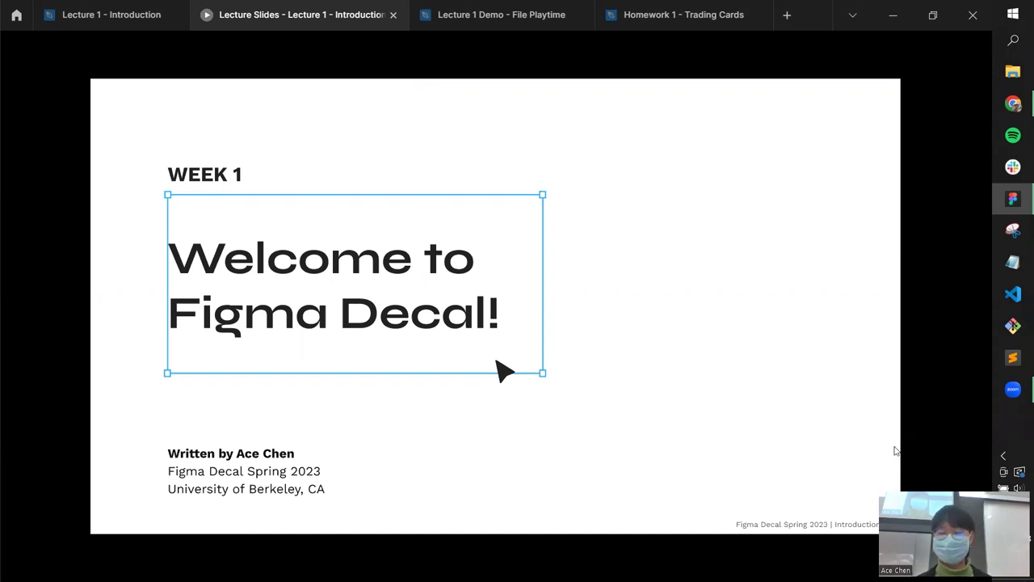
Advance the lecture presentation through the agenda and attendance slides to the Slidedeck Link slide, and briefly look at the source design file.
key("Right")
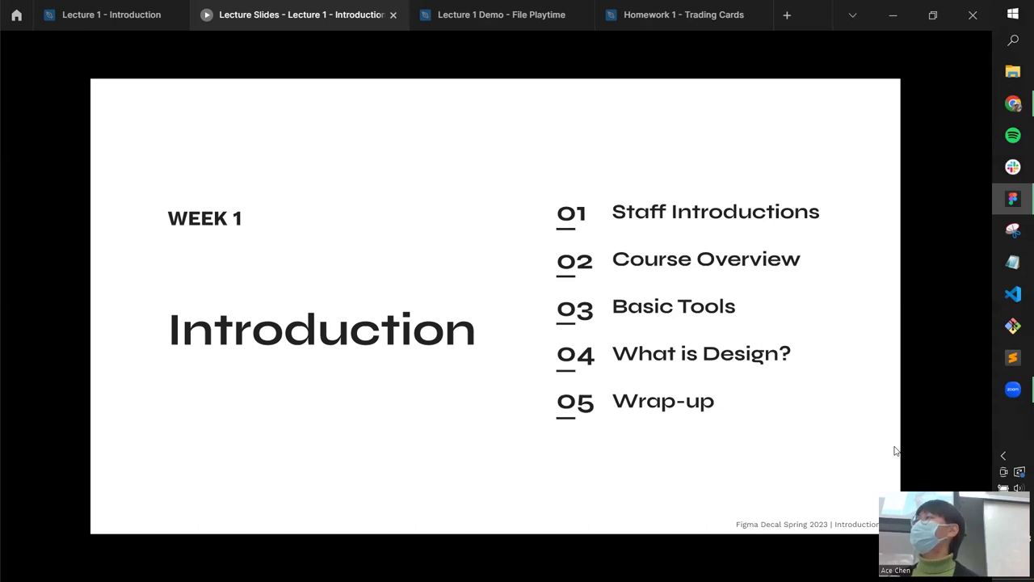
key("Right")
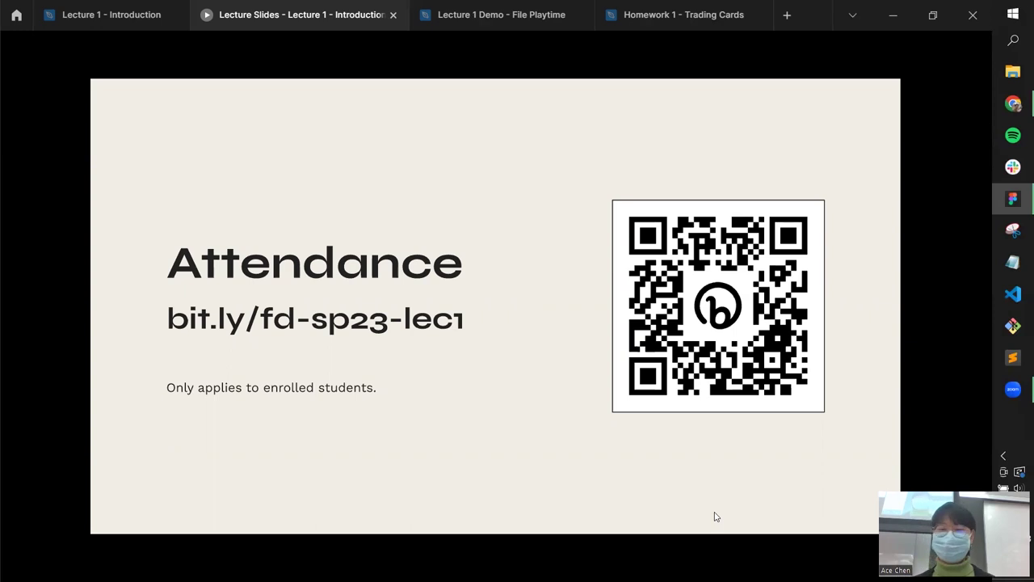
left_click(634, 444)
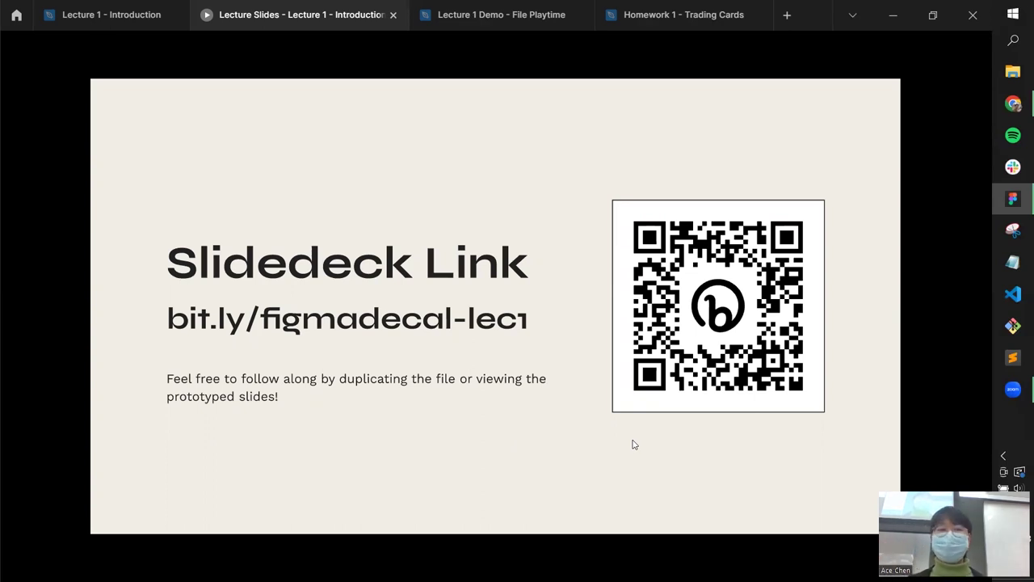
left_click(109, 15)
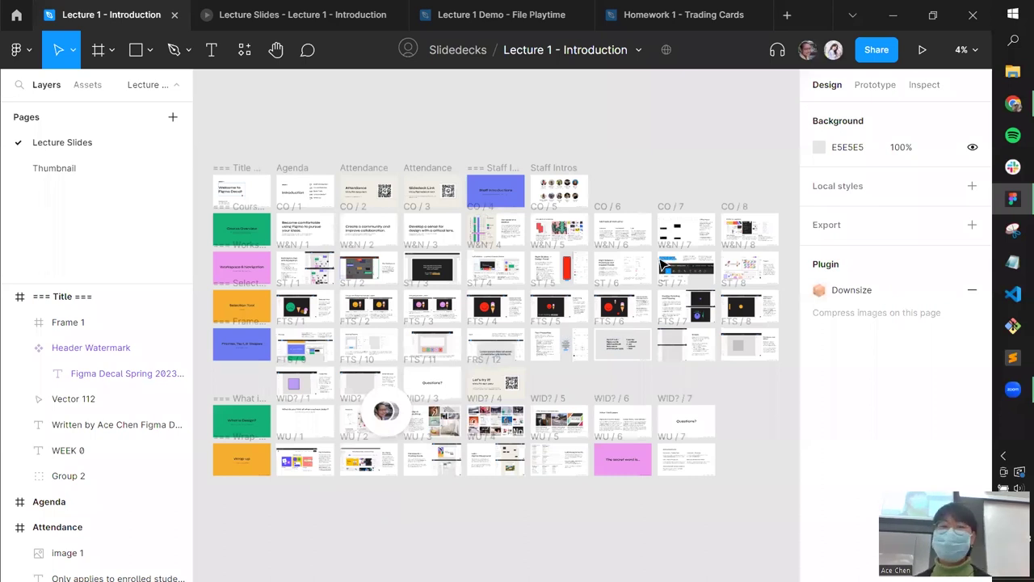
left_click(291, 23)
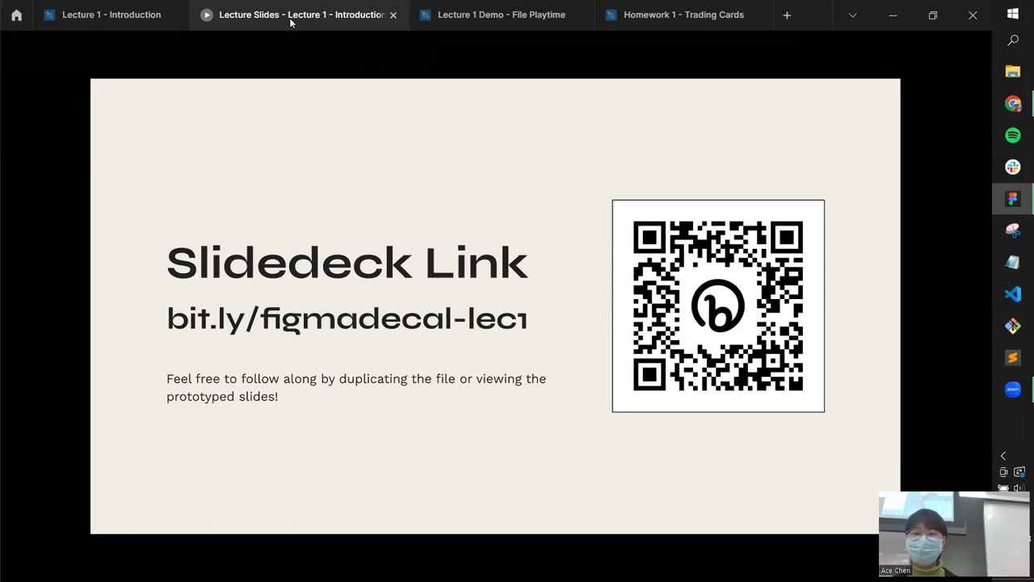
Present the Staff Introductions section and continue to the Course Overview title slide.
key("Right")
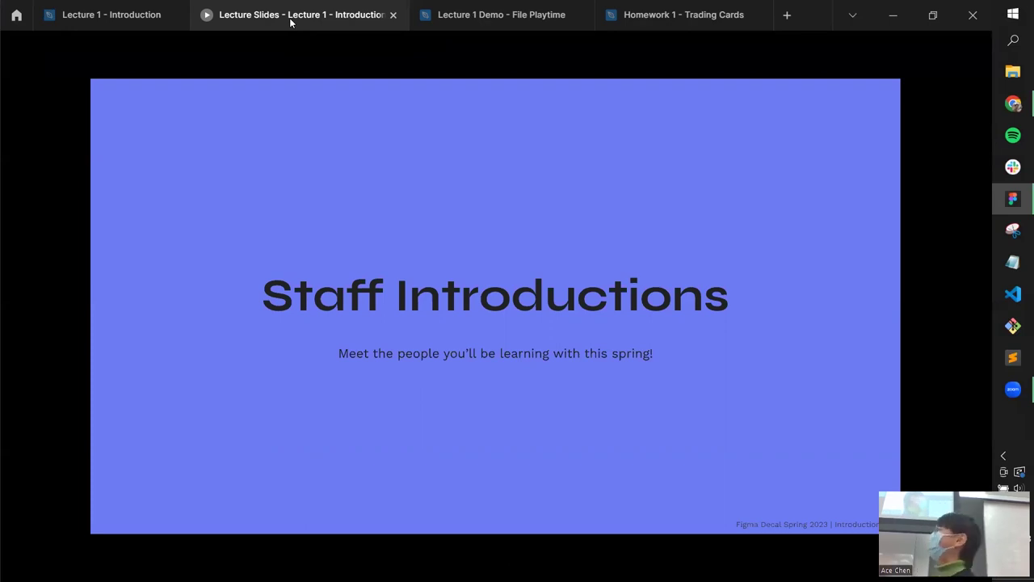
key("Right")
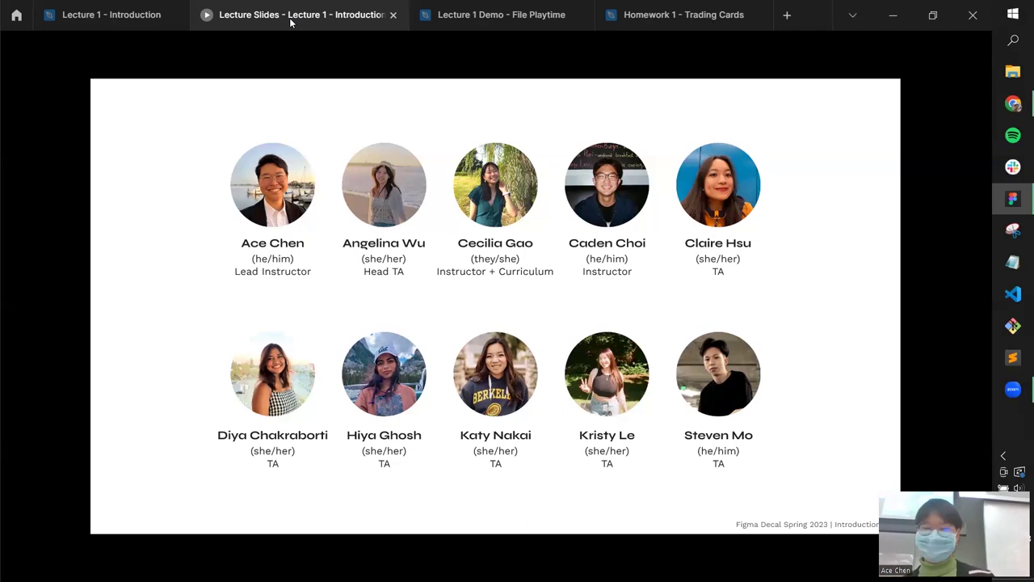
key("Right")
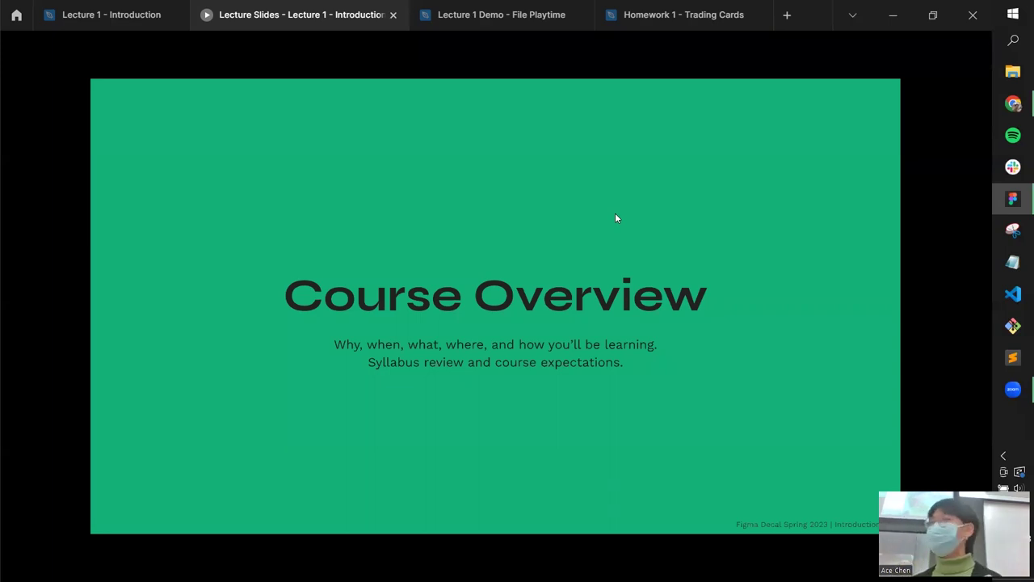
Step through the course goal slides and both Semester at a Glance slides.
key("Right")
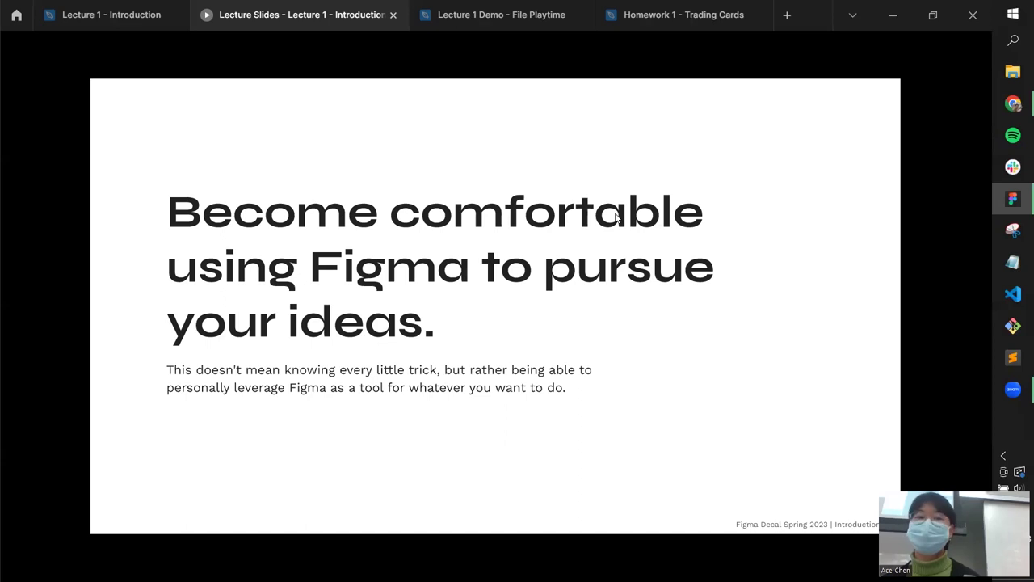
key("Right")
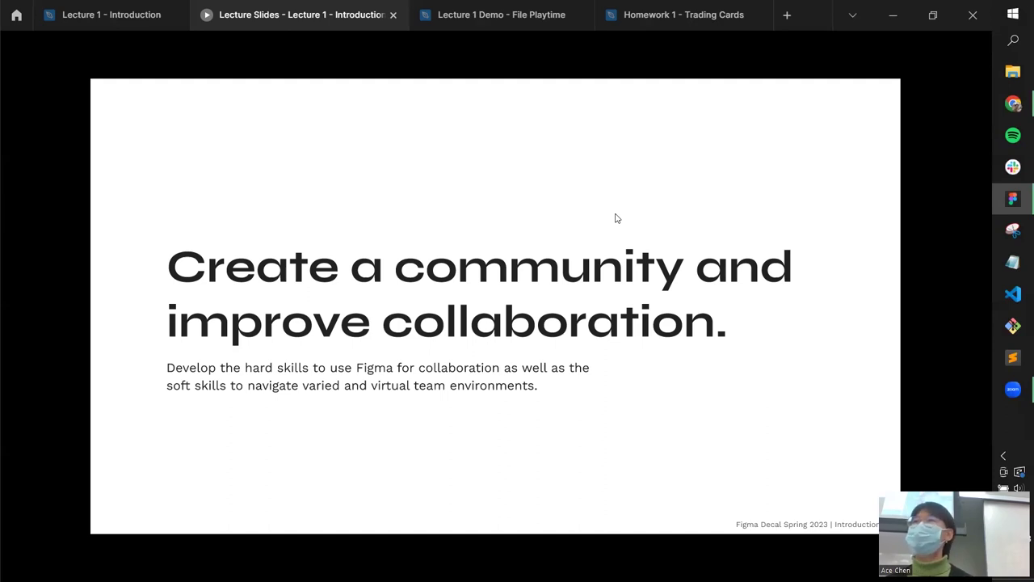
key("Right")
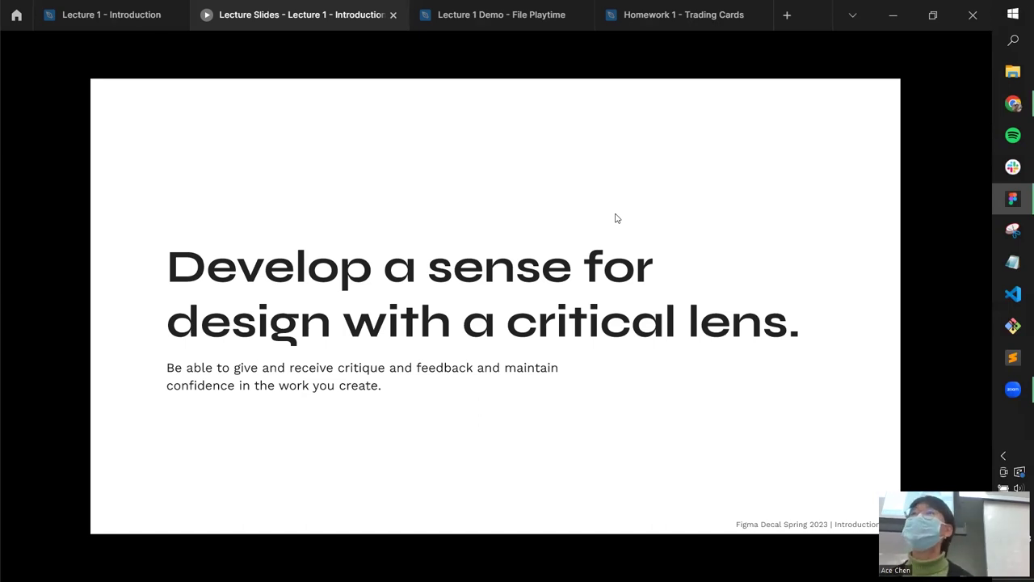
key("Right")
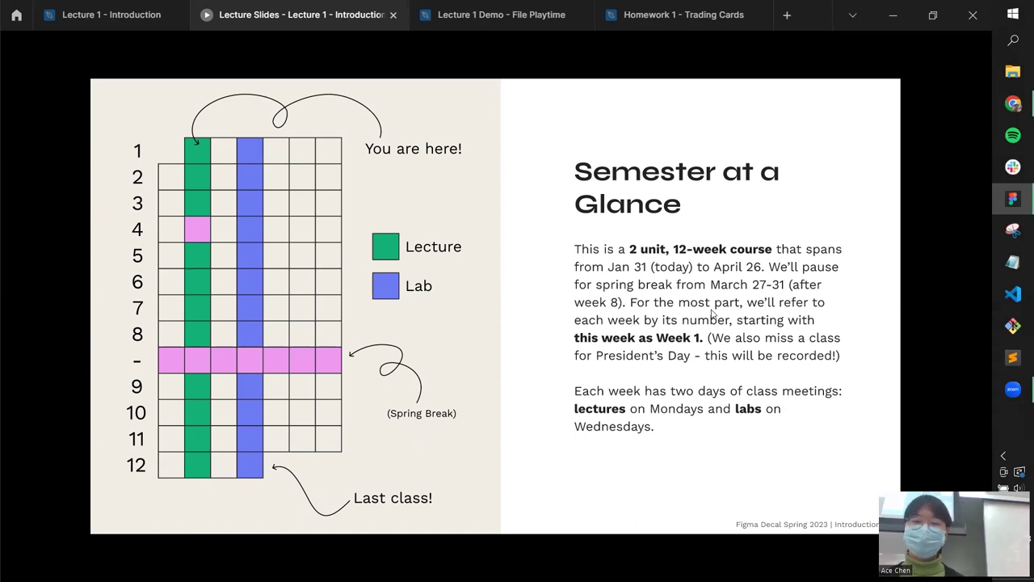
key("Right")
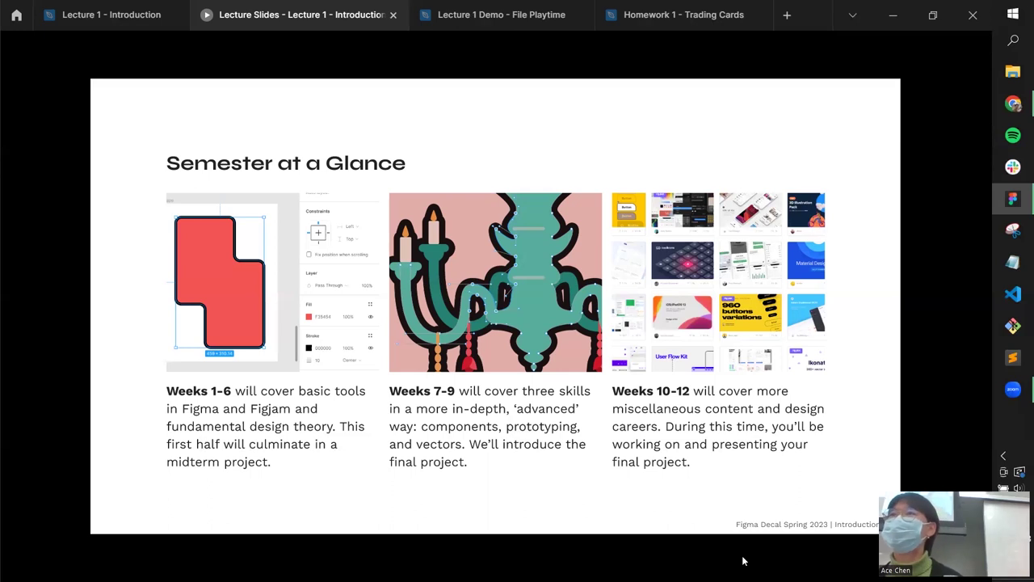
Present the Methods of Instruction, Office Hours and Platform Logistics slides, continuing to the Getting Started with Navigation slide.
key("Right")
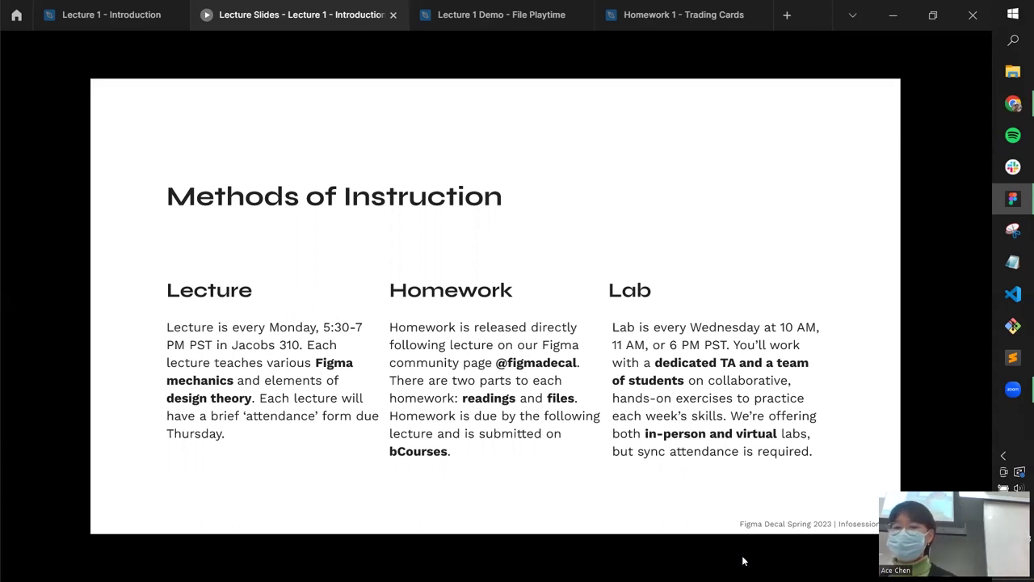
key("Right")
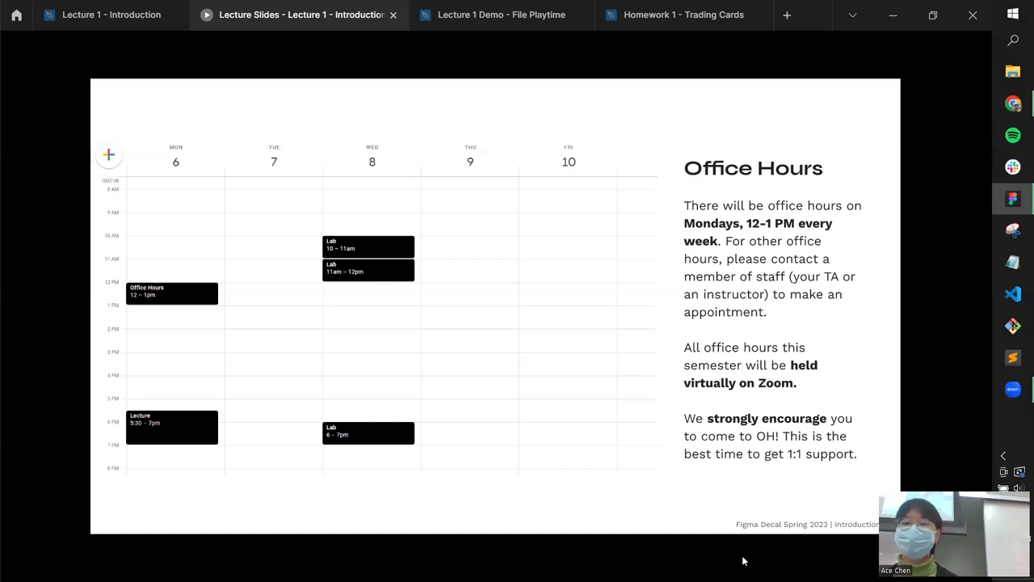
key("Right")
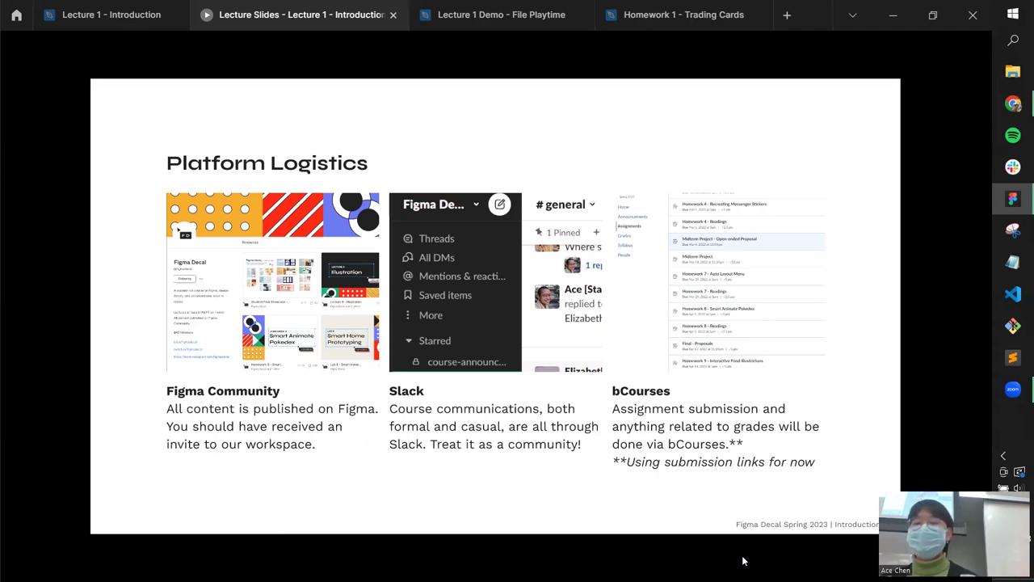
key("Right")
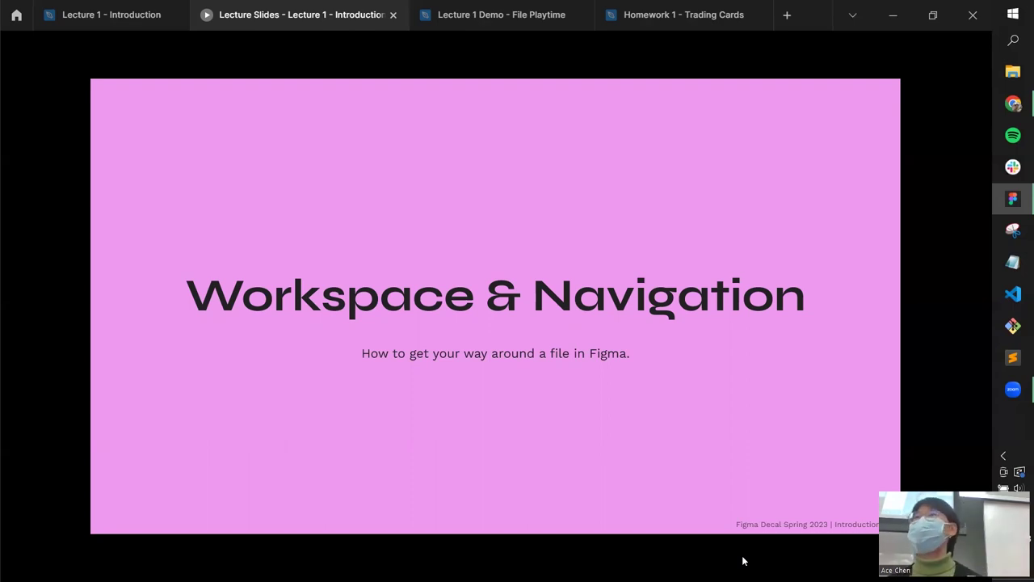
key("Right")
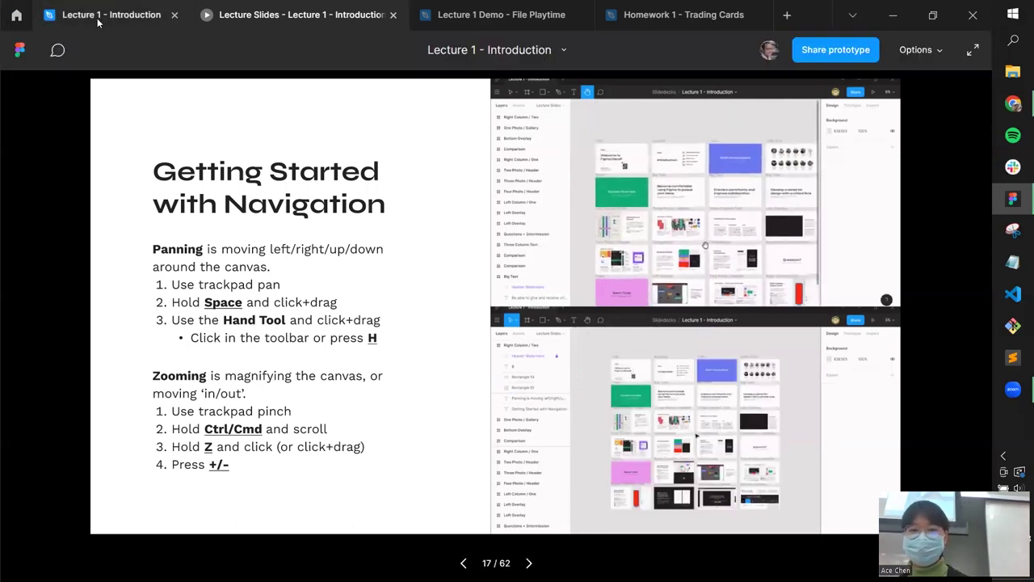
Open the Lecture 1 - Introduction design file and pan horizontally and vertically around its slide frames.
left_click(97, 18)
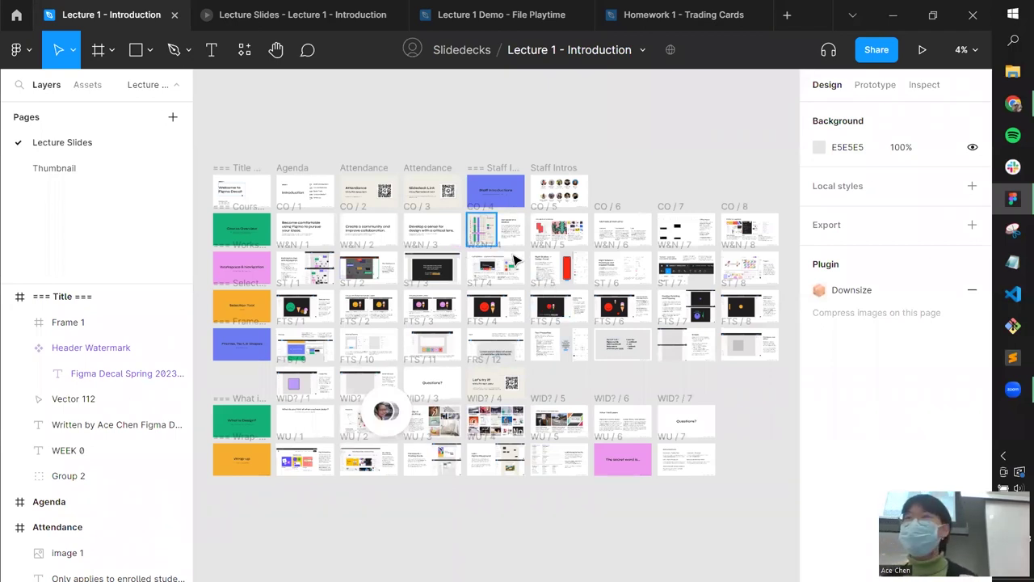
scroll(533, 283, "left", 5)
scroll(515, 260, "right", 5)
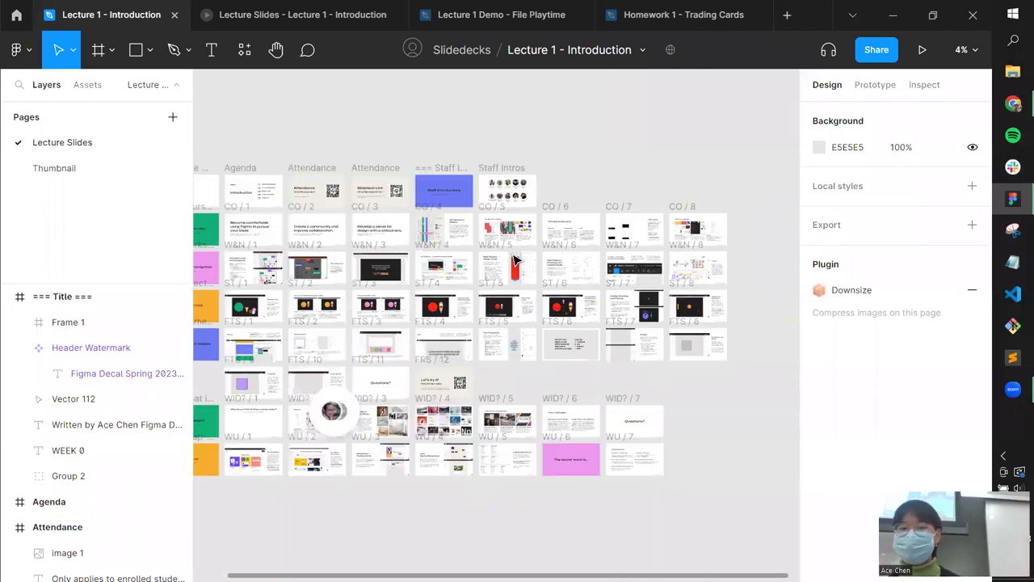
scroll(515, 260, "down", 2)
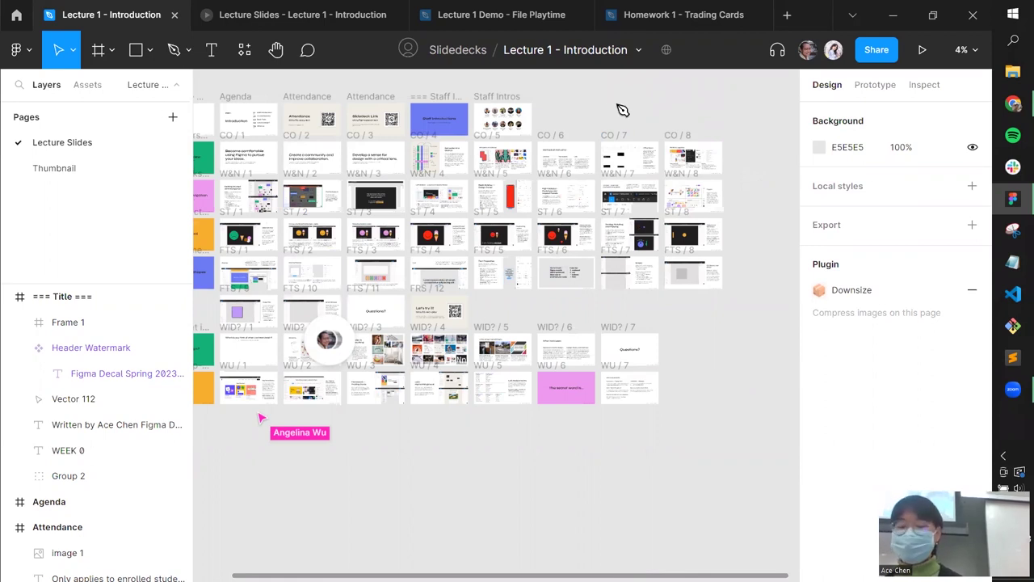
Try starting a Pen path on the empty canvas above the slides while panning with the temporary hand, and undo the path.
key("p")
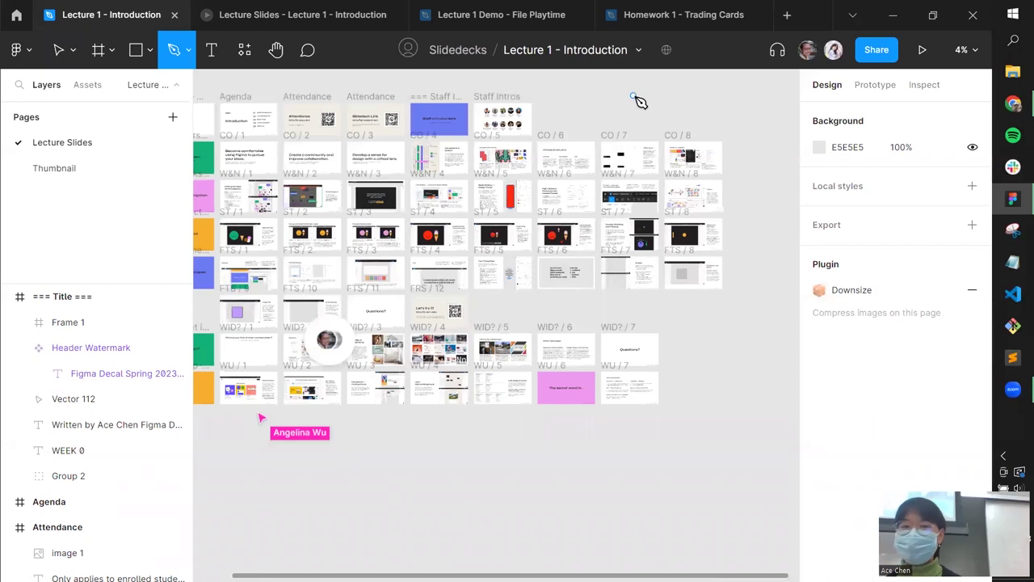
left_click(633, 96)
key("space")
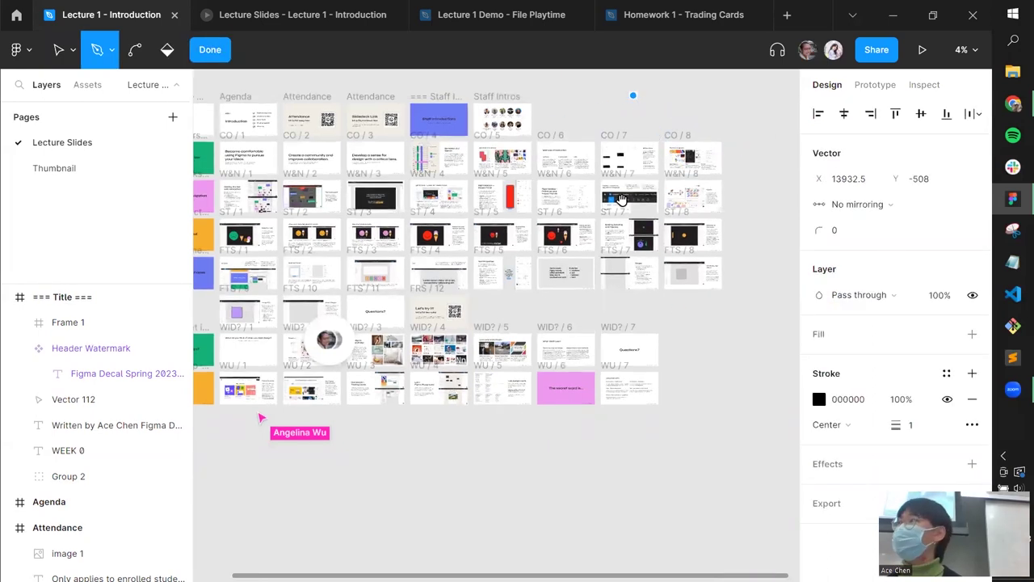
scroll(640, 187, "up", 3)
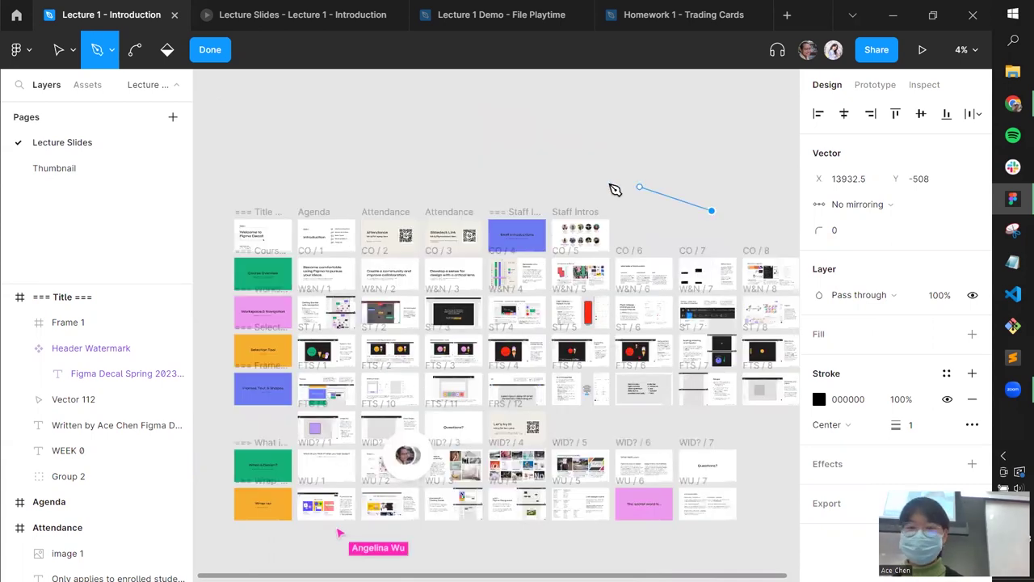
key("ctrl+z")
key("v")
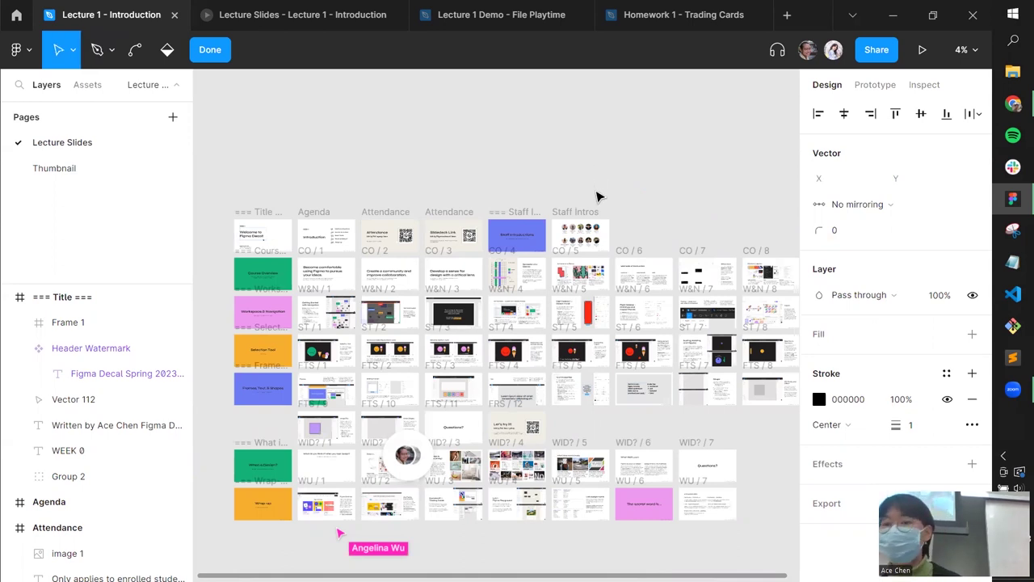
Zoom in on the slide frames in increments, zoom to 200%, and fit all slides in the view.
key("ctrl+equal")
key("ctrl+equal")
key("ctrl+equal")
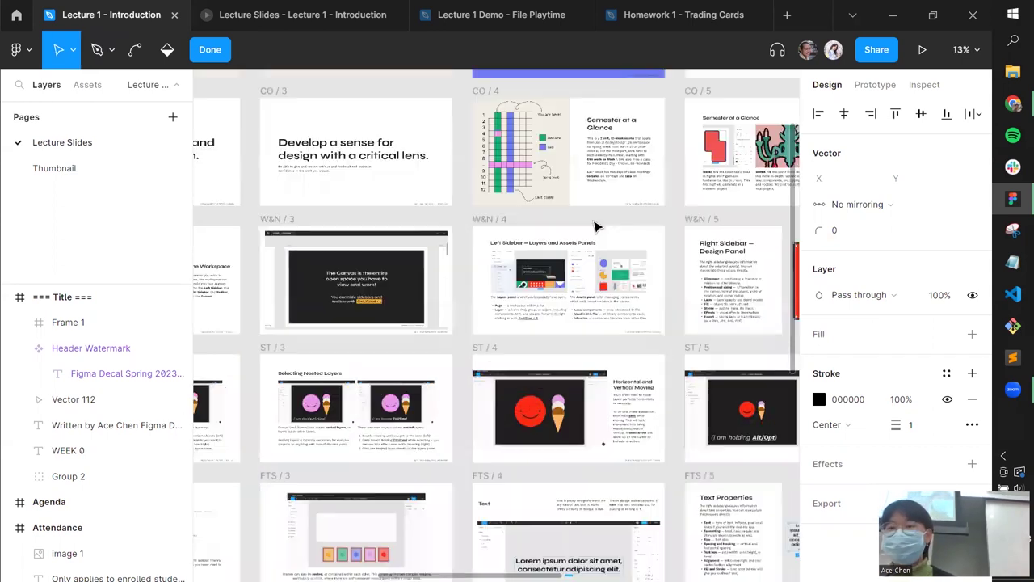
left_click(962, 49)
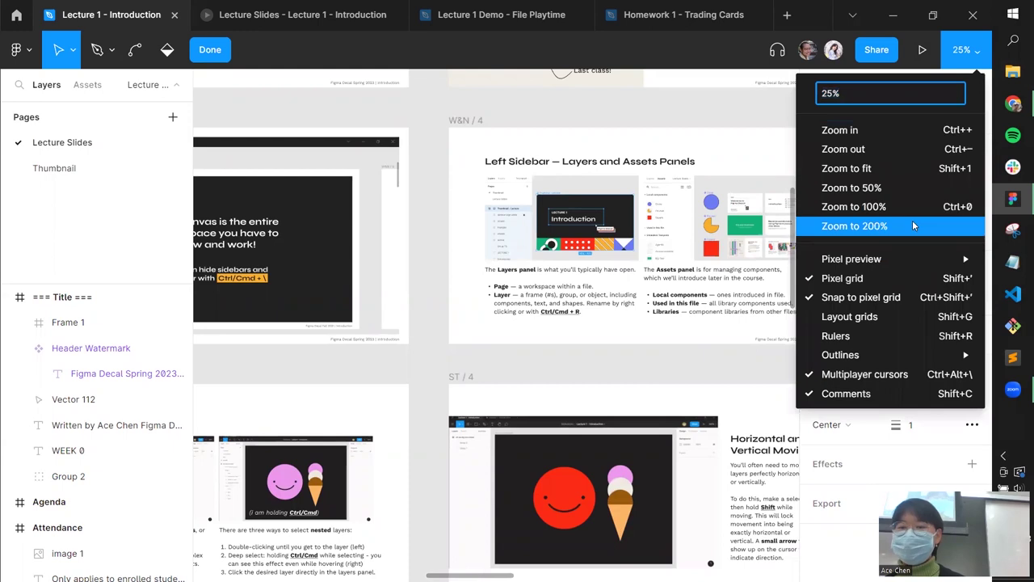
left_click(921, 226)
left_click(980, 55)
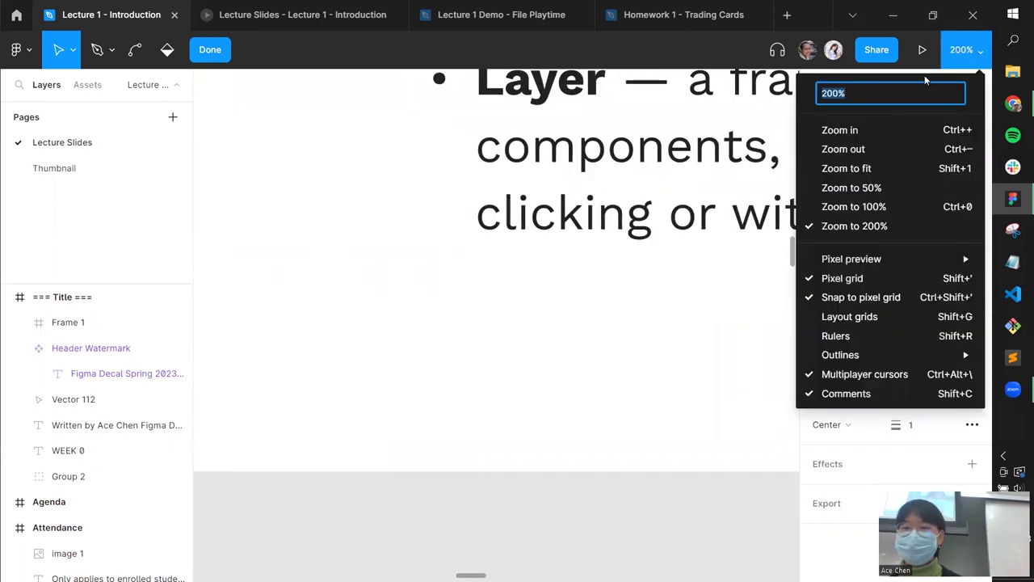
left_click(849, 166)
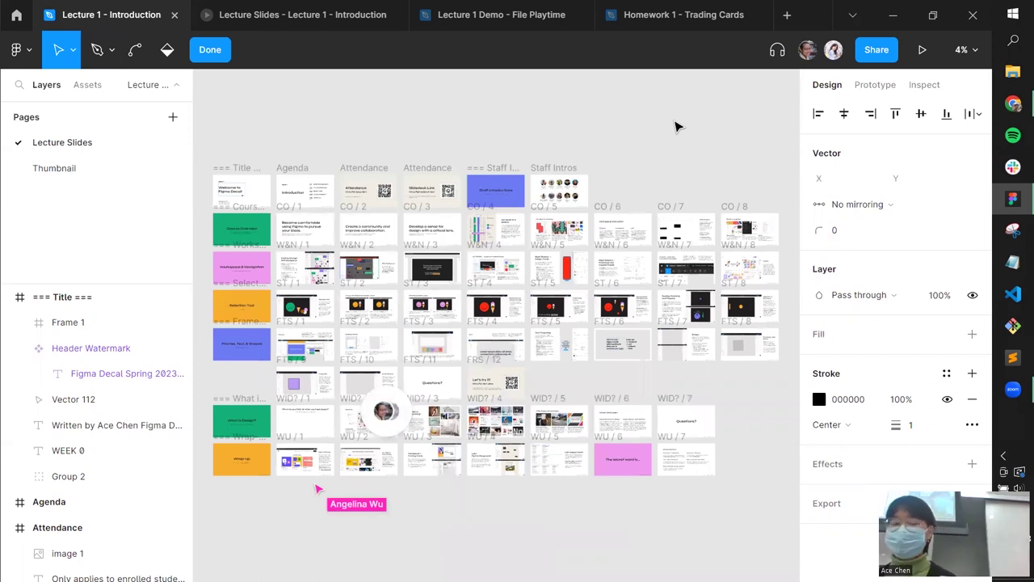
Exit vector editing, zoom the canvas in and out around the slide frames, and select the Staff Intros frame.
key("ctrl")
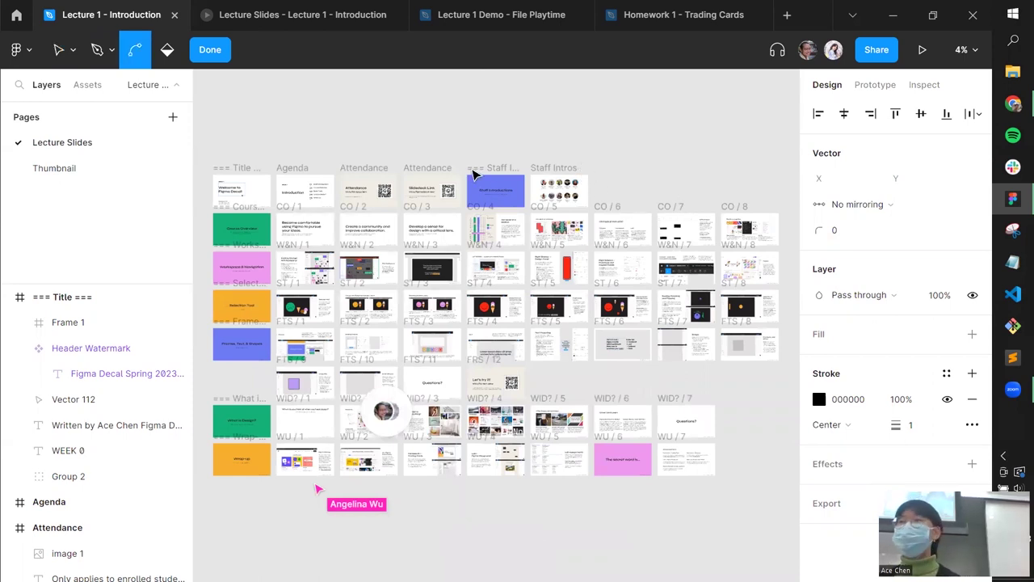
scroll(476, 169, "up", 1)
key("Escape")
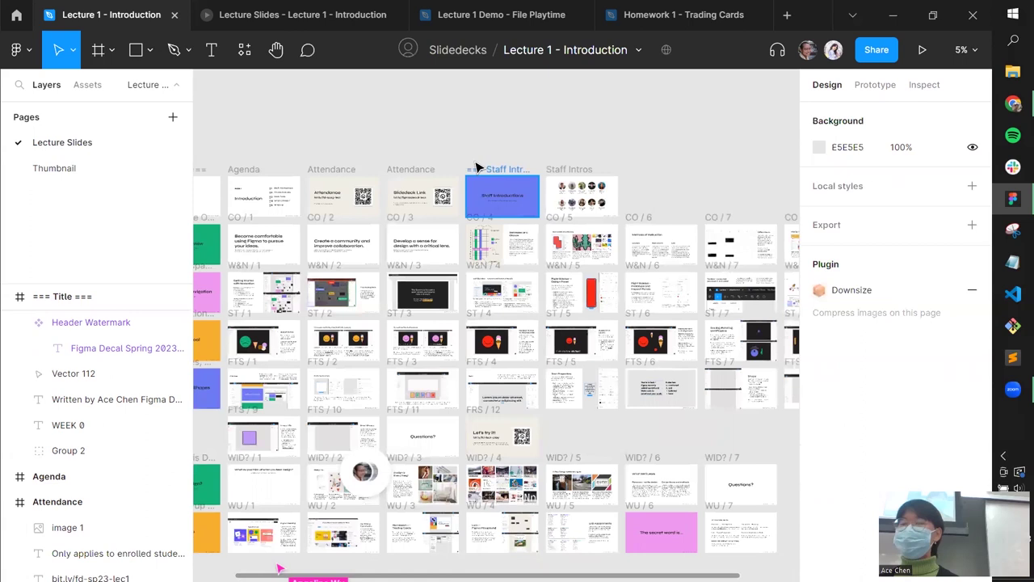
scroll(485, 168, "down", 1)
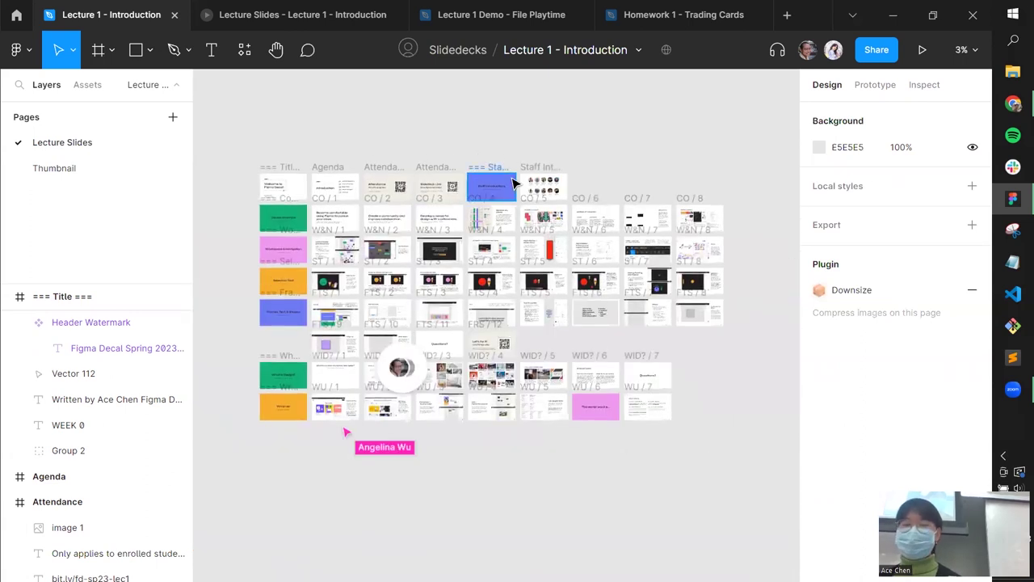
scroll(517, 179, "up", 3)
scroll(550, 161, "down", 3)
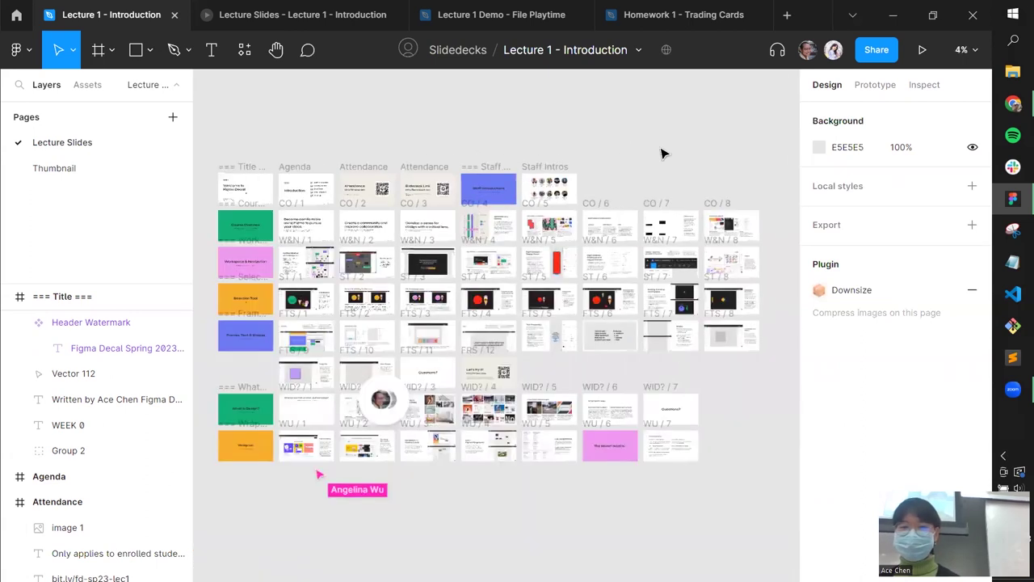
scroll(631, 170, "down", 1)
scroll(632, 165, "down", 1)
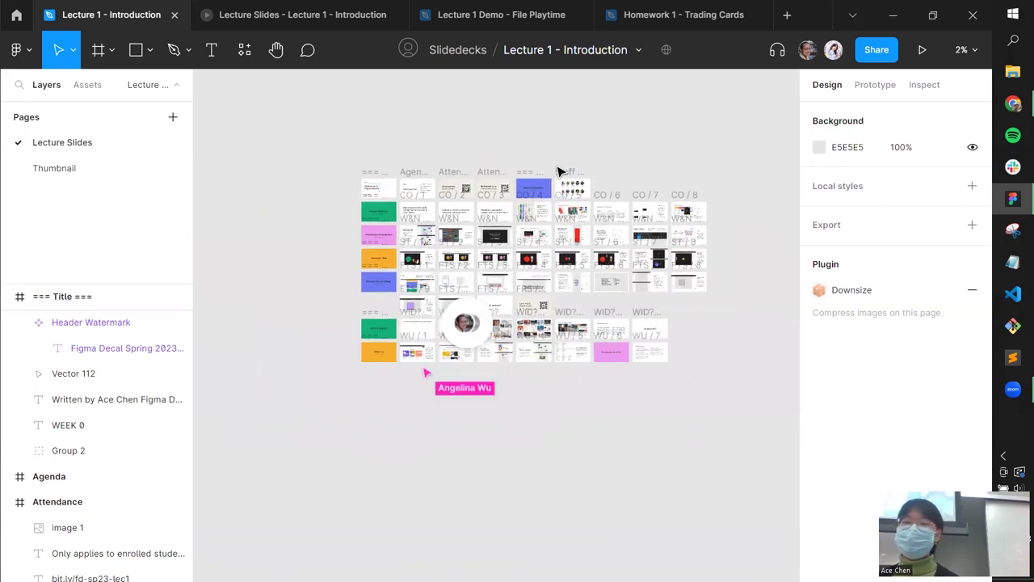
left_click(560, 171)
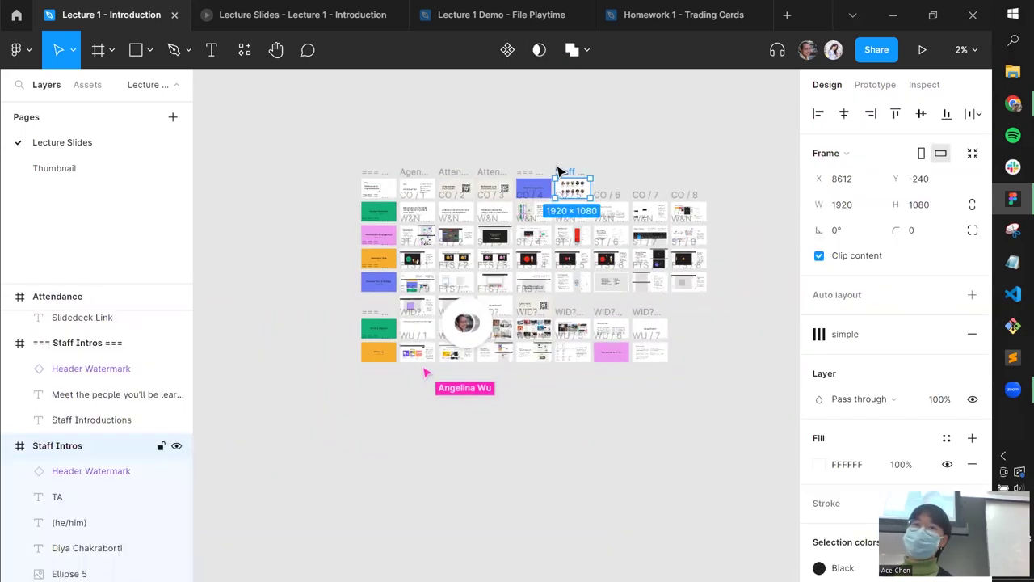
Select the W&N / 2 slide frame and zoom the view to the selection.
left_click(649, 185)
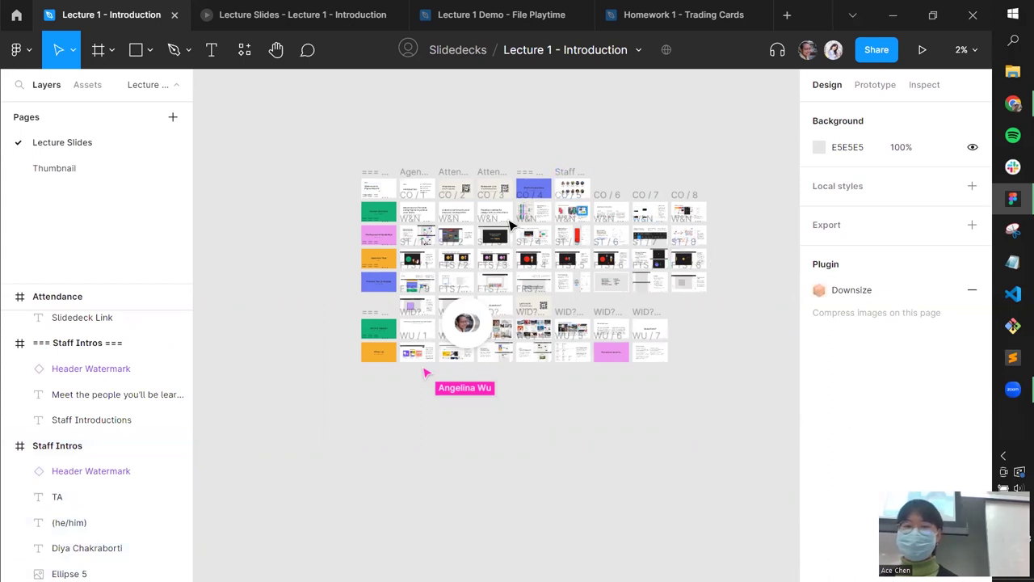
scroll(456, 233, "up", 1)
left_click(463, 230)
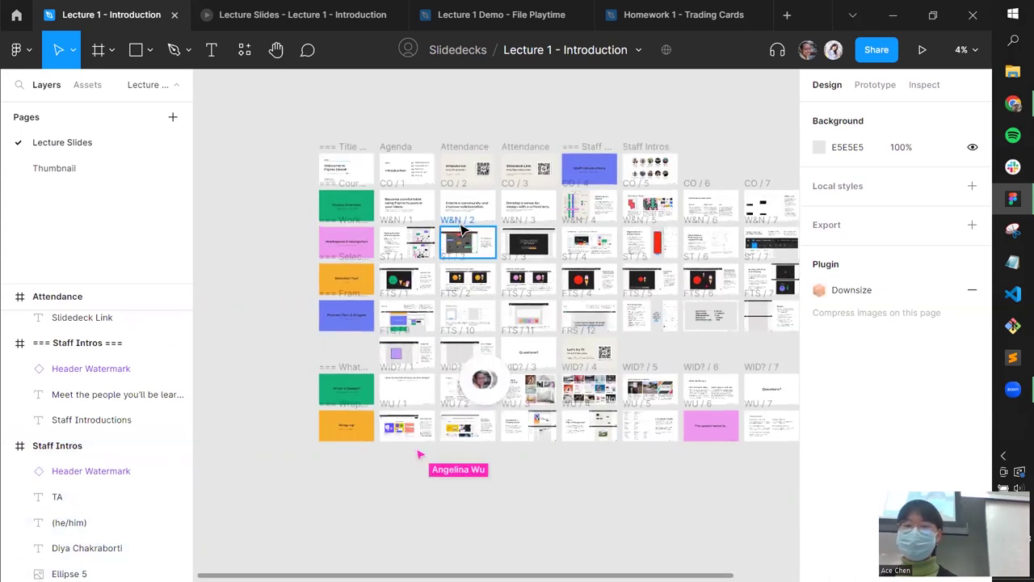
left_click(458, 222)
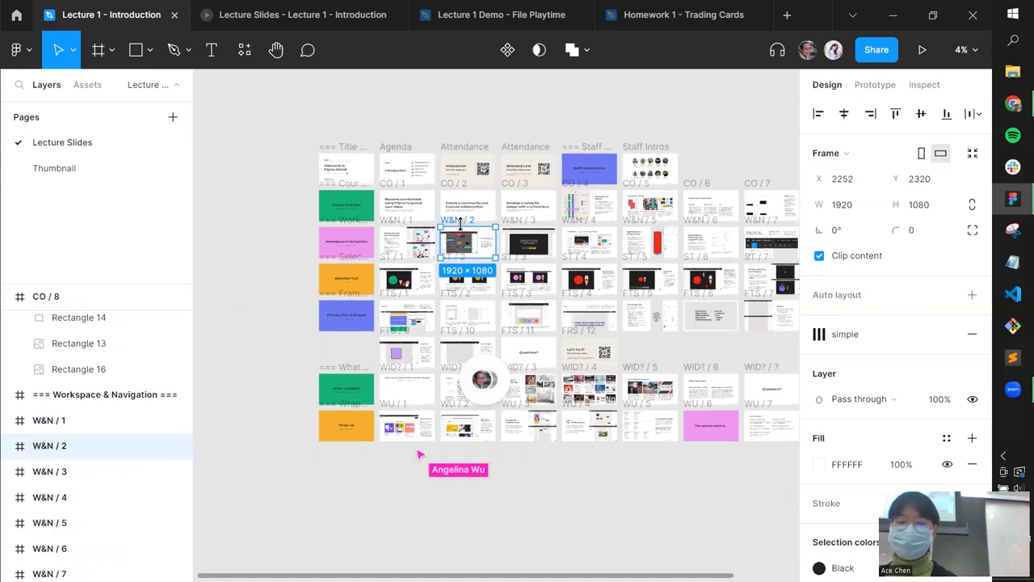
key("shift+2")
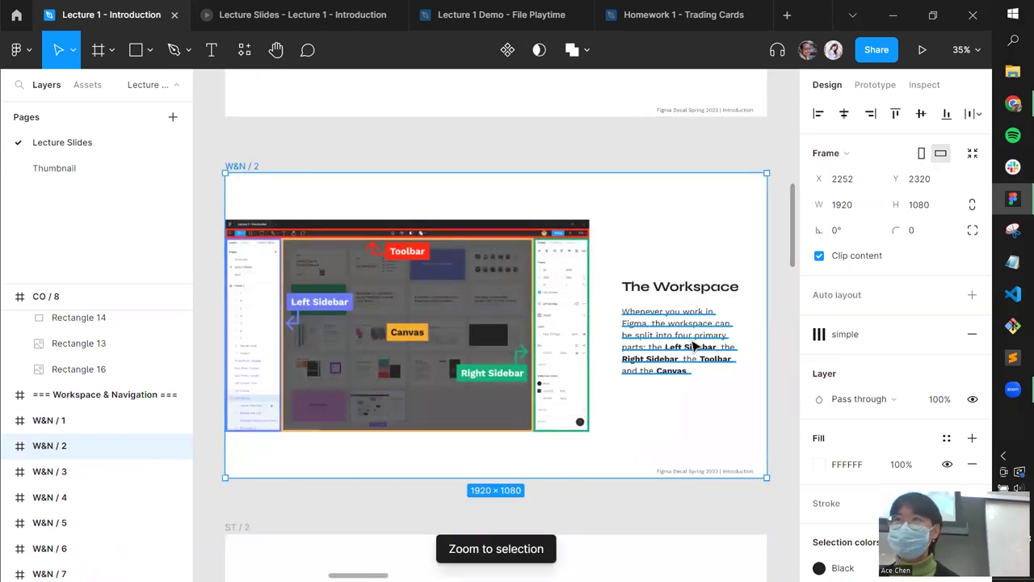
Zoom to the body paragraph of the W&N / 2 slide, deselect it and fit all slides in the view.
left_click(524, 298)
left_click(650, 348)
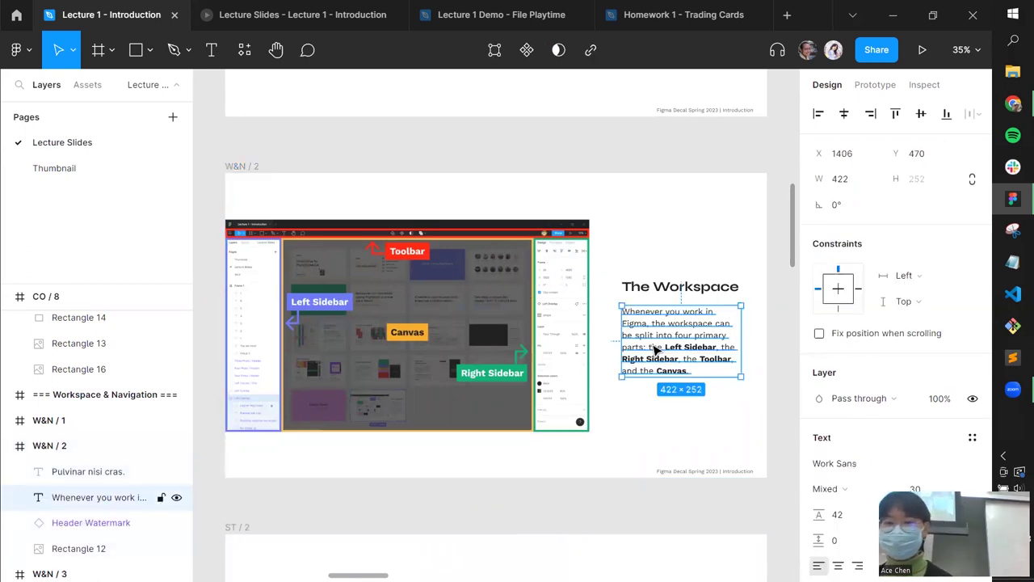
key("shift+2")
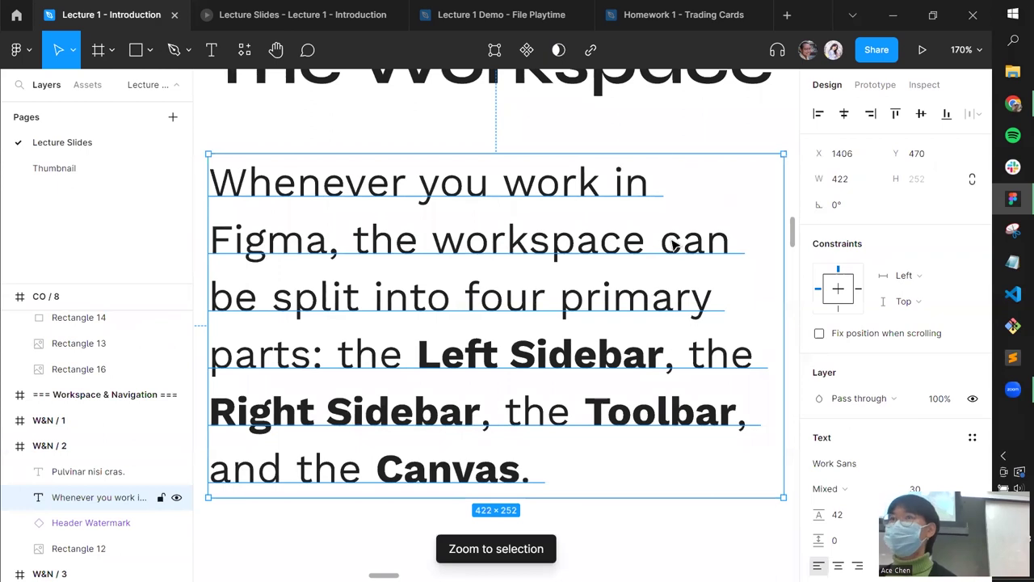
left_click(659, 144)
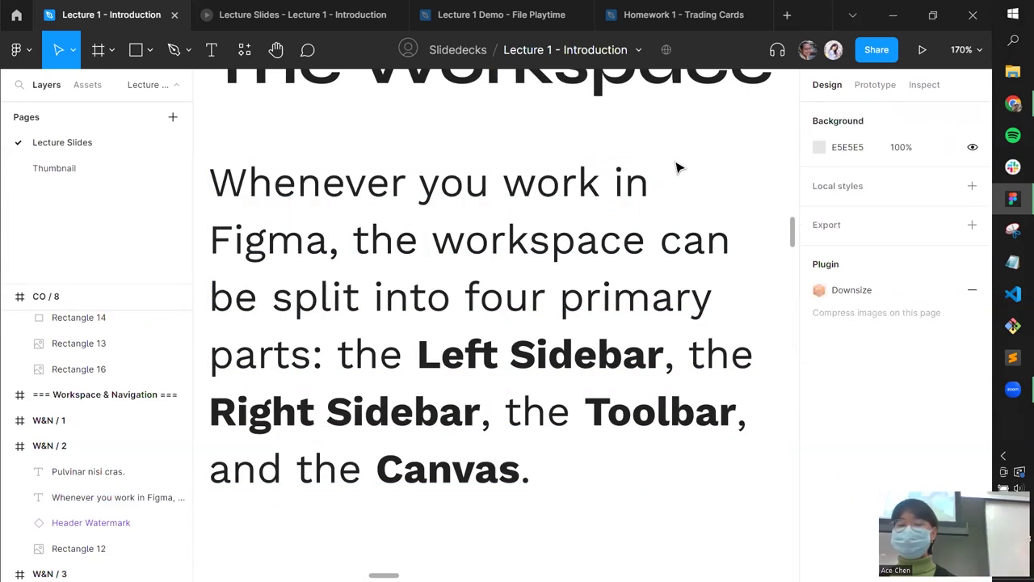
key("shift+1")
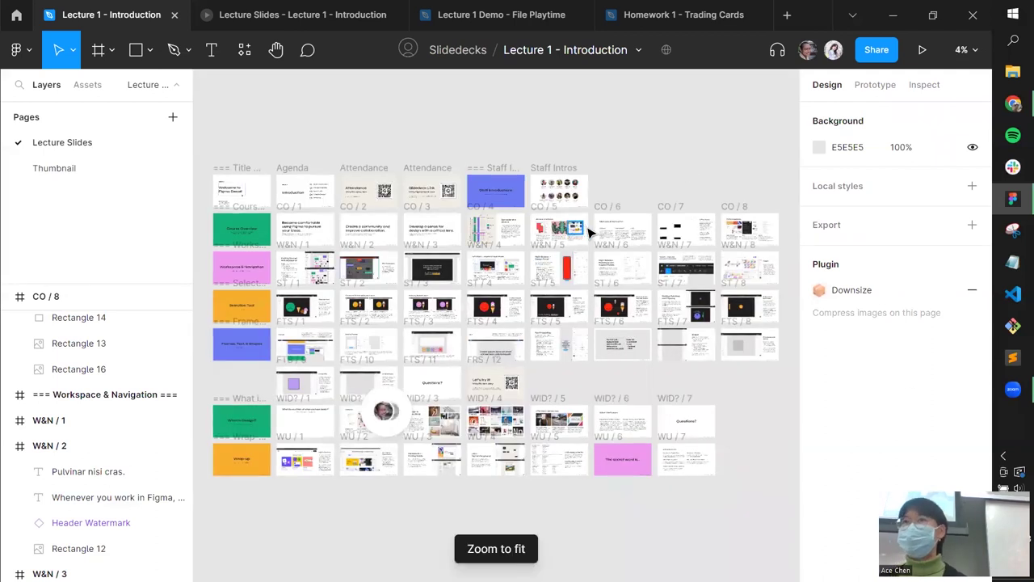
Switch to the slide presentation, advance to The Workspace slide, and return to the Lecture 1 - Introduction design file.
left_click(263, 25)
key("Right")
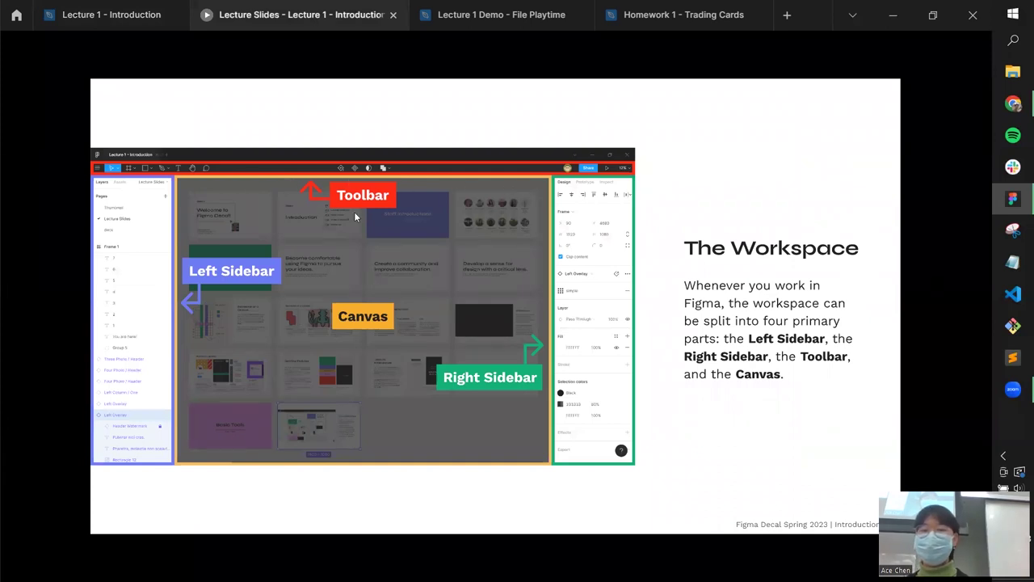
left_click(60, 15)
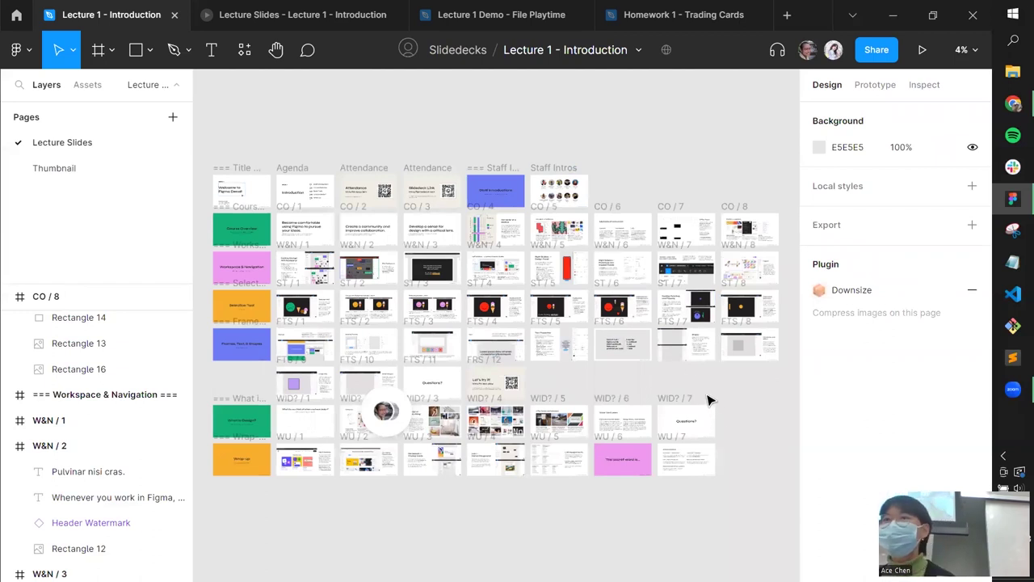
Pan around the slide frames and zoom in and out to show the canvas, ending zoomed out to 2%.
scroll(414, 404, "down", 5)
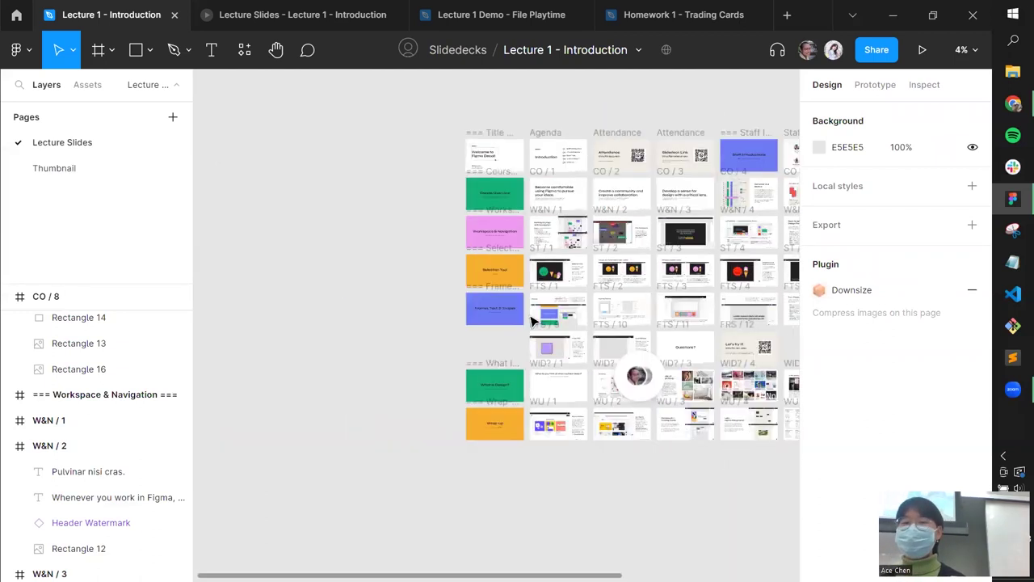
scroll(566, 278, "down", 3)
scroll(609, 189, "up", 3)
scroll(420, 168, "down", 4)
scroll(548, 471, "up", 3)
scroll(665, 194, "down", 3)
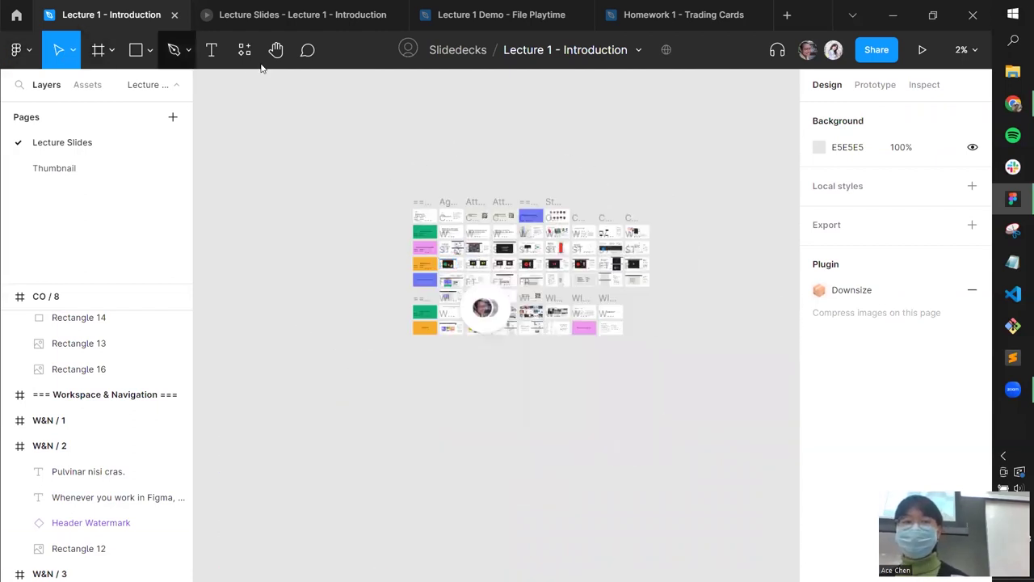
Look through the main menu's entries, including plugins and libraries, and close it without choosing anything.
left_click(35, 51)
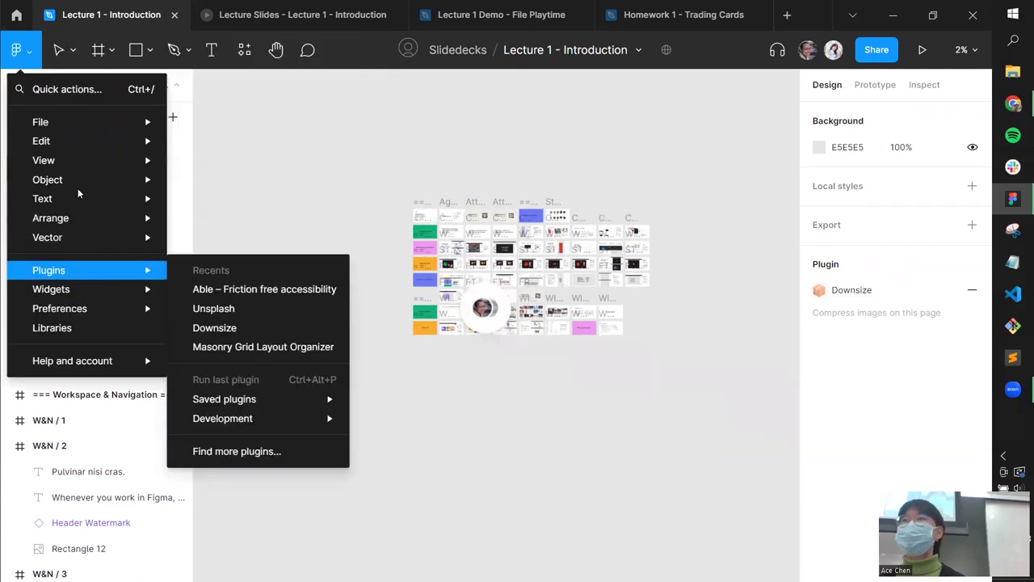
mouse_move(97, 179)
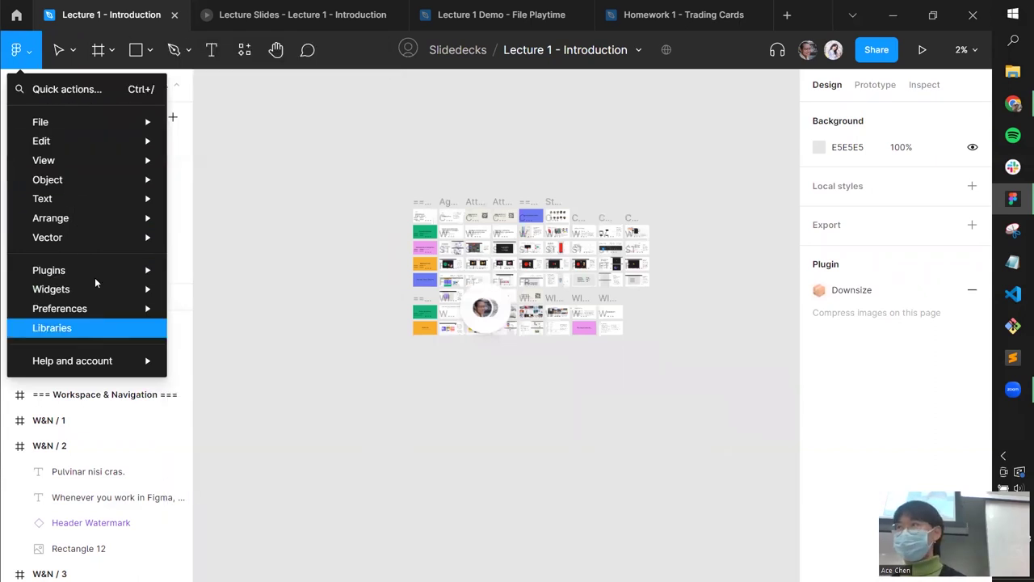
left_click(380, 157)
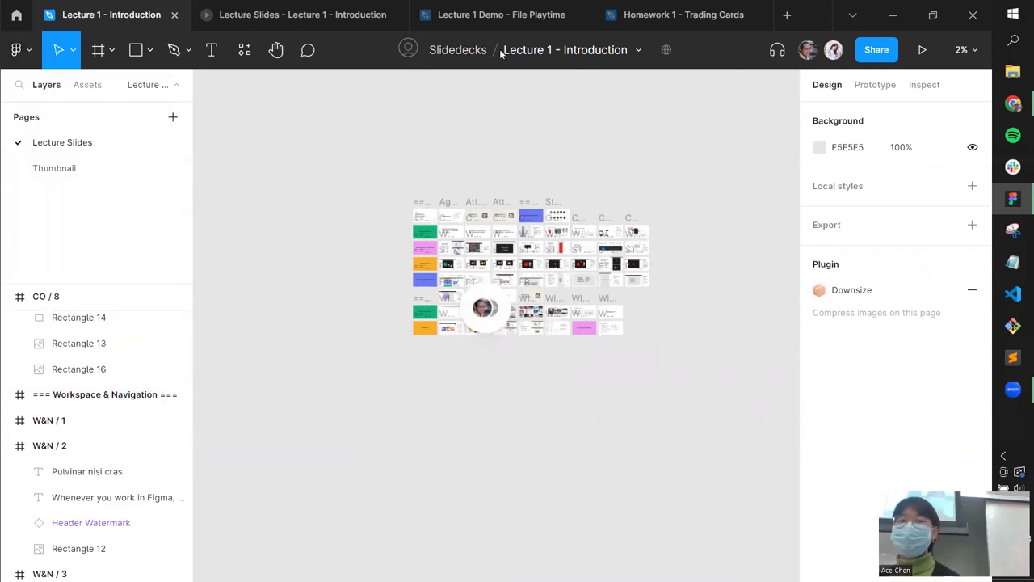
Examine the file name's actions, such as version history, duplicate and rename, and check the collaborator avatars.
left_click(546, 50)
key("Escape")
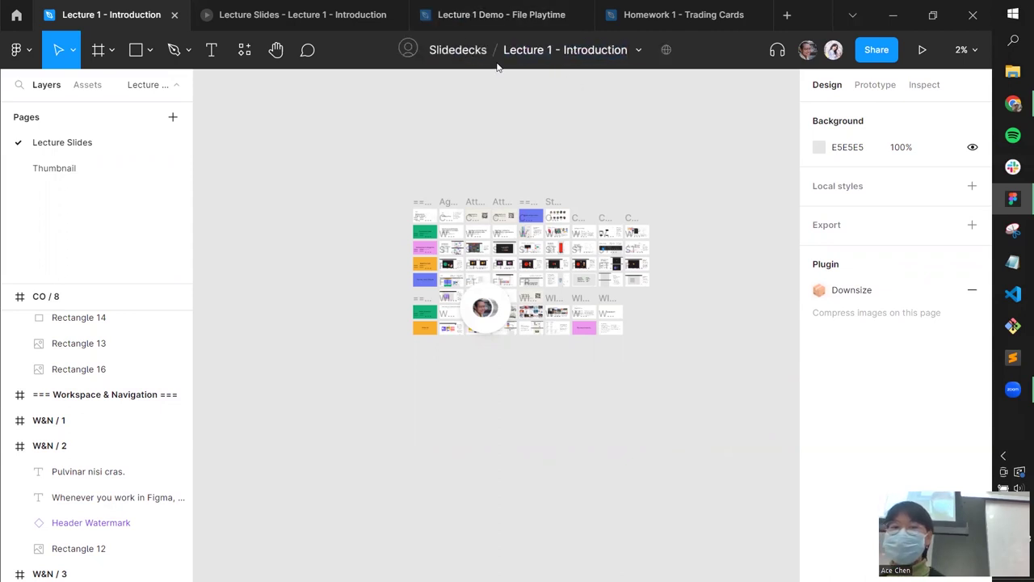
left_click(639, 55)
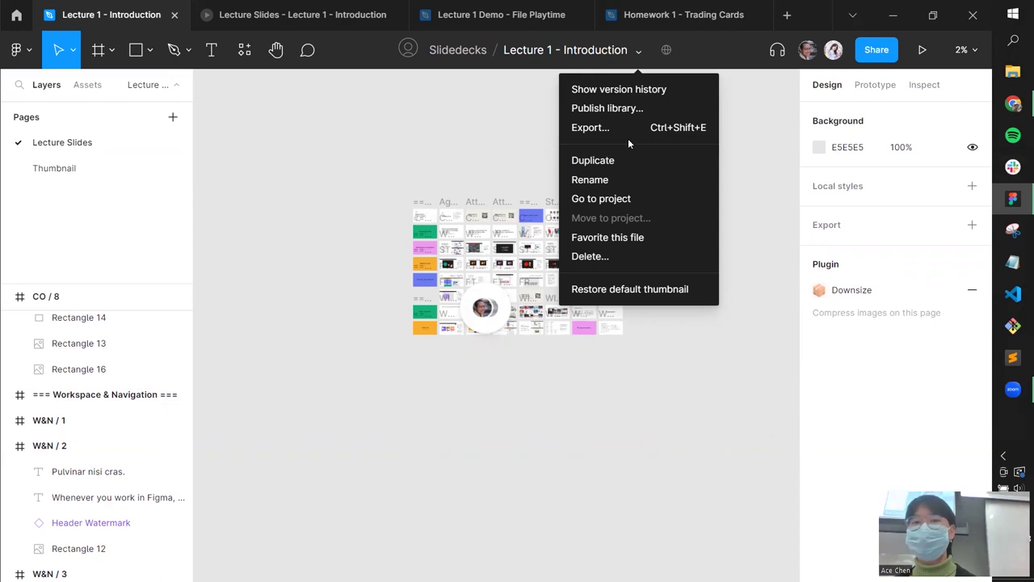
left_click(546, 113)
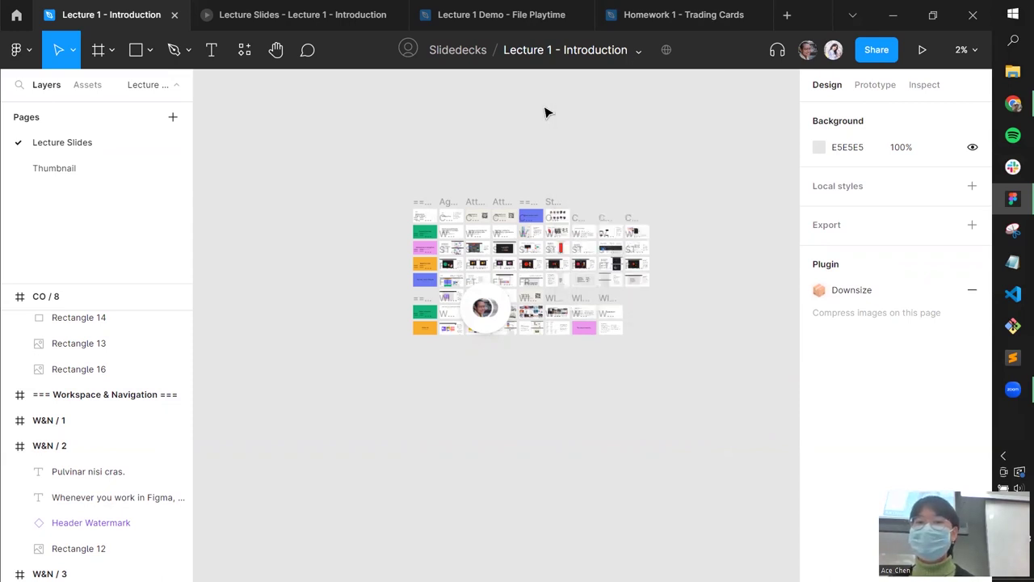
left_click(638, 52)
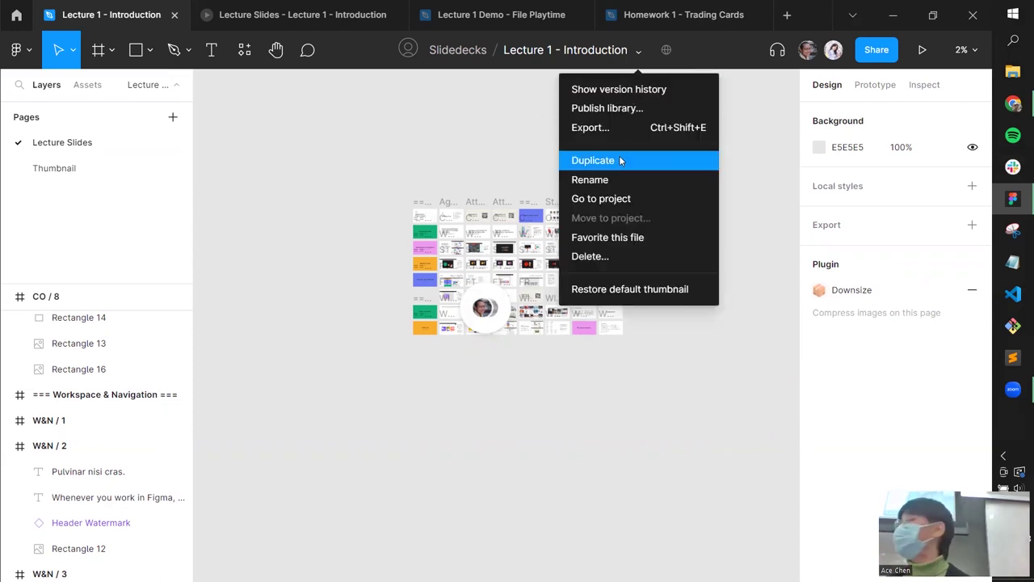
left_click(769, 125)
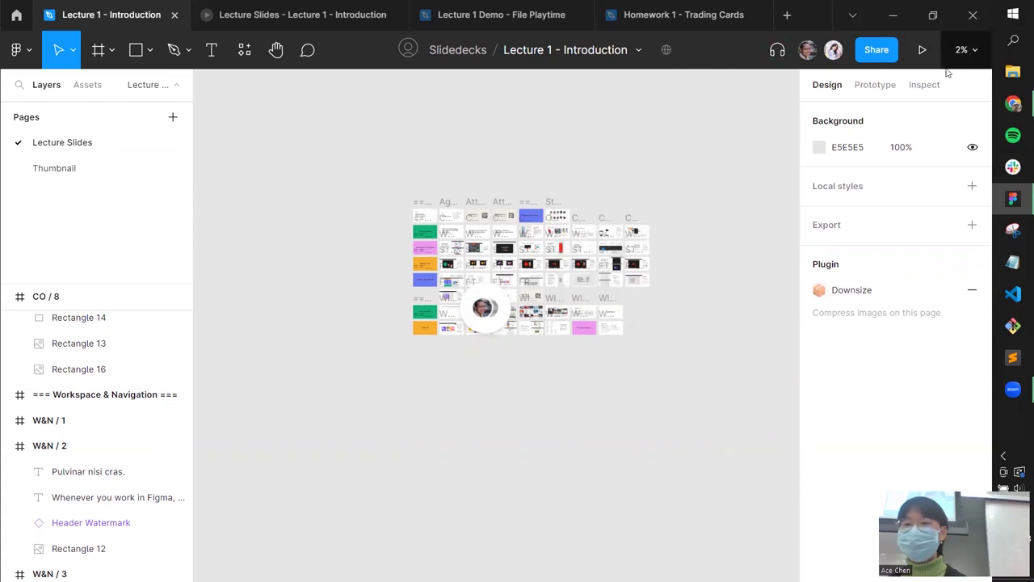
left_click(808, 50)
left_click(815, 53)
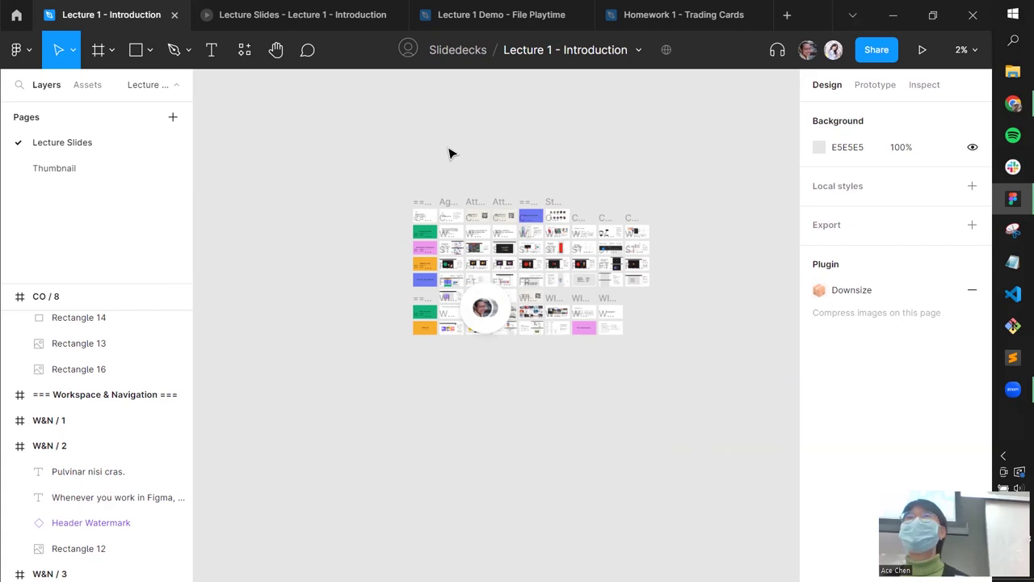
Start a cursor chat on the canvas and write the random message "asdjfklawpoekfopasdkl".
key("slash")
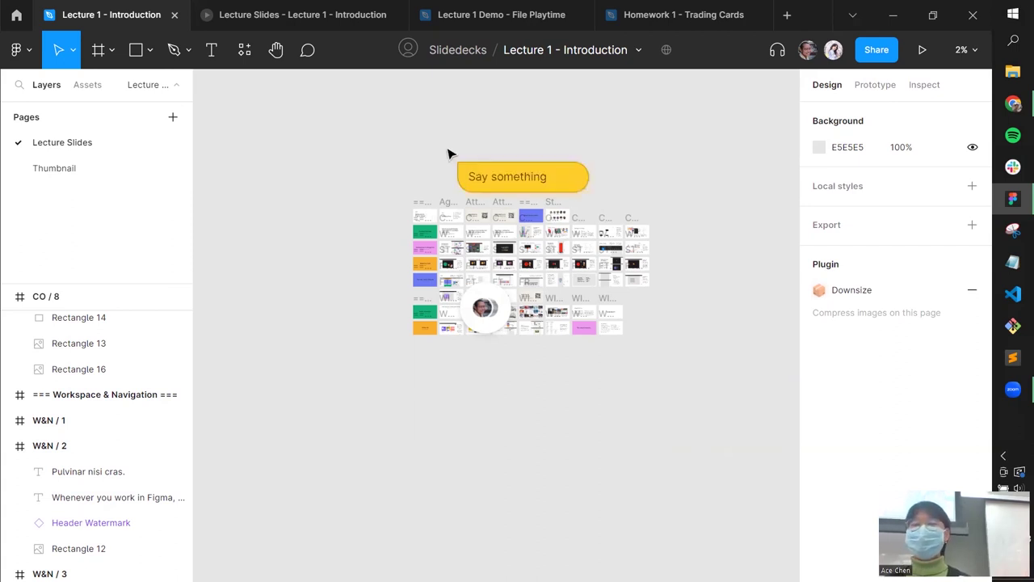
type("asdjfklawp")
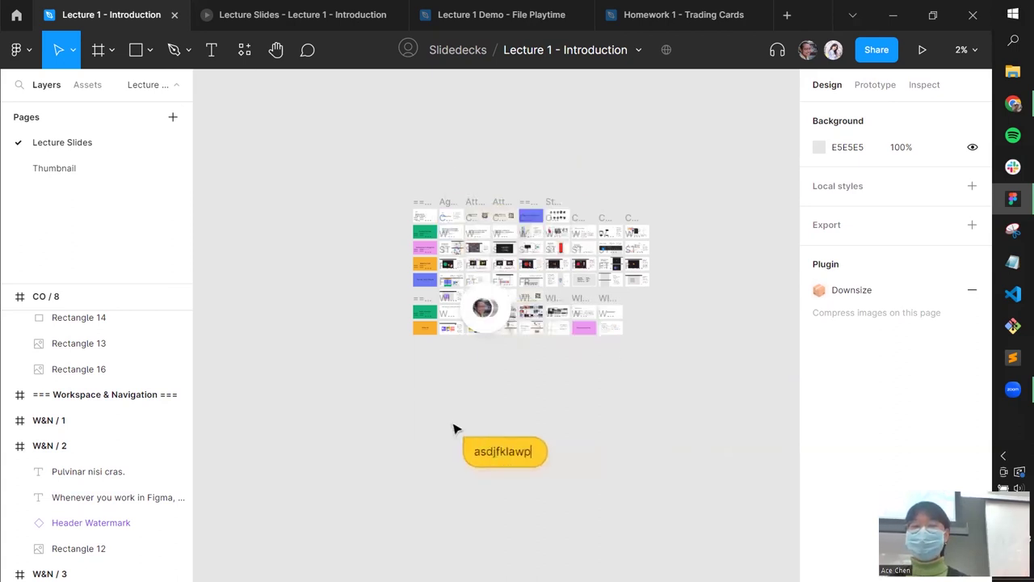
type("oekfopasdkl")
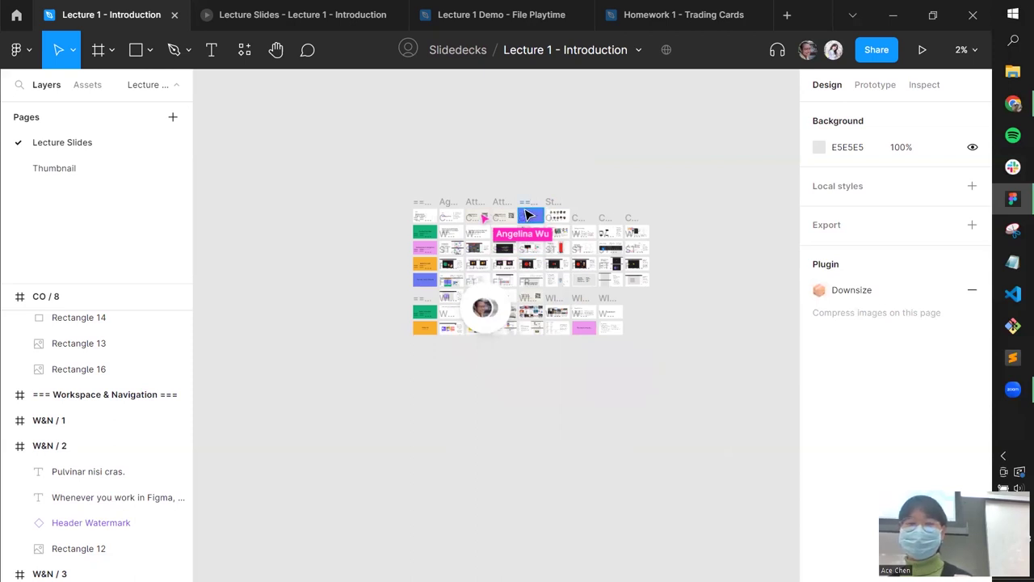
Zoom in around the collaborator's cursor and send a second cursor chat message, "ajweopgajsklsjdaglk".
scroll(544, 205, "up", 2)
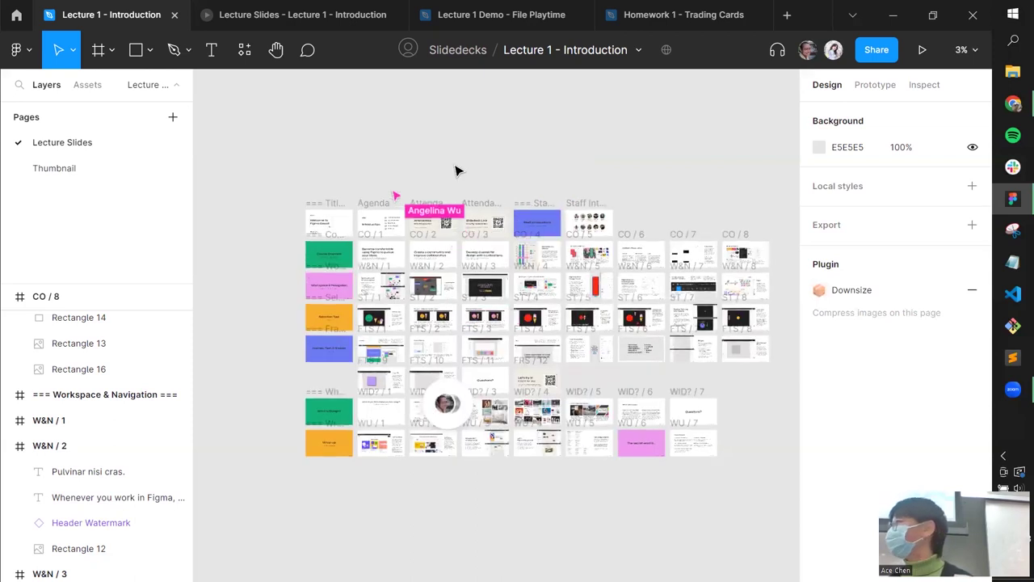
scroll(439, 162, "up", 1)
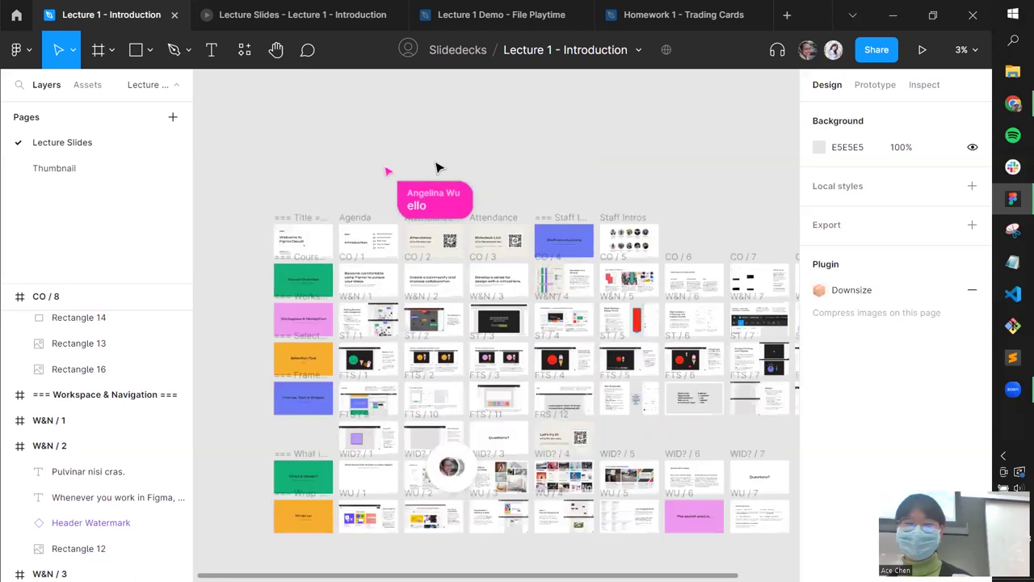
key("slash")
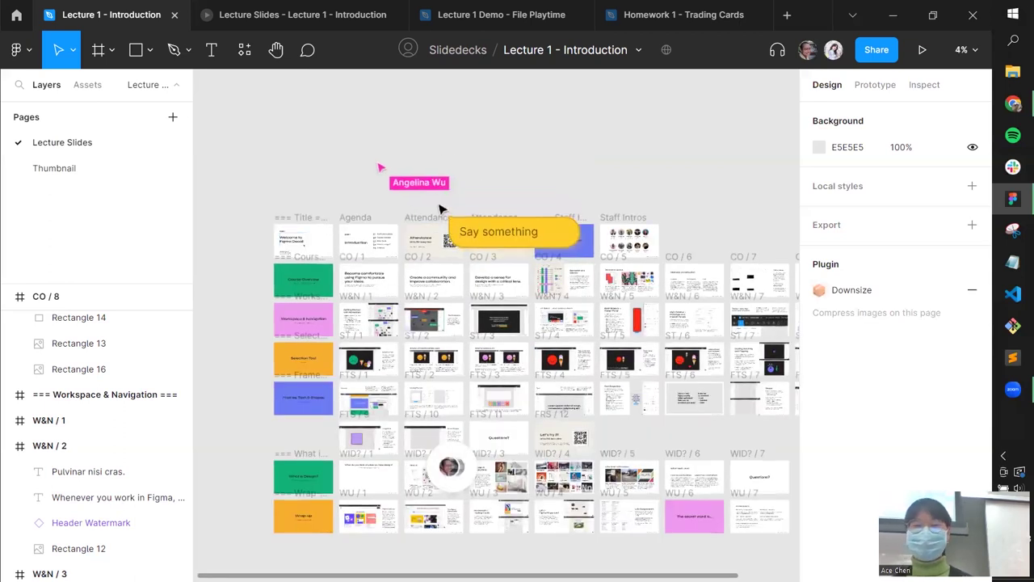
type("ajweopgajskl")
type("qhqhq")
key("Return")
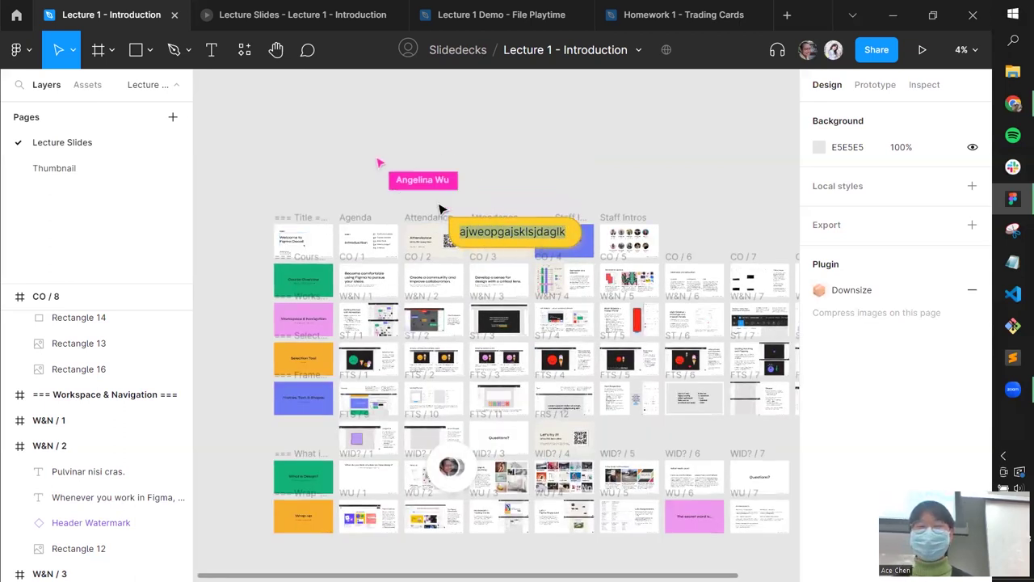
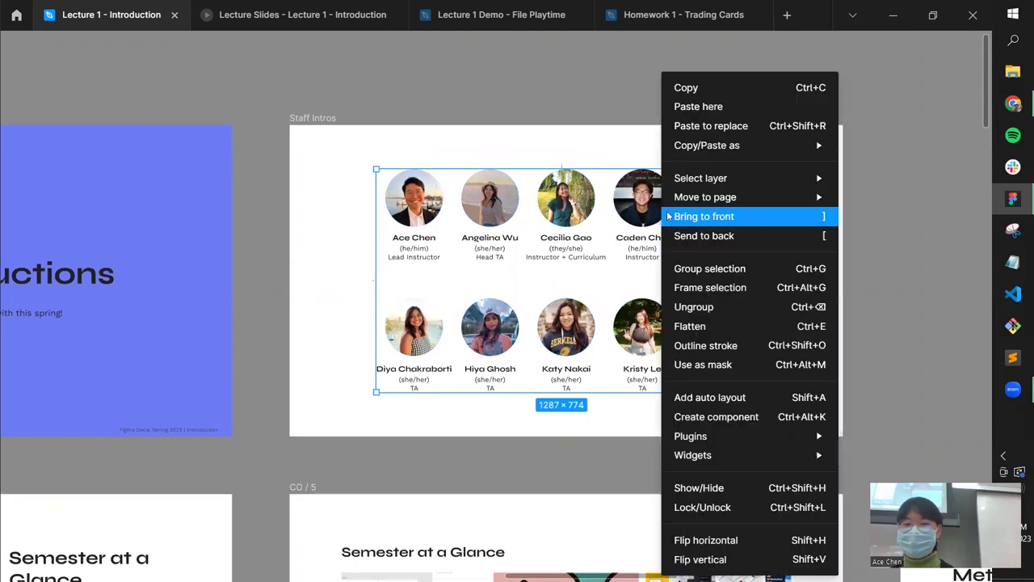
Ungroup the staff photos and labels in the Staff Intros frame and check the Groups and Selecting Multiple Layers slide in the presentation.
left_click(723, 303)
left_click(811, 246)
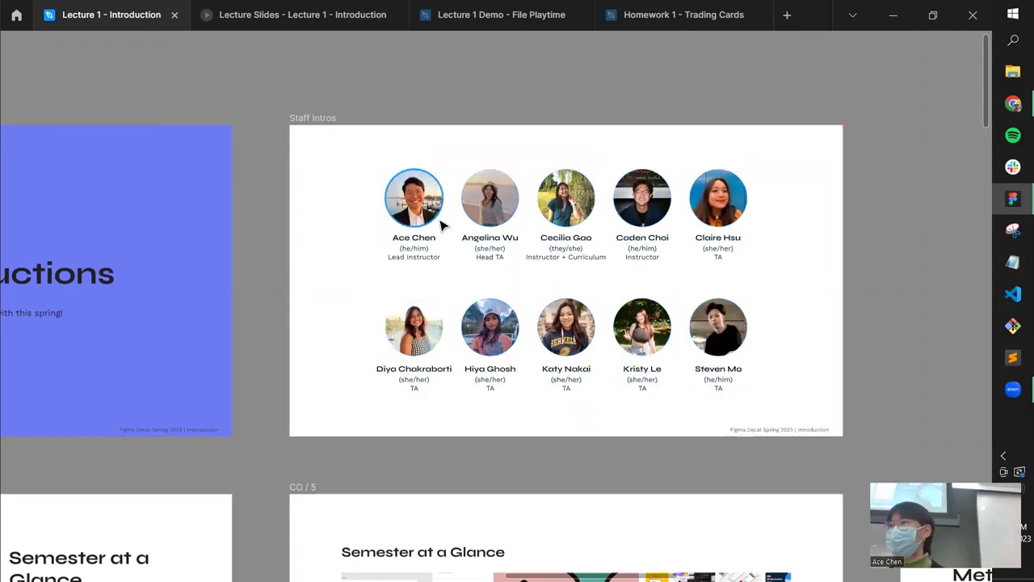
left_click(299, 14)
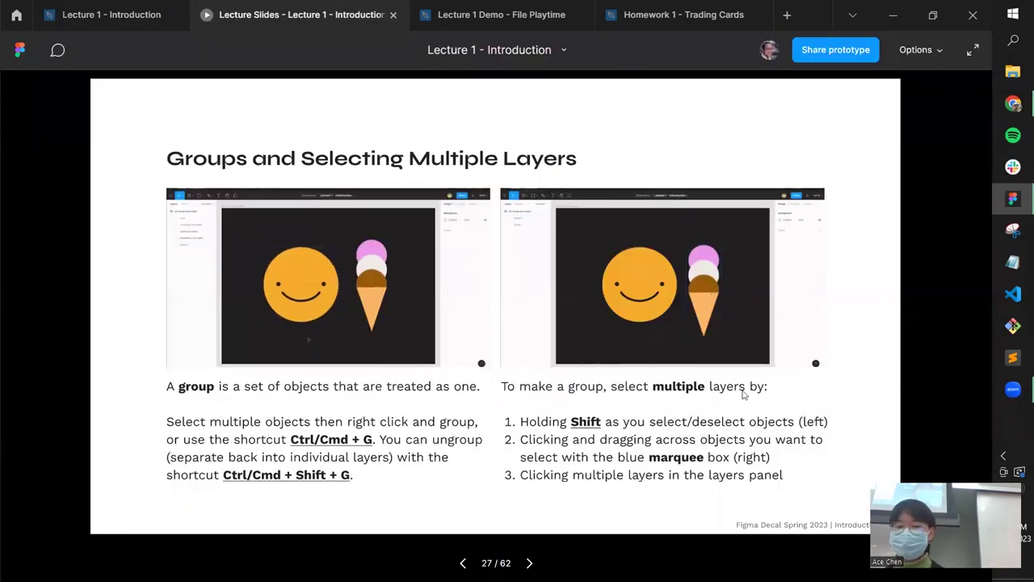
left_click(128, 21)
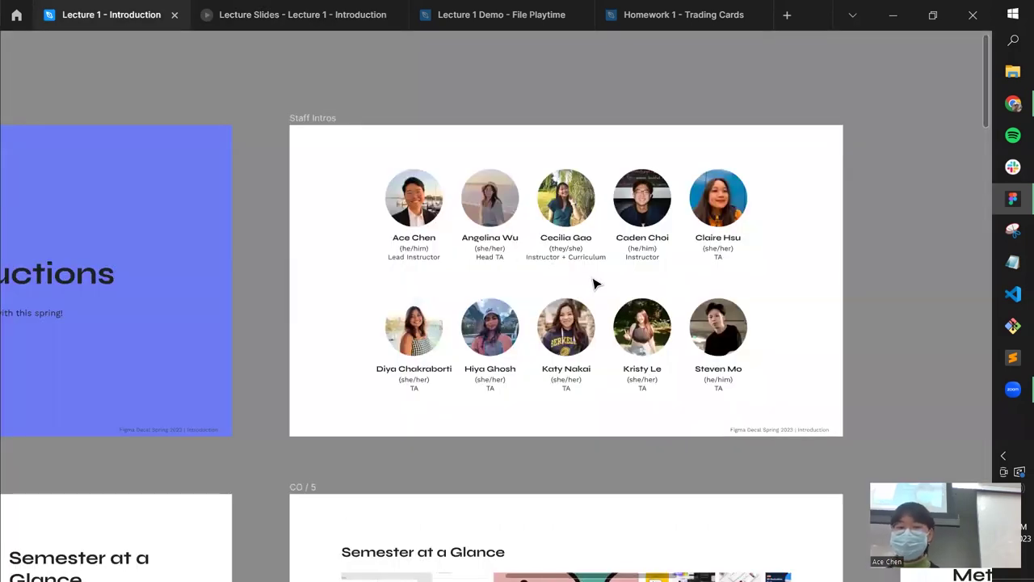
Select the Lead Instructor, Head TA and Instructor + Curriculum role labels together in the Staff Intros frame.
scroll(594, 283, "up", 2)
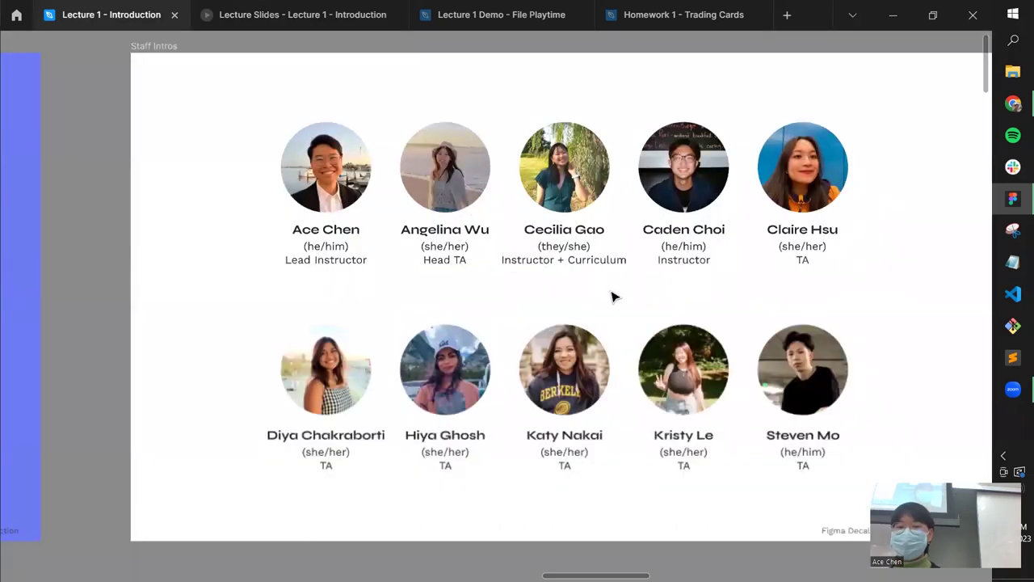
left_click(362, 265)
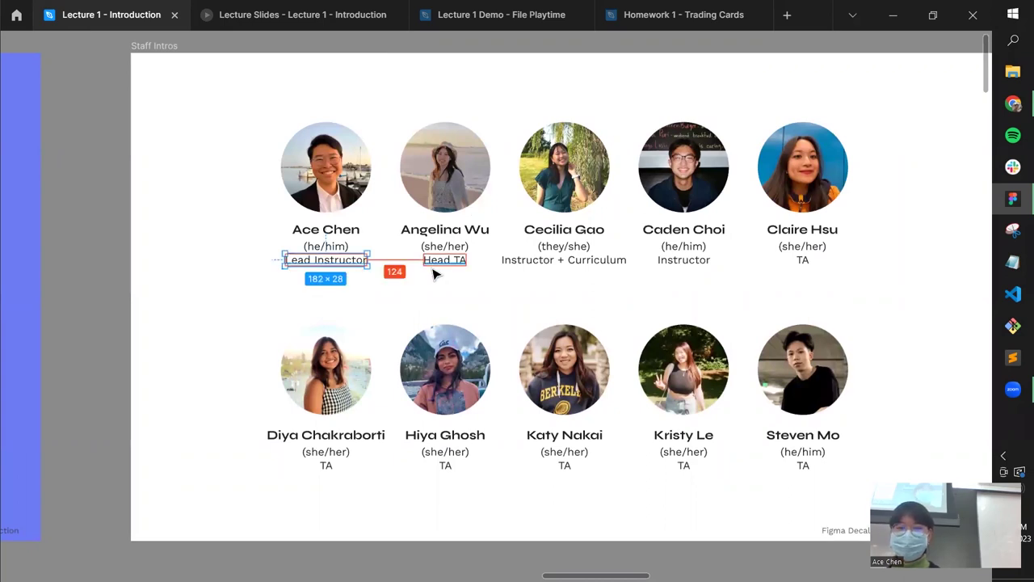
left_click(438, 267, "shift")
left_click(525, 264, "shift")
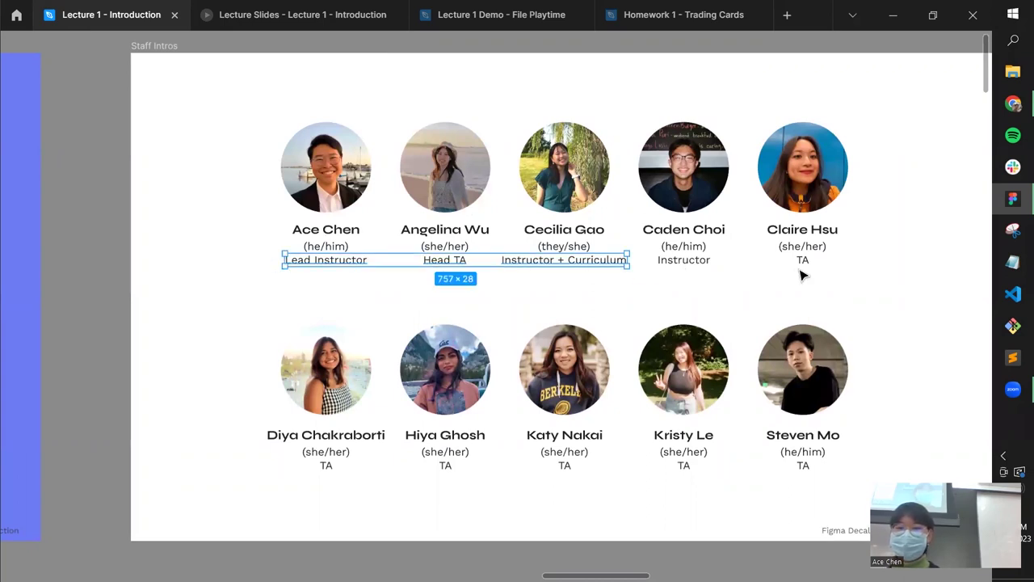
Extend the selection to more roles, names and photos in the Staff Intros frame, delete them together, and undo the deletion.
left_click(683, 259, "shift")
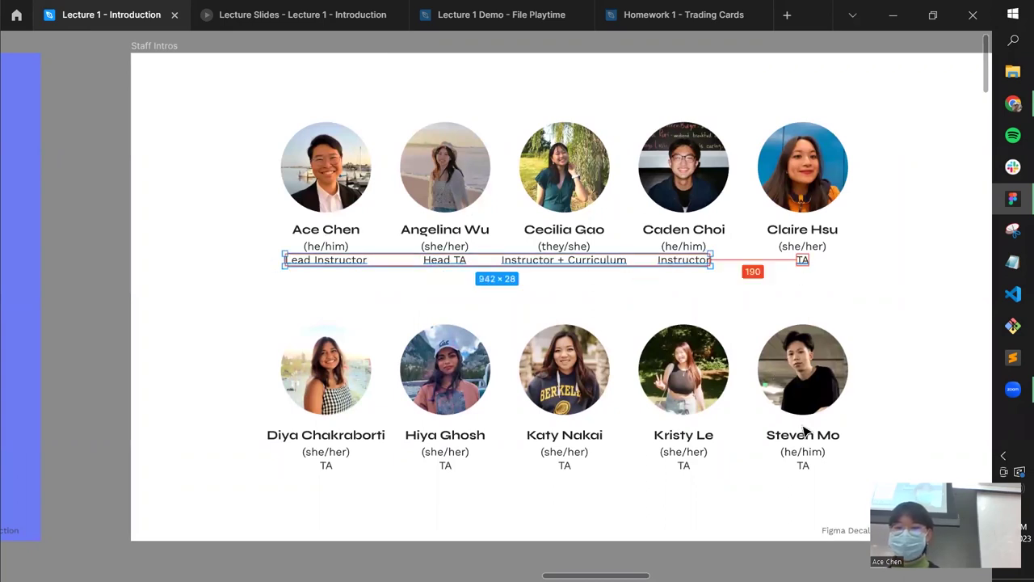
left_click(659, 406, "shift")
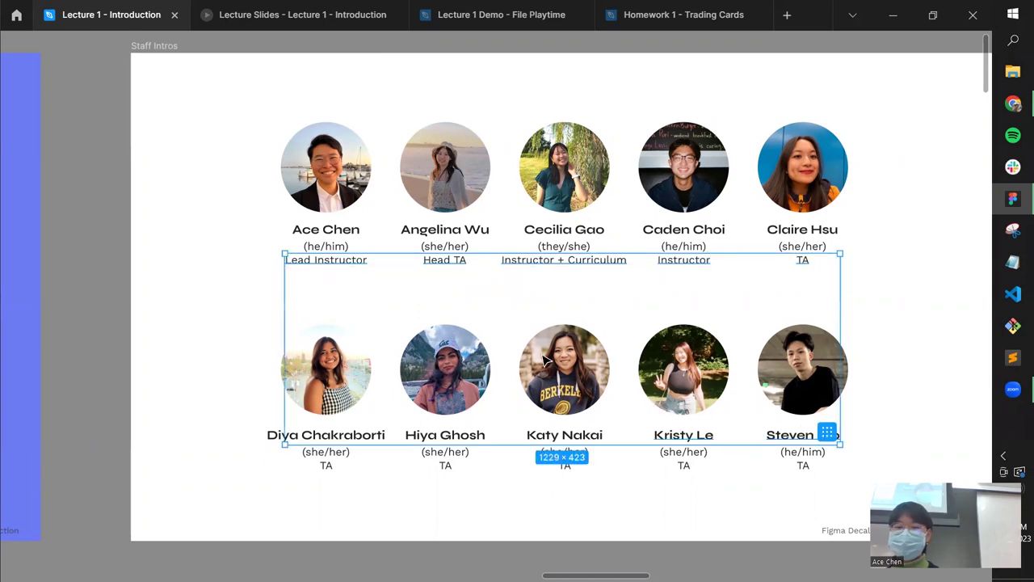
left_click(482, 152, "shift")
key("Delete")
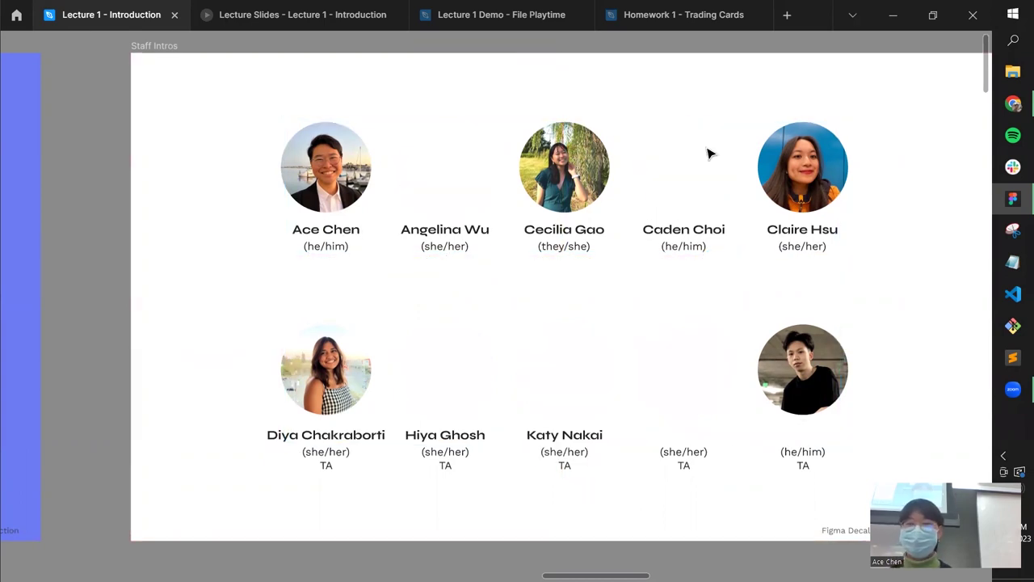
key("ctrl+z")
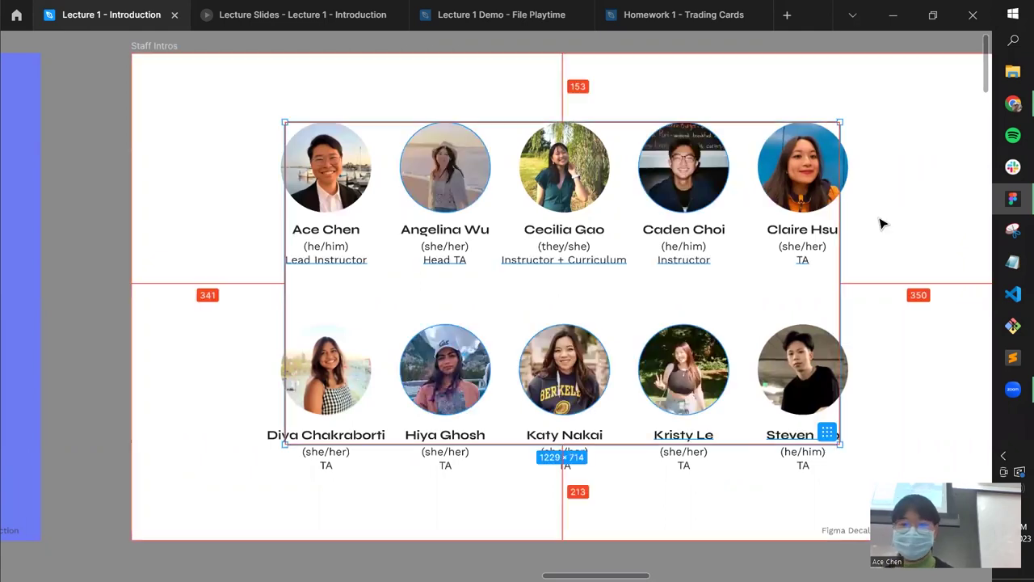
left_click(882, 225)
Show the interface again and collapse the Staff Intros and Course Overview frames in the layer list.
key("ctrl+backslash")
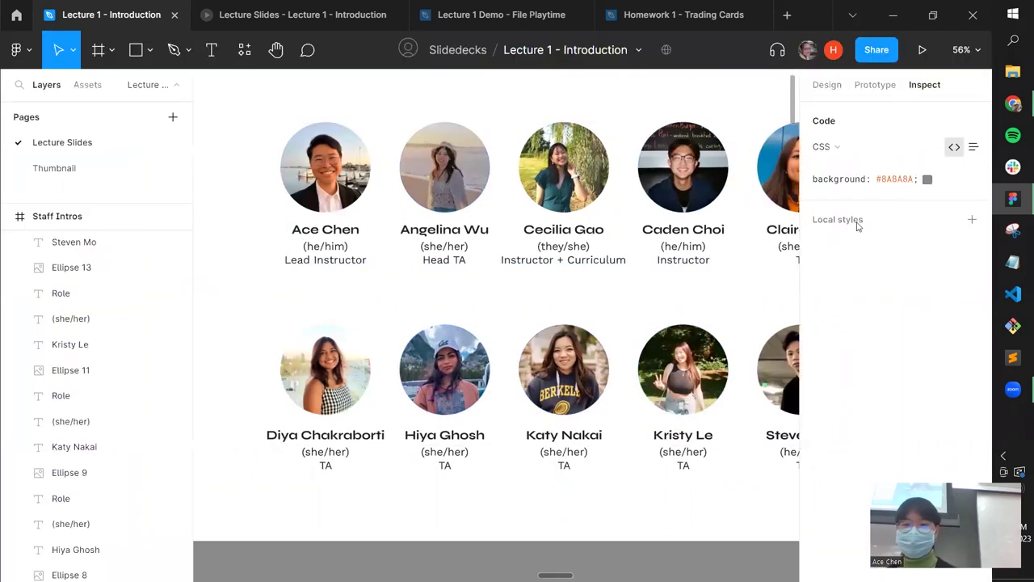
scroll(98, 317, "up", 5)
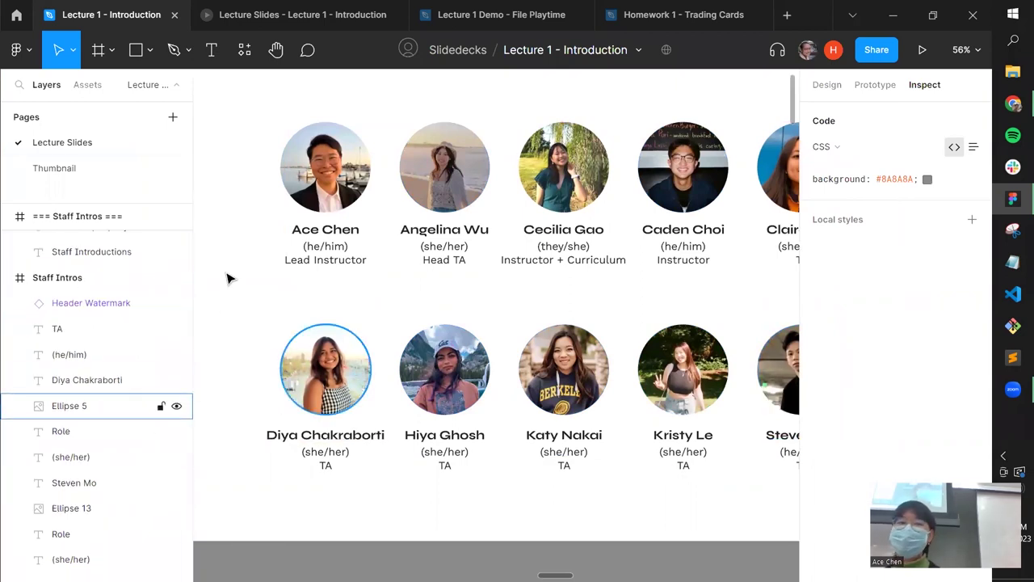
left_click_drag(437, 312, 381, 331)
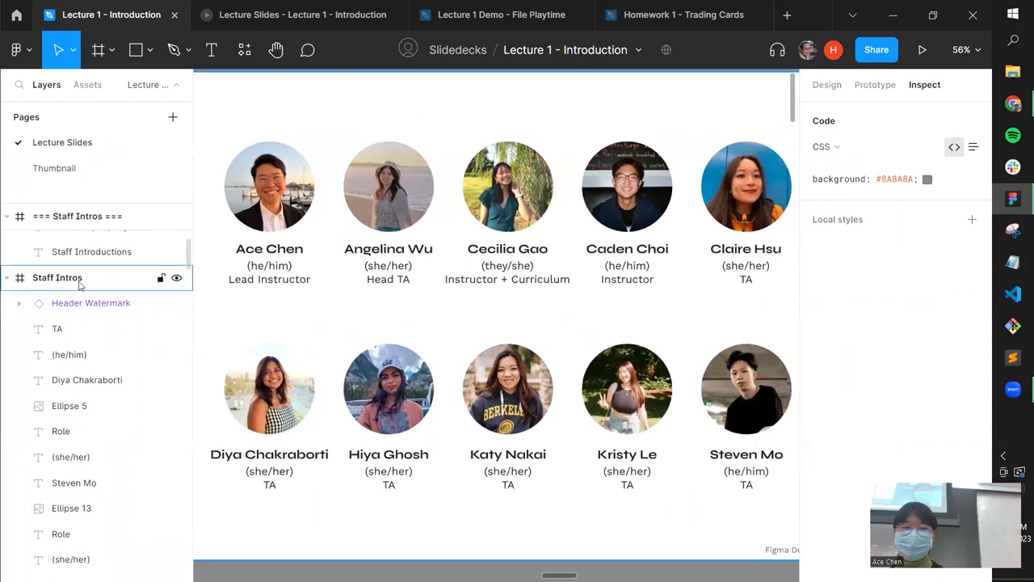
left_click(56, 277)
left_click(8, 278)
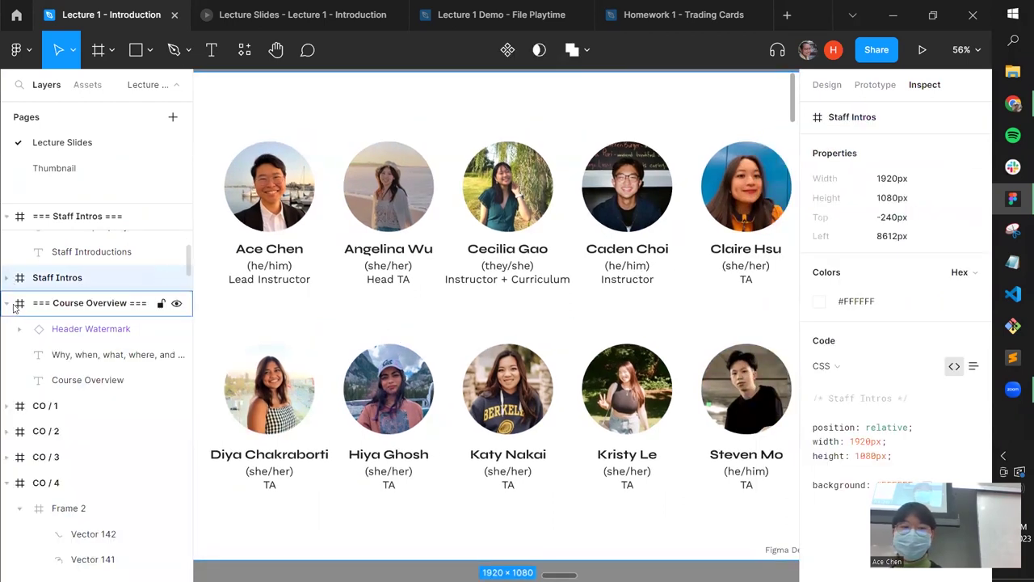
left_click(14, 307)
left_click(8, 303)
scroll(121, 359, "up", 5)
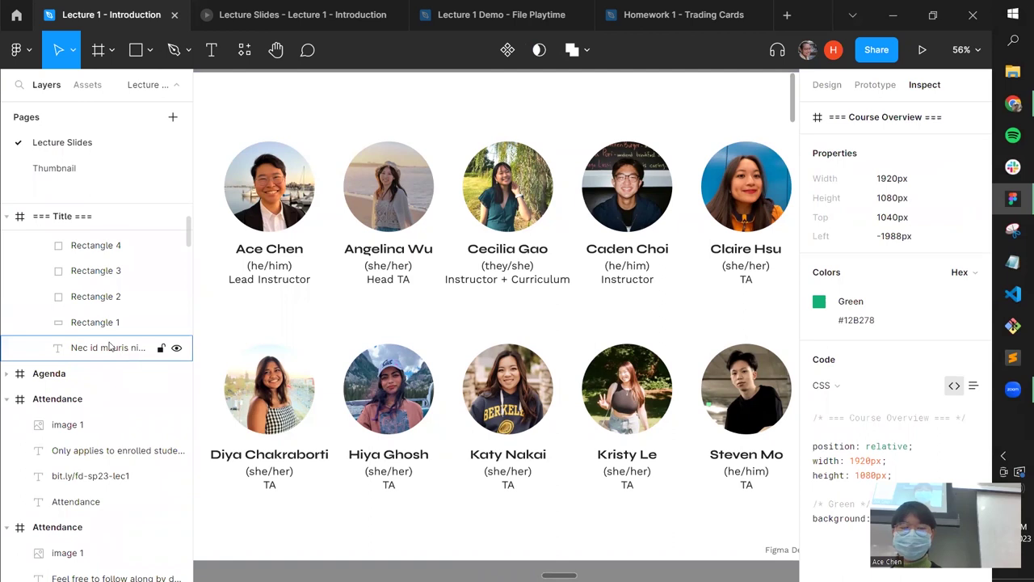
Fit all slides in view and select the frames CO / 1 through CO / 6 as a range in the layer list.
key("shift+1")
scroll(82, 393, "down", 3)
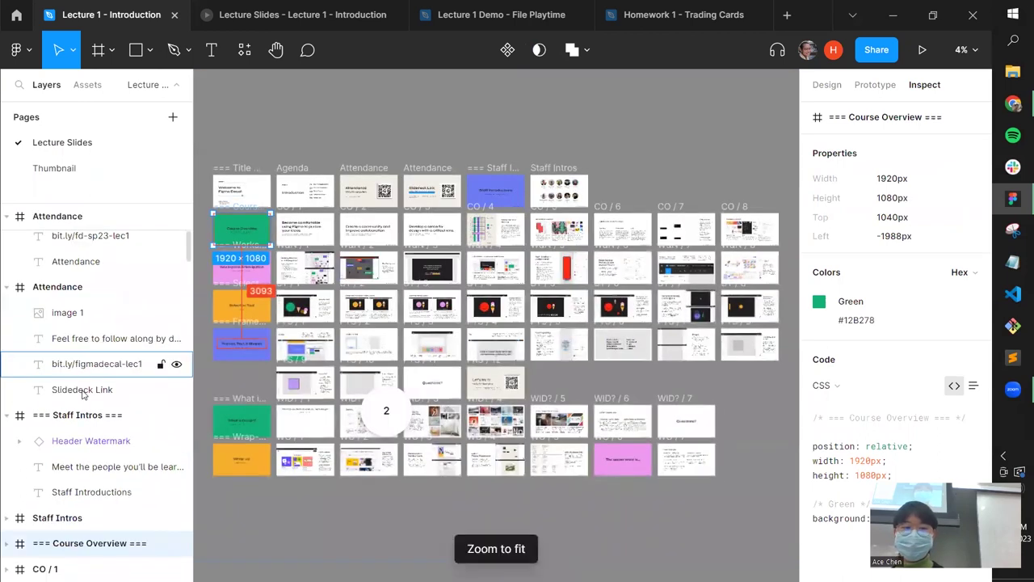
scroll(82, 394, "down", 5)
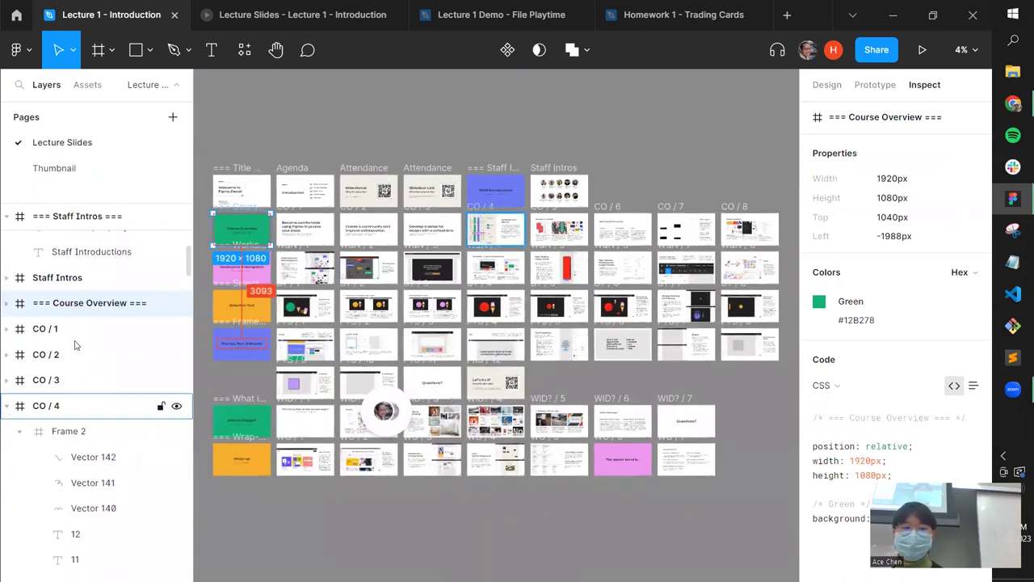
left_click(74, 333)
left_click(89, 457, "shift")
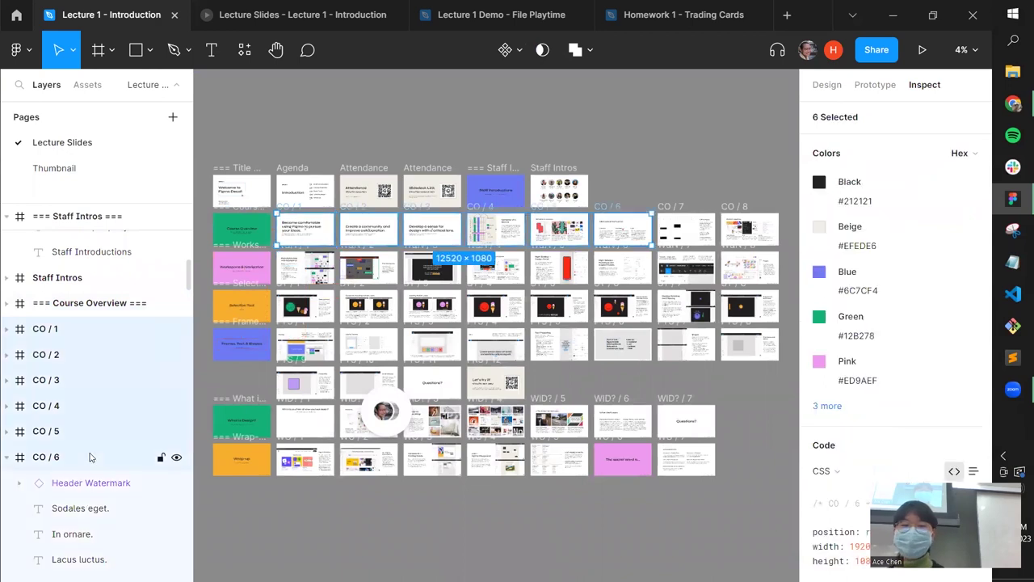
Advance the presentation to the Selecting Nested Layers slide, return to the slides file and clear the frame selection.
left_click(257, 15)
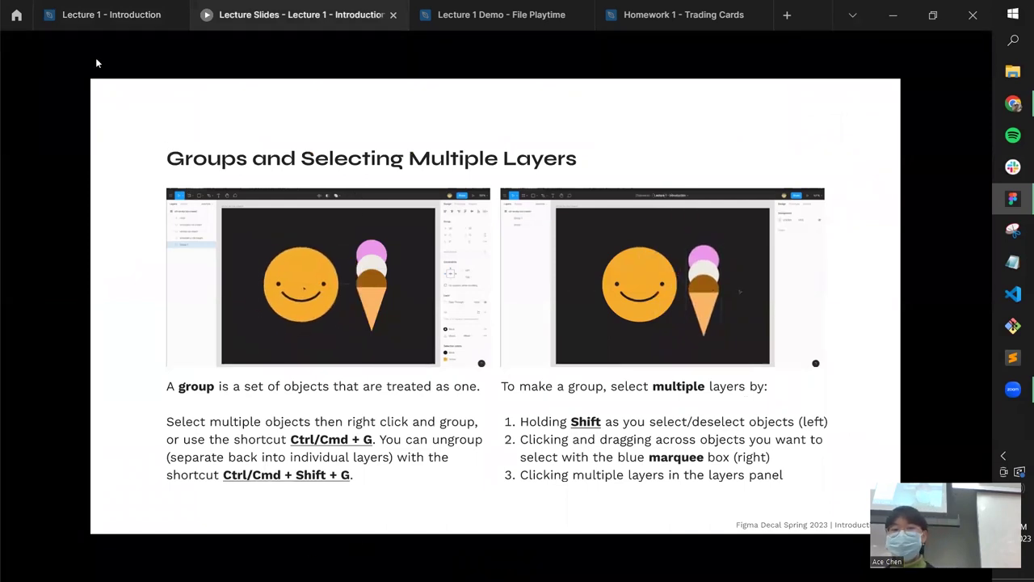
key("Right")
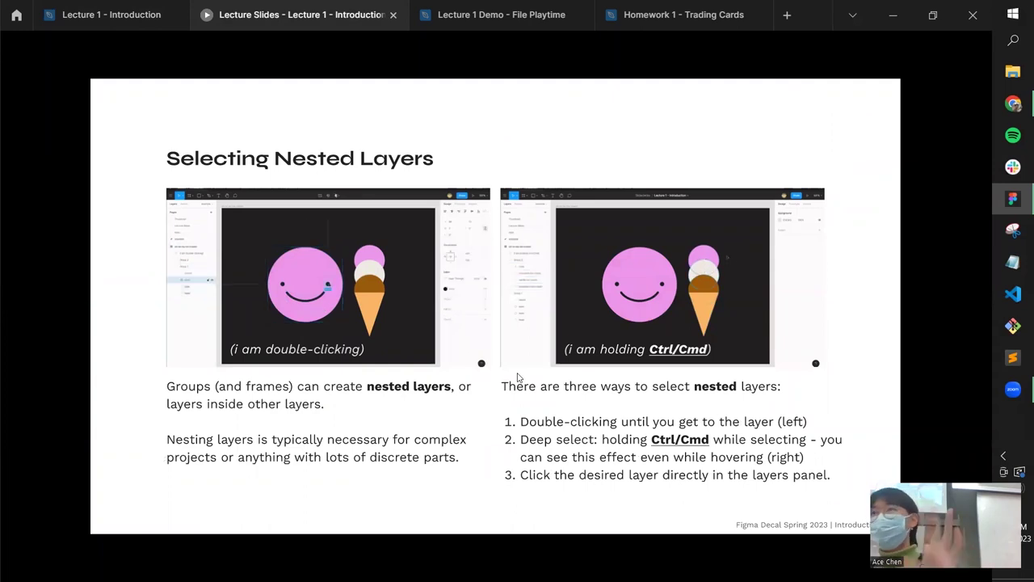
left_click(70, 17)
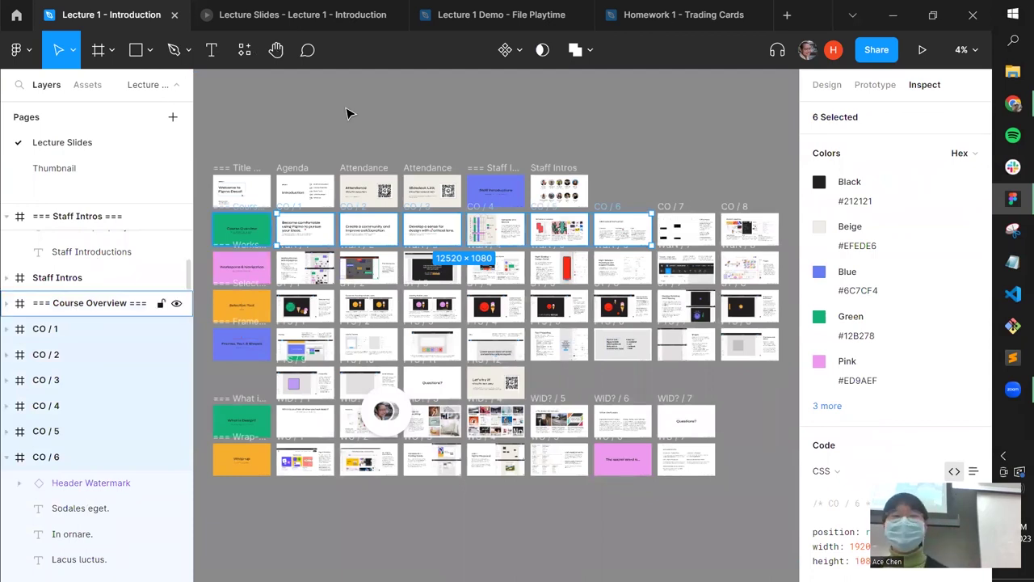
left_click(361, 129)
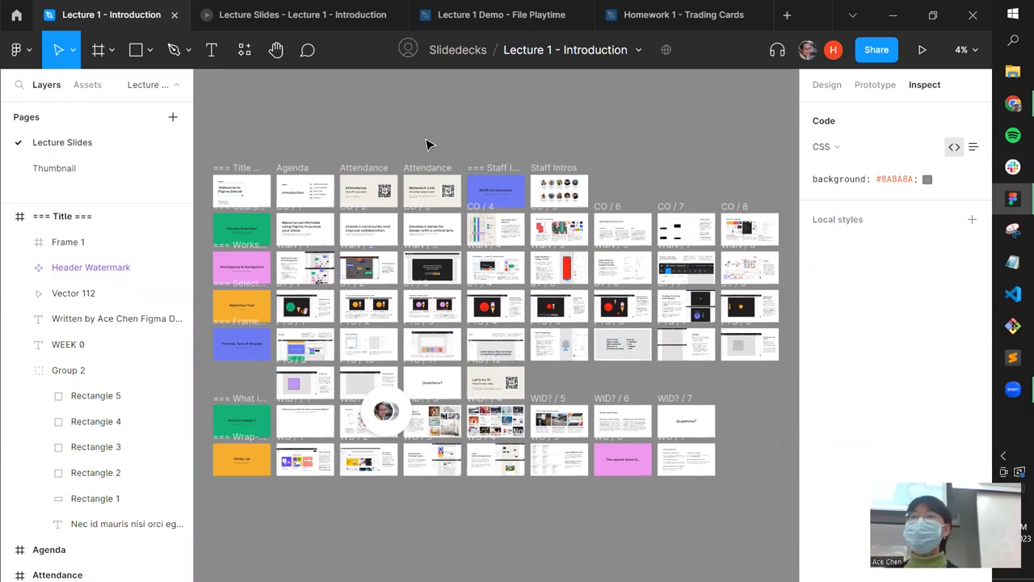
Zoom to the Title frame, select the group around the "Welcome to Figma Decal!" heading, and clear the selection.
scroll(428, 150, "up", 2)
scroll(429, 179, "up", 2)
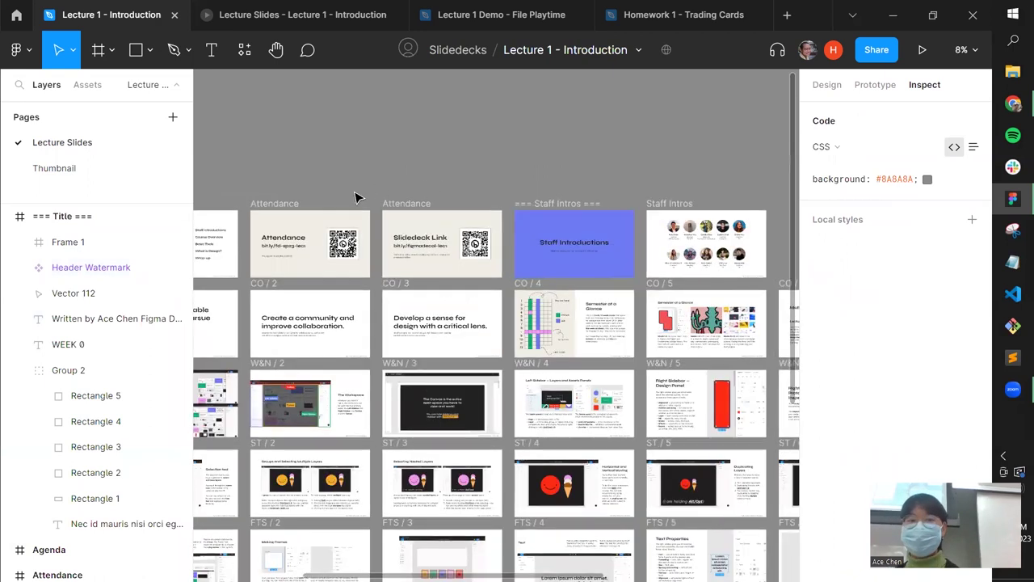
scroll(356, 197, "left", 5)
left_click(364, 225)
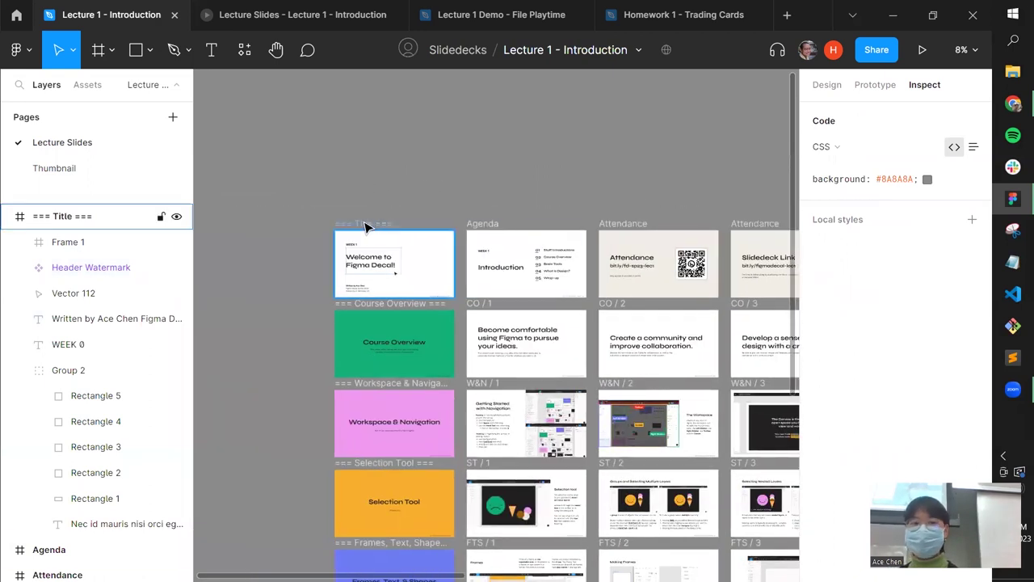
key("shift+2")
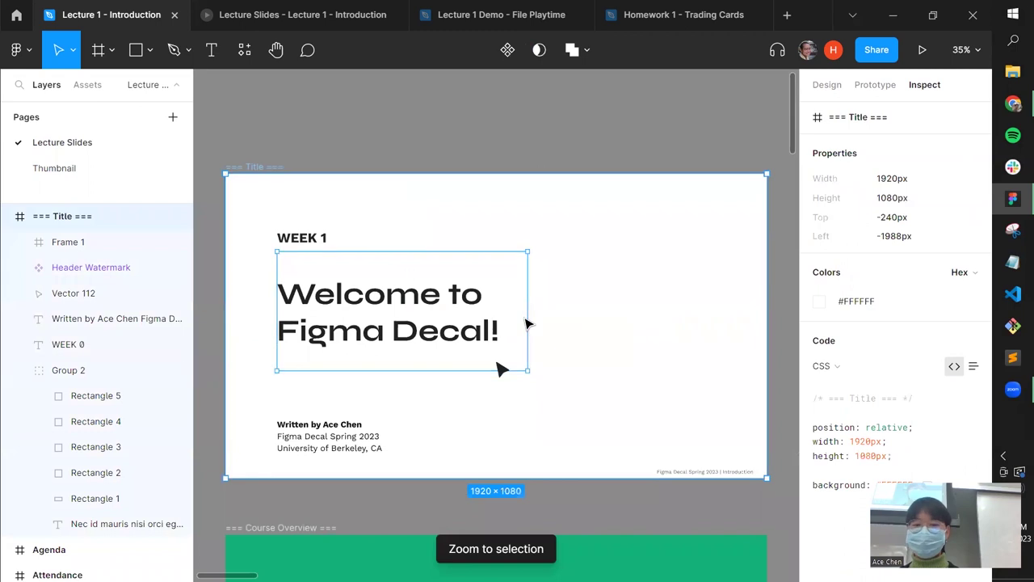
left_click(533, 299)
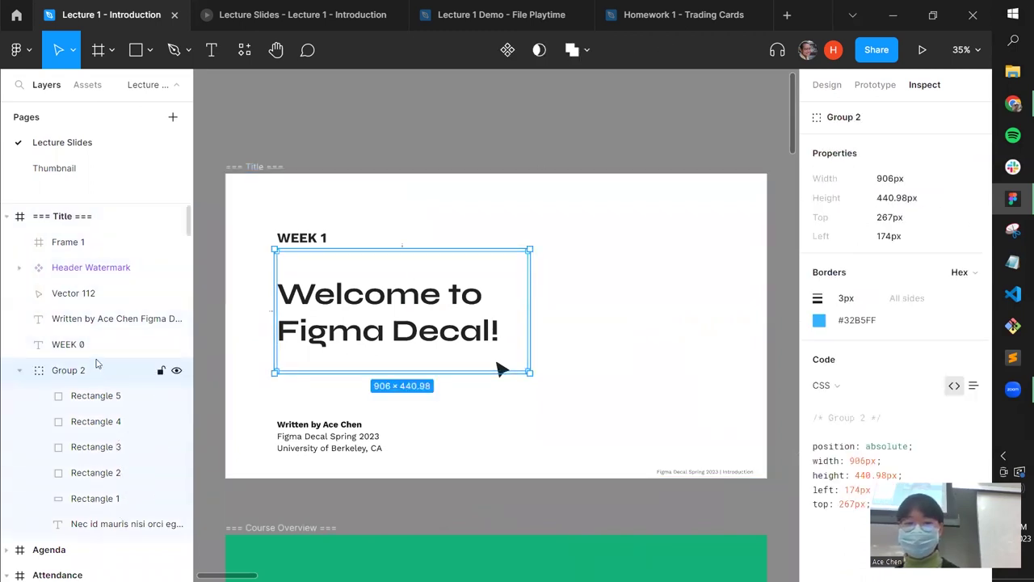
left_click(550, 255)
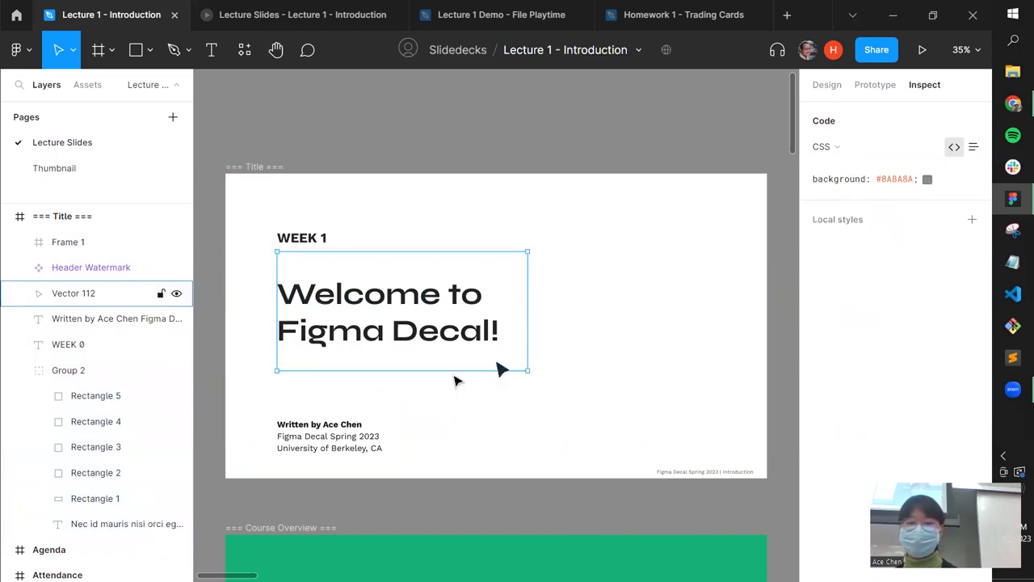
Select the heading's nested text layer directly from the layer list and clear the selection.
left_click(146, 524)
left_click(475, 174)
scroll(531, 176, "down", 2)
scroll(531, 175, "left", 2)
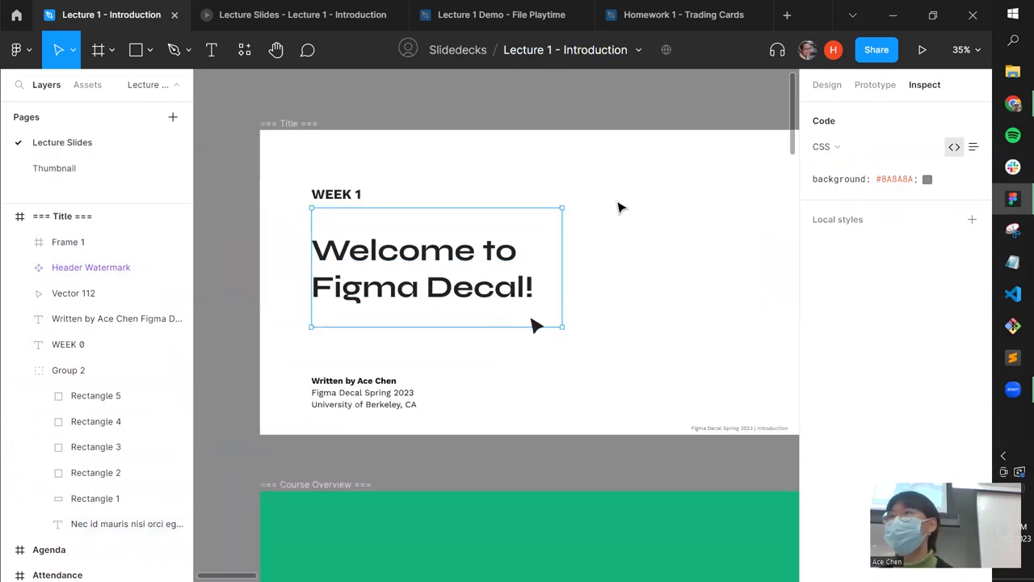
Select the heading group, enter it to select the nested square at its upper-right corner, and clear the selection.
left_click(561, 204)
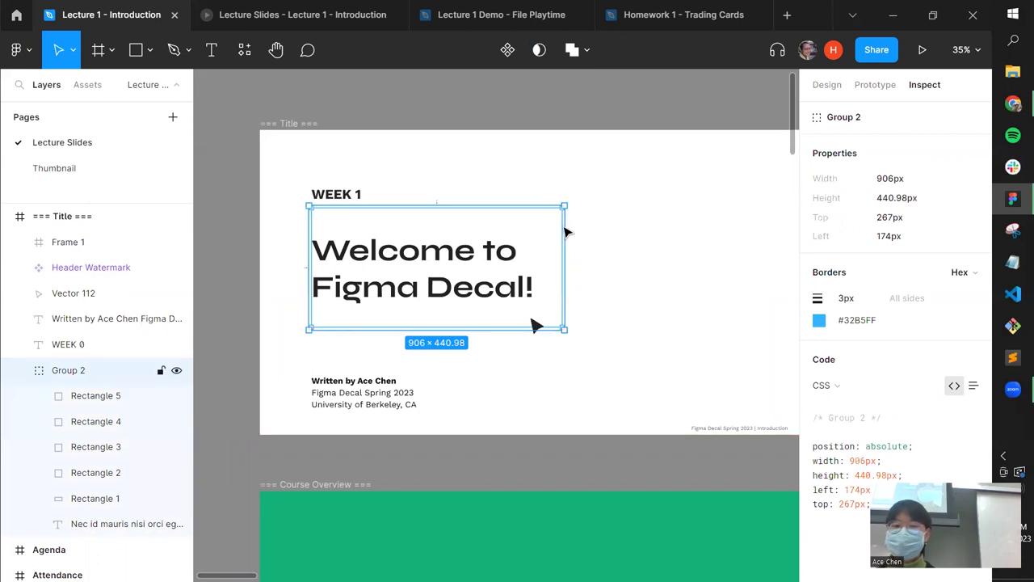
scroll(556, 207, "up", 3)
scroll(582, 210, "up", 5)
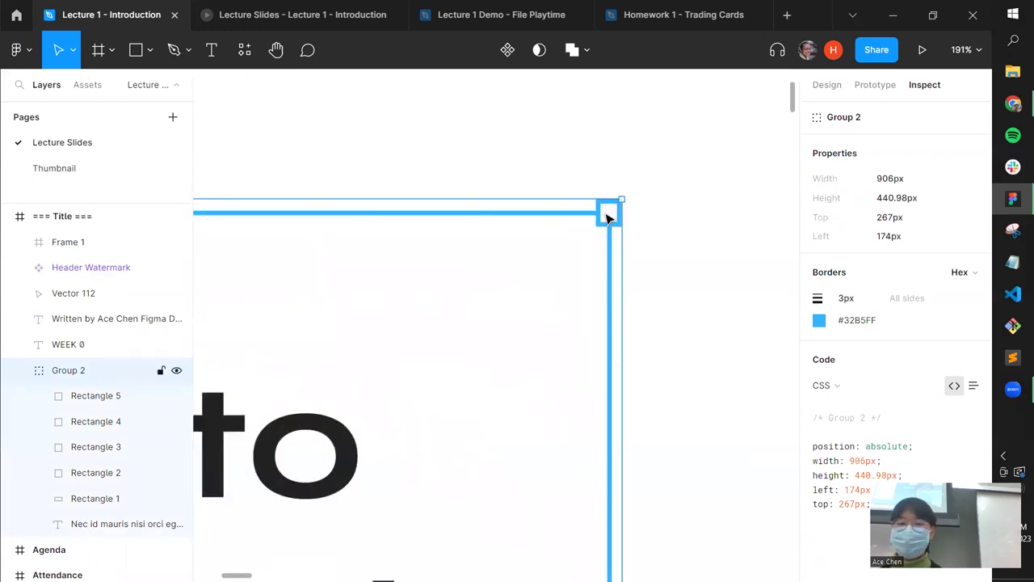
double_click(608, 215)
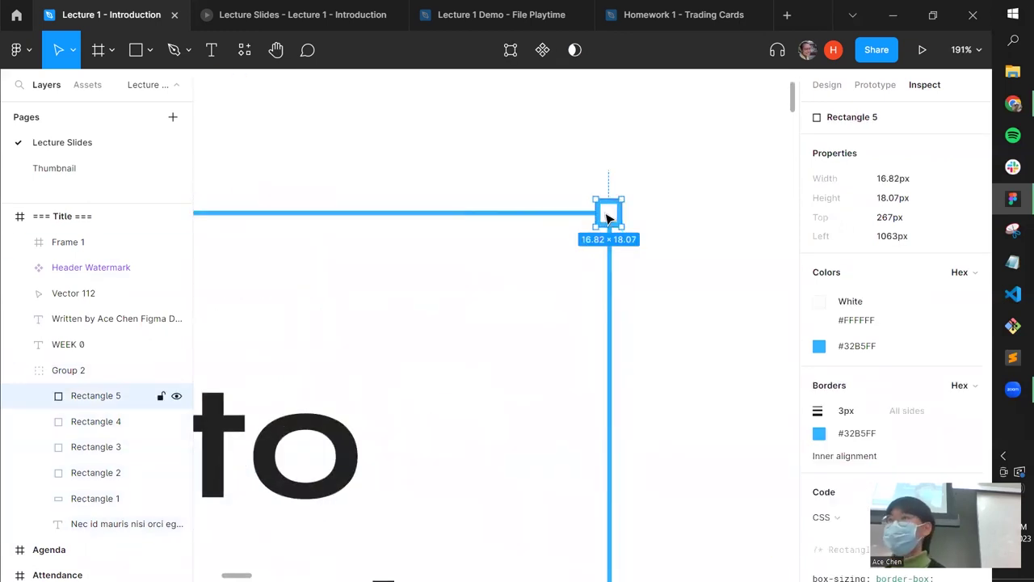
left_click(626, 176)
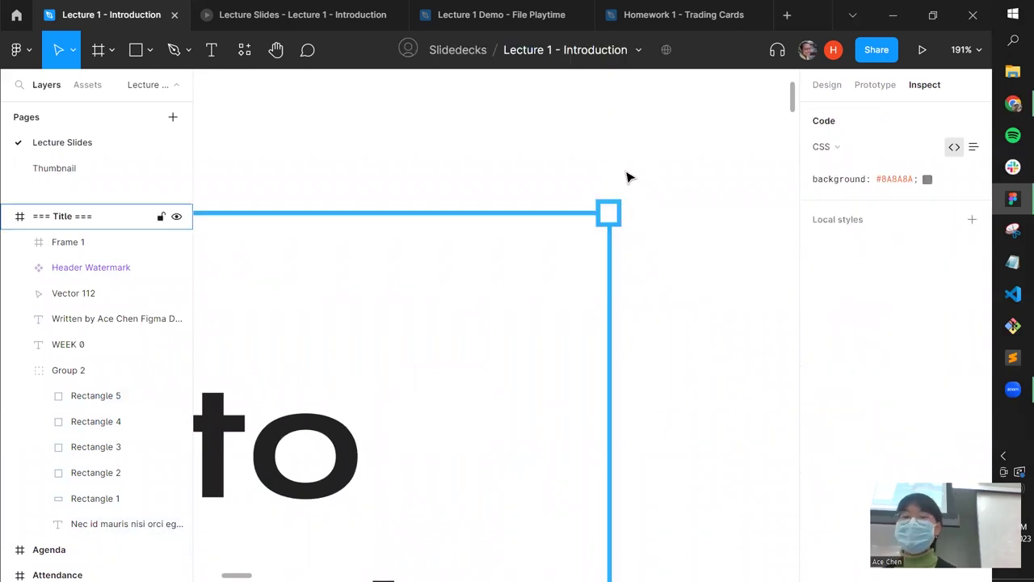
Deep-select the heading box's upper-right corner square without first selecting its group, and clear the selection.
scroll(647, 182, "down", 5)
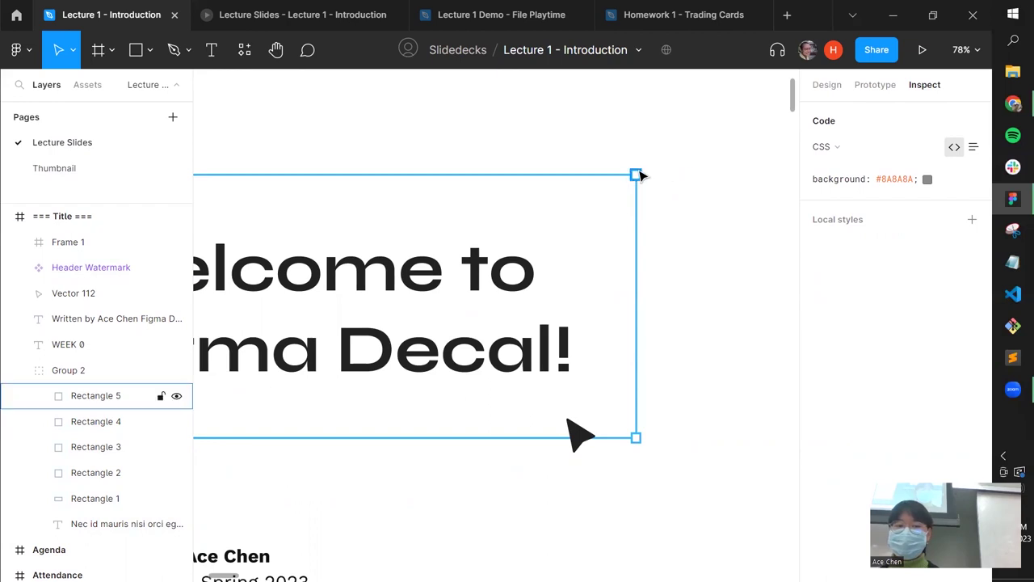
left_click(637, 175)
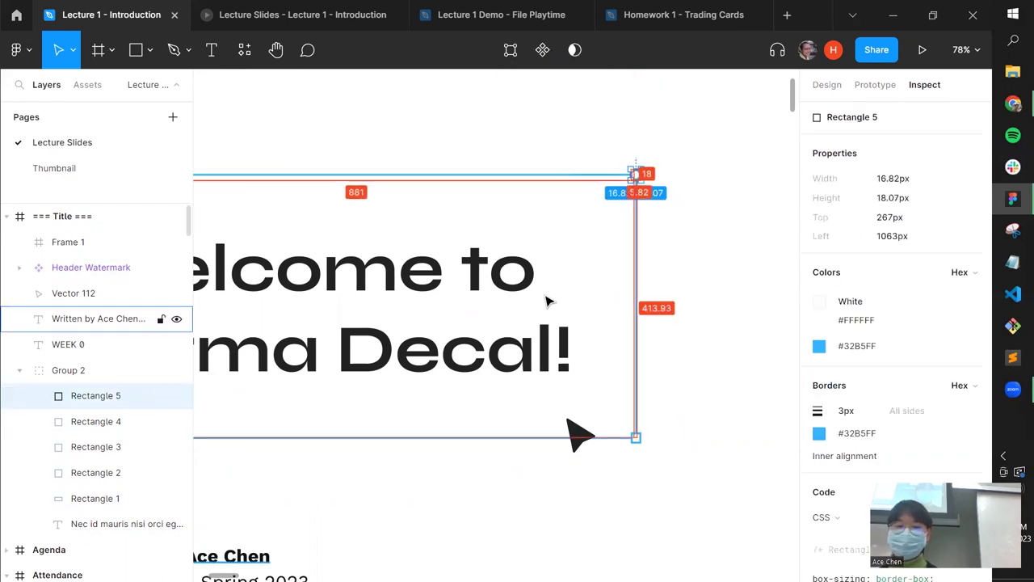
key("Escape")
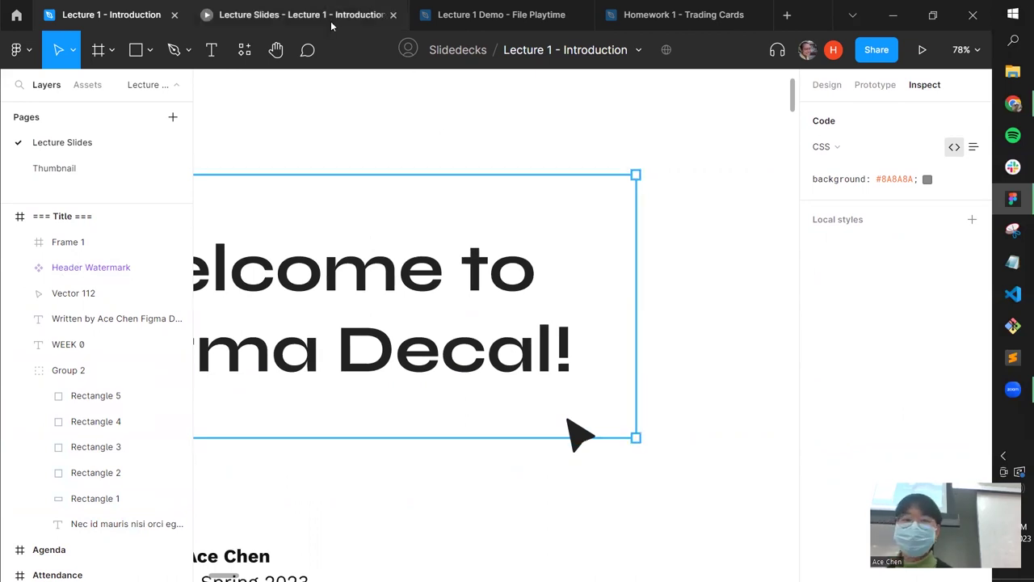
Advance the presentation to the Horizontal and Vertical Moving slide and return to the slides file.
left_click(301, 15)
key("Right")
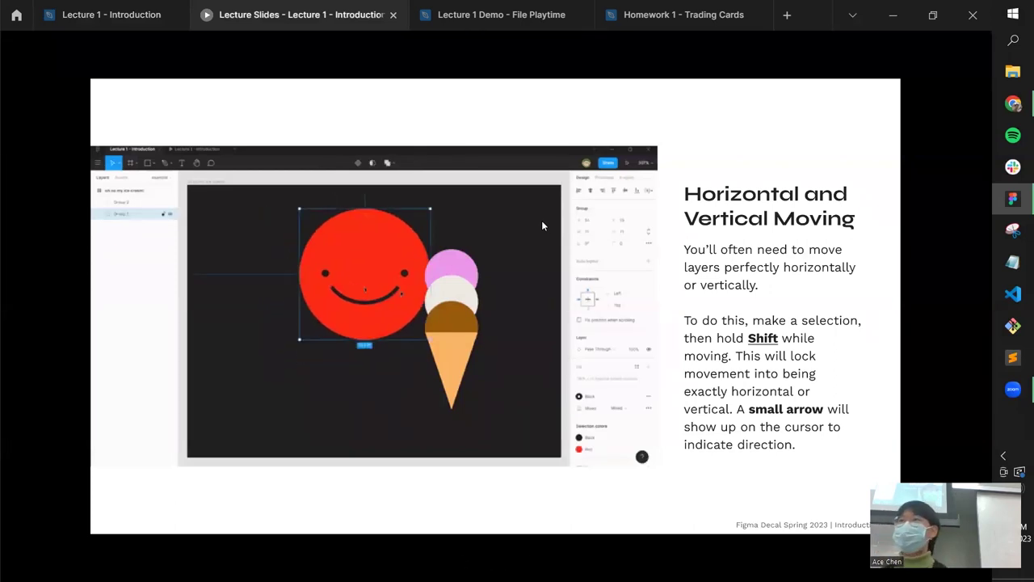
left_click(118, 16)
Move the Staff Intros frame horizontally by one slide position to the right, keeping it level with its row.
key("shift+1")
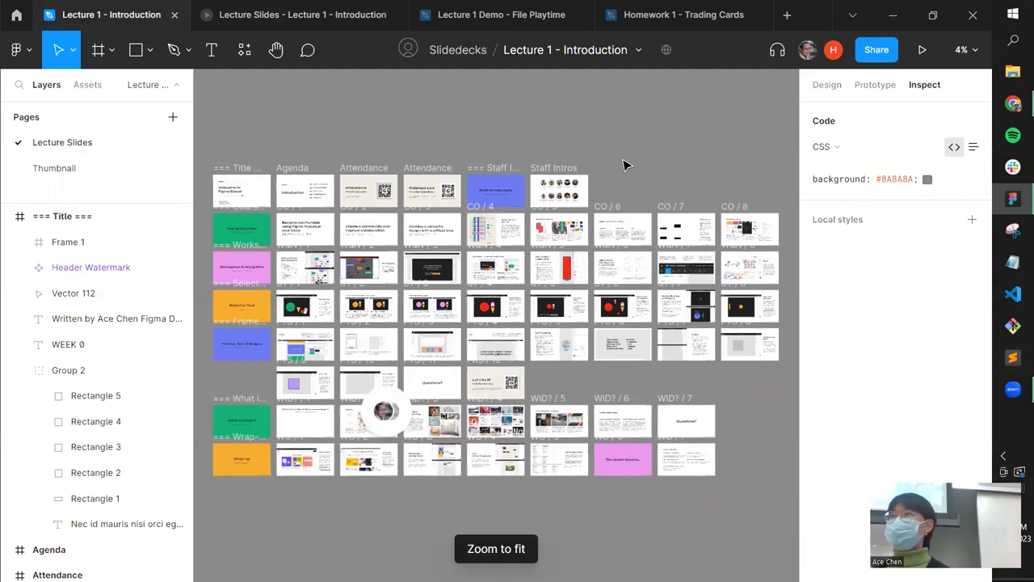
left_click(564, 168)
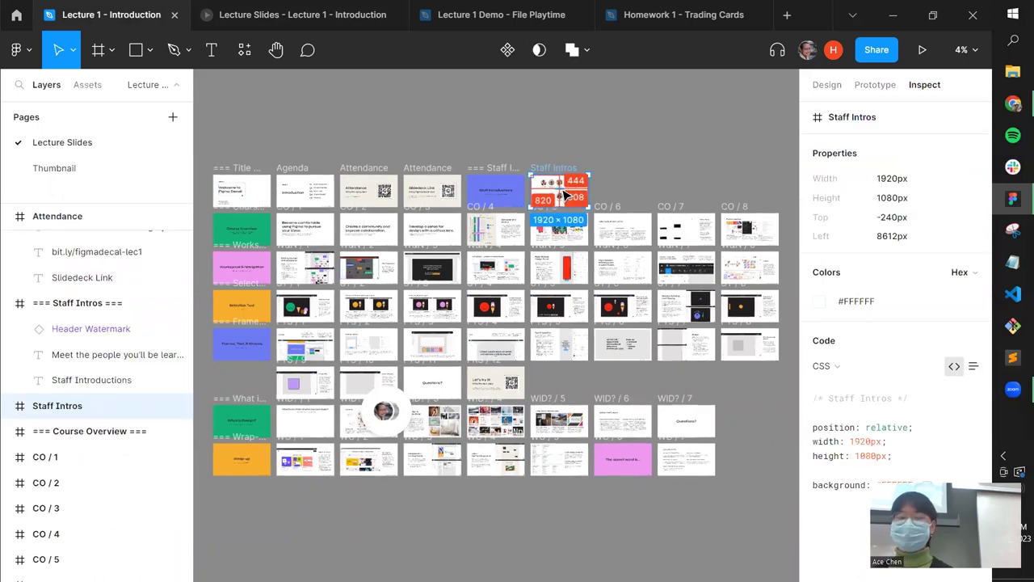
left_click_drag(559, 171, 626, 271)
Advance the presentation to the Duplicating Layers slide and return to the slides file.
left_click(243, 16)
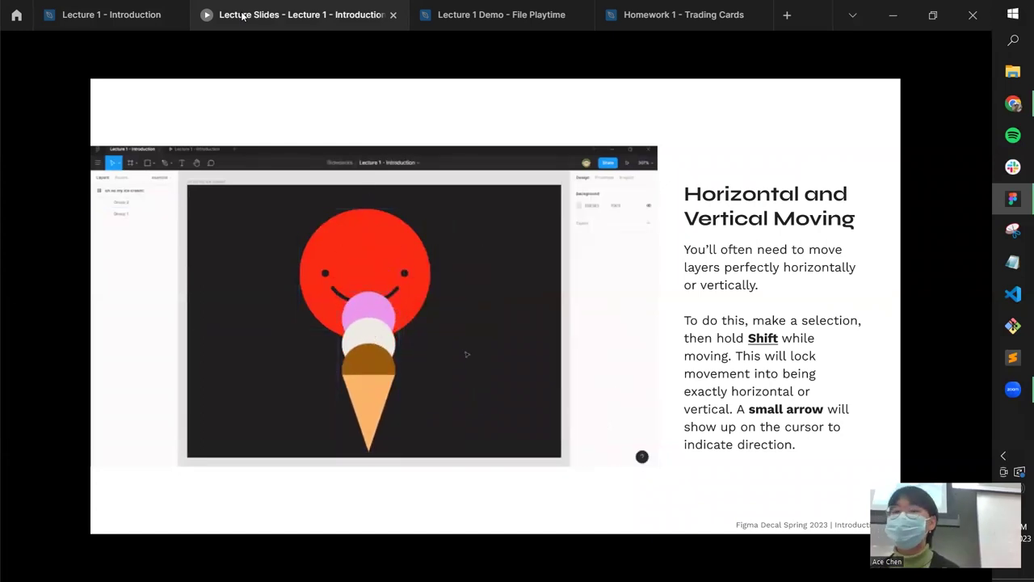
key("Right")
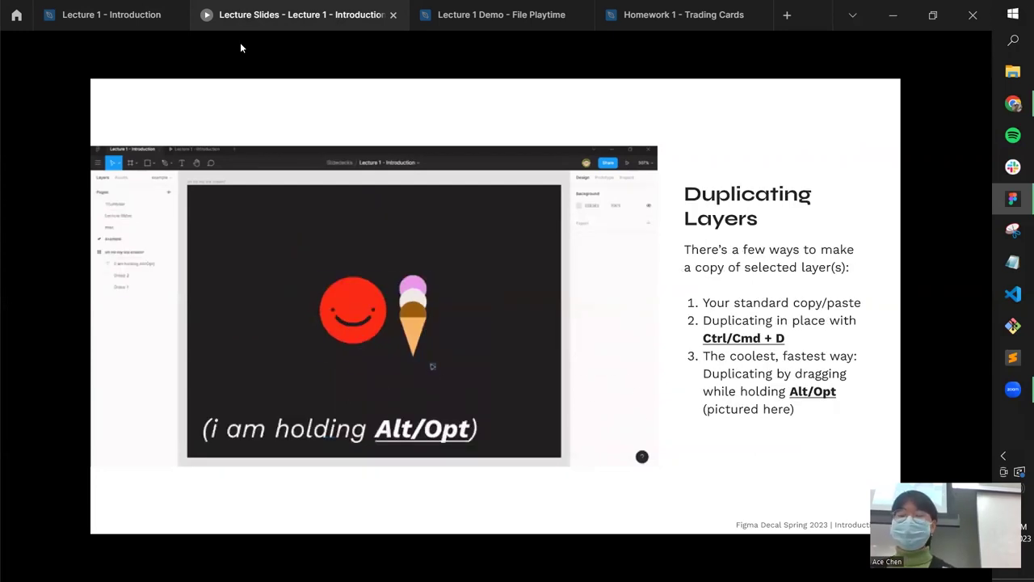
left_click(134, 20)
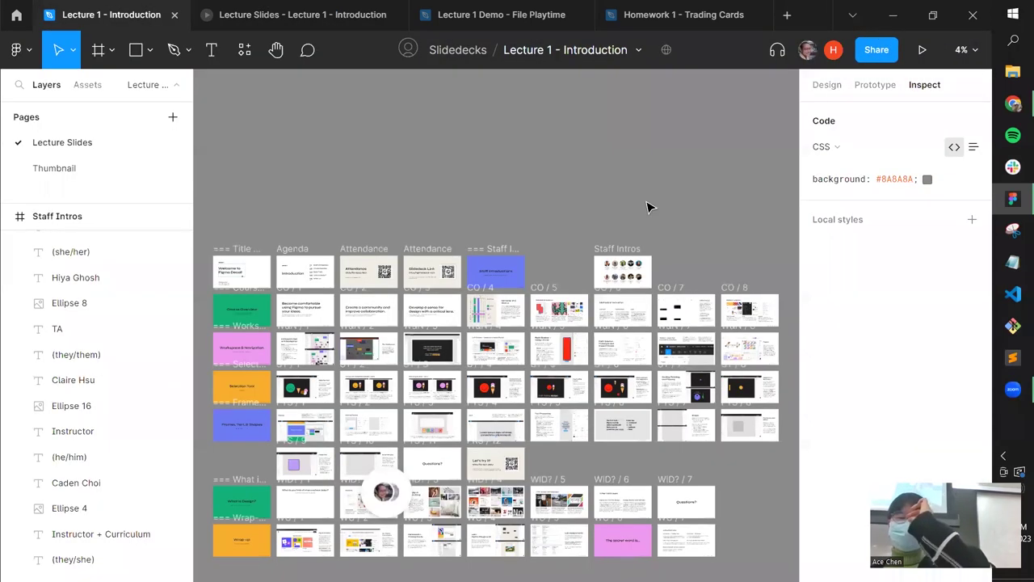
Move the Staff Intros frame back one slide position, directly beside the Staff Introductions title slide, and clear the selection.
left_click_drag(612, 243, 566, 194)
left_click(565, 194)
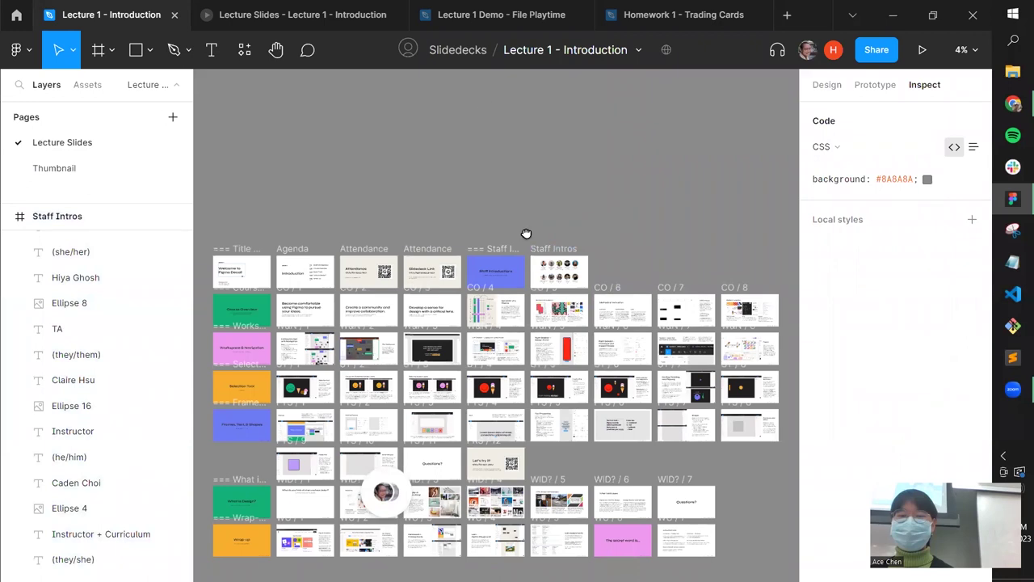
Draw a square of about 545 × 545 px on the empty canvas above the slide rows.
scroll(451, 178, "up", 3)
key("r")
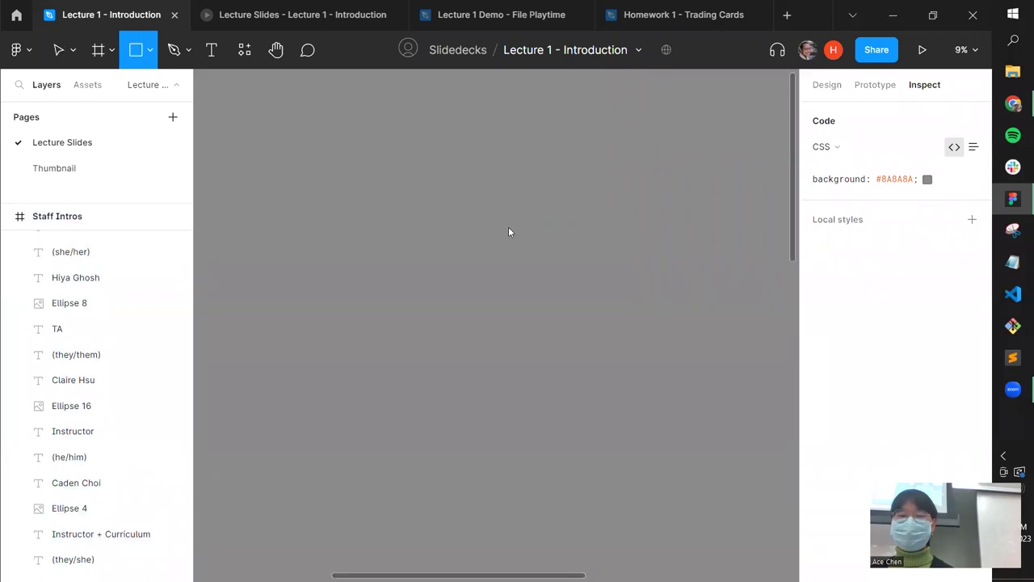
left_click_drag(449, 177, 508, 235)
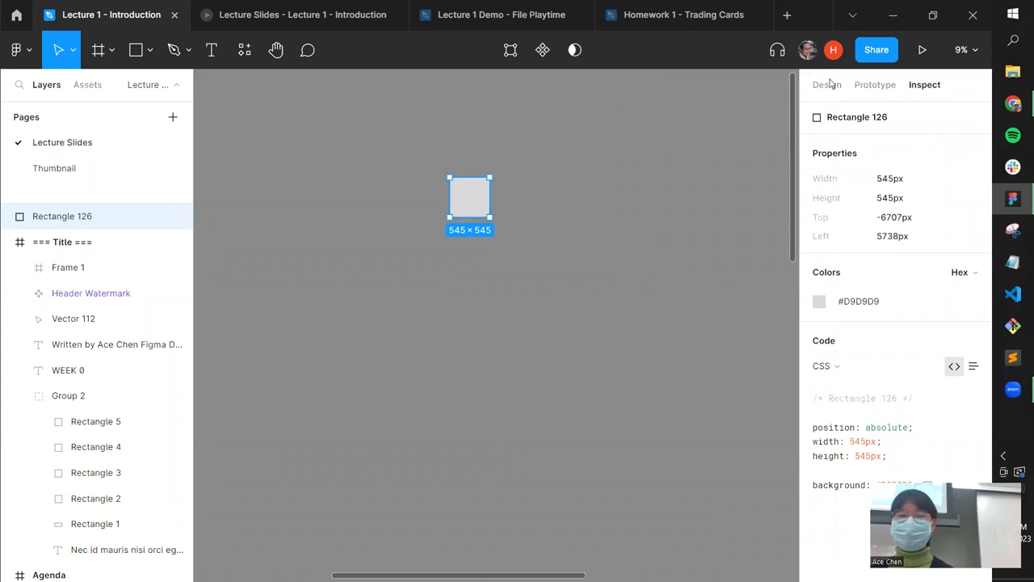
Set the square's fill colour to FFFFFF and clear the selection.
key("alt+8")
left_click(819, 335)
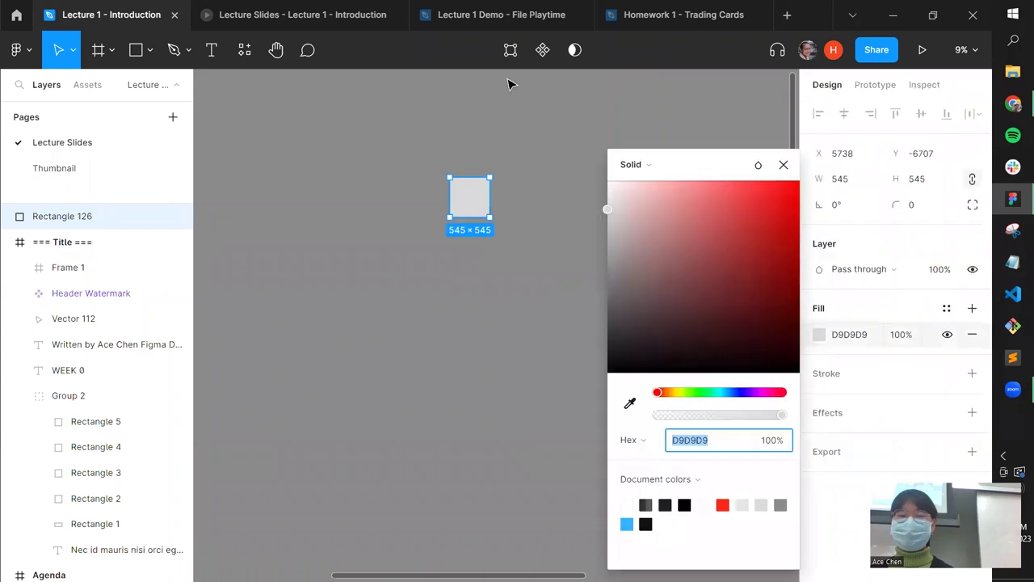
type("FFFFFF")
key("Return")
key("Escape")
key("Escape")
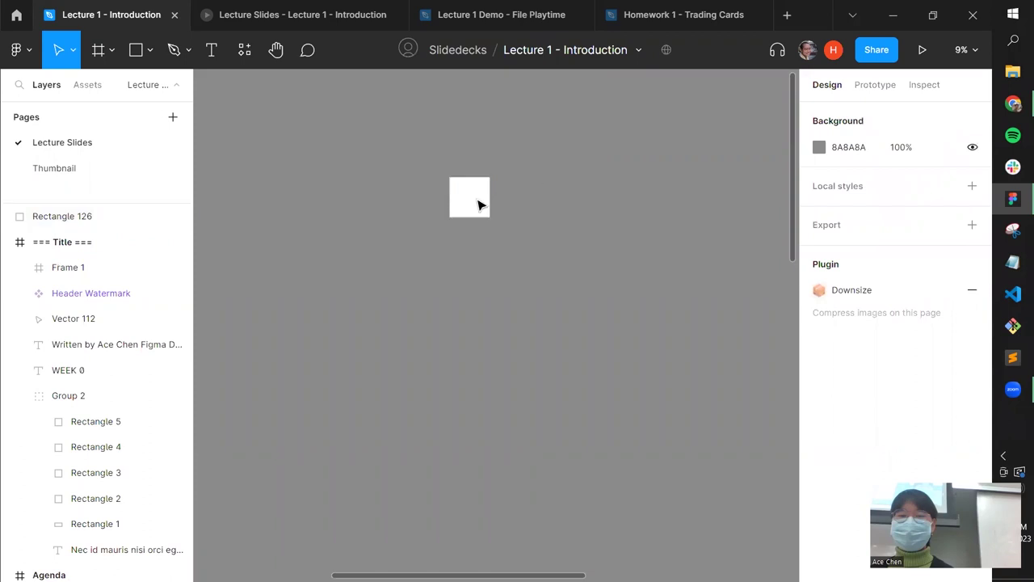
Duplicate the white square and place the copy flush against the original's right side.
left_click(469, 203)
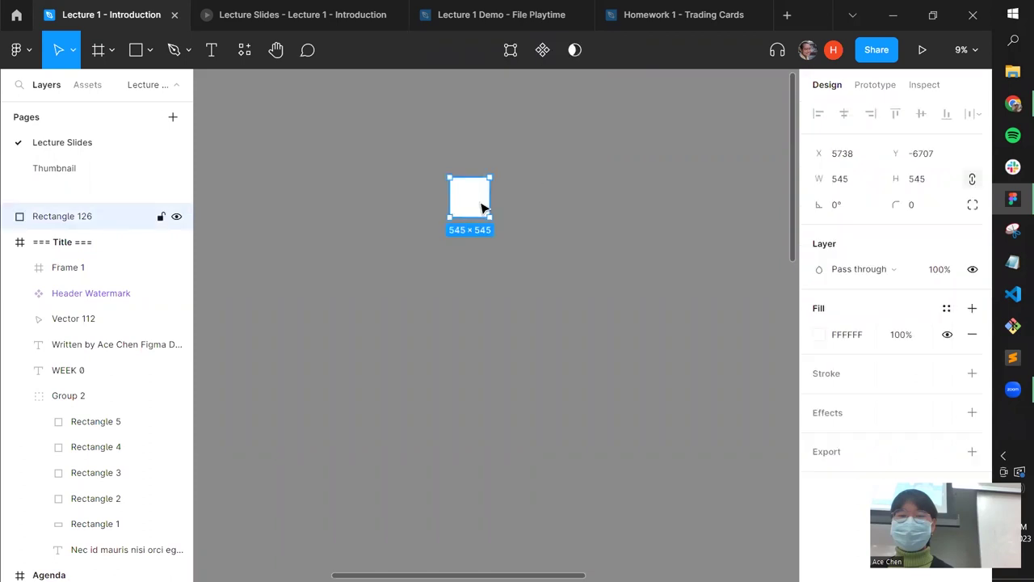
key("ctrl+d")
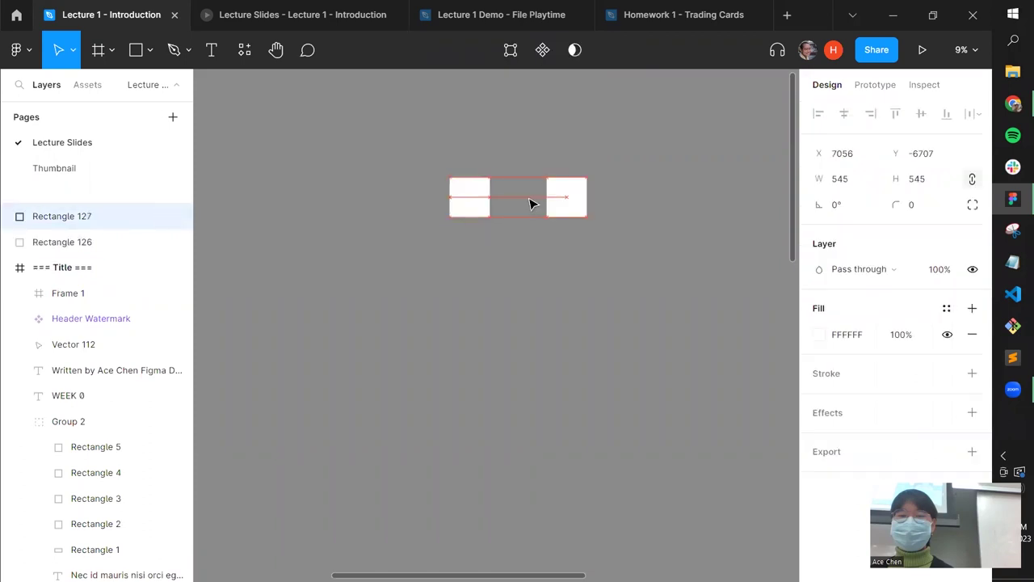
left_click_drag(583, 196, 537, 196)
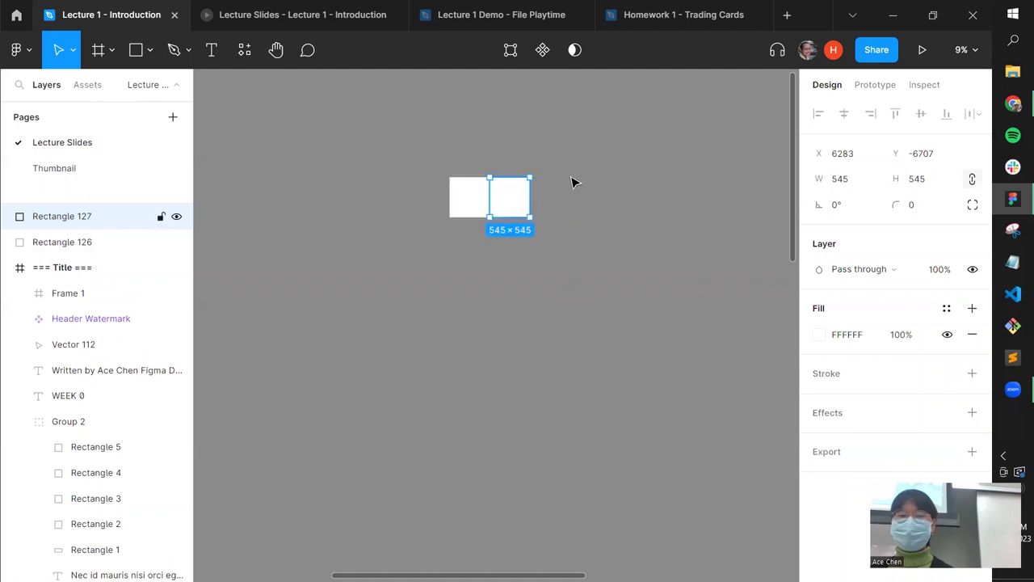
key("shift+Right")
key("ctrl+z")
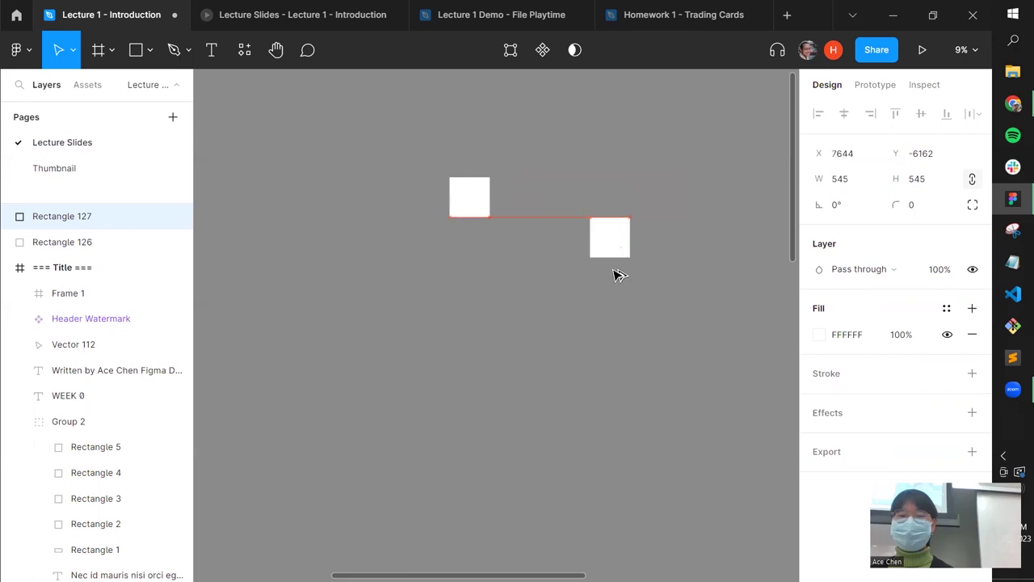
key("ctrl+z")
Duplicate the square two more times to complete a row of four adjoining squares.
left_click_drag(543, 261, 532, 204)
key("ctrl+d")
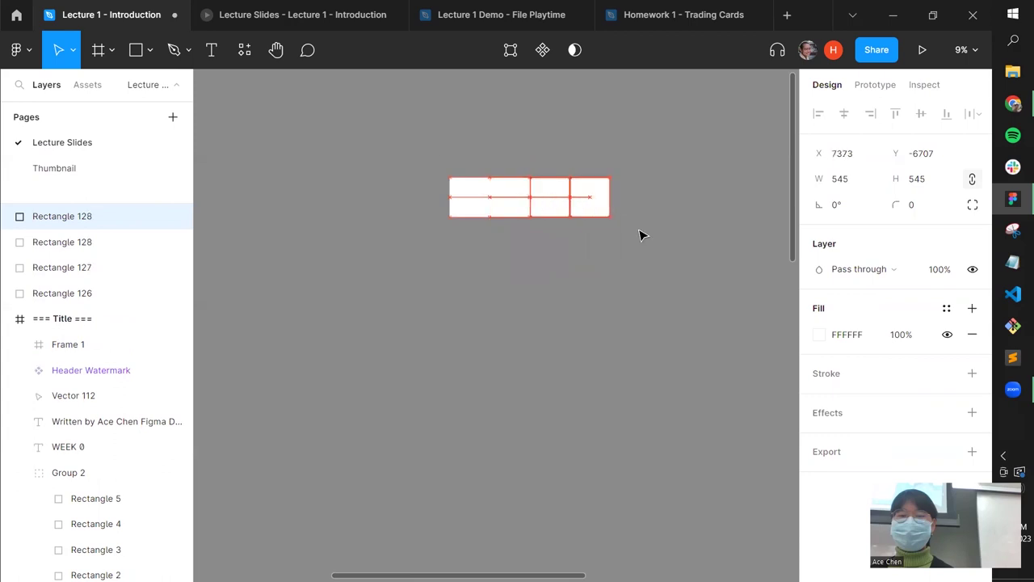
Duplicate the row of four squares downwards until it forms a flush 4 × 4 grid, and clear the selection.
left_click_drag(410, 146, 573, 212)
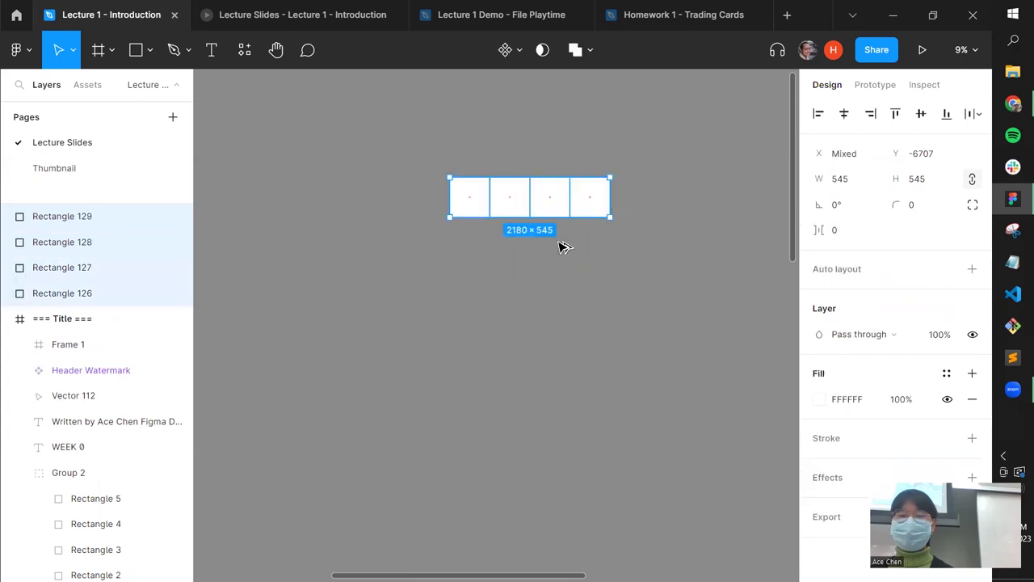
key("ctrl+d")
key("ctrl+d")
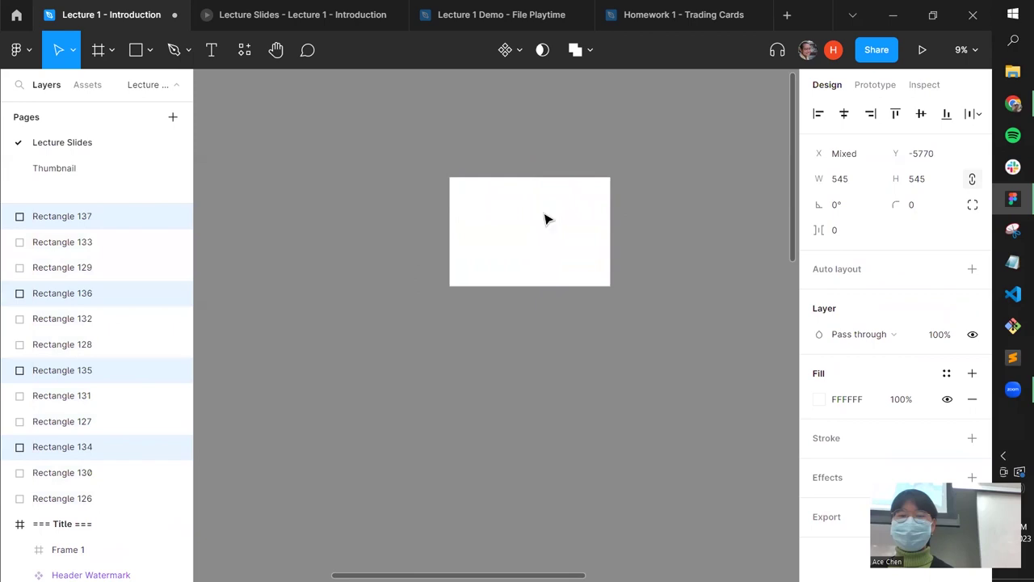
key("ctrl+z")
left_click_drag(552, 210, 556, 276)
key("Escape")
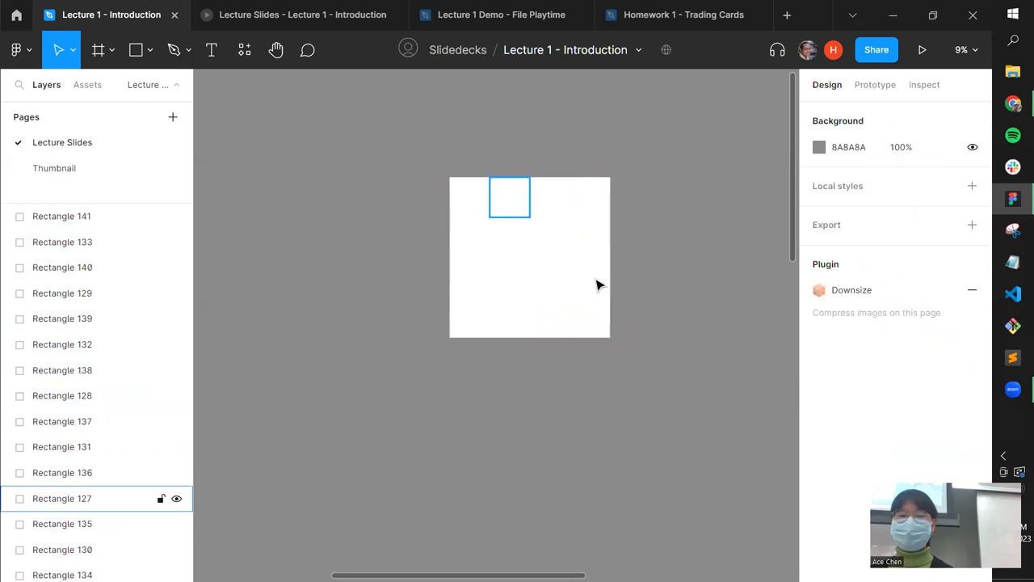
Fill every alternate square of the 4 × 4 grid with black 040404 to make a checkerboard, and clear the selection.
left_click(512, 201)
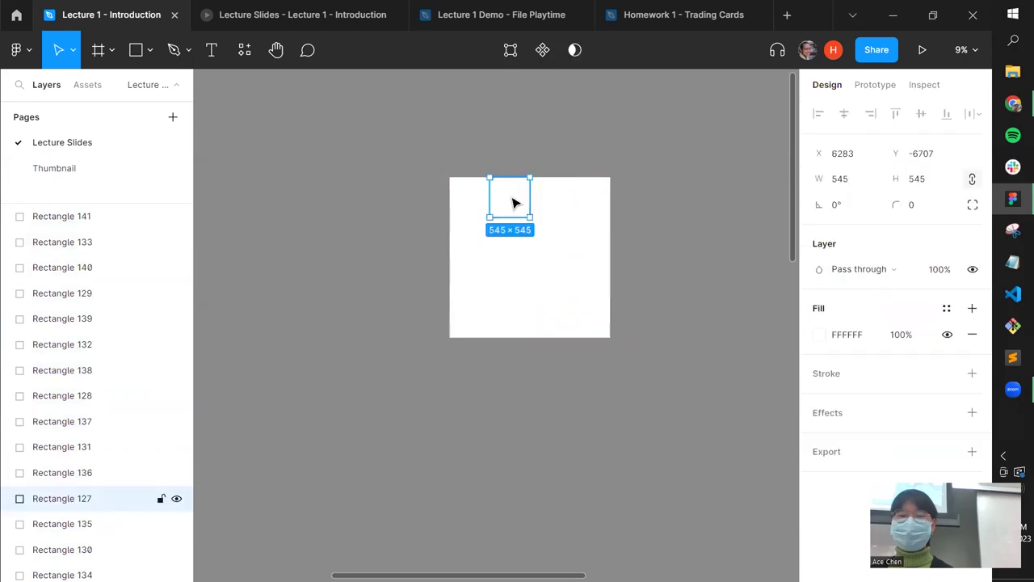
left_click(591, 210, "shift")
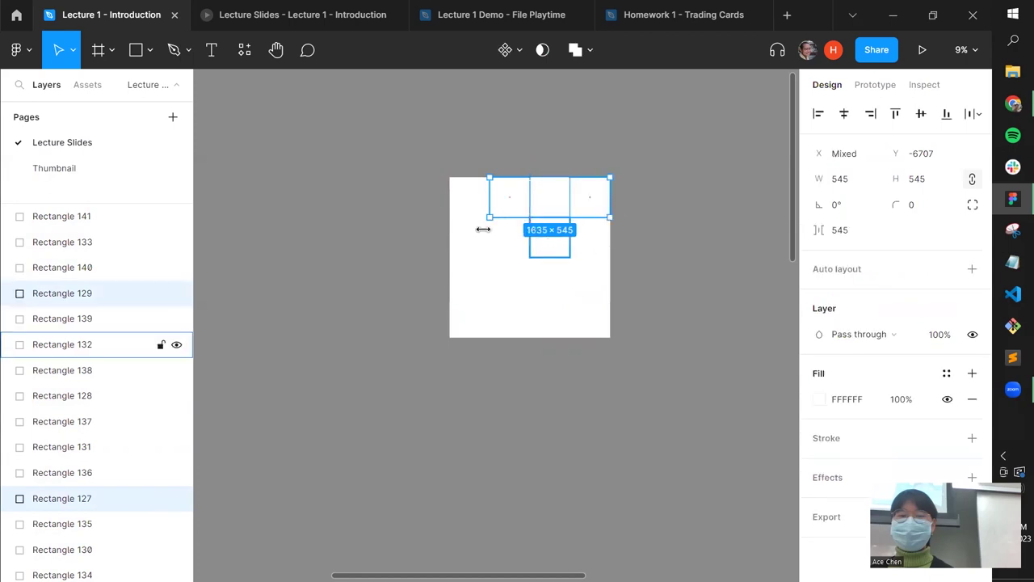
left_click(586, 291, "shift")
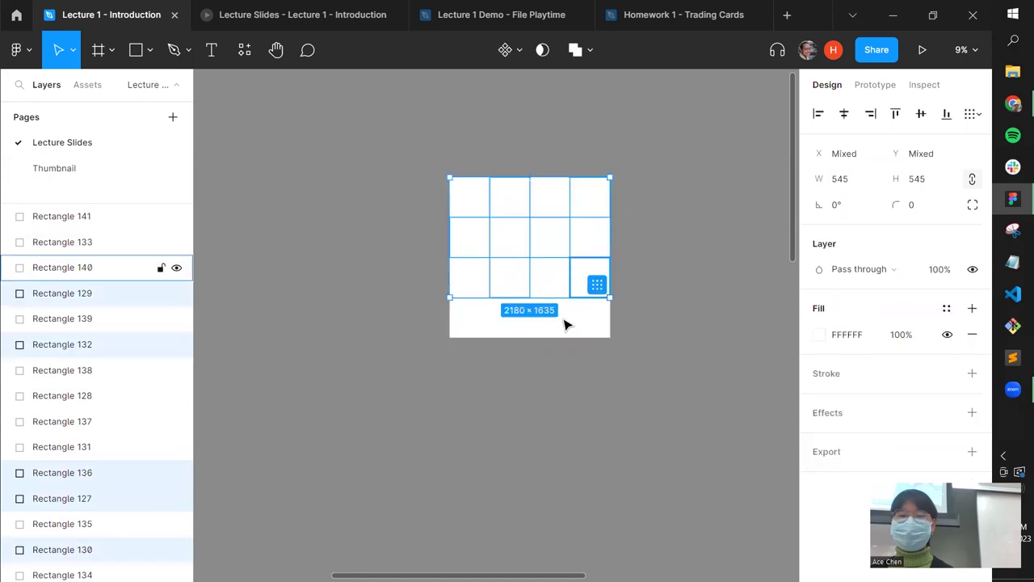
left_click(505, 312, "shift")
left_click(482, 314, "shift")
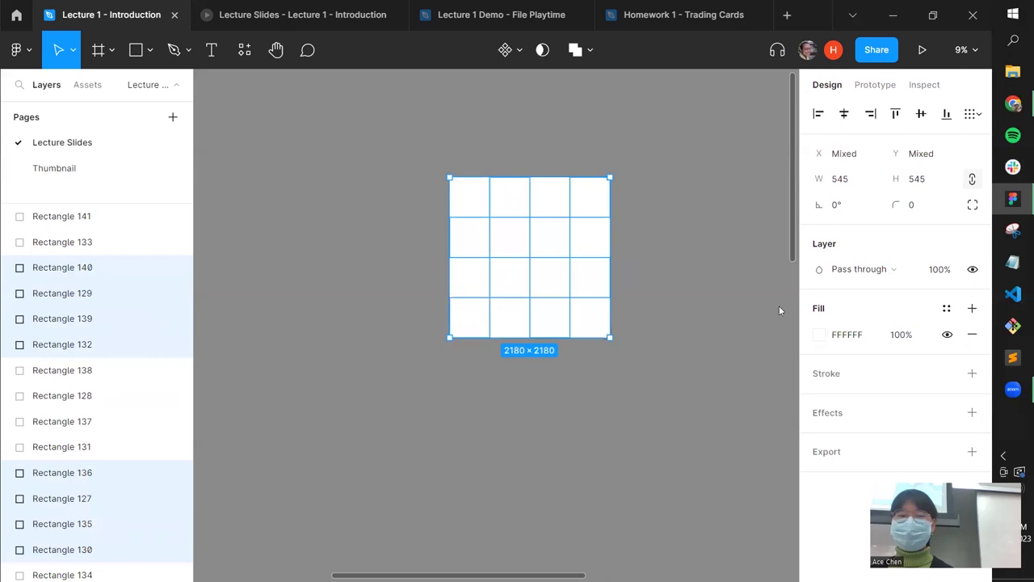
left_click(819, 334)
left_click(609, 347)
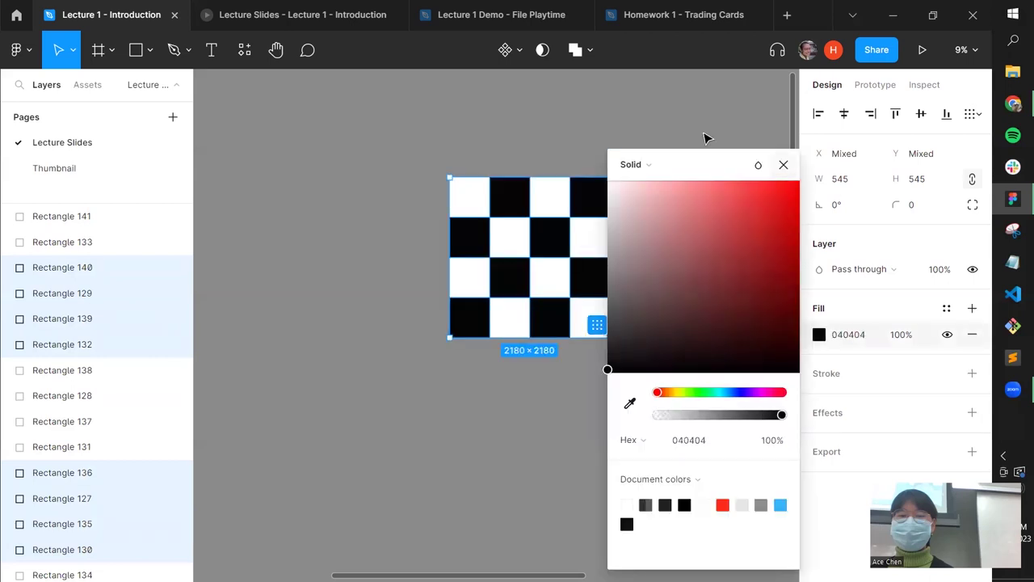
left_click(703, 139)
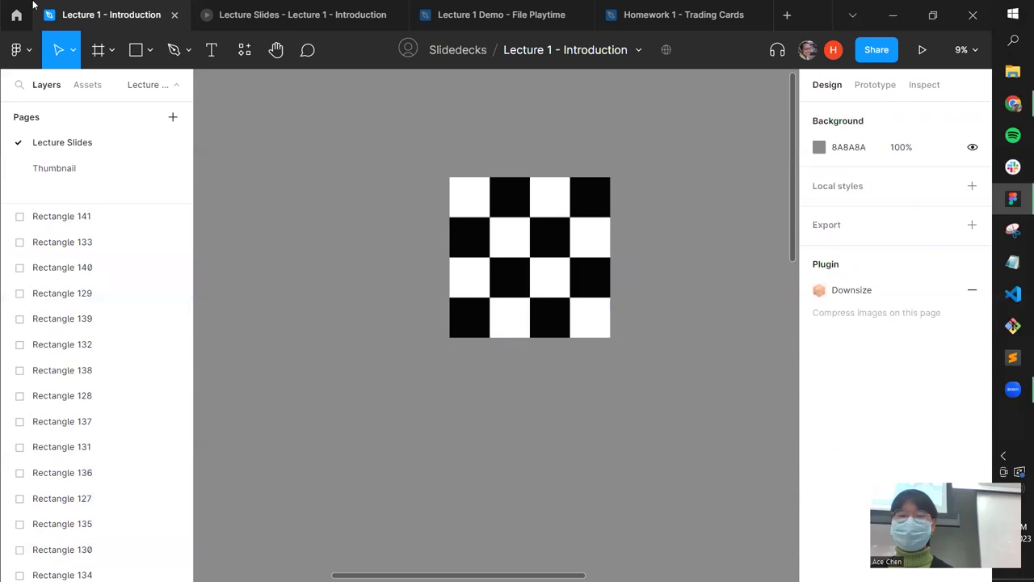
Advance the presentation past the Duplicating Layers slide and return to the slides file.
key("ctrl+Tab")
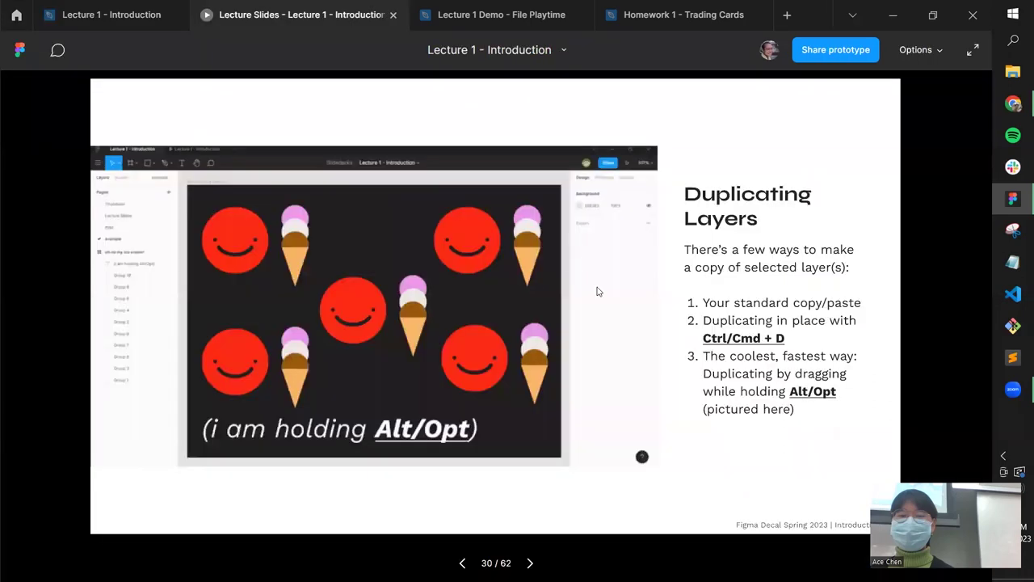
key("Right")
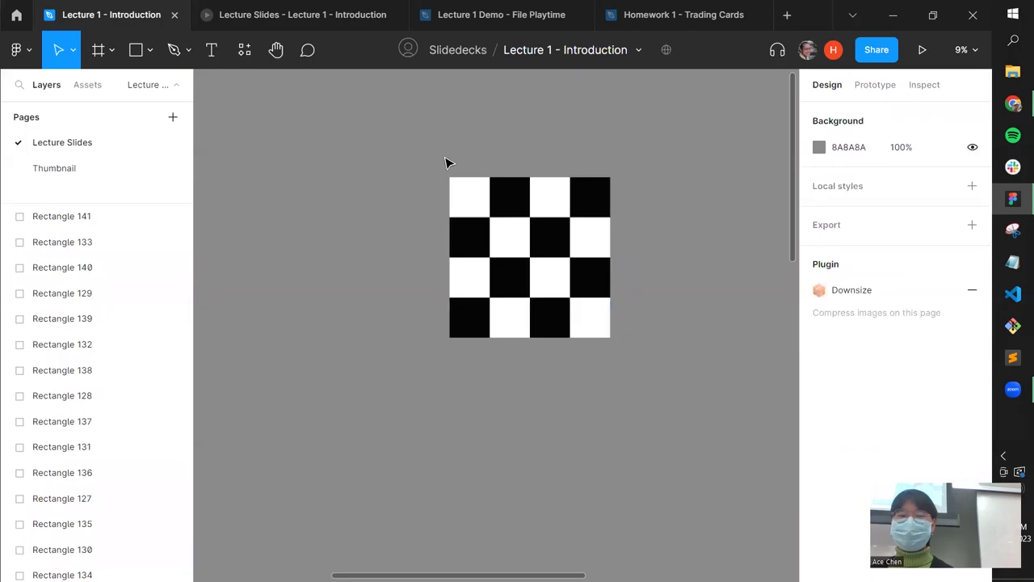
Move the Staff Intros frame around using the alignment guides, leaving it above the CO / 7 slide at X 12220, Y -454.
key("shift+1")
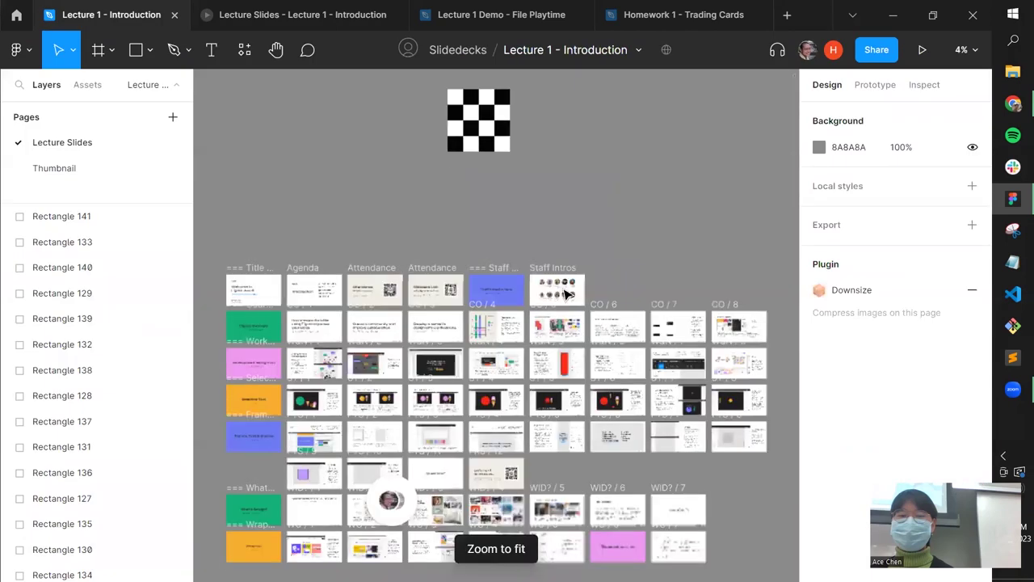
scroll(566, 294, "up", 5, "ctrl")
scroll(547, 173, "up", 2, "ctrl")
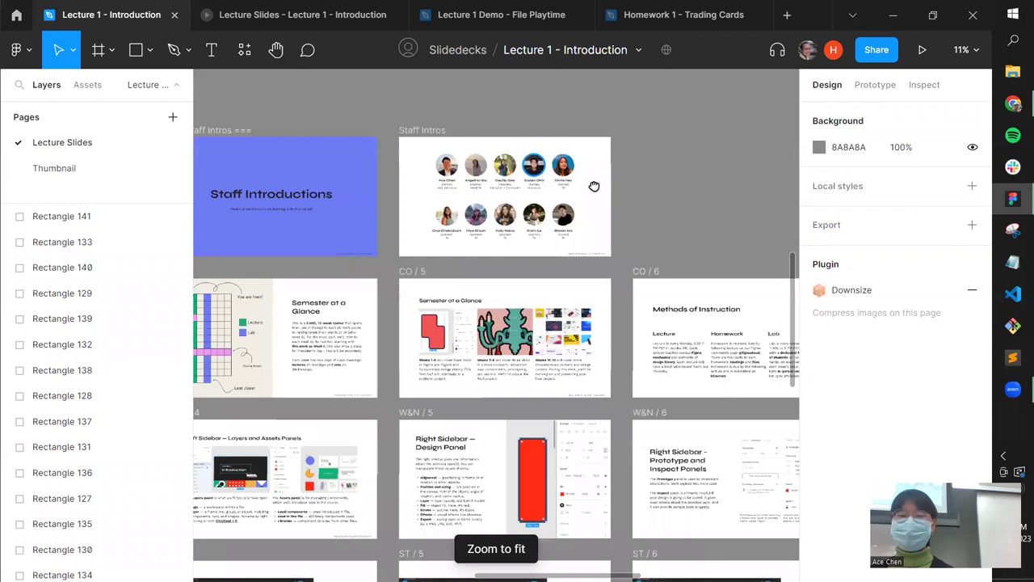
scroll(594, 186, "up", 5, "ctrl")
scroll(582, 180, "down", 3, "ctrl")
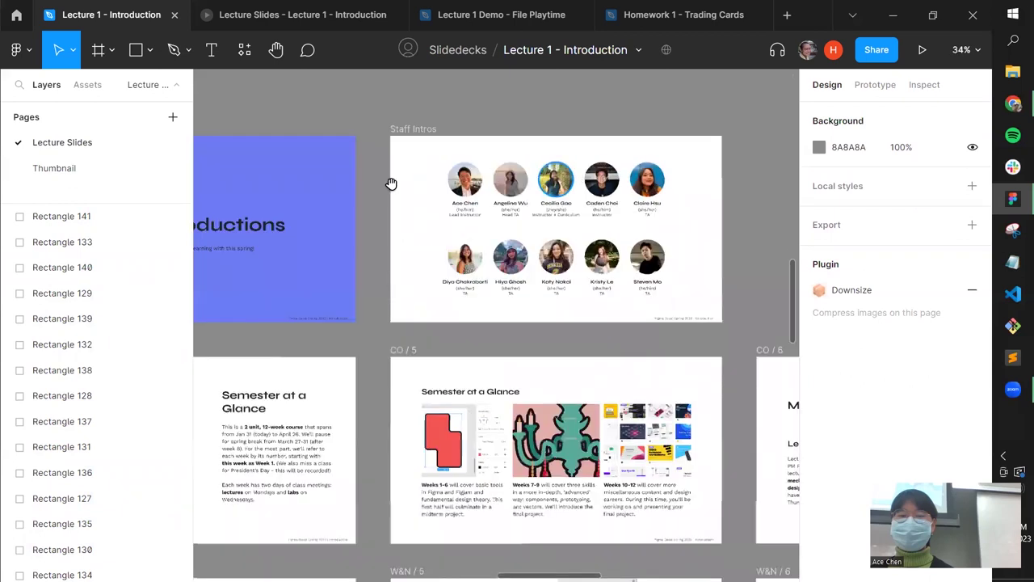
scroll(392, 180, "down", 5, "ctrl")
scroll(485, 186, "right", 5)
left_click(303, 176)
left_click_drag(472, 160, 510, 175)
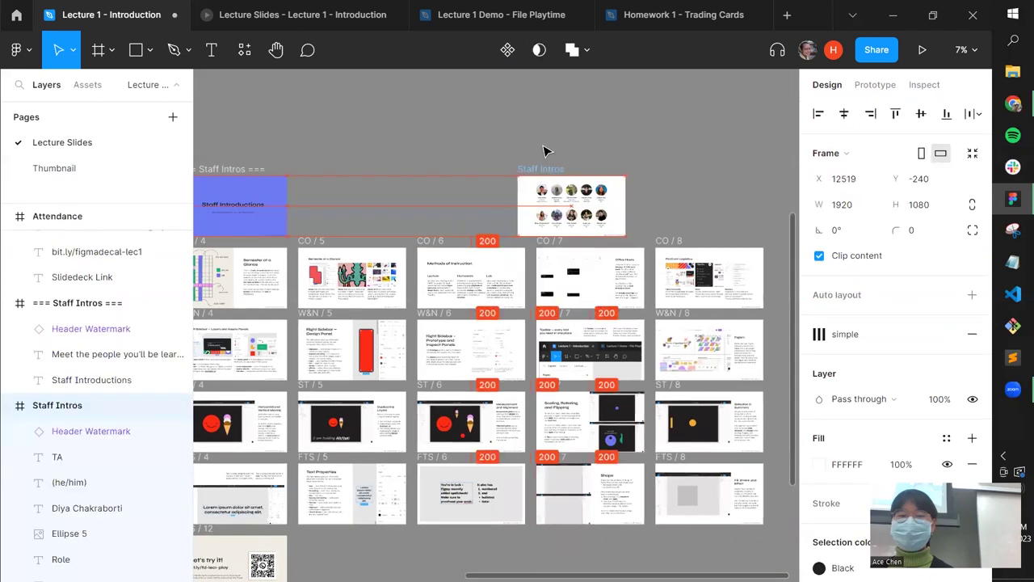
left_click(747, 194)
left_click_drag(608, 188, 506, 175)
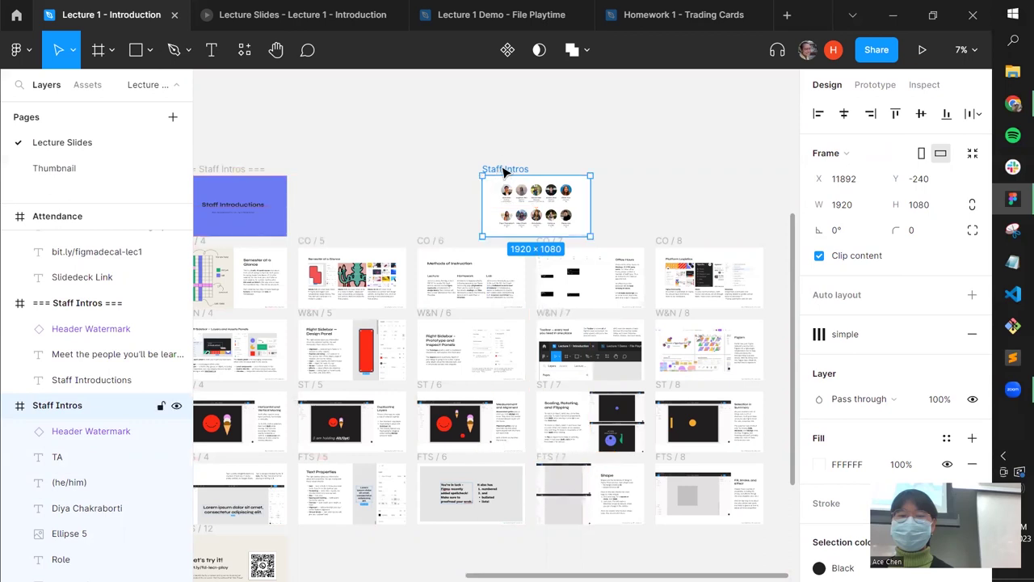
left_click_drag(504, 170, 579, 205)
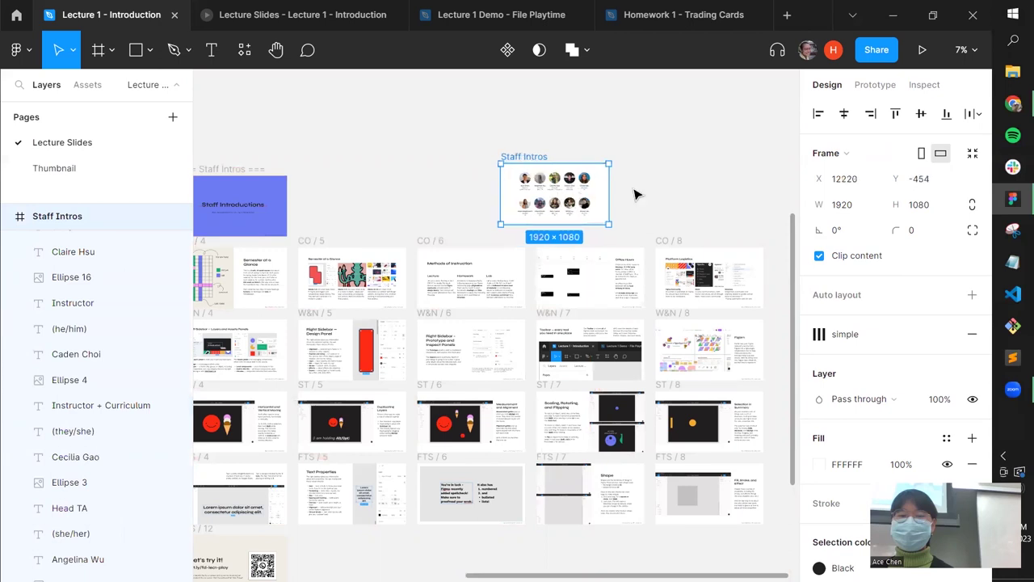
Measure the distance from the Staff Intros frame to the Office Hours text on CO / 7, and clear the selection.
scroll(635, 195, "up", 3)
left_click(441, 99)
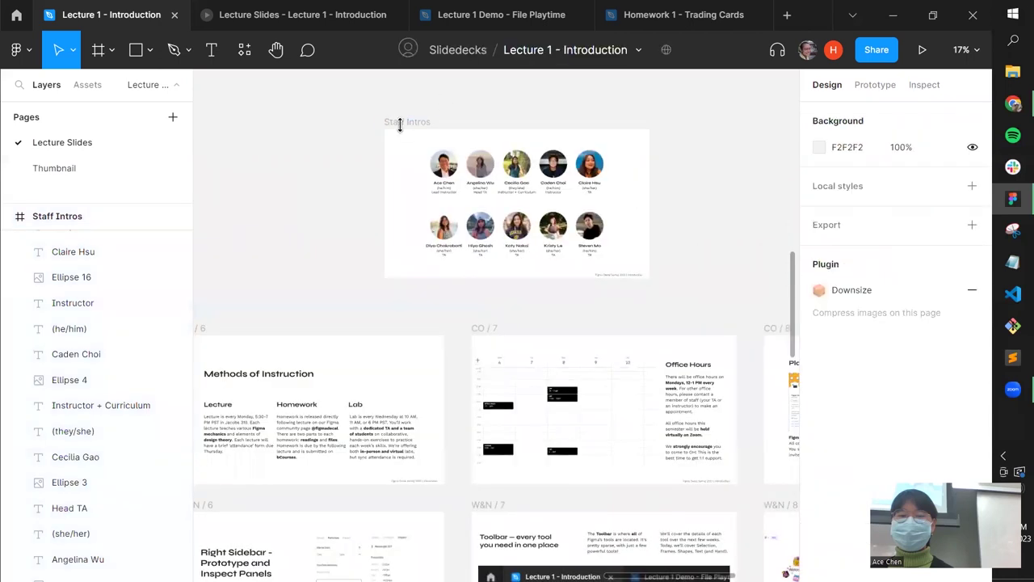
left_click(429, 158)
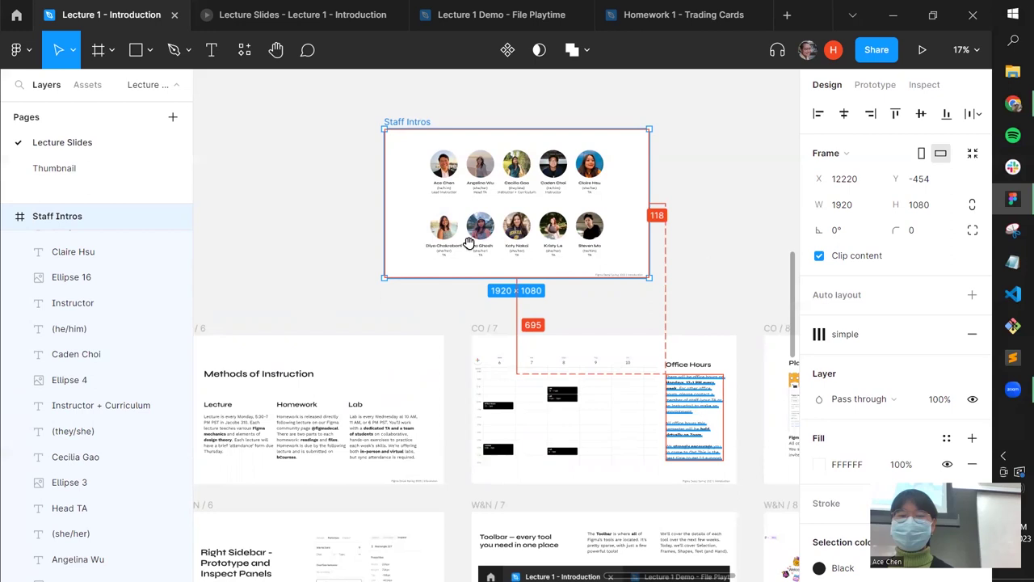
key("Escape")
Measure the distances from the last portrait in the upper row to the Staff Intros frame's edges, and clear the selection.
scroll(499, 190, "right", 2)
left_click(498, 181)
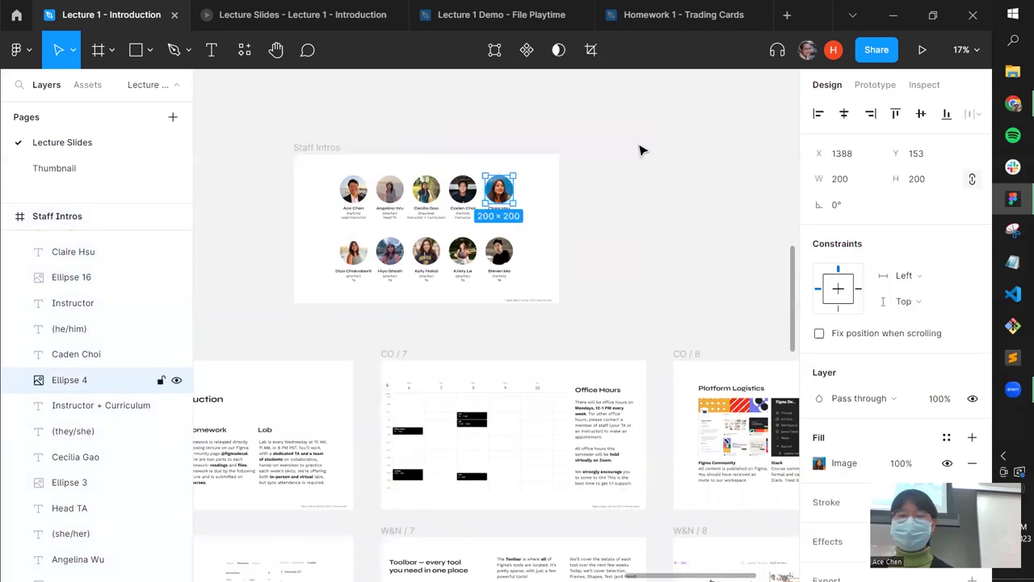
scroll(639, 150, "up", 3)
key("alt")
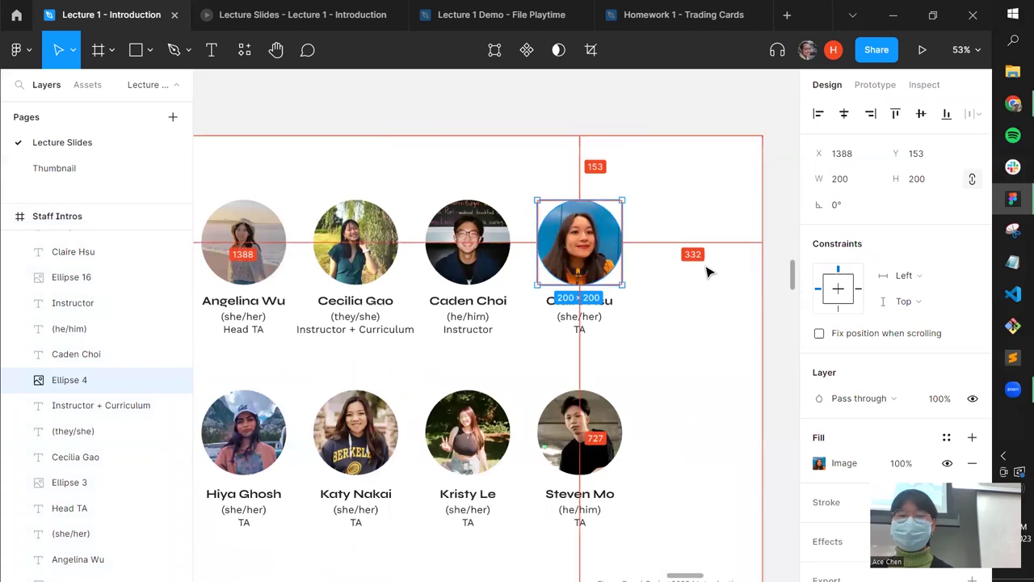
left_click(474, 235)
left_click(529, 179)
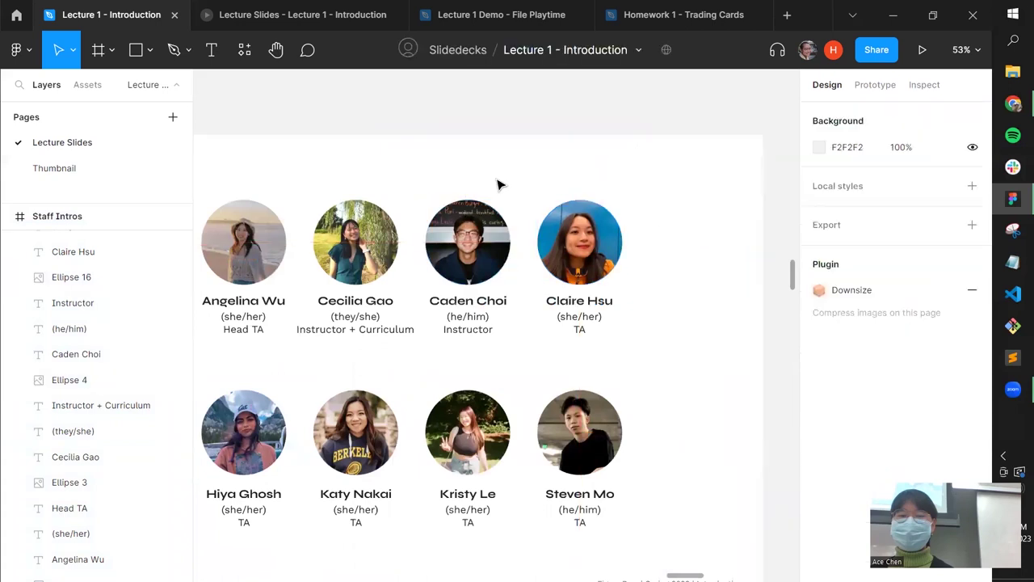
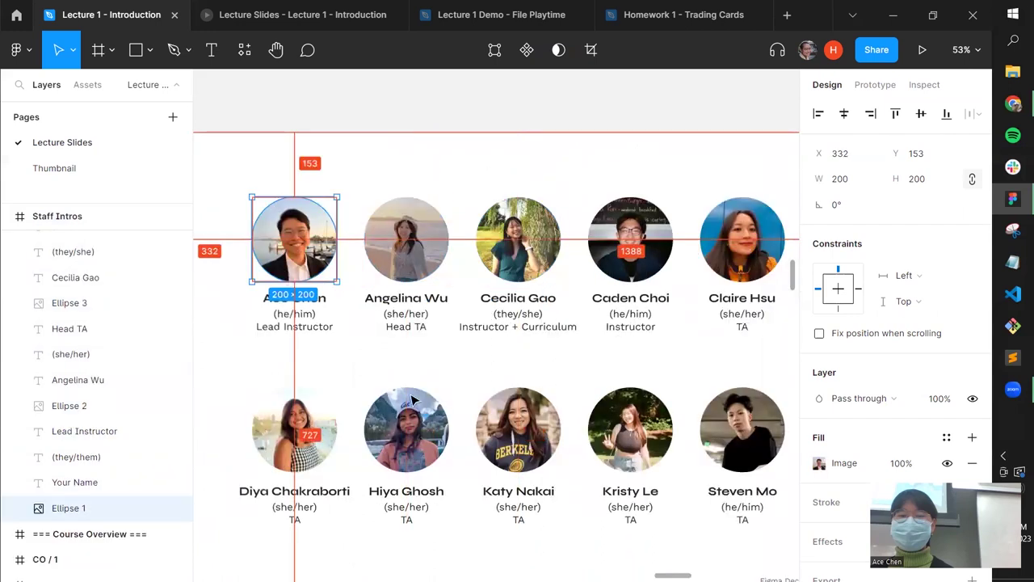
Select all five portraits in the lower row of the Staff Intros slide to inspect their spacing, and clear the selection.
scroll(414, 402, "down", 3)
left_click(259, 246)
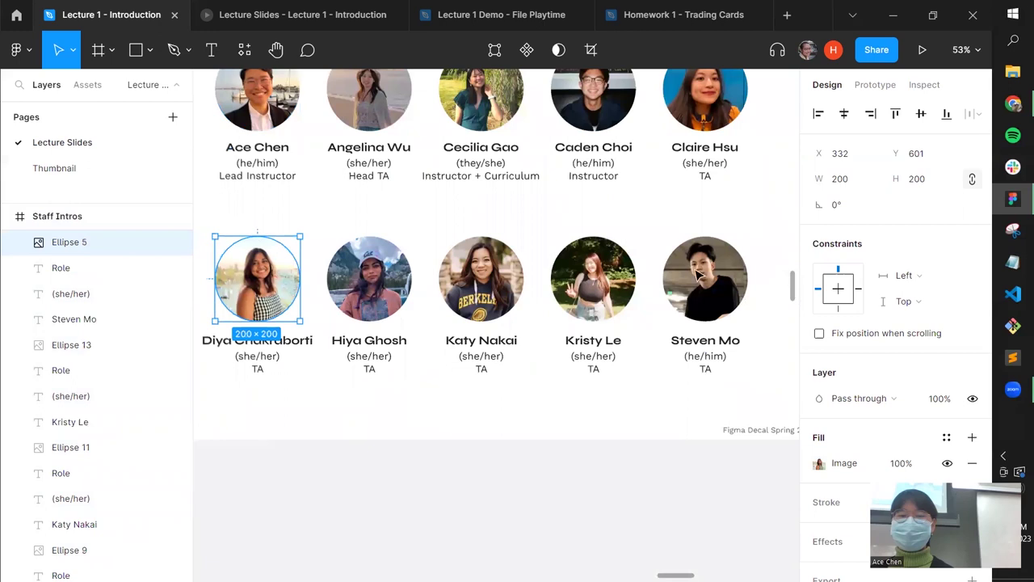
key("ctrl+alt+a")
scroll(754, 264, "left", 3)
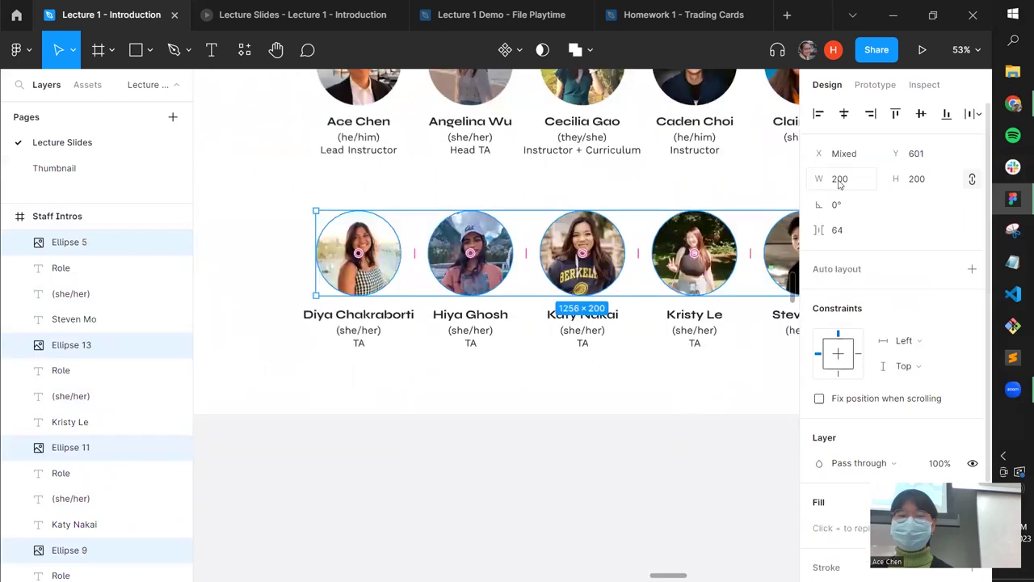
left_click(566, 398)
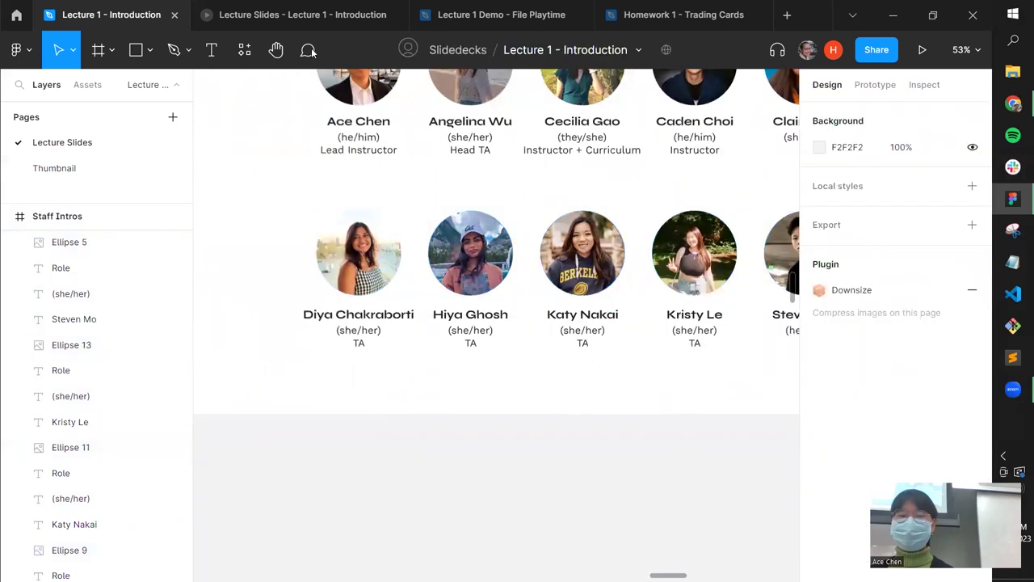
View the Scaling, Rotating, and Flipping slide in the presentation and return to the slides file.
left_click(234, 10)
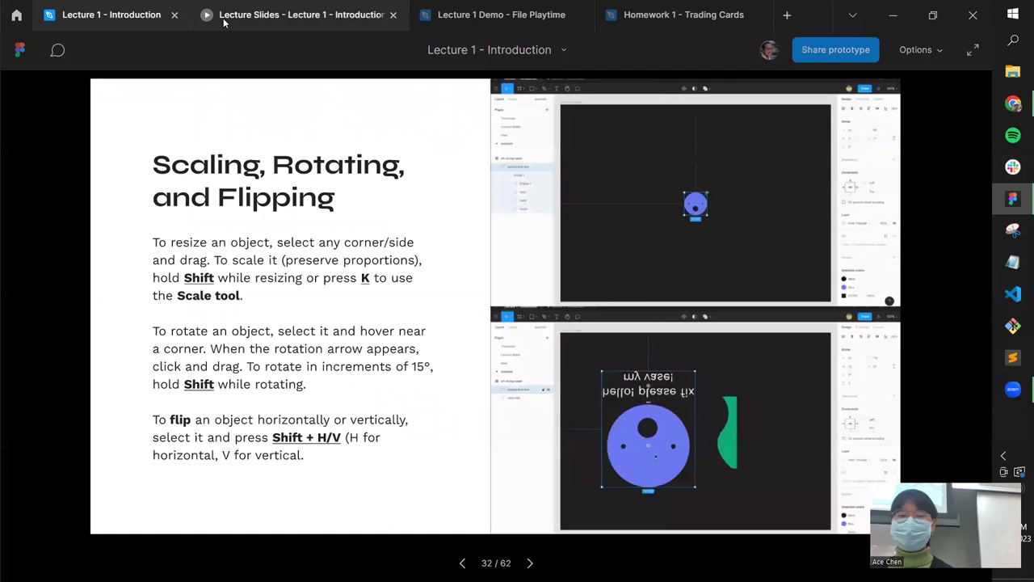
left_click(100, 18)
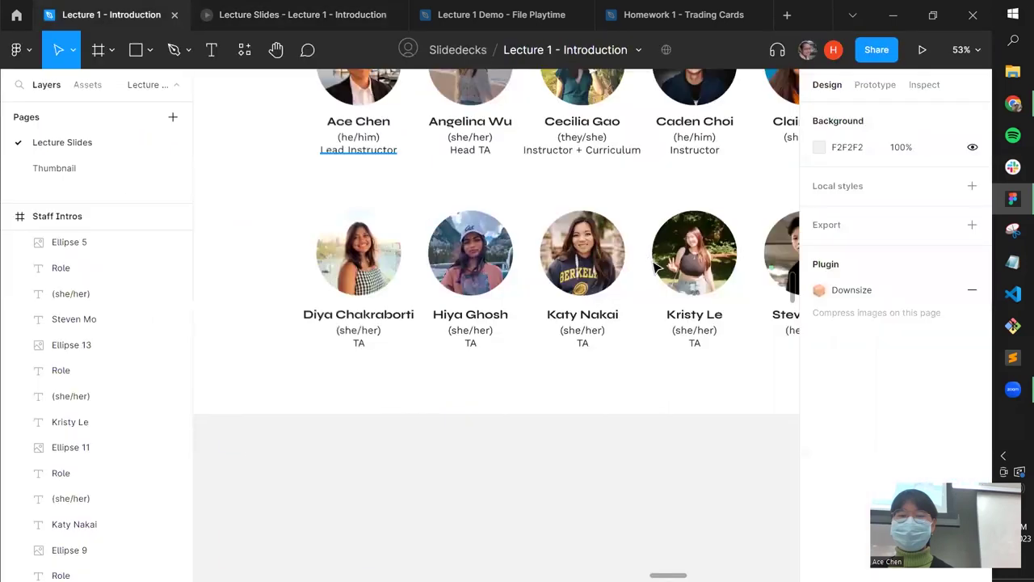
Move the Staff Intros frame beside the Staff Introductions title slide at X 8612, Y -240, and clear the selection.
key("shift+1")
left_click_drag(547, 278, 574, 282)
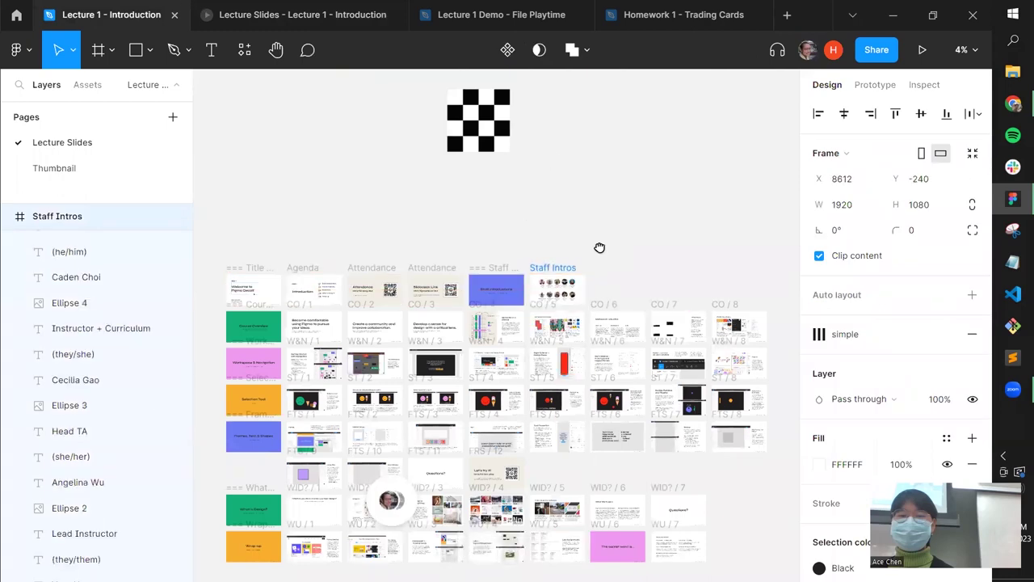
left_click(601, 247)
Sketch a chess rook about 660 × 562 with the Pencil tool on the empty canvas beside the checkerboard.
scroll(601, 247, "up", 3)
scroll(580, 161, "up", 2)
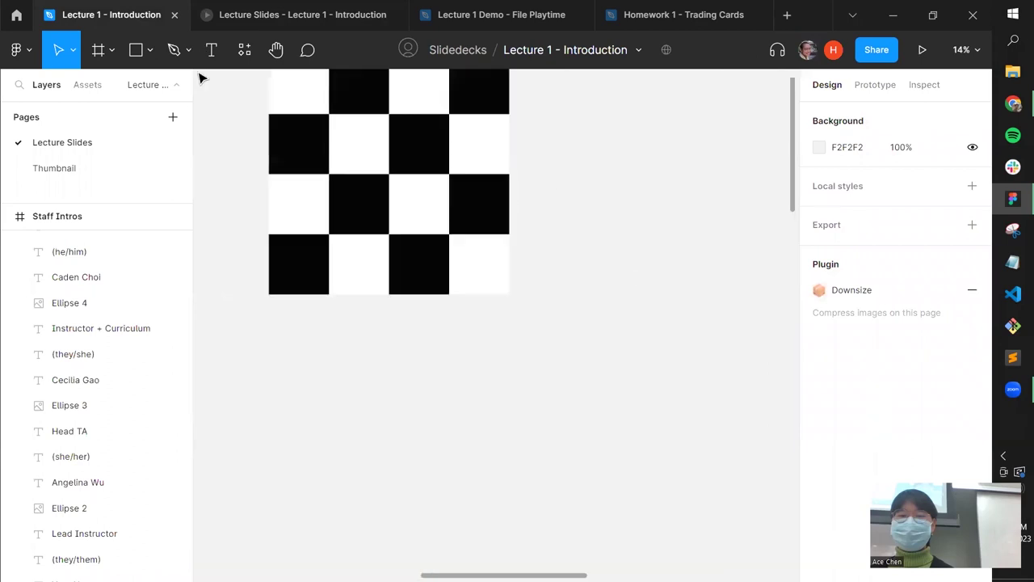
scroll(201, 78, "right", 2)
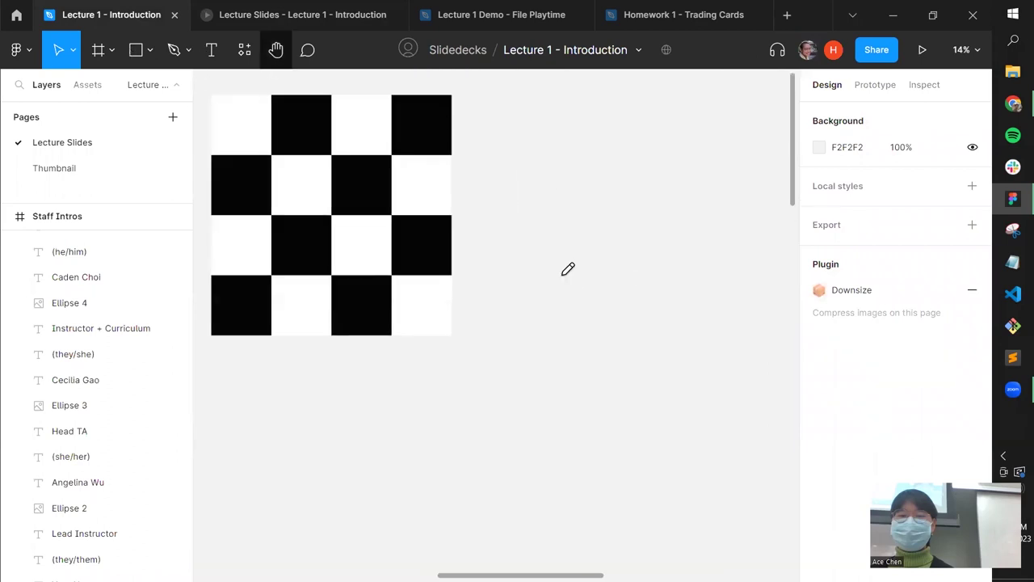
key("shift+p")
scroll(598, 287, "up", 2)
mouse_move(591, 305)
left_mouse_down()
mouse_move(647, 283)
mouse_move(660, 307)
mouse_move(586, 309)
mouse_move(594, 325)
mouse_move(566, 359)
mouse_move(633, 377)
mouse_move(654, 304)
left_mouse_up()
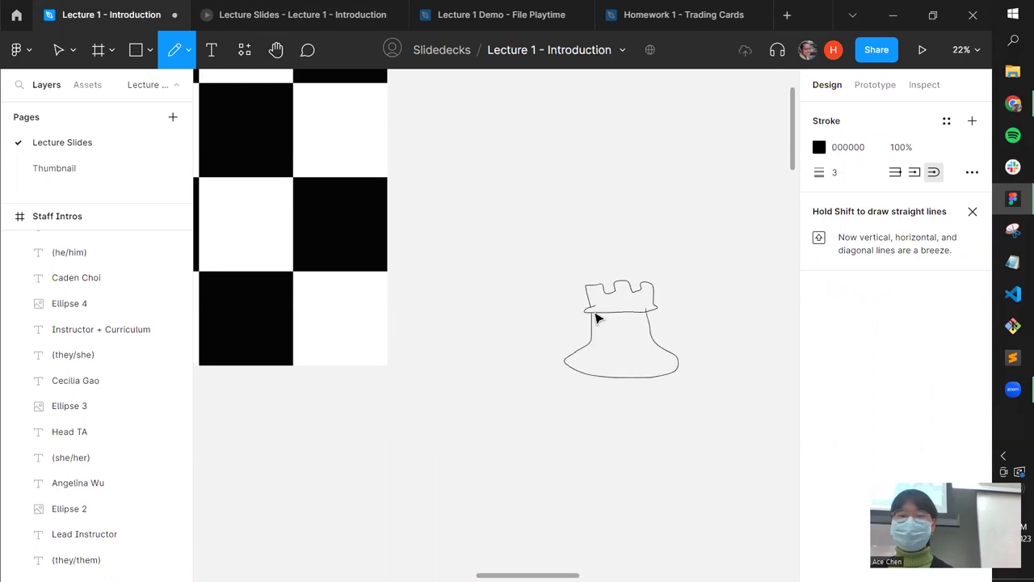
Group the two pencil strokes that make up the rook sketch.
key("v")
left_click_drag(716, 441, 582, 270)
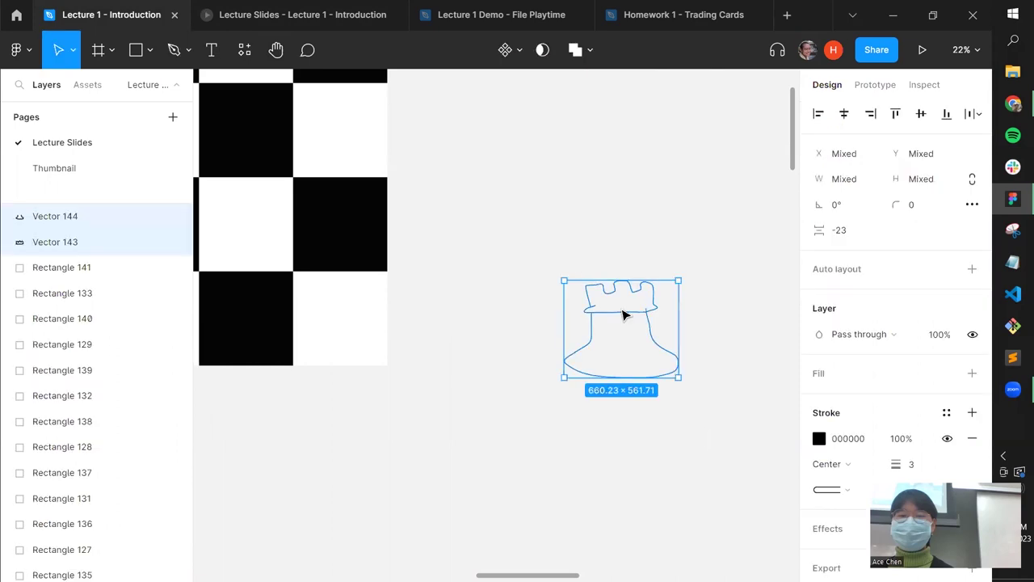
key("ctrl+g")
left_click(641, 316)
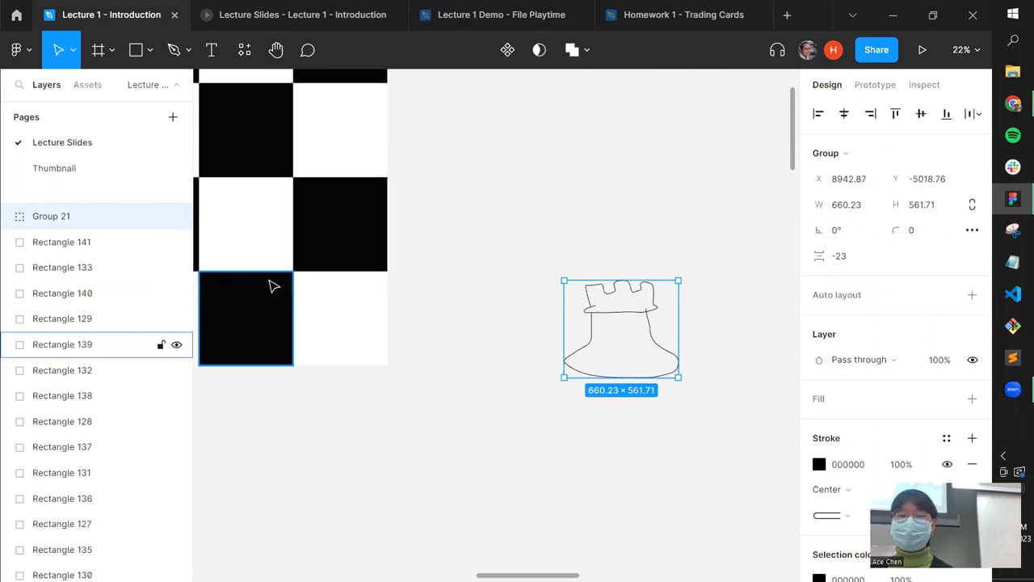
Rename the sketch's group as rook.
key("ctrl+r")
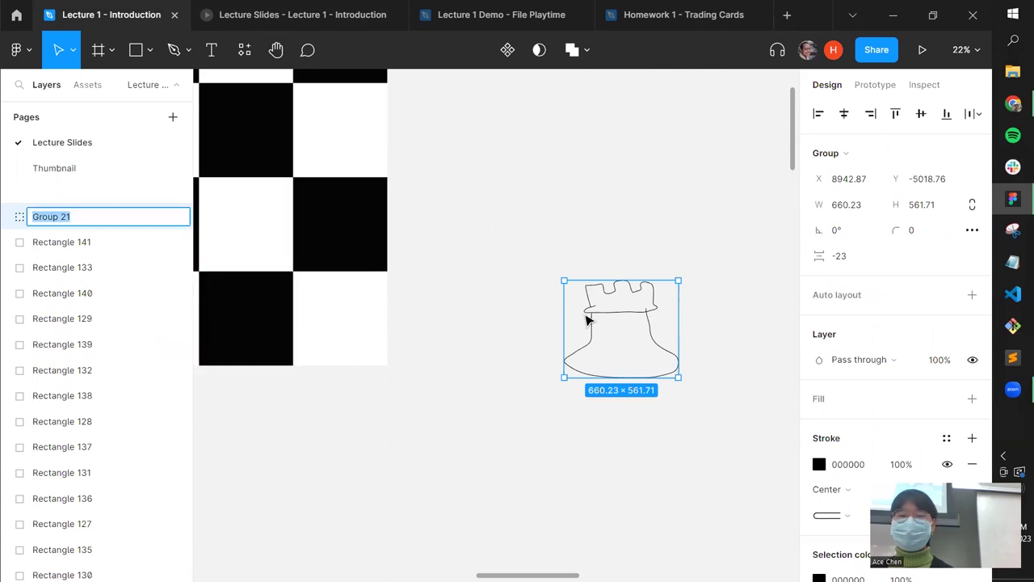
right_click(619, 311)
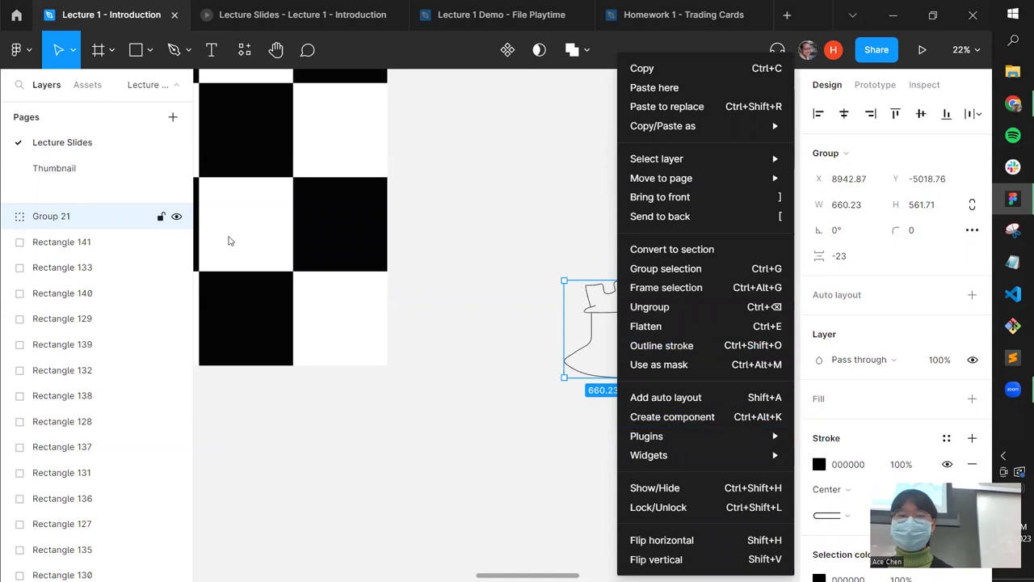
right_click(89, 216)
left_click(143, 307)
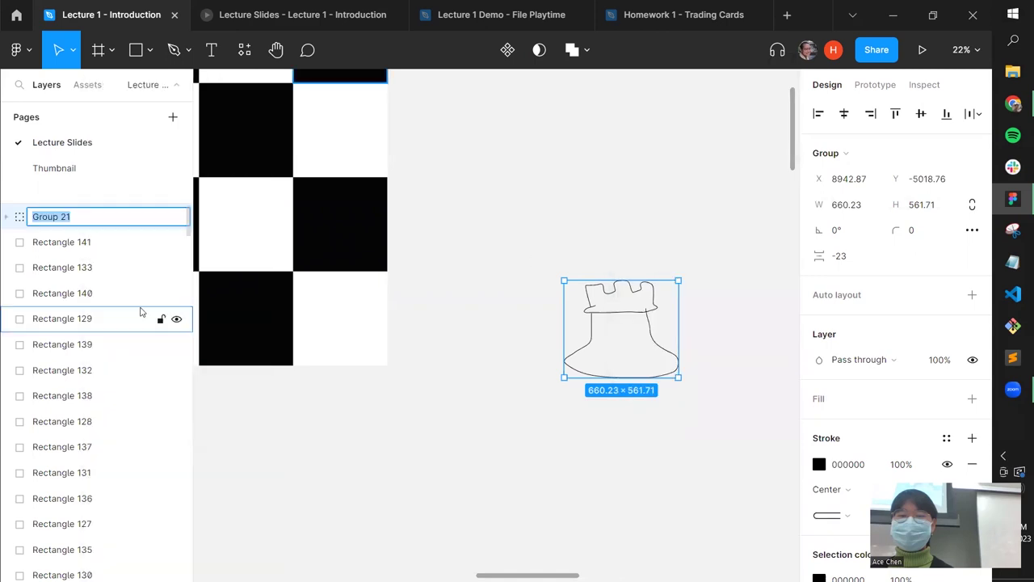
type("rook")
key("Return")
Stretch the rook group vertically to about 896 tall and set its stroke weight to 26.
left_click_drag(611, 409, 619, 435)
scroll(861, 431, "down", 3)
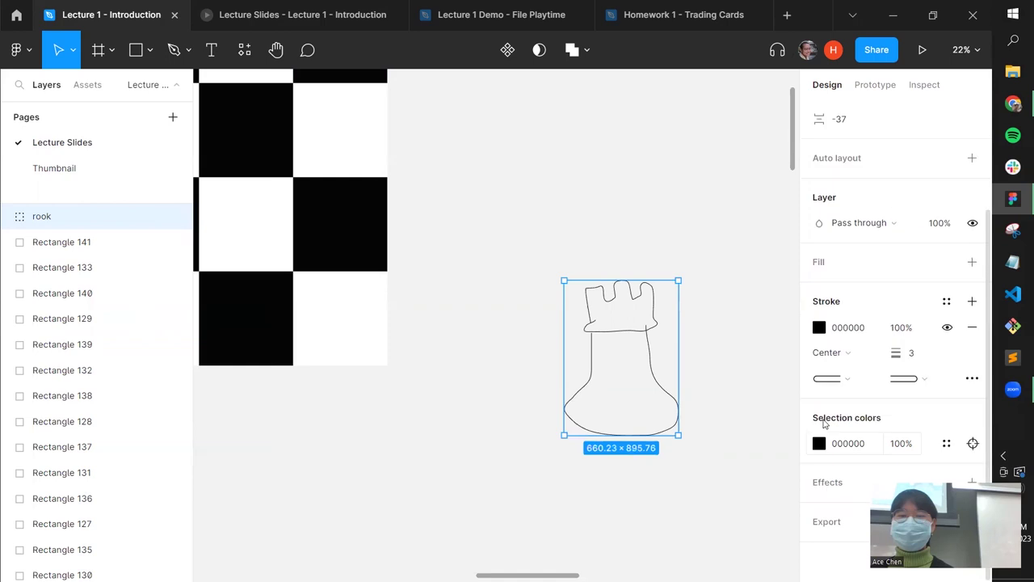
mouse_move(897, 353)
left_mouse_down()
mouse_move(561, 286)
mouse_move(600, 328)
left_mouse_up()
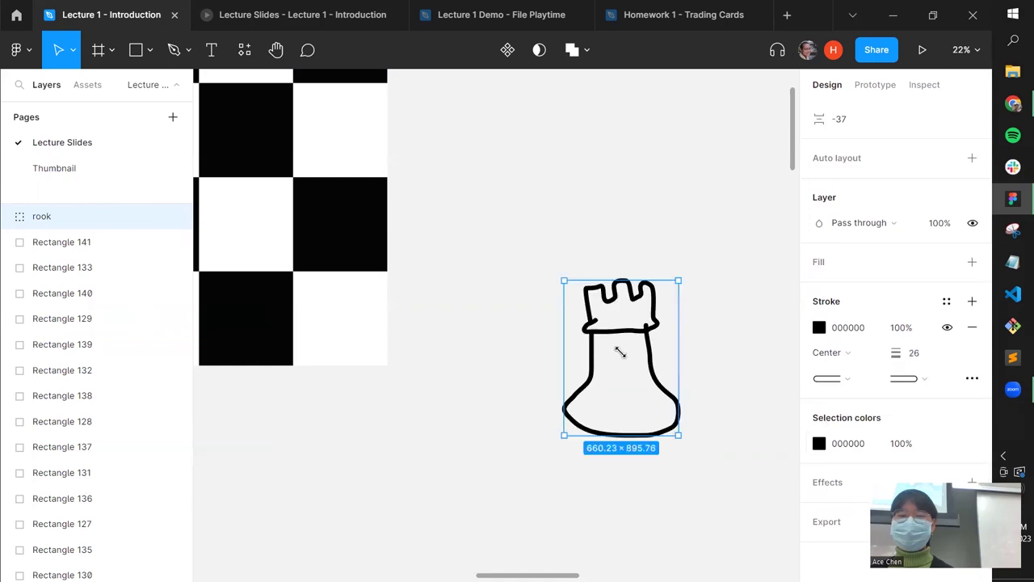
Shrink the rook to about 354 × 474 and place it beside the checkerboard at X 8921, Y -5725.
left_click(598, 265)
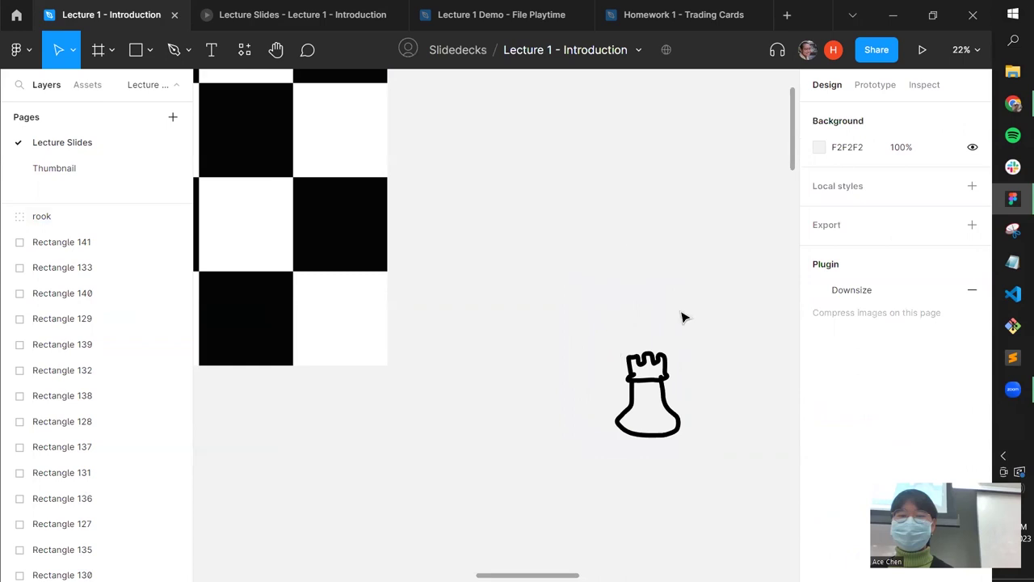
scroll(728, 419, "down", 3)
left_click(690, 408)
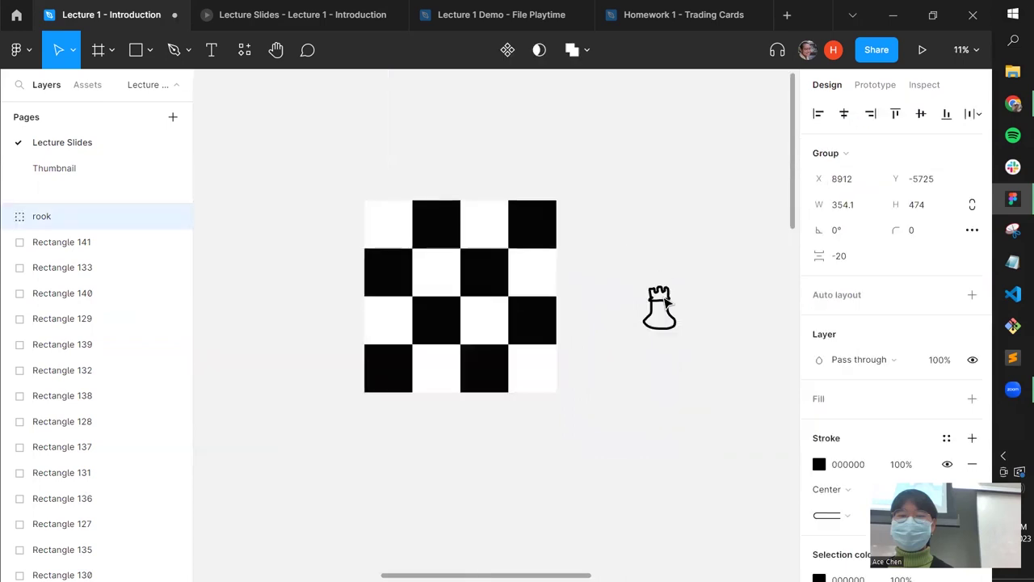
left_click_drag(679, 307, 679, 307)
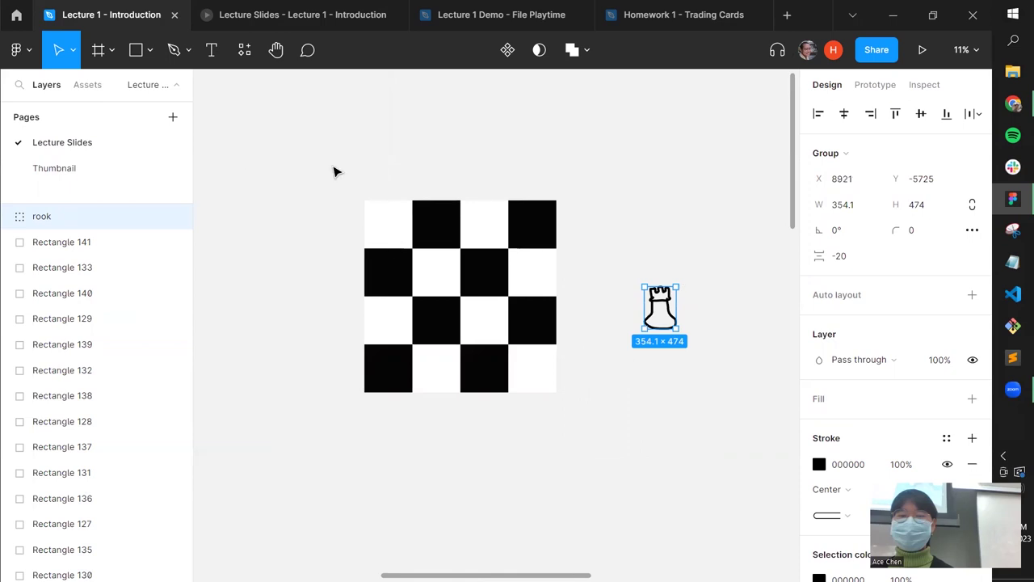
Select all checkerboard squares and try resizing them without keeping proportions, to about 1970 × 1761.
key("ctrl+shift+a")
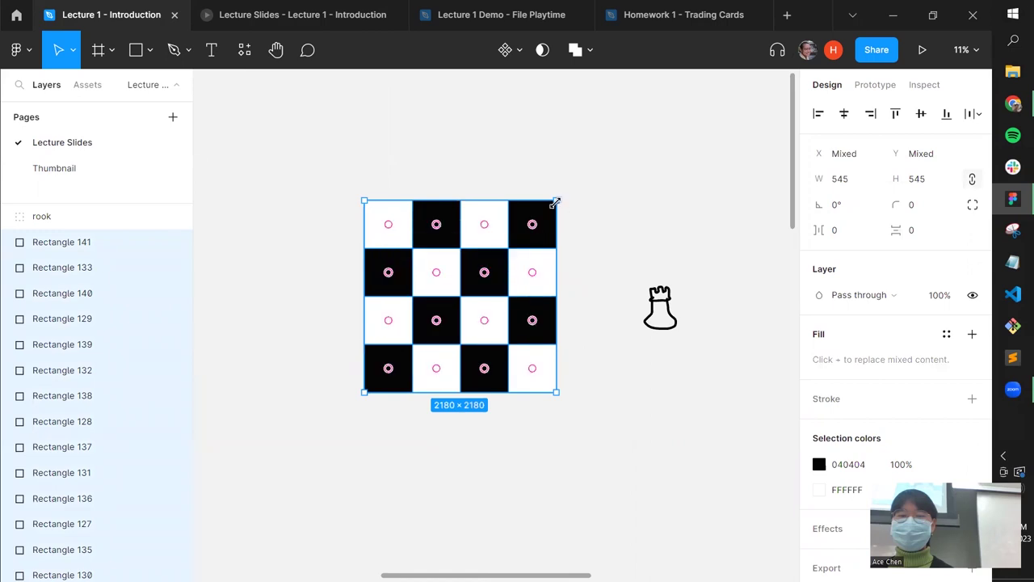
left_click_drag(569, 170, 445, 294)
left_click_drag(506, 167, 538, 236)
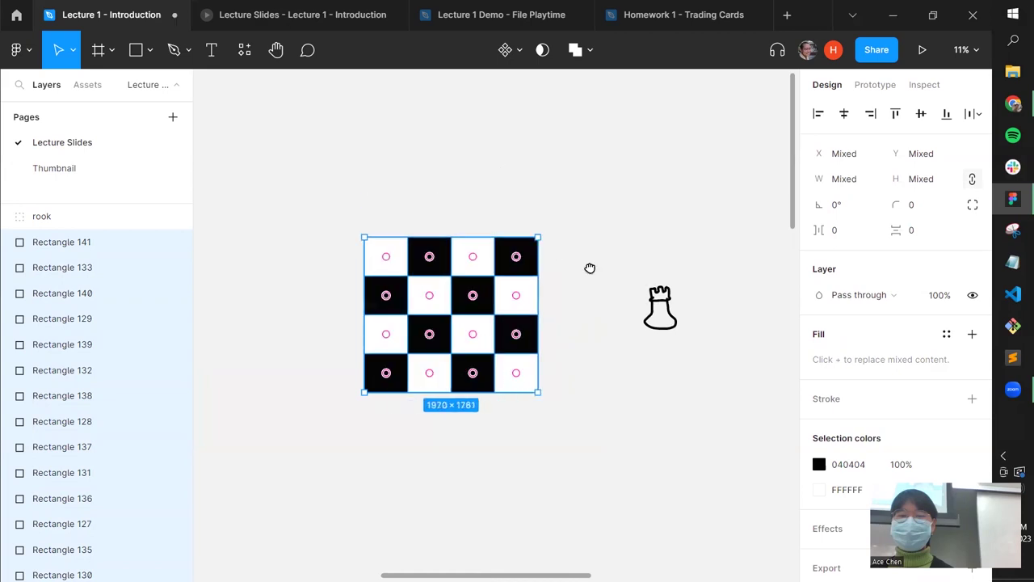
scroll(550, 304, "down", 2)
scroll(491, 301, "up", 2)
left_click_drag(544, 291, 508, 272)
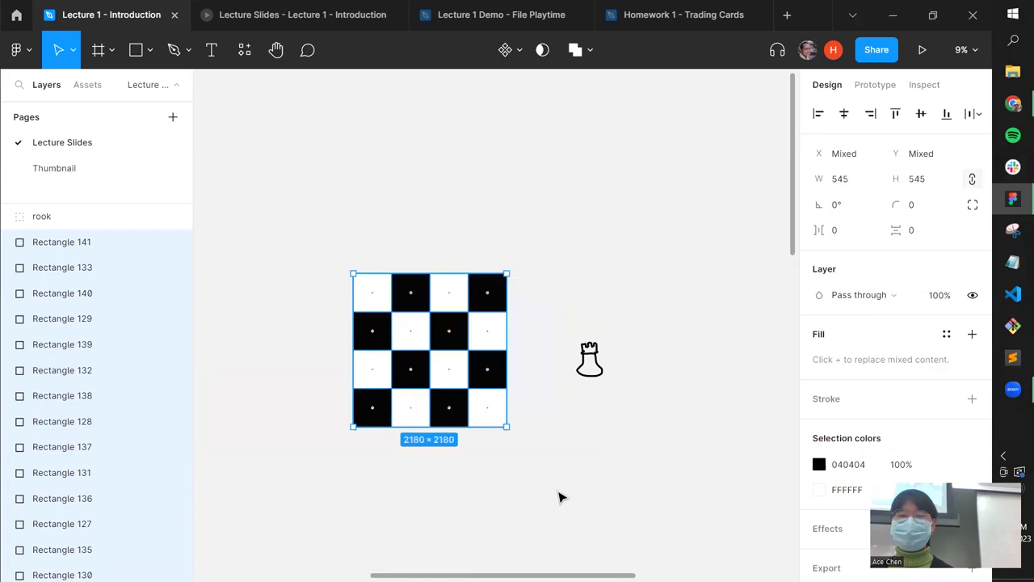
Resize the selected checkerboard squares proportionally to an overall size of about 2308 × 2308.
left_click(517, 363)
key("ctrl+a")
scroll(515, 368, "down", 3)
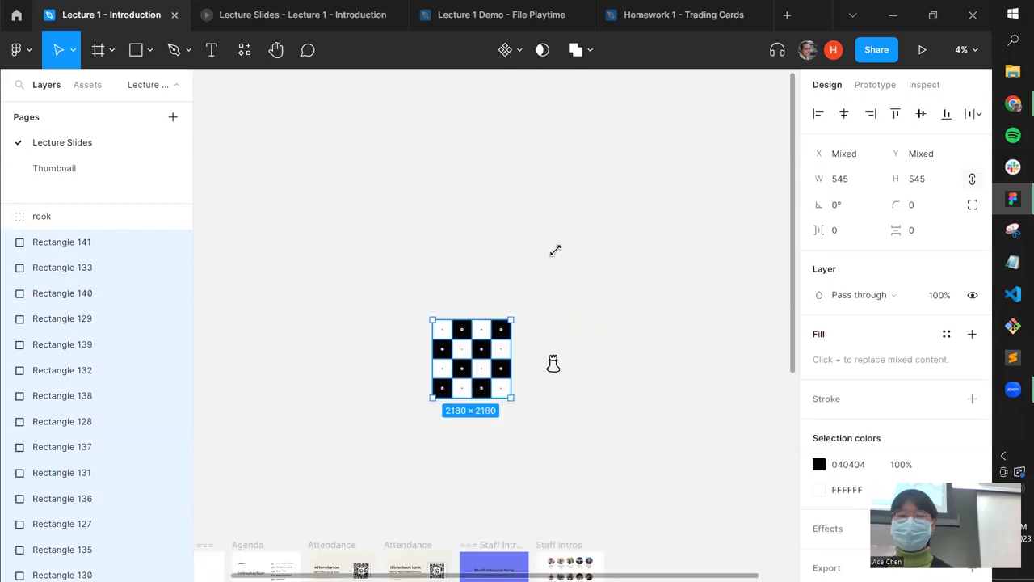
left_click_drag(647, 205, 561, 265)
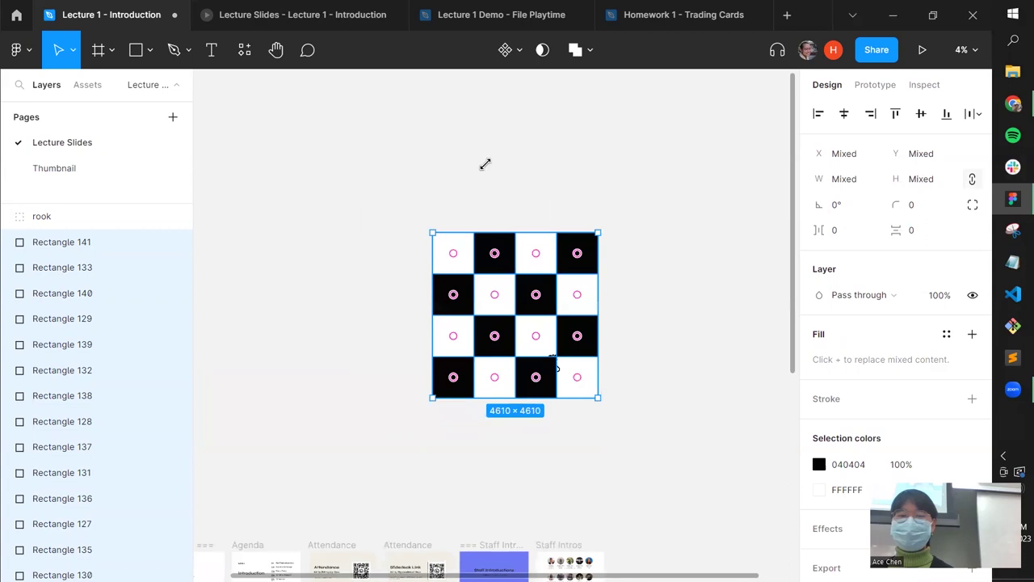
left_click_drag(484, 164, 335, 319)
mouse_move(512, 326)
left_mouse_down()
mouse_move(441, 481)
mouse_move(545, 221)
mouse_move(403, 280)
mouse_move(610, 249)
mouse_move(552, 328)
mouse_move(518, 326)
left_mouse_up()
key("ctrl+z")
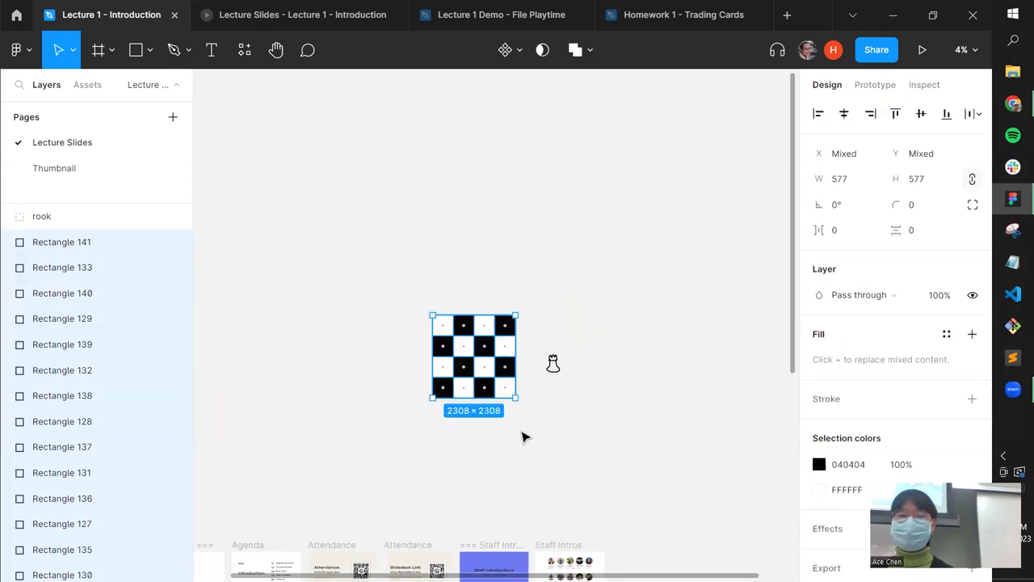
Scale the selected checkerboard squares to 2x with the Scale tool.
key("k")
left_click(858, 295)
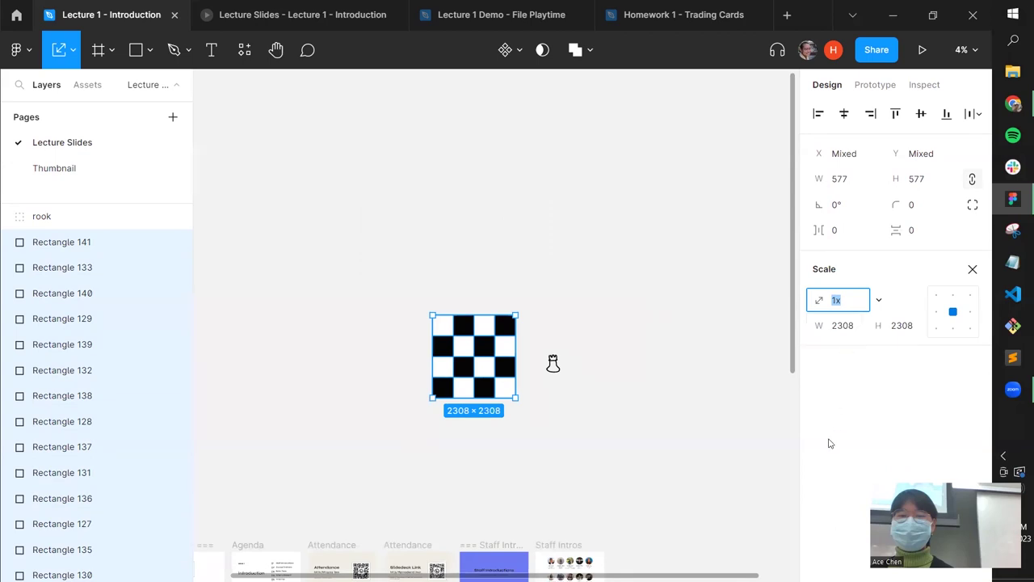
type("1")
key("BackSpace")
type("2")
key("Return")
key("ctrl+z")
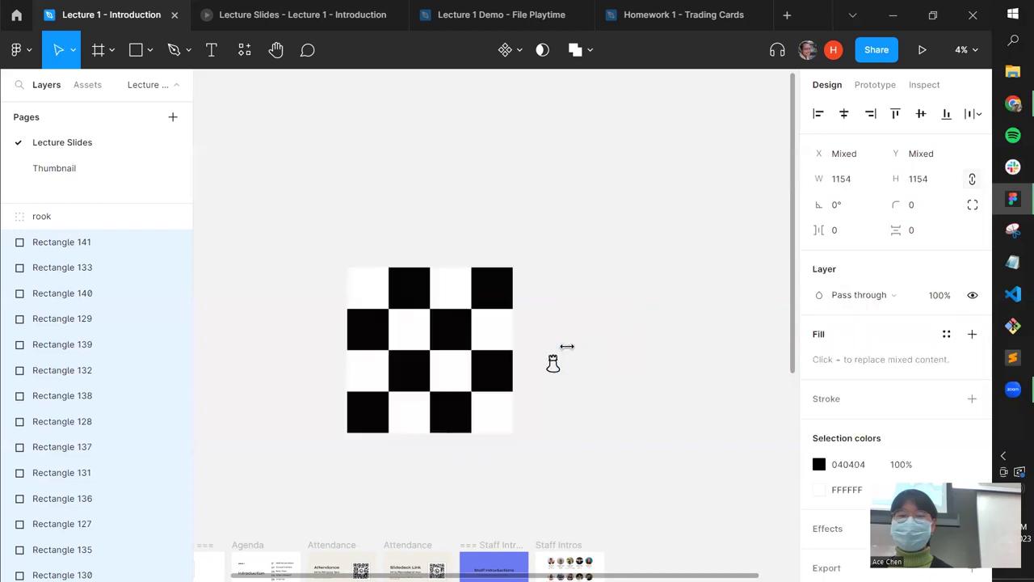
Scale the rook group to 2x with the Scale tool.
key("Escape")
key("ctrl+z")
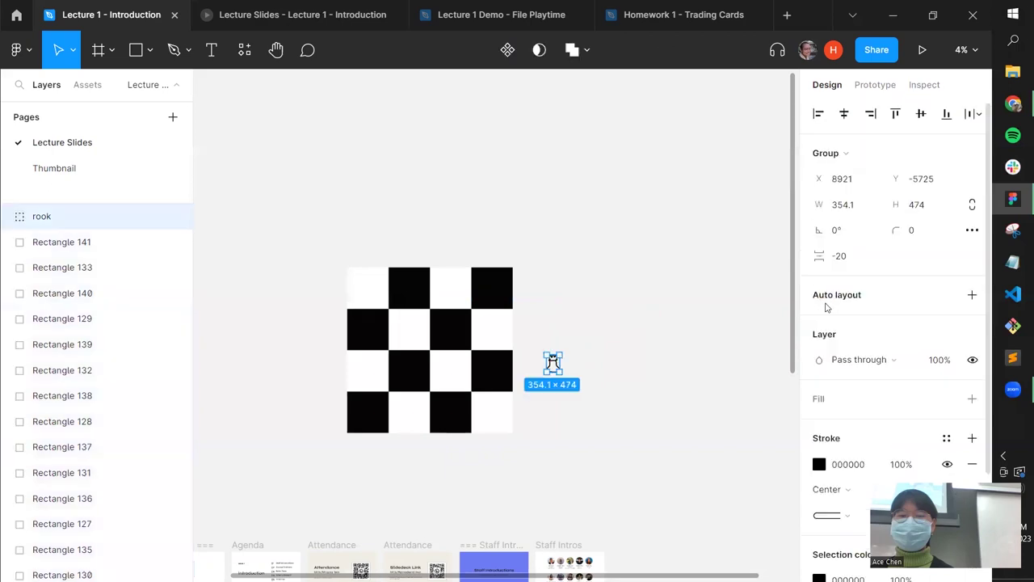
type("k2")
key("Return")
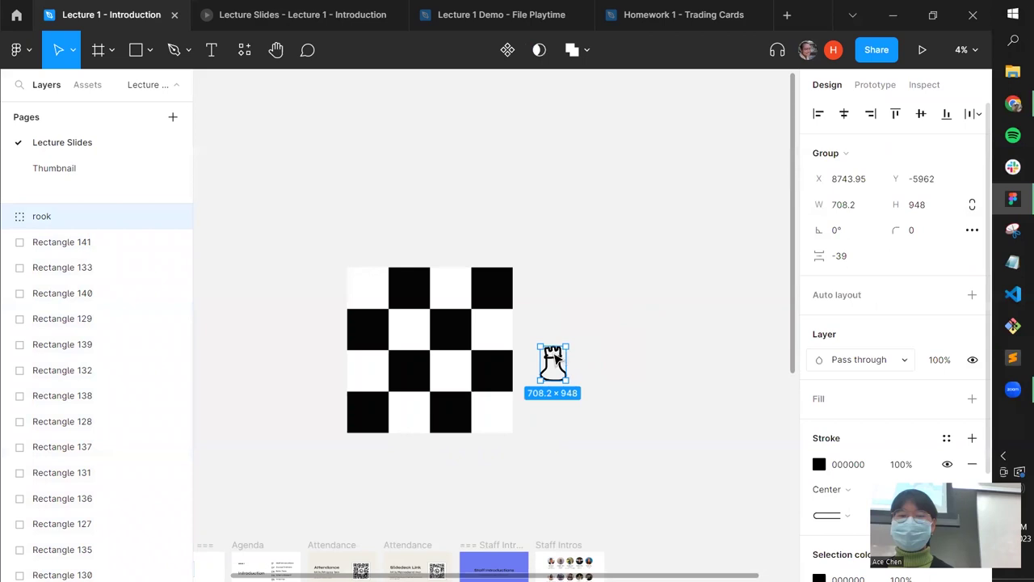
Shrink the rook proportionally to about 464 × 621 and place it clear of the checkerboard at X 9727, Y -5904.
left_click(651, 366)
left_click(564, 354)
mouse_move(572, 345)
left_mouse_down()
mouse_move(558, 359)
mouse_move(585, 356)
left_mouse_up()
scroll(591, 243, "up", 3)
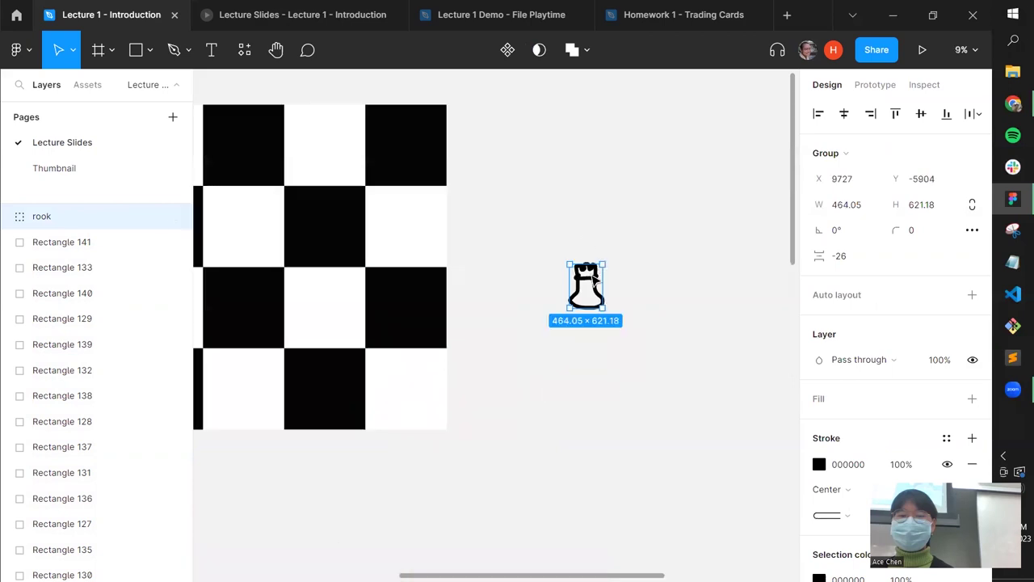
scroll(615, 293, "up", 2)
scroll(612, 203, "up", 4)
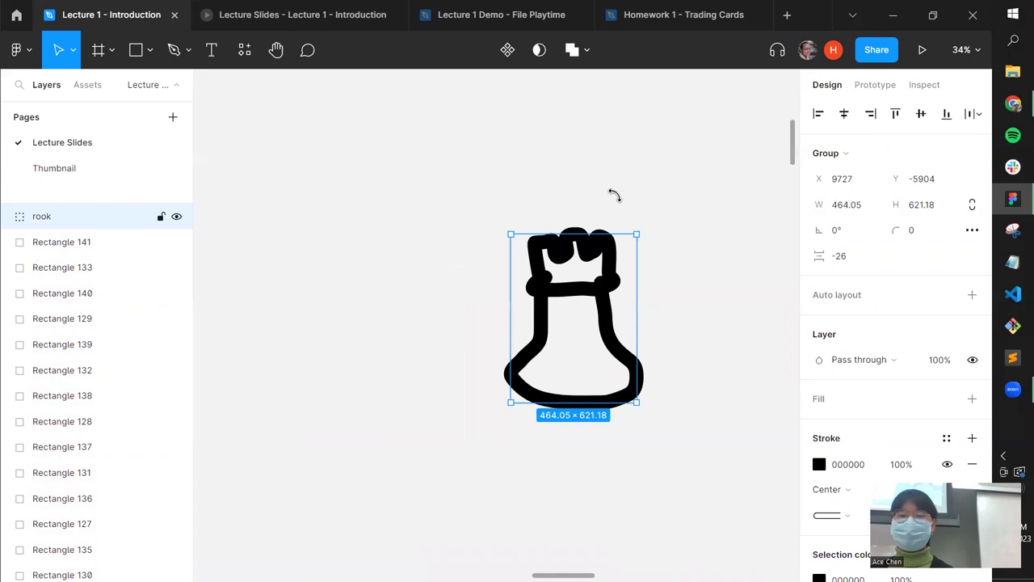
scroll(614, 195, "down", 1)
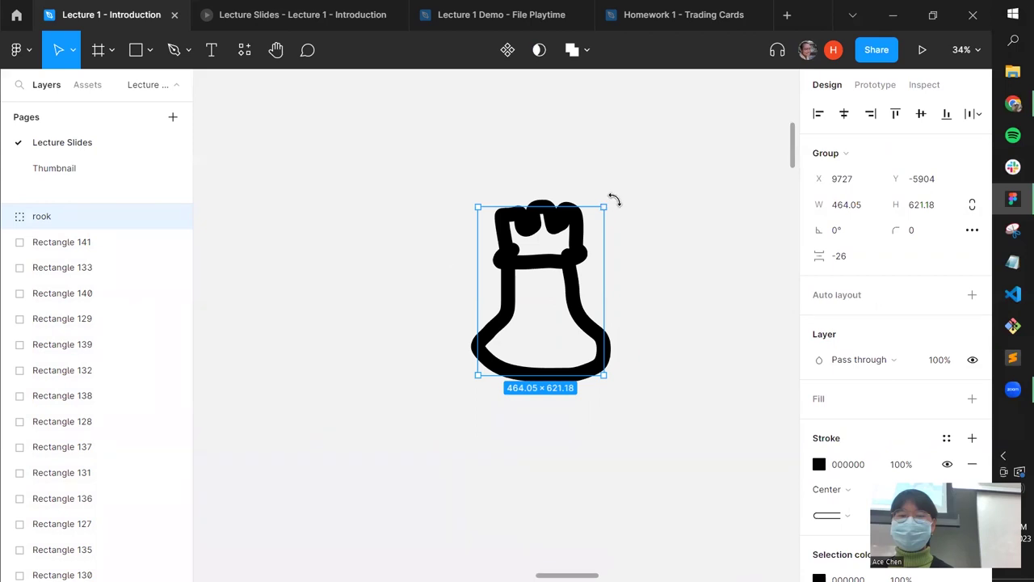
Try rotating the rook freely and to -45°, and undo the rotations.
left_click_drag(614, 380, 434, 240)
left_click_drag(435, 385, 635, 194)
key("ctrl+z")
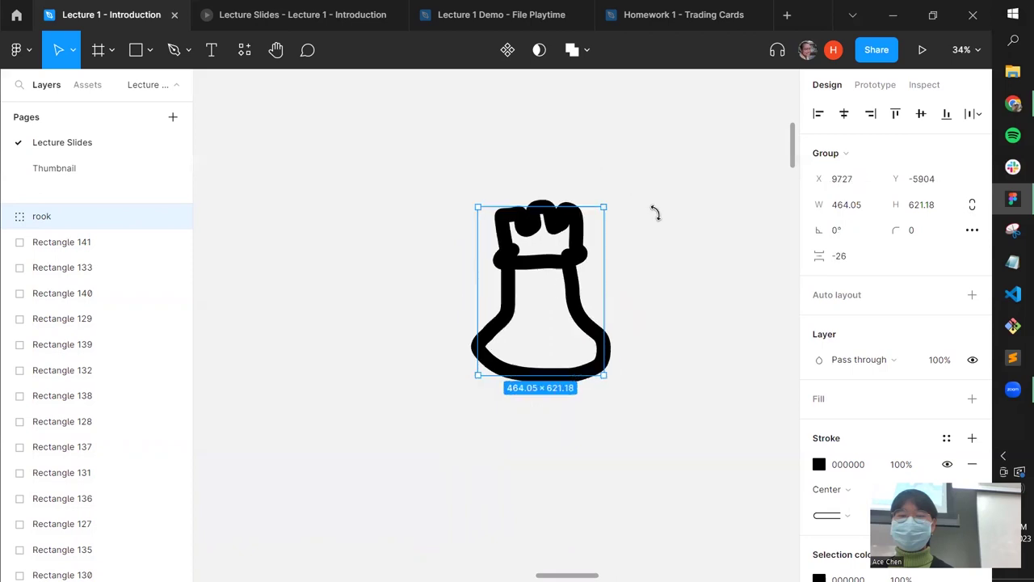
key("ctrl+shift+z")
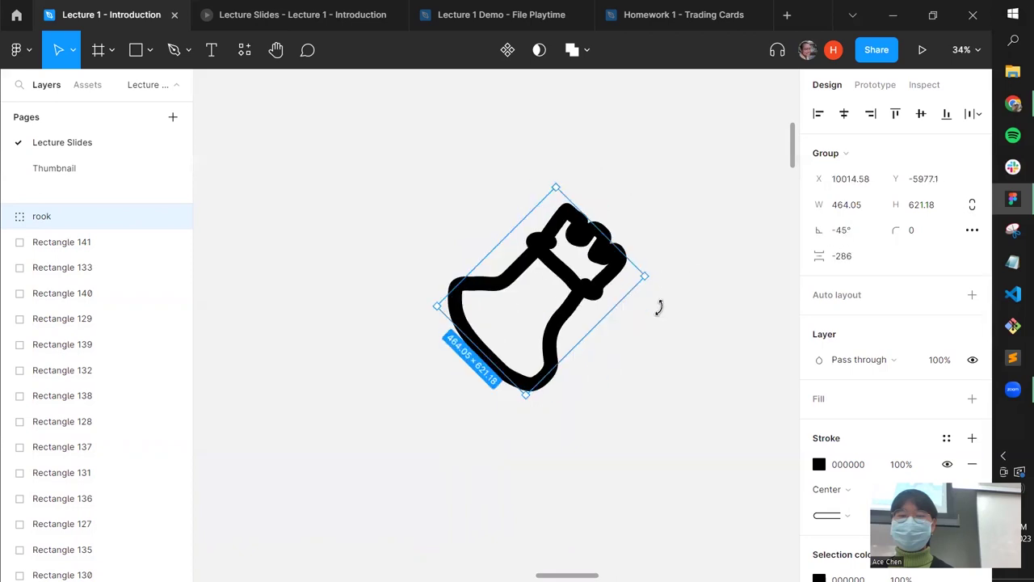
left_click_drag(431, 347, 709, 206)
key("ctrl+z")
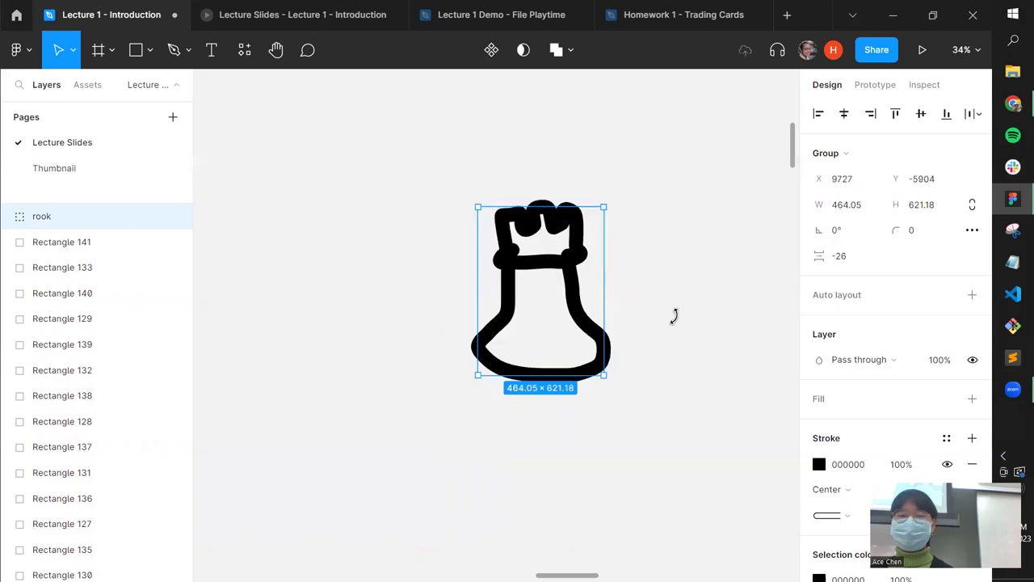
Try rotating the rook to 15°, and undo the rotations.
key("ctrl+z")
key("ctrl+z")
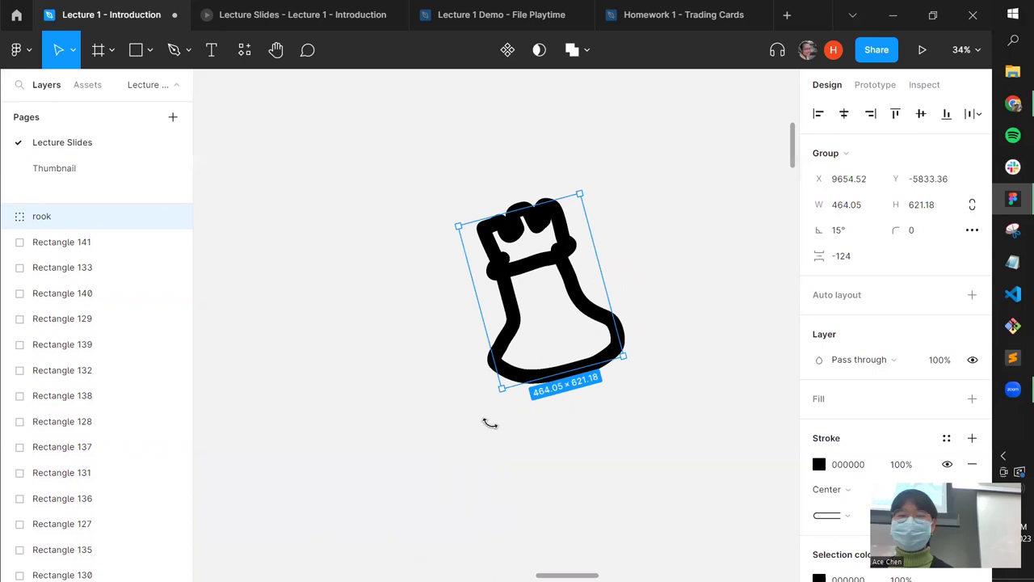
key("ctrl+z")
key("ctrl+z")
Try flipping the rook horizontally and vertically, undo both flips and clear the selection.
key("Escape")
left_click(594, 265)
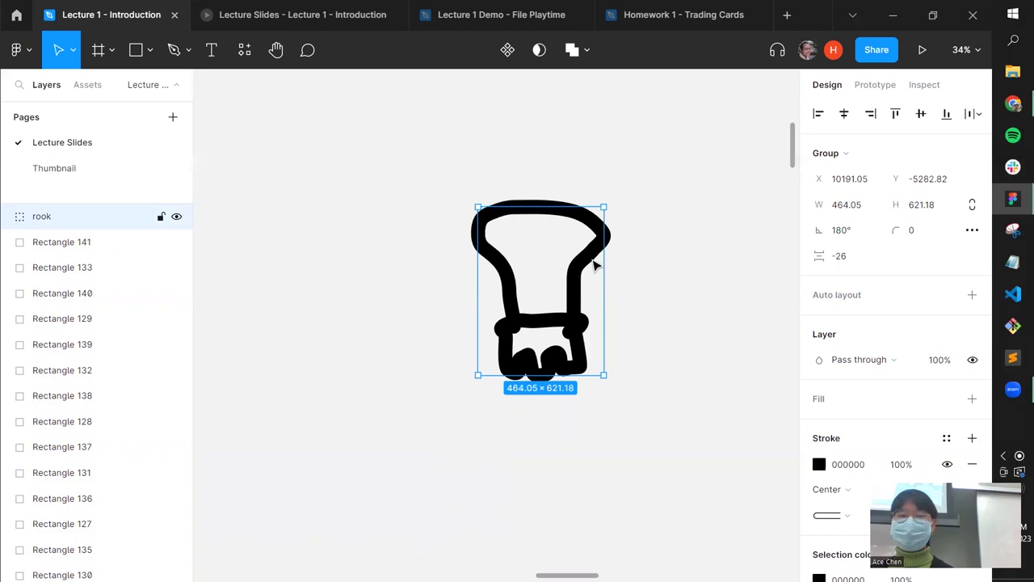
key("ctrl+z")
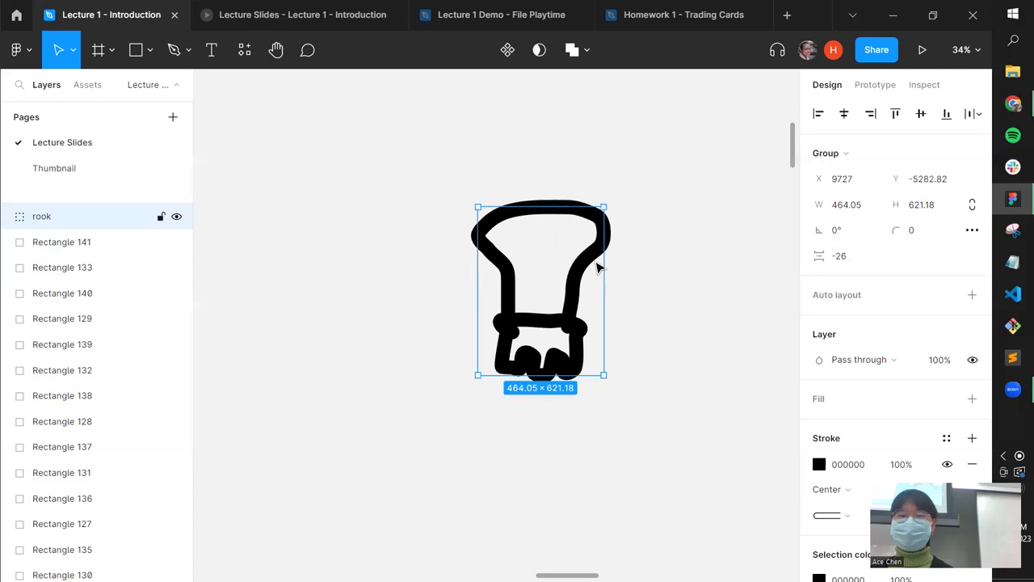
key("ctrl+z")
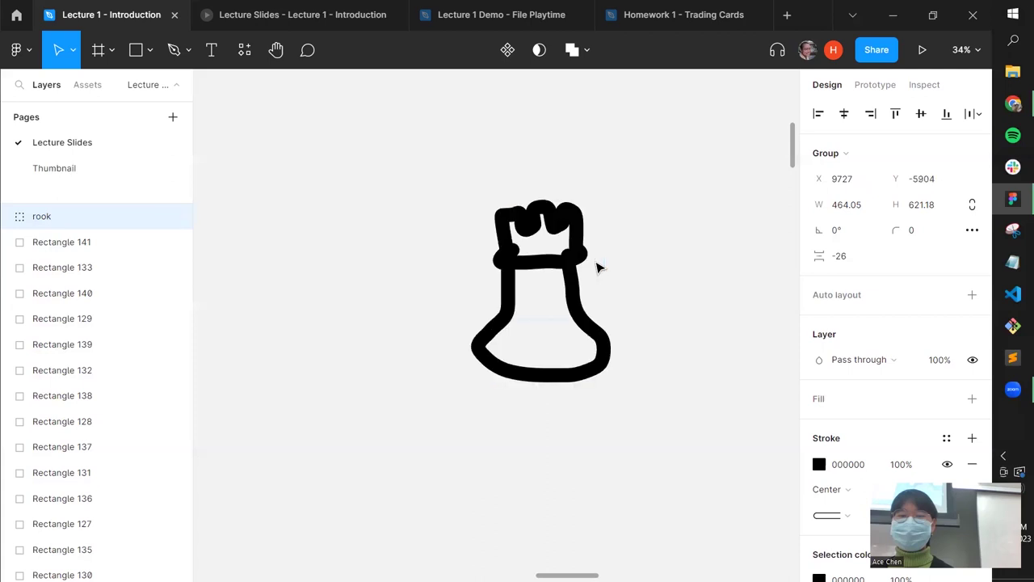
left_click(719, 278)
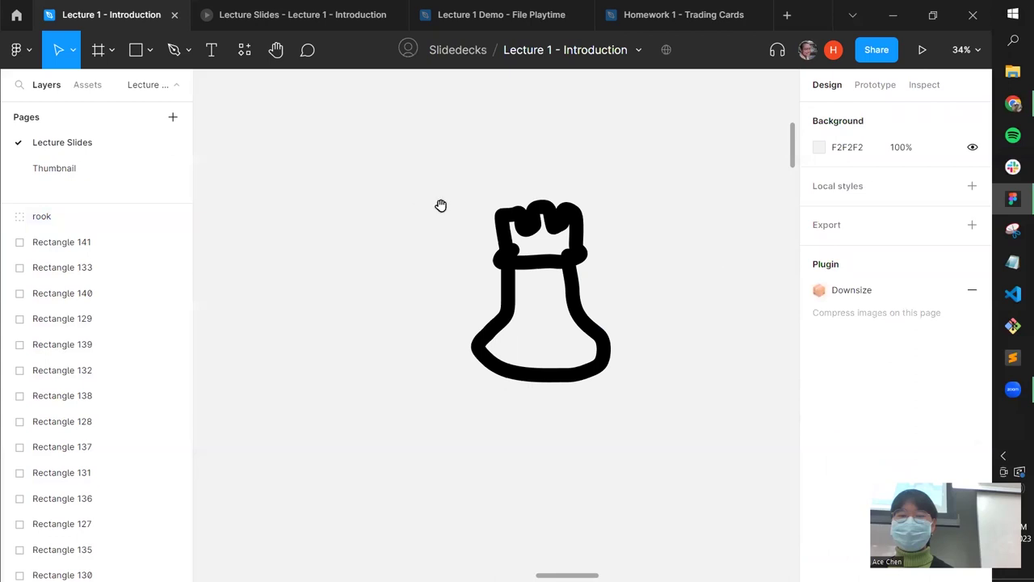
Move the rook onto the white corner square in the checkerboard's lowest row, and switch to the lecture slides presentation.
scroll(637, 245, "down", 3)
scroll(660, 240, "down", 5)
left_click(662, 242)
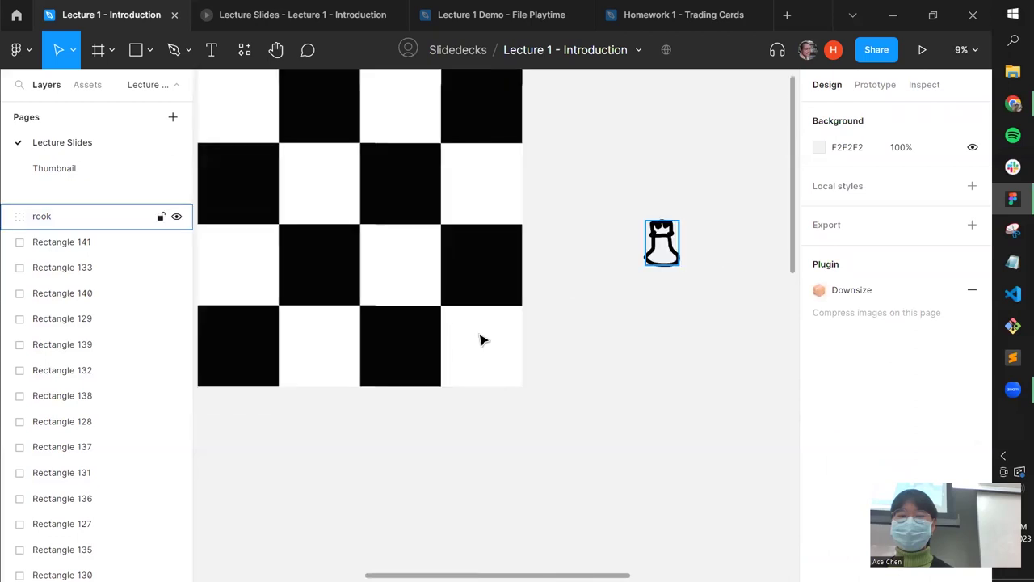
left_click_drag(661, 242, 481, 340)
left_click(257, 15)
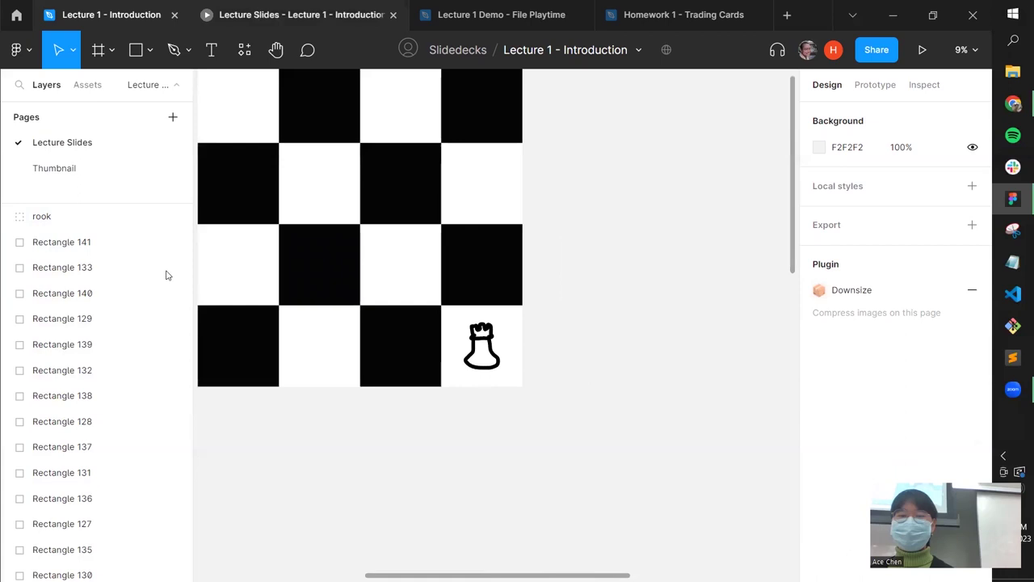
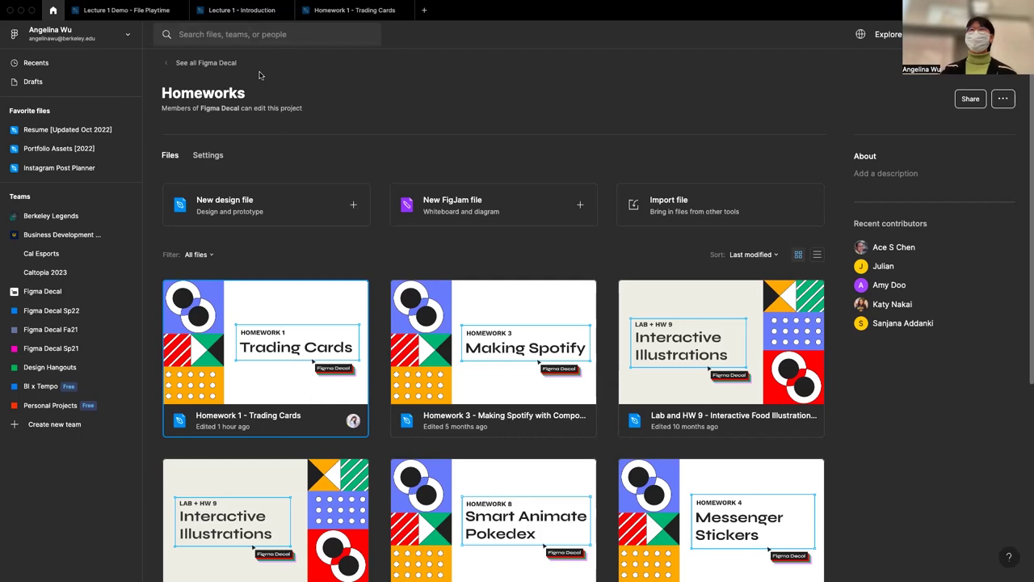
Open the Lecture 1 - Introduction design file, view the checkerboard and slide overview, and start the slide presentation.
left_click(234, 10)
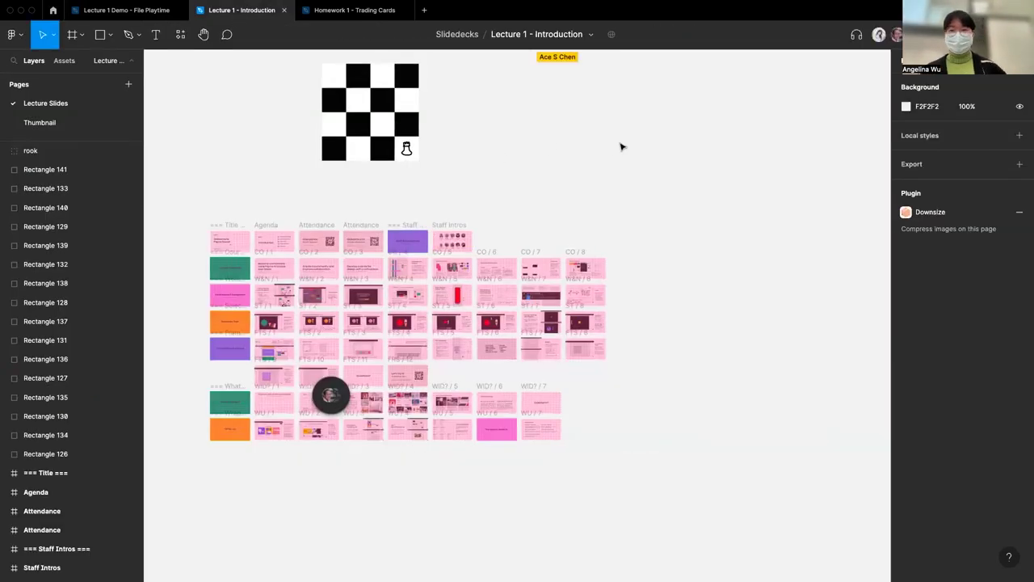
scroll(622, 147, "right", 3)
scroll(622, 147, "up", 2)
scroll(622, 148, "left", 6)
scroll(622, 147, "down", 5)
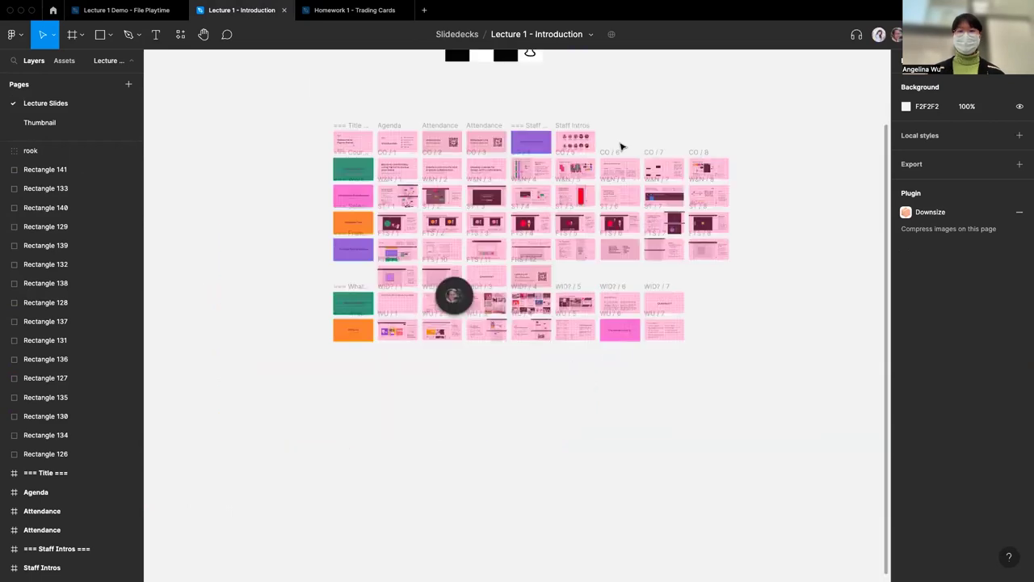
scroll(622, 147, "up", 5)
scroll(622, 147, "right", 4)
scroll(622, 147, "left", 1)
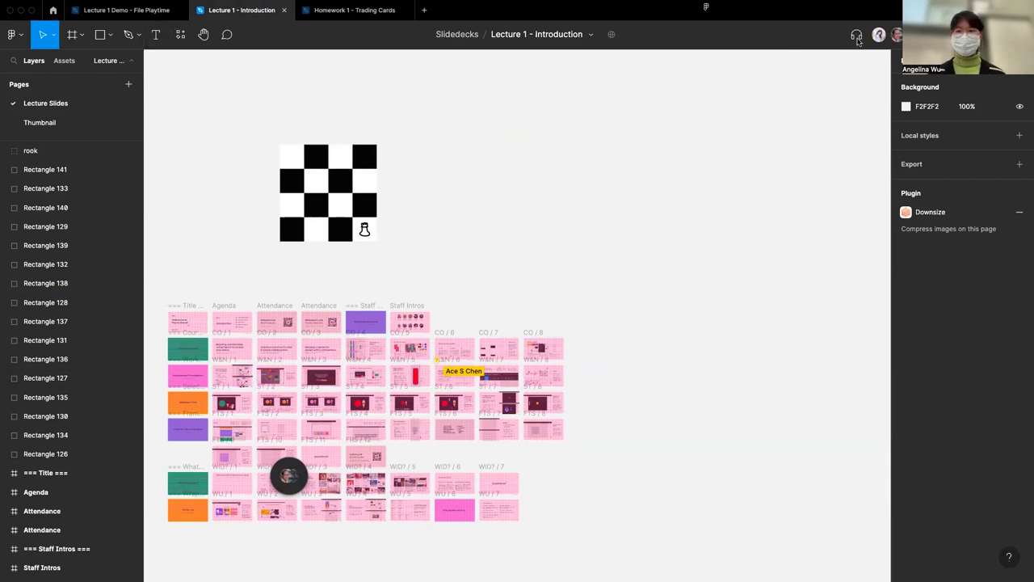
left_click(911, 34)
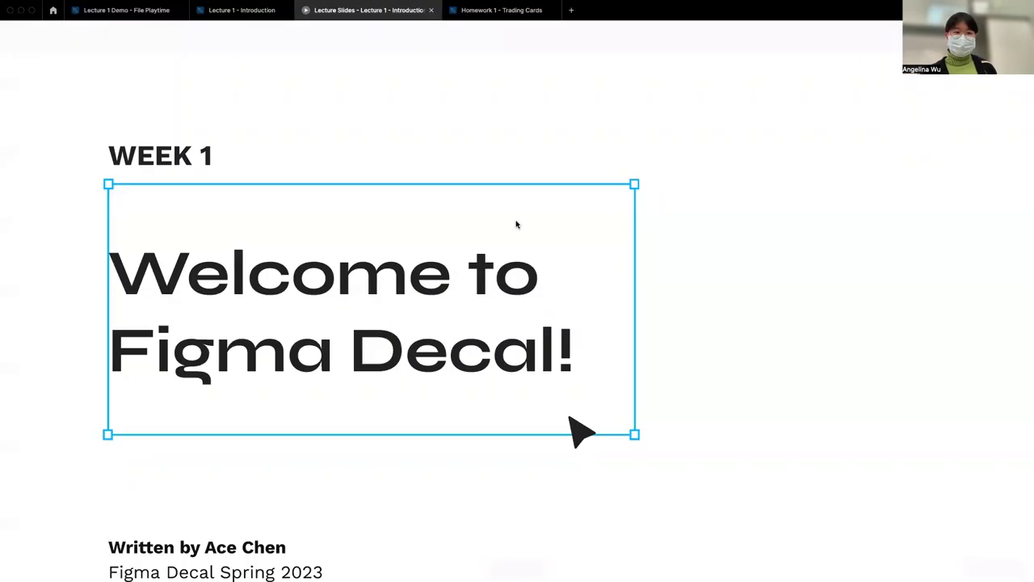
Advance the presentation past the "Frames, Text, & Shapes" title to the "Frames" slide.
key("Right")
key("Right")
key("Right")
key("Right")
key("Right")
key("Right")
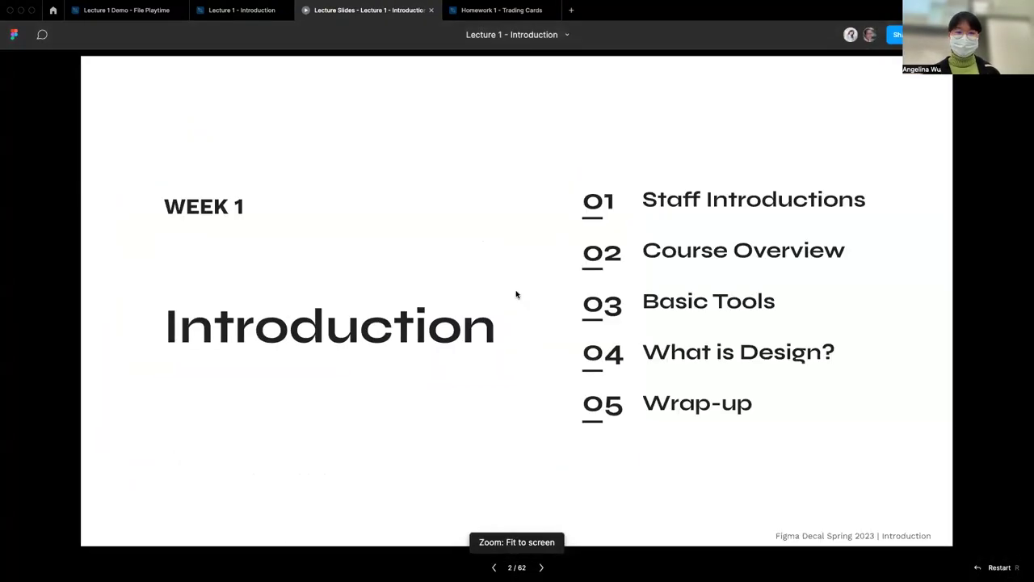
key("Right")
key("Right")
key("Right")
key("Right")
key("Right")
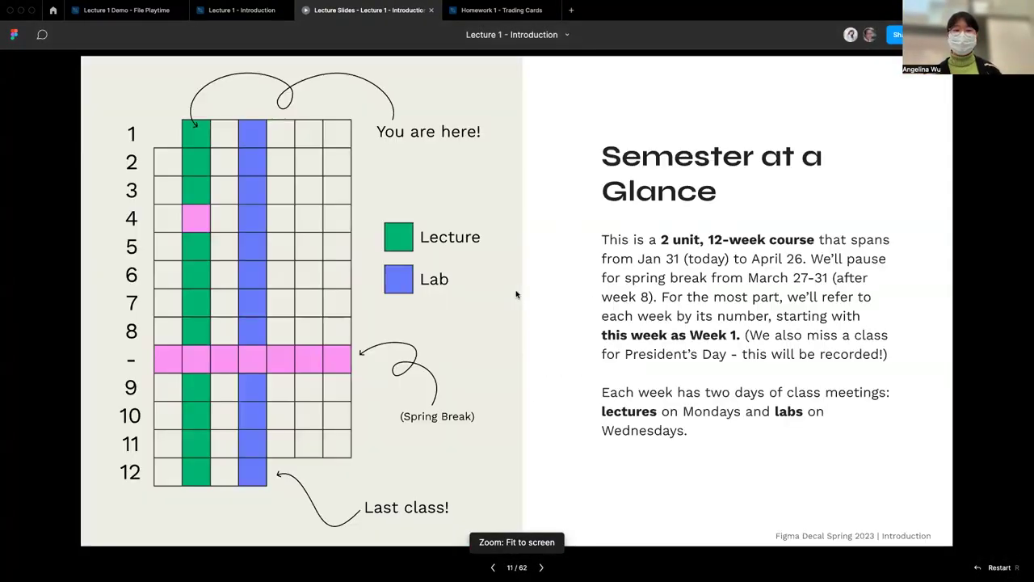
key("Right")
key("Right")
key("Right")
key("Right")
key("Right")
key("Right")
key("Right")
key("Right")
key("Right")
key("Right")
key("Right")
key("Right")
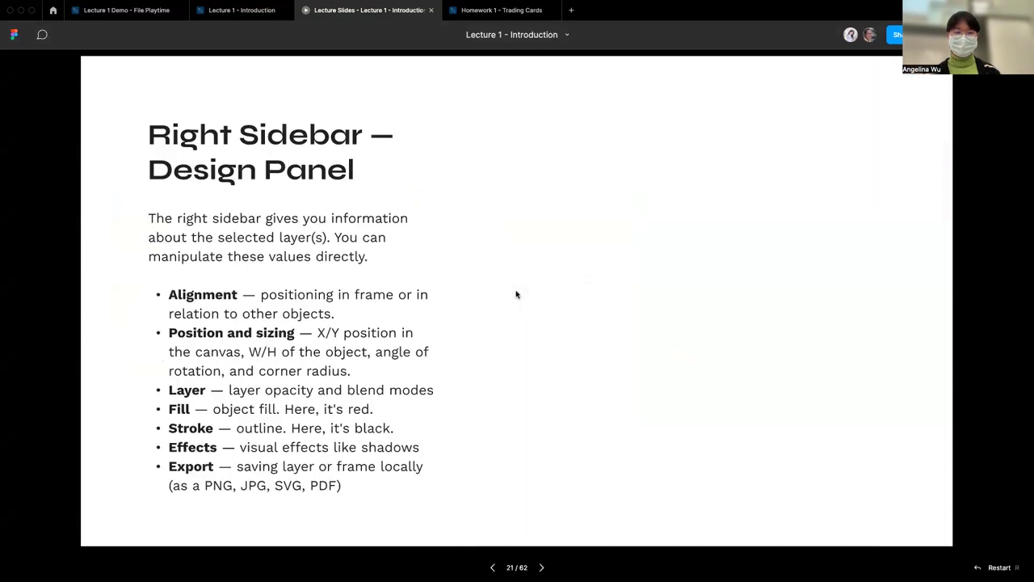
key("Right")
key("Right")
key("Right")
key("Right")
key("Right")
key("Right")
key("Right")
key("Right")
key("Right")
key("Right")
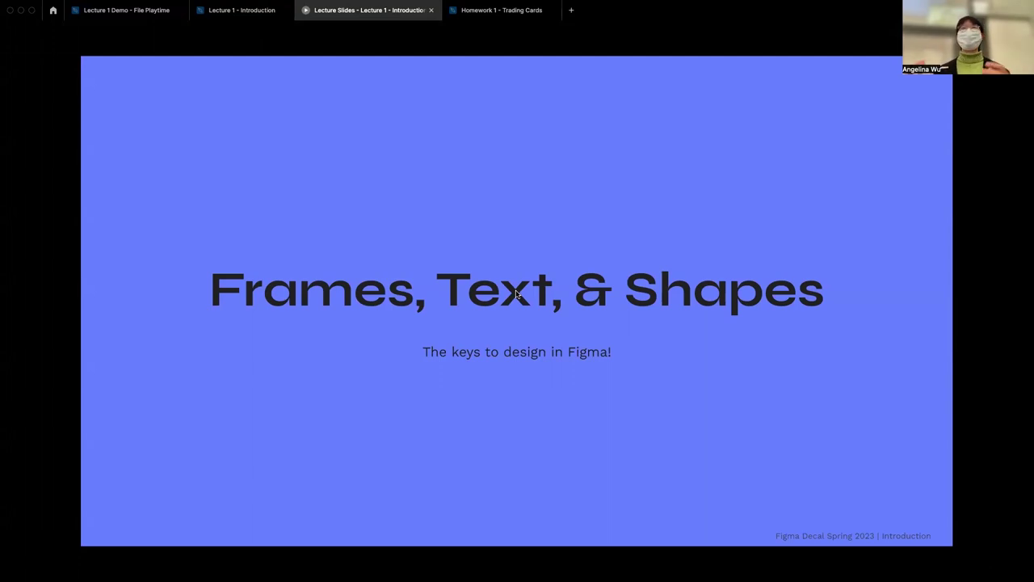
key("Right")
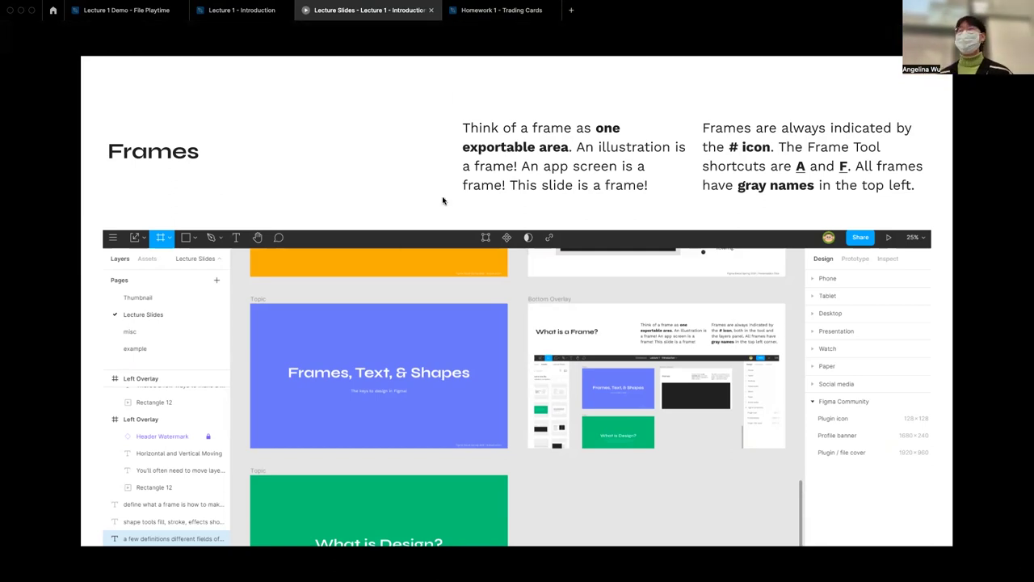
Return to the Lecture 1 - Introduction design file with the checkerboard and slide frames.
left_click(239, 13)
key("shift+2")
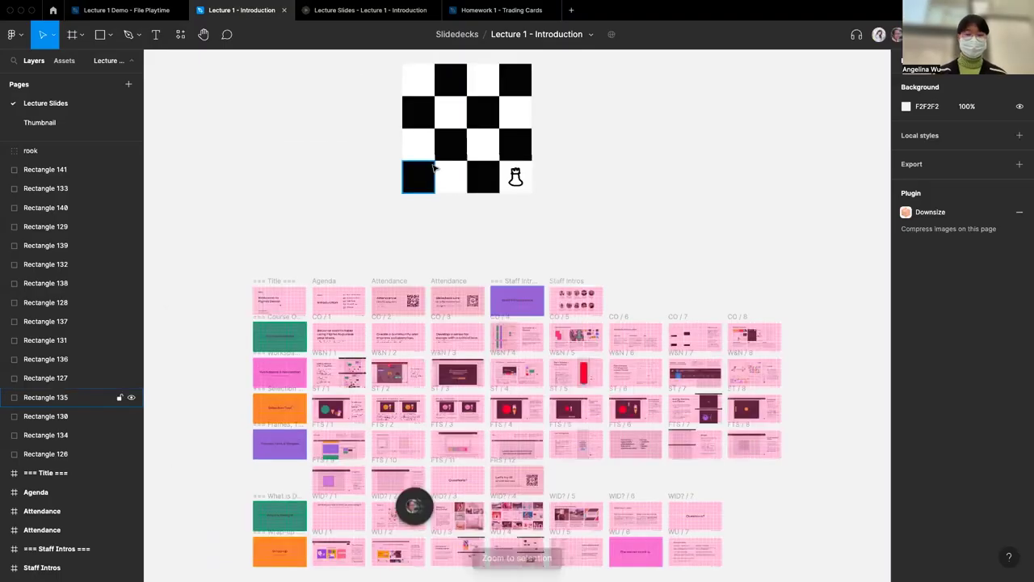
key("super+shift+4")
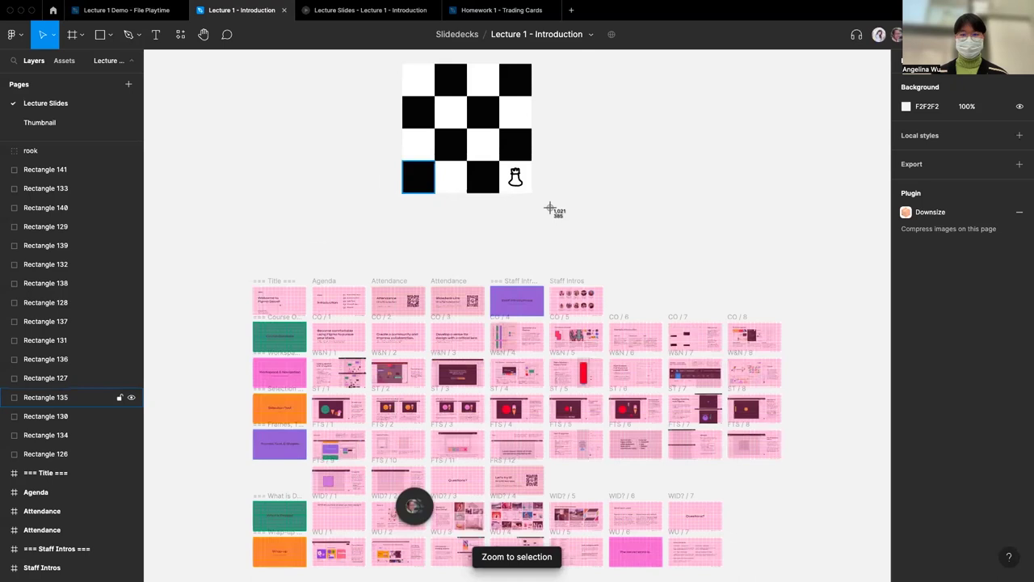
key("Escape")
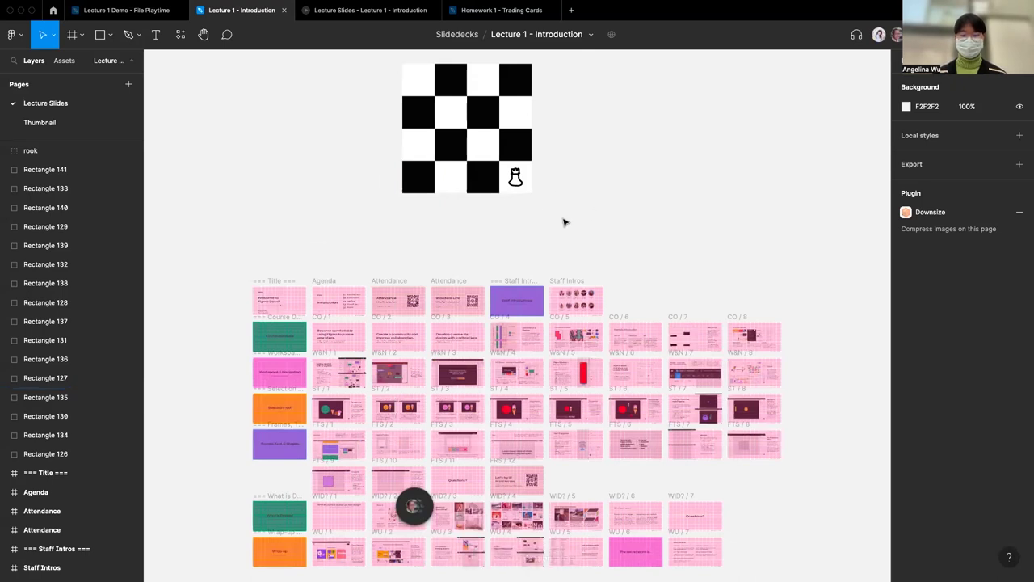
Try to find the layout grids command by searching the commands for "view gri" and "layout".
key("super+slash")
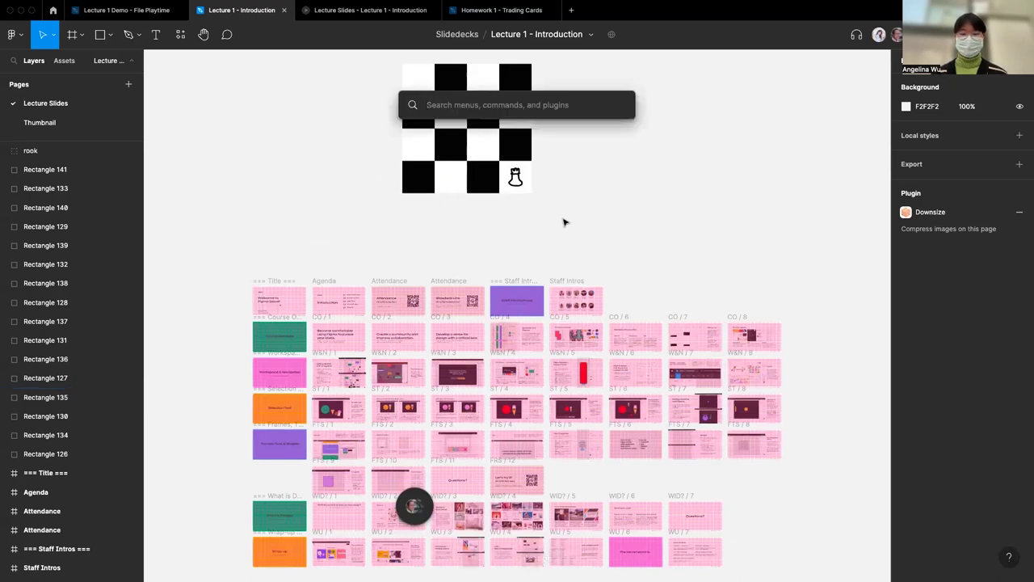
type("view gri")
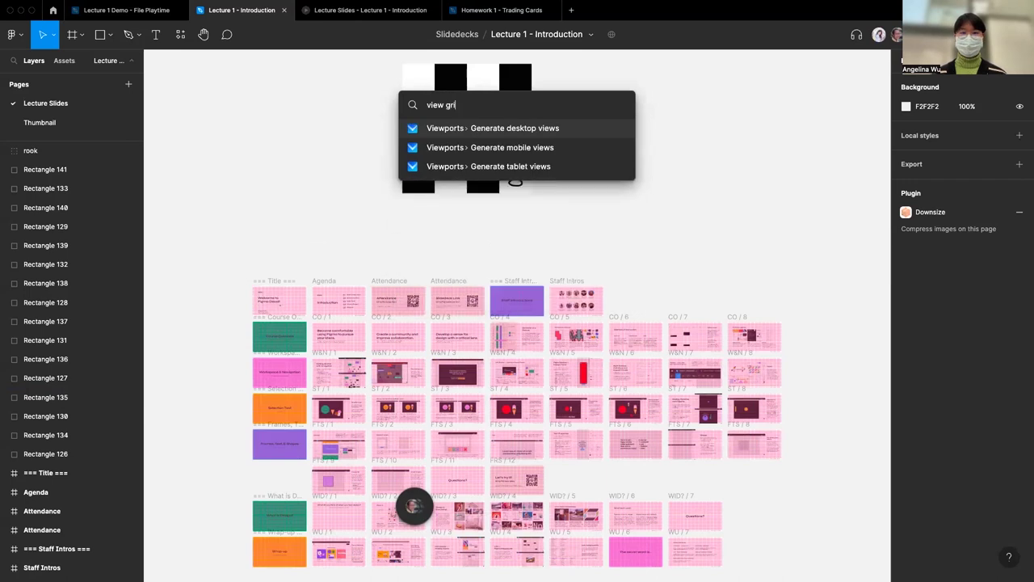
key("BackSpace")
key("BackSpace")
key("BackSpace")
key("BackSpace")
key("BackSpace")
key("BackSpace")
key("BackSpace")
key("BackSpace")
type("layout")
left_click(485, 145)
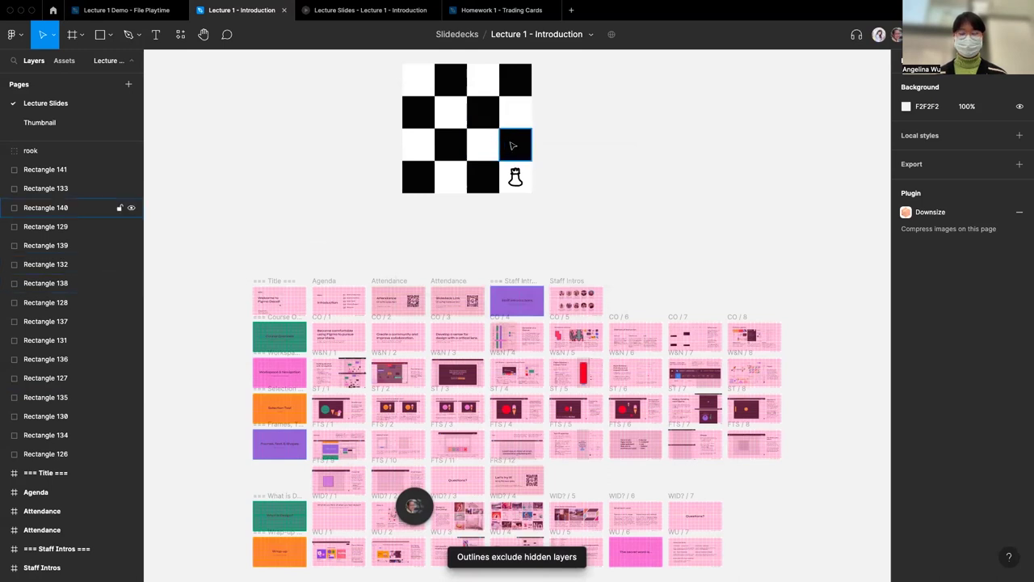
Hide the layout grids on all slide frames.
key("super+slash")
key("Escape")
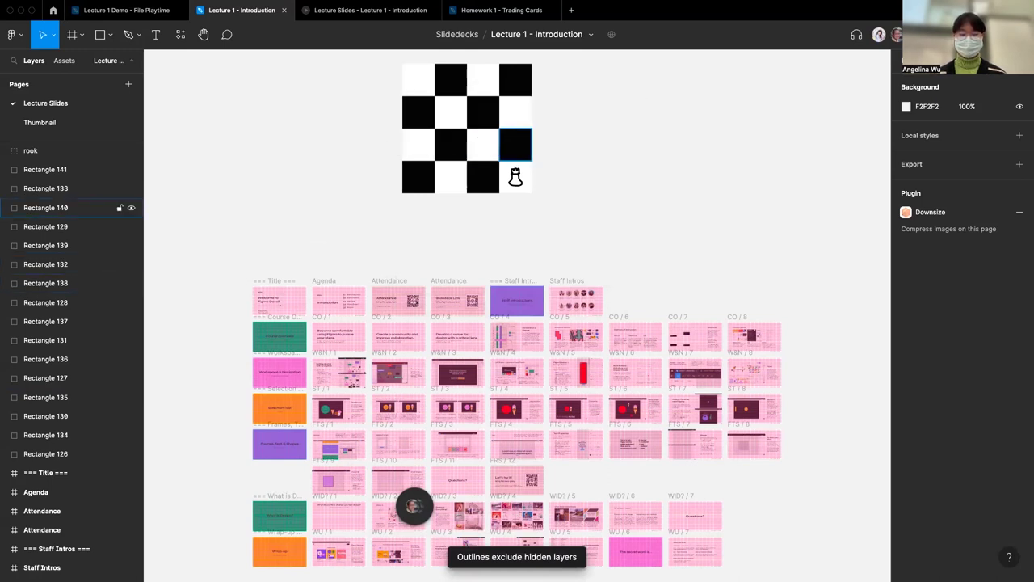
key("ctrl+g")
scroll(341, 230, "up", 1)
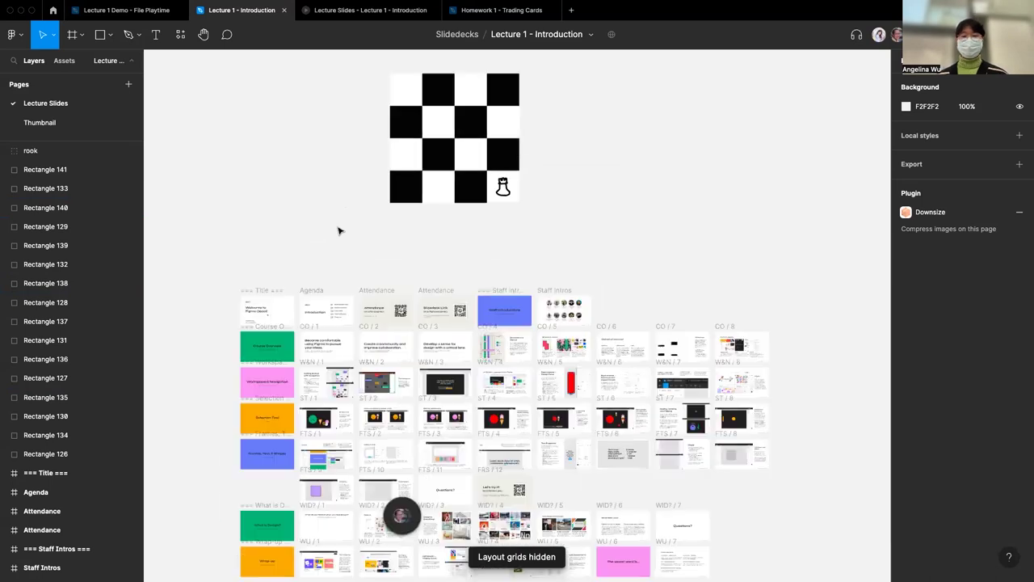
Select the "=== Title ===" frame, expand and collapse its nested layers, look through the list of slide frames, and deselect.
scroll(340, 231, "down", 5)
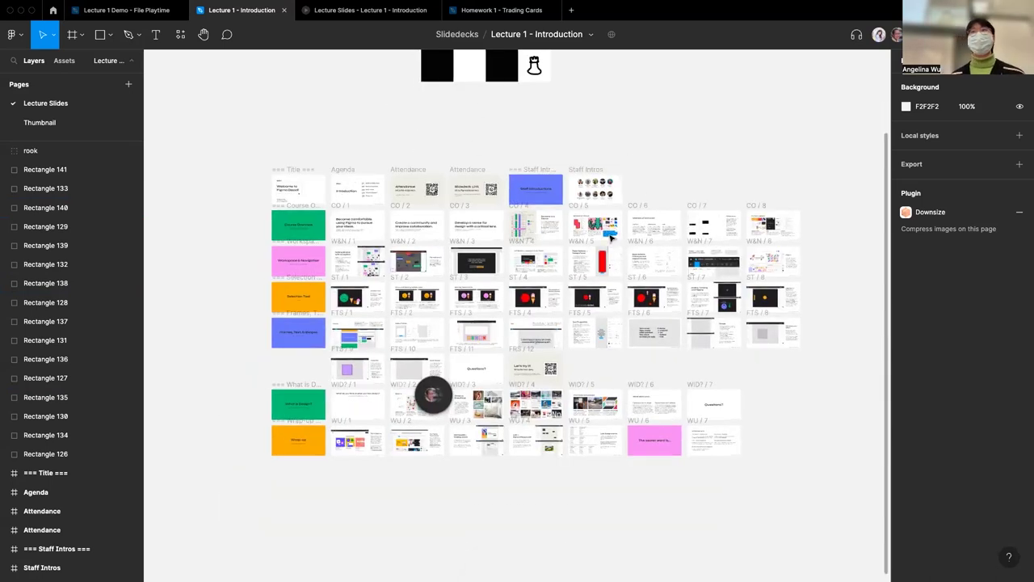
left_click(294, 177)
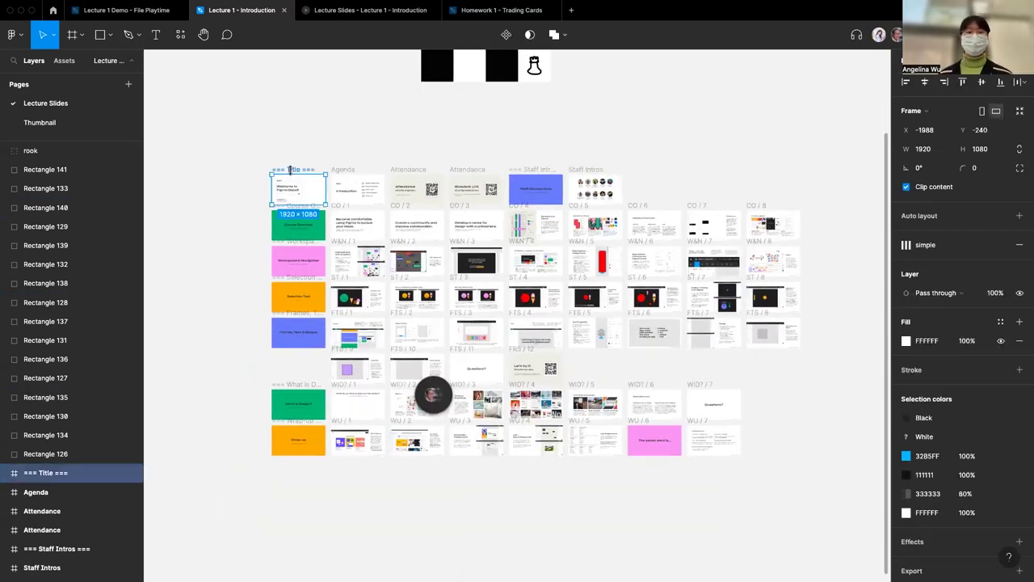
left_click(7, 474)
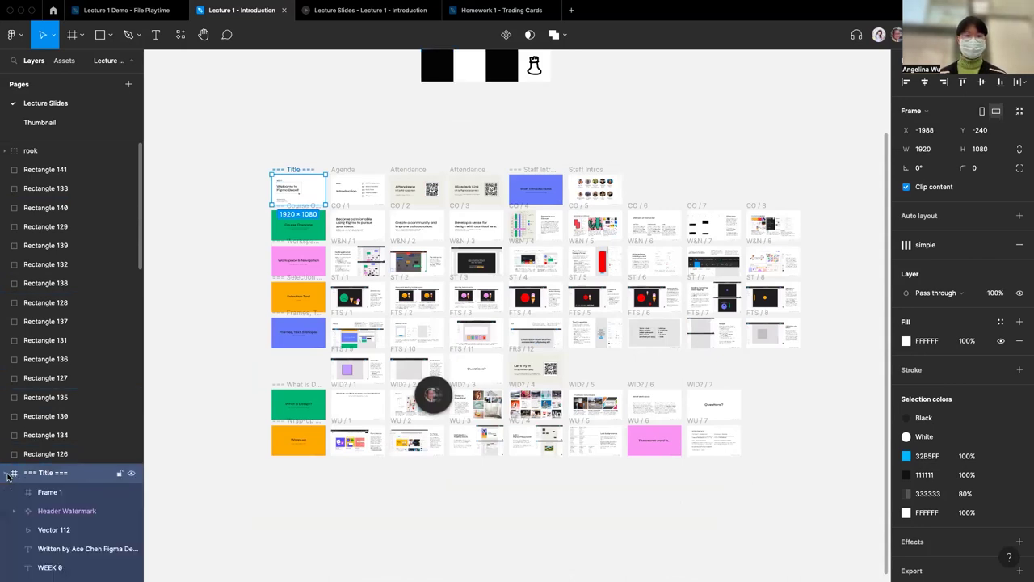
left_click(7, 474)
scroll(52, 447, "down", 5)
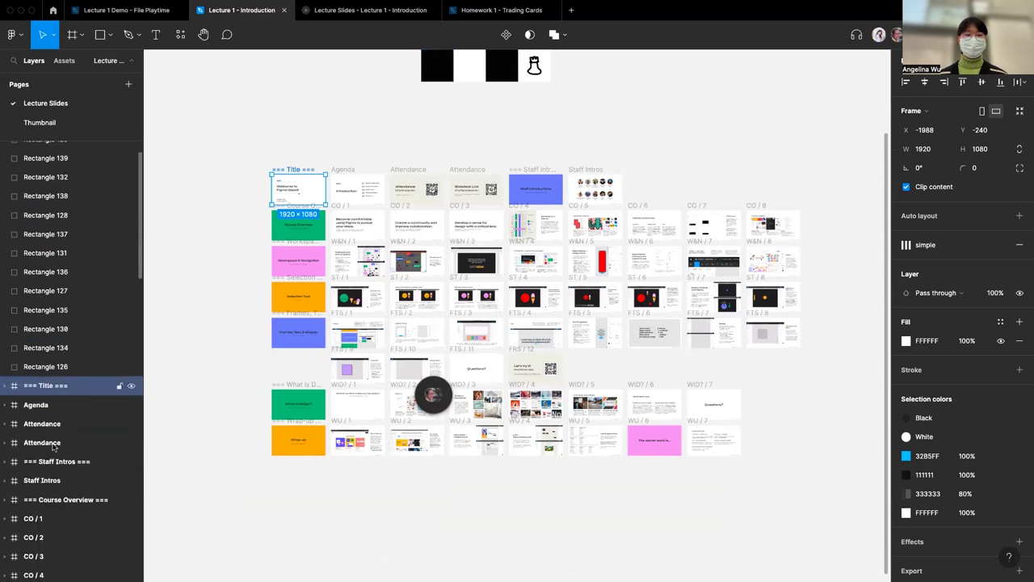
scroll(52, 447, "down", 1)
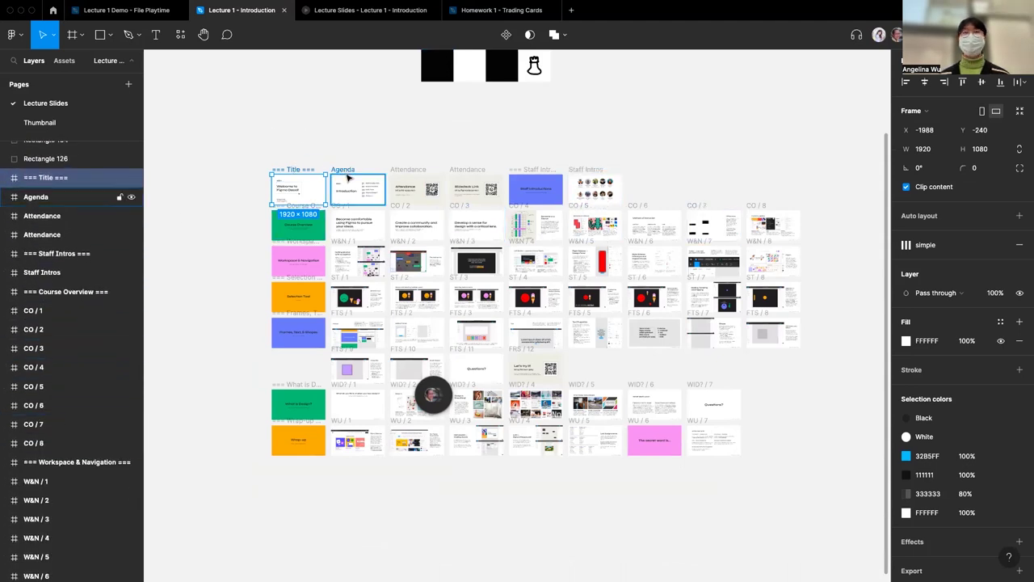
left_click(441, 148)
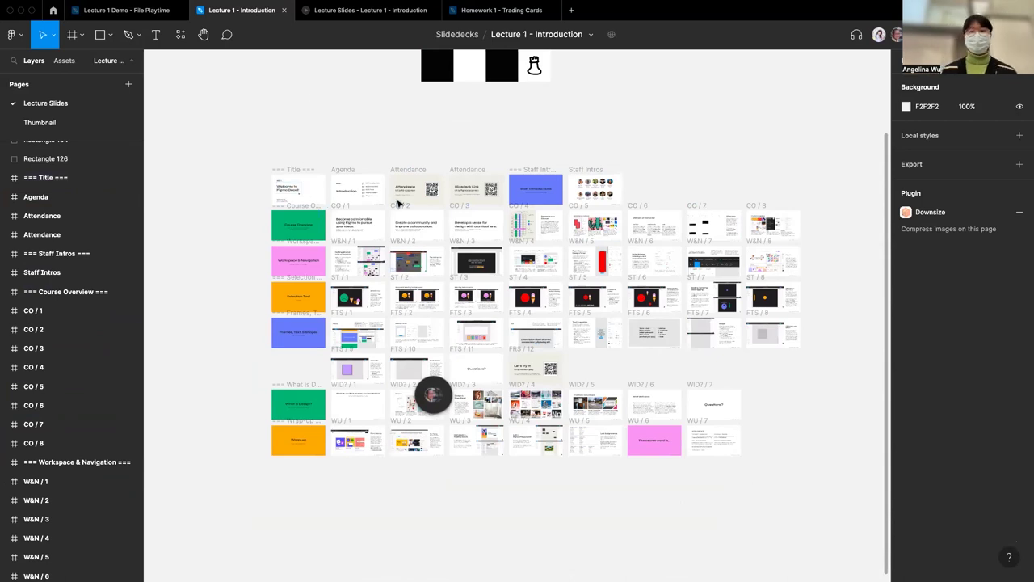
Look at the Attendance frames up close, and advance the slide presentation to "Making Frames".
scroll(423, 164, "up", 5)
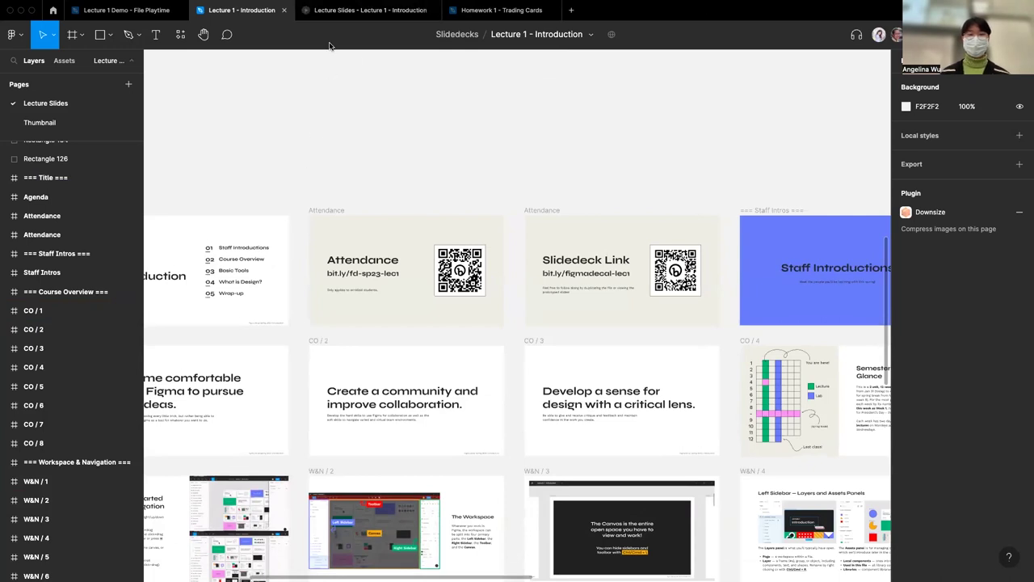
left_click(323, 10)
key("Right")
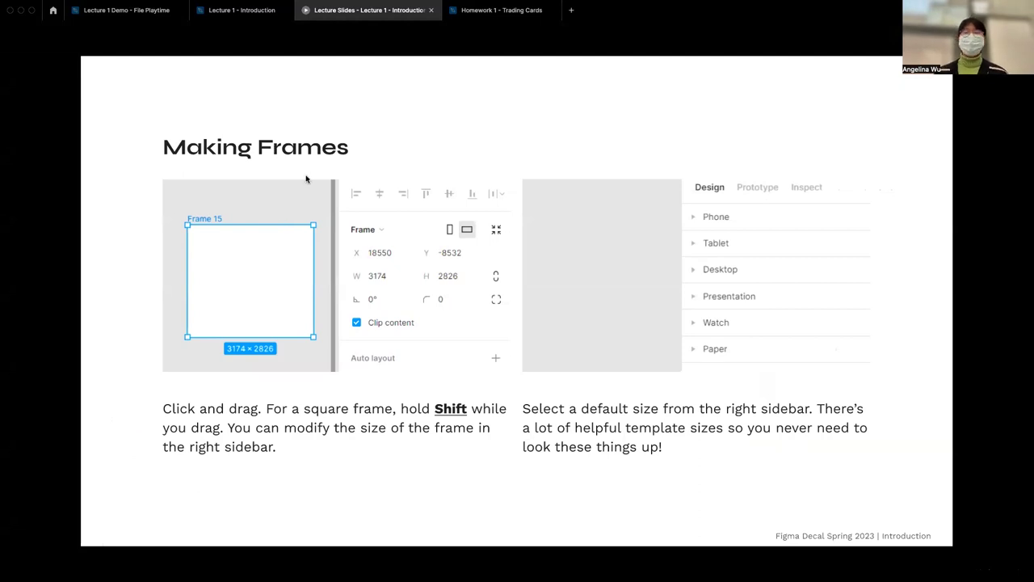
In the Lecture 1 - Introduction file, draw a wide frame about 1119 by 262 in the empty space above the slides.
left_click(219, 18)
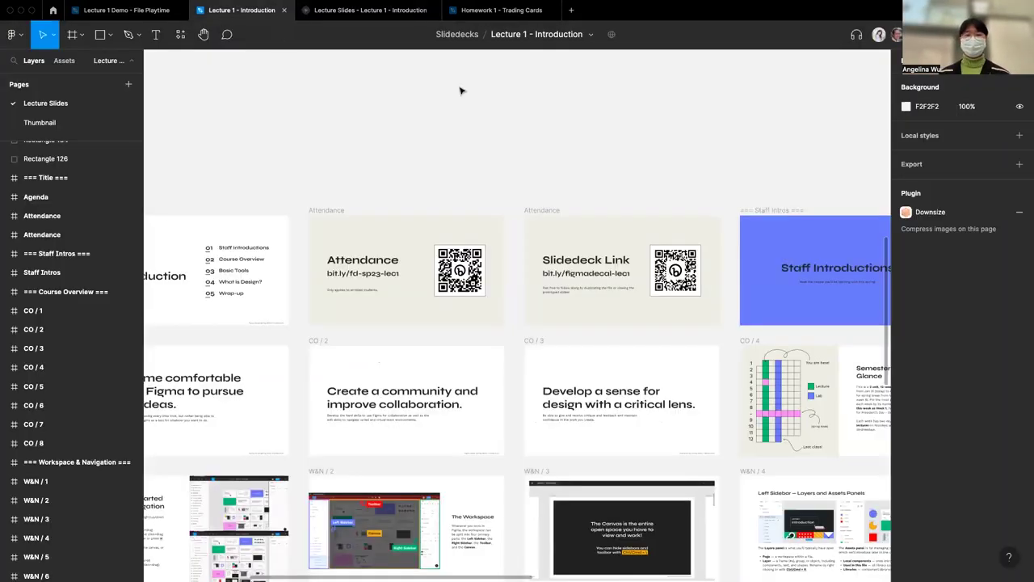
scroll(485, 110, "up", 2)
key("f")
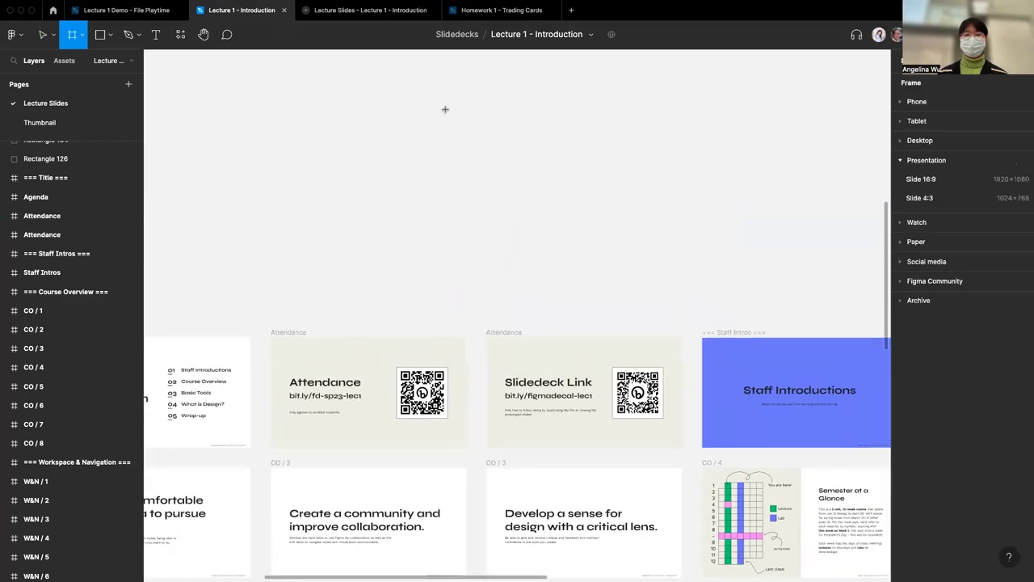
left_click_drag(400, 110, 772, 155)
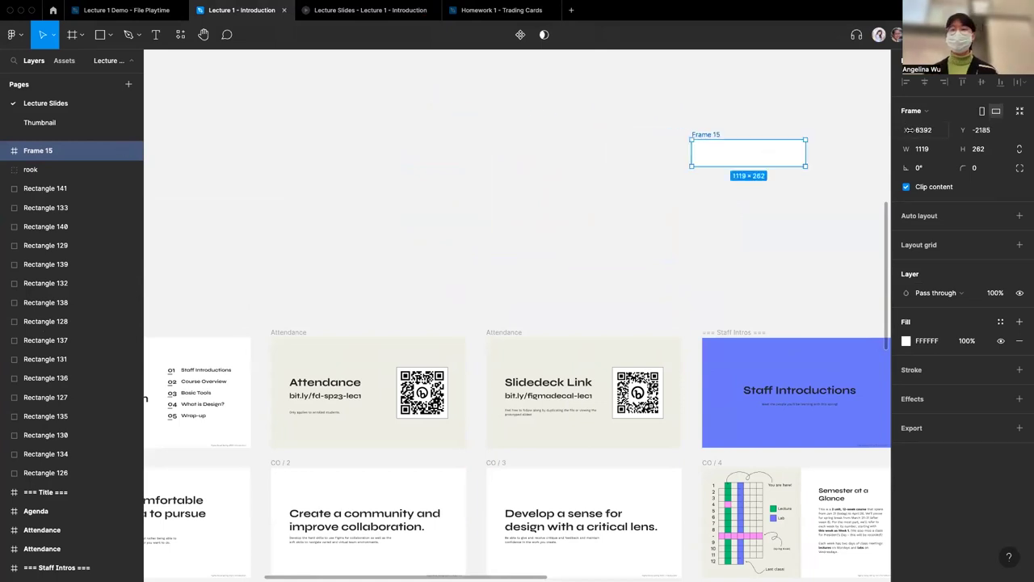
Set the new frame's width to 400 and deselect it.
left_click(932, 152)
type("400")
key("Return")
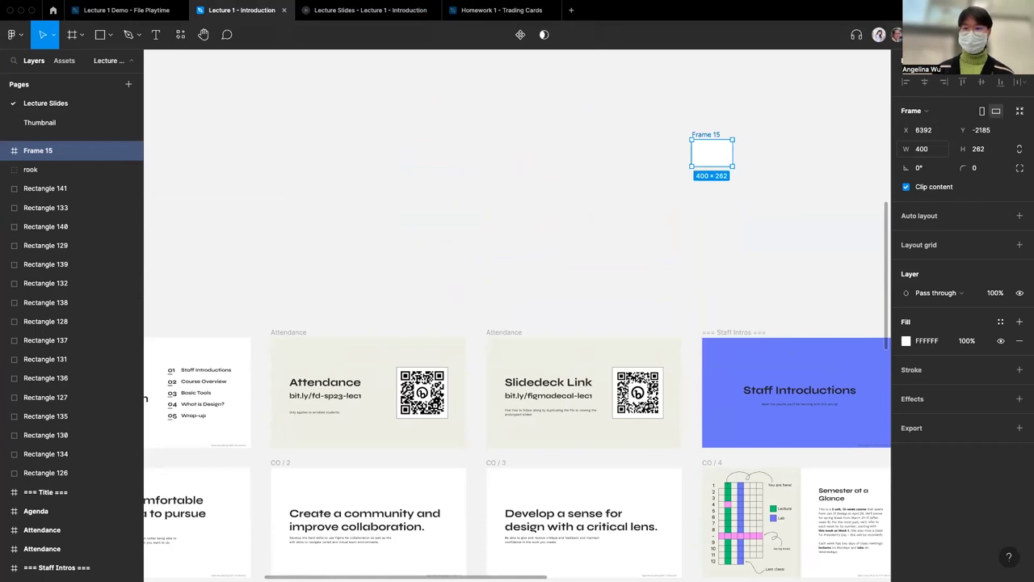
left_click(842, 162)
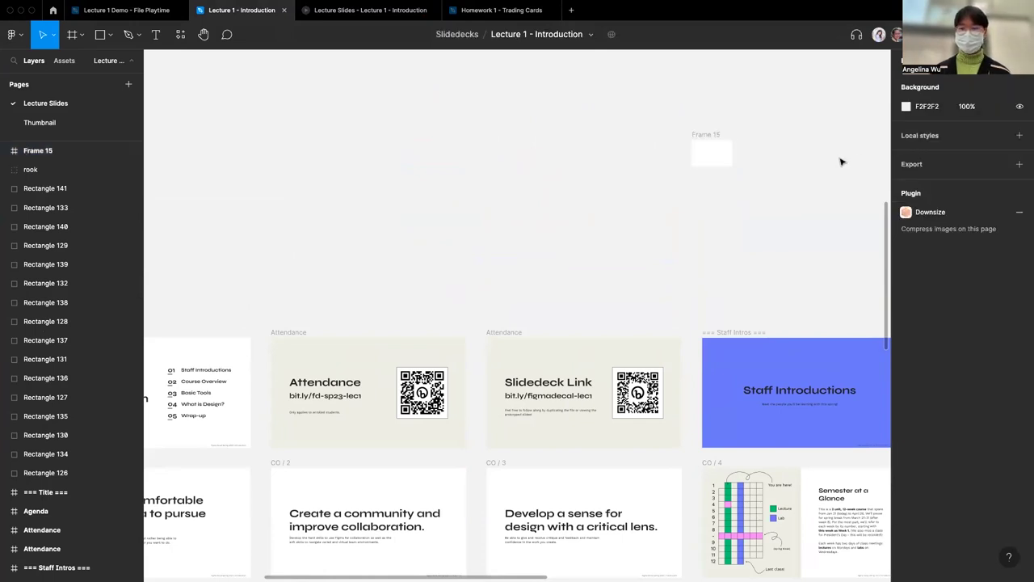
Enlarge the interface, set Frame 15's height to 400, and deselect the frame.
key("ctrl+equal")
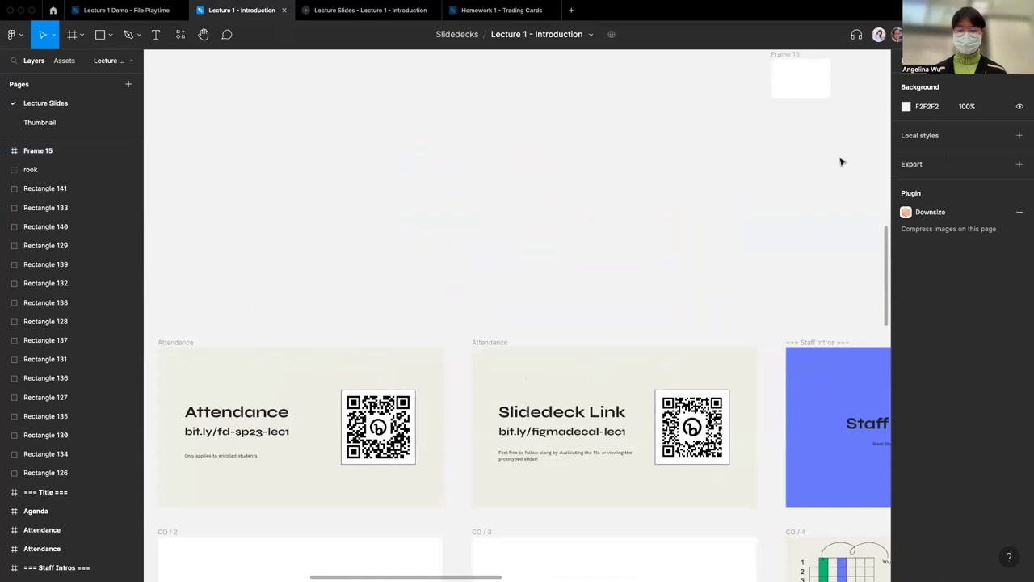
key("ctrl+equal")
key("ctrl+equal")
key("ctrl+equal")
scroll(734, 181, "down", 5)
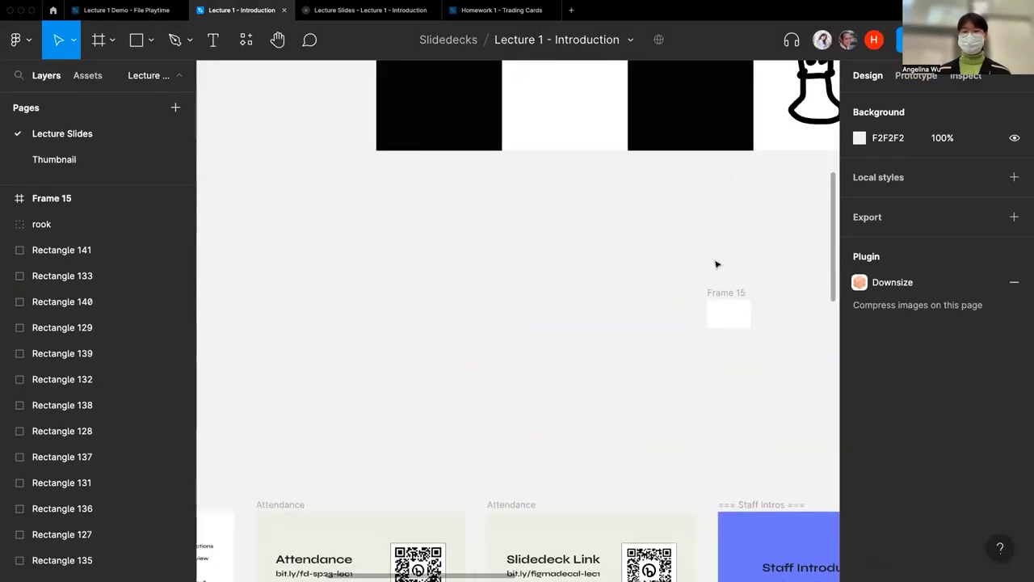
left_click(717, 296)
left_click(956, 200)
type("400")
key("Return")
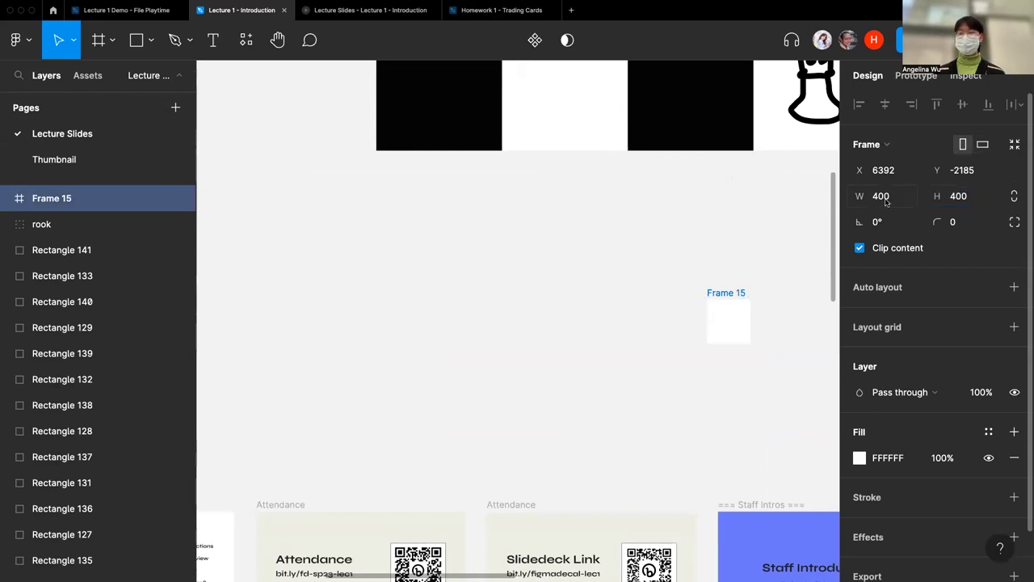
left_click(719, 216)
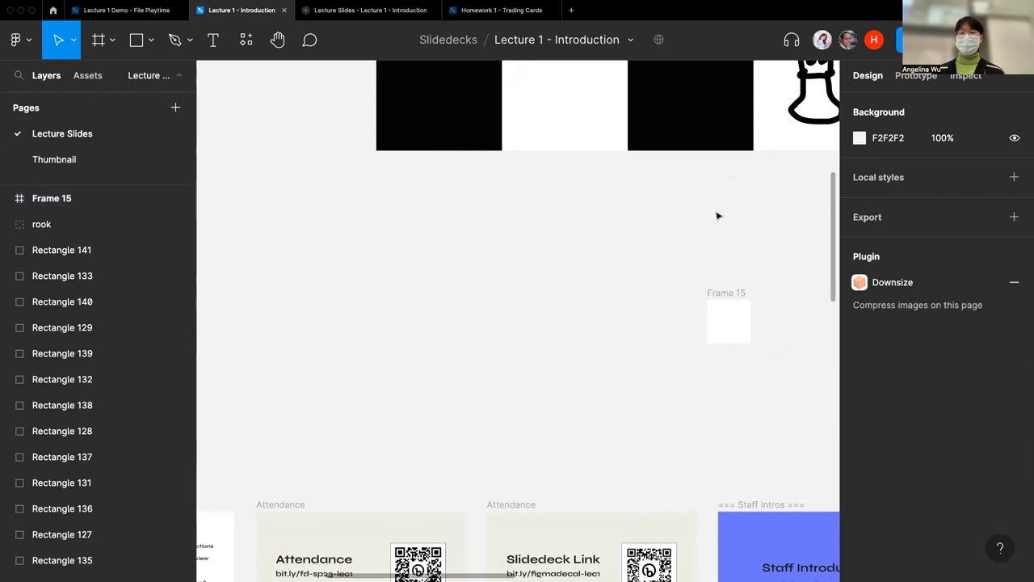
Add a Desktop 1440×1024 frame and a MacBook Pro 14" 1512×982 frame from the desktop size presets.
key("f")
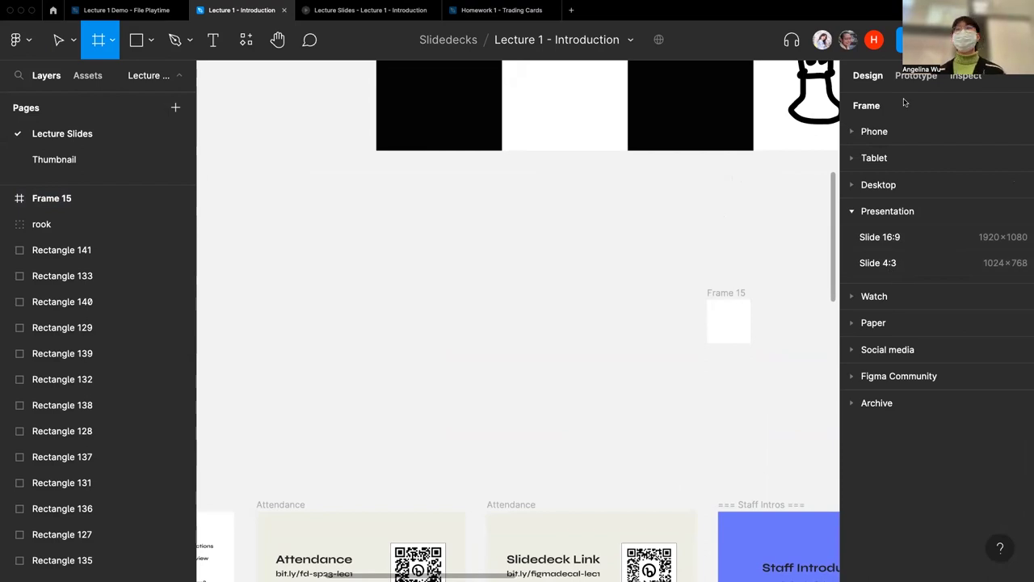
left_click(855, 211)
left_click(855, 183)
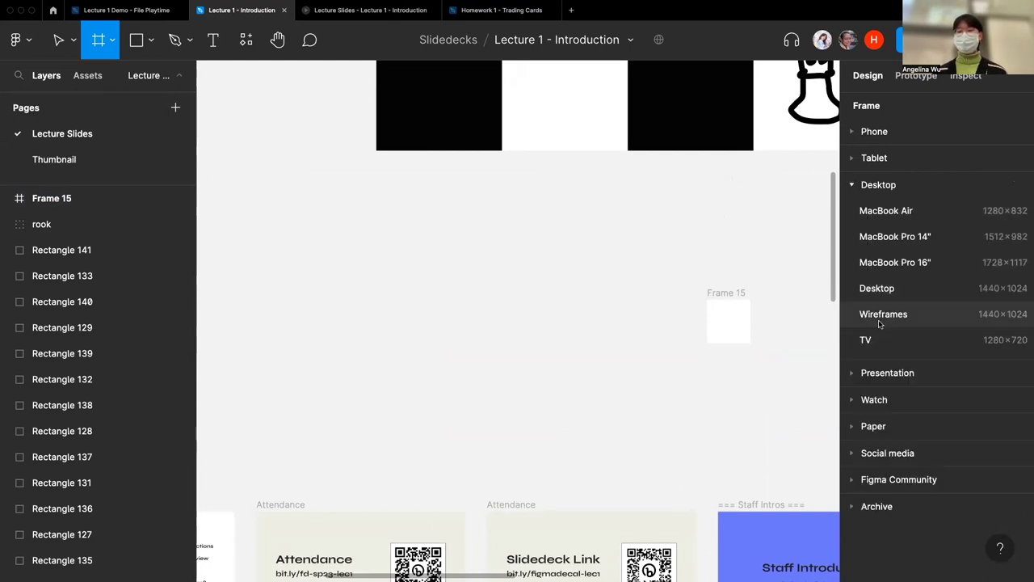
key("f")
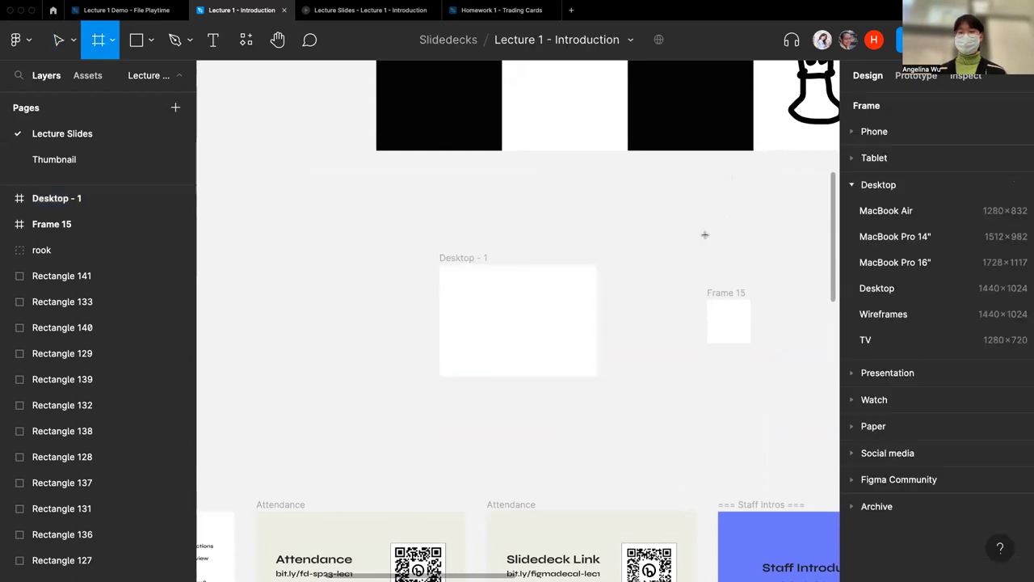
left_click(903, 236)
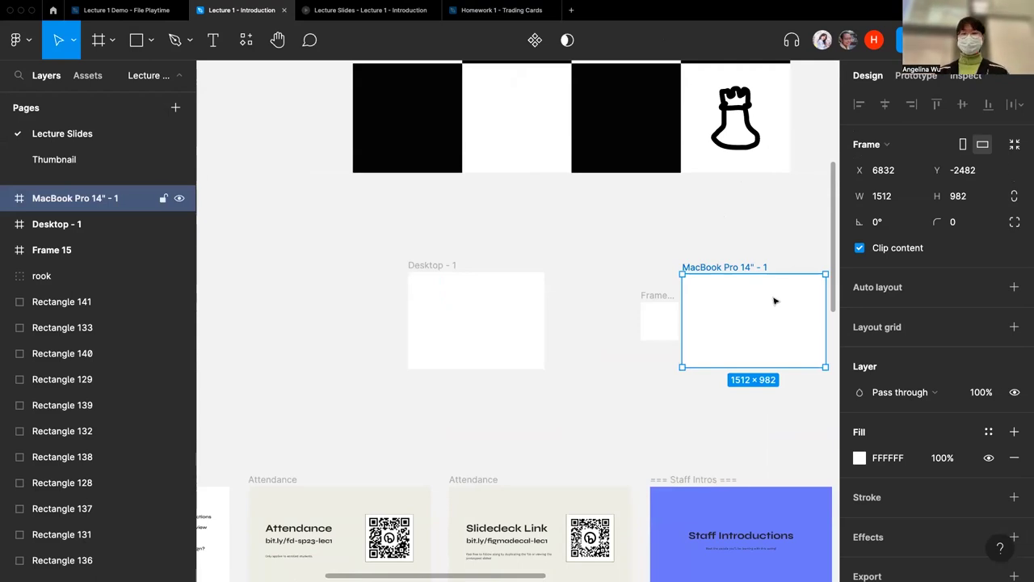
left_click(726, 234)
Advance the slide presentation to the slide about nested frames, and return to the Lecture 1 - Introduction design file.
key("ctrl+Tab")
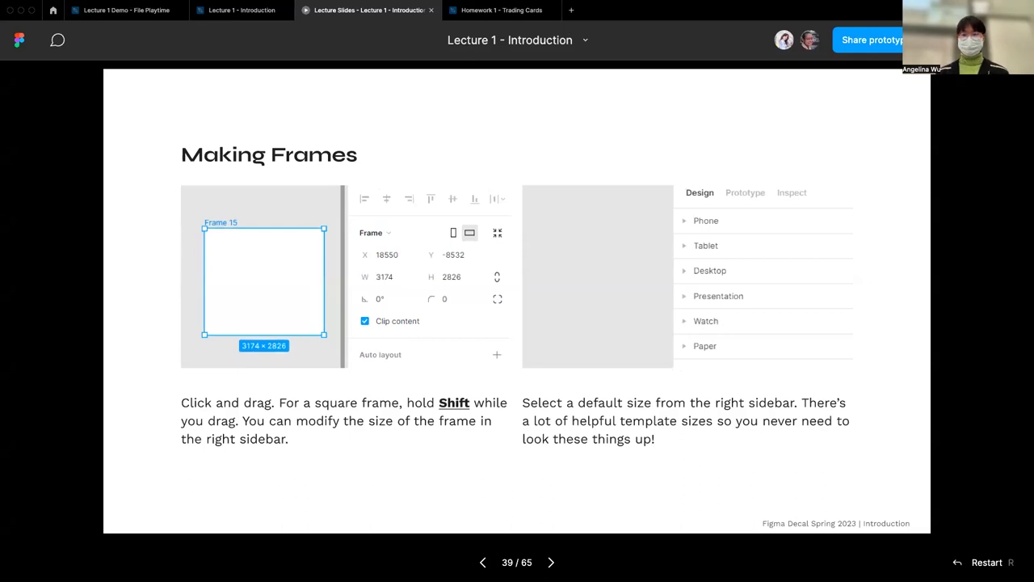
key("Right")
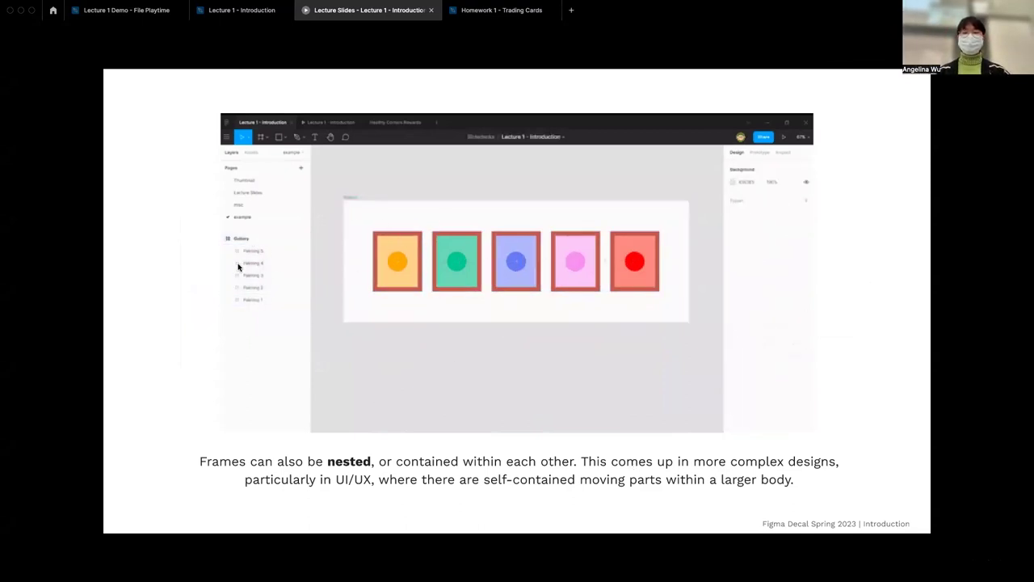
left_click(110, 8)
left_click(238, 10)
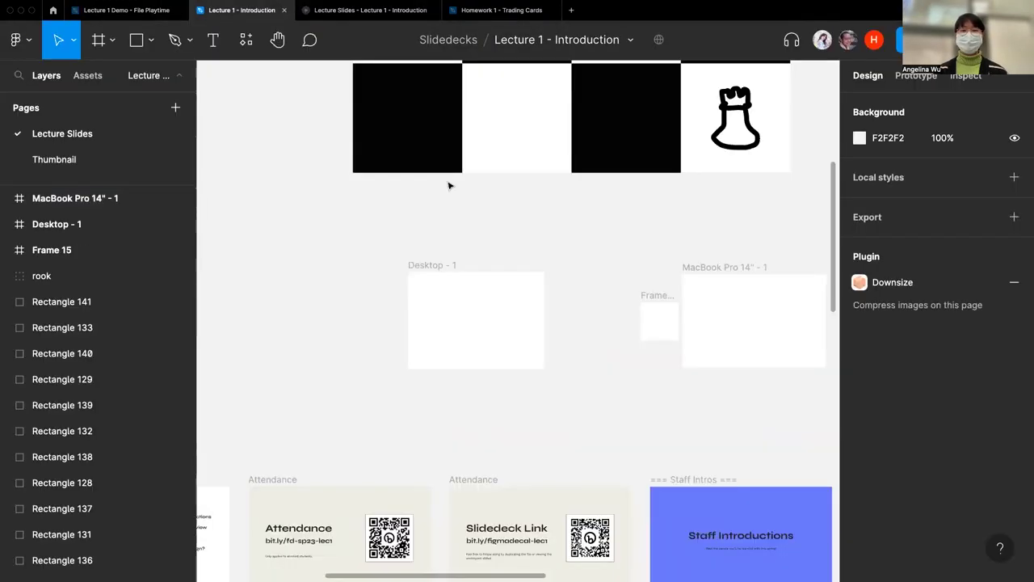
Place a text layer reading "ajsdklhgaklsdjfkla" inside Frame 15 and deselect it.
scroll(522, 251, "up", 5)
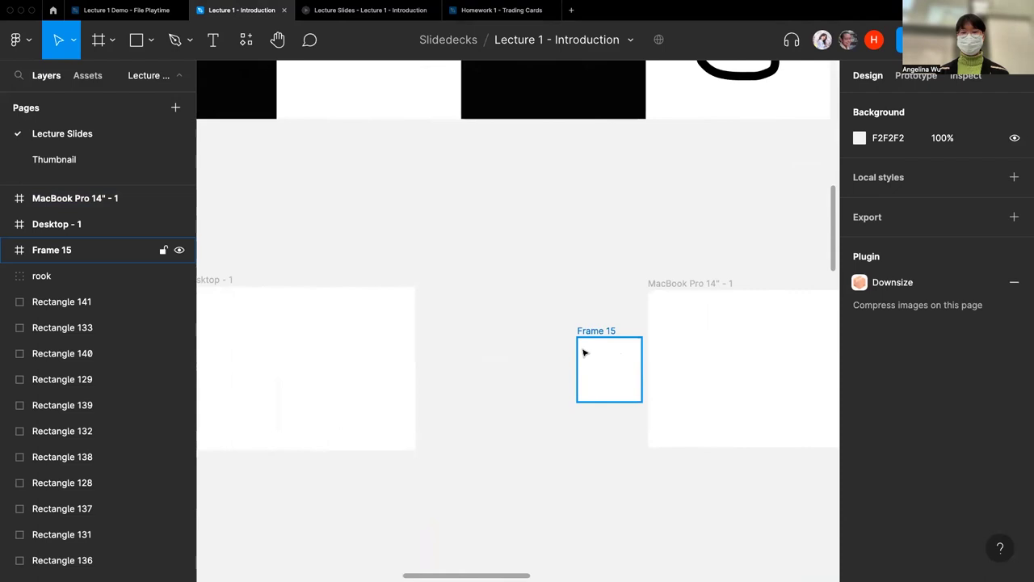
left_click(584, 353)
scroll(496, 351, "down", 3)
key("t")
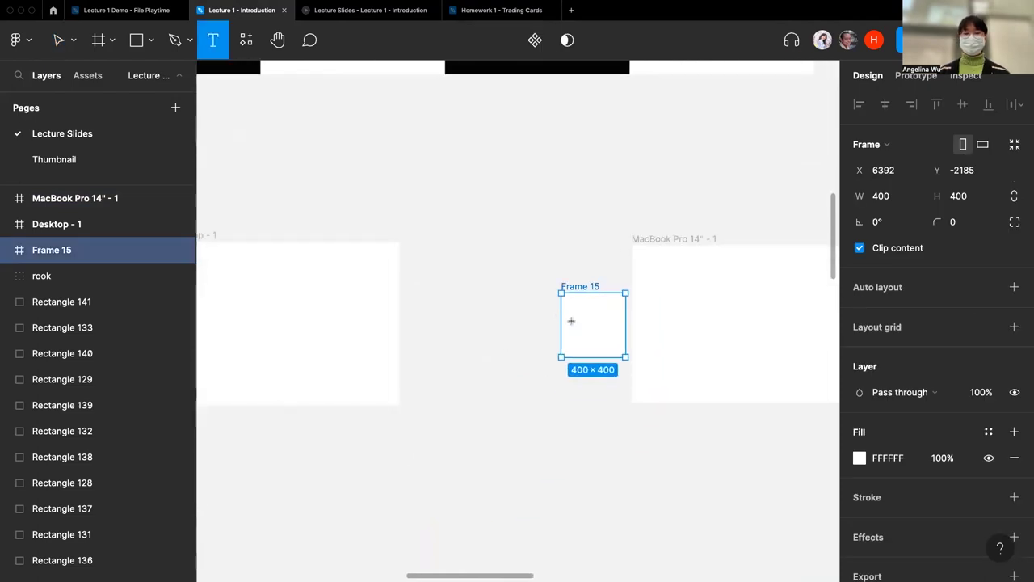
left_click(572, 321)
type("fasdjkghlaksdjfklasdkl")
key("Escape")
type("ajsdklhgaklsdjfkla")
key("Escape")
left_click(566, 273)
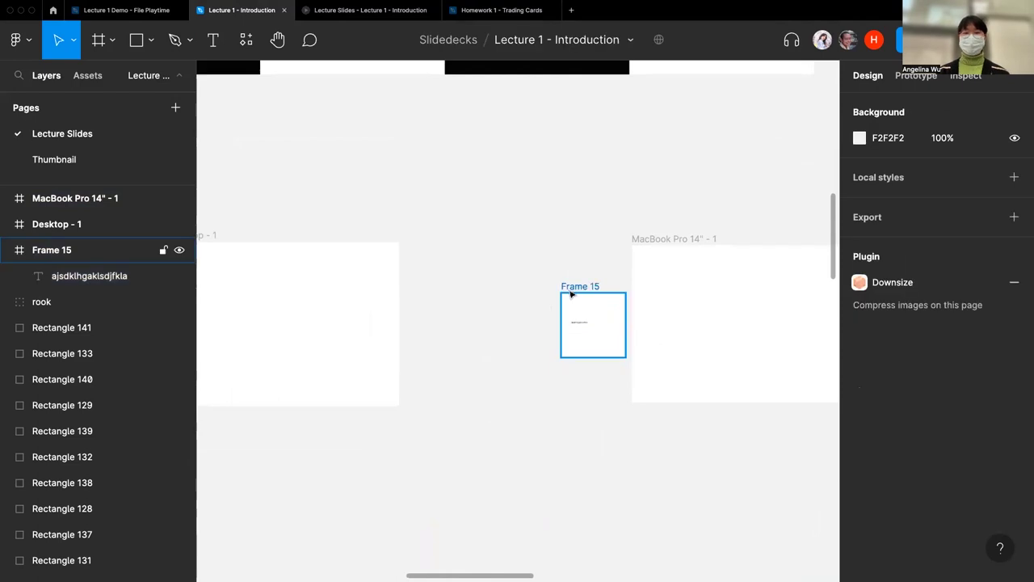
Give Frame 15 a black 1 px inside stroke and nest it within the Desktop - 1 frame.
left_click(571, 295)
scroll(480, 304, "left", 5)
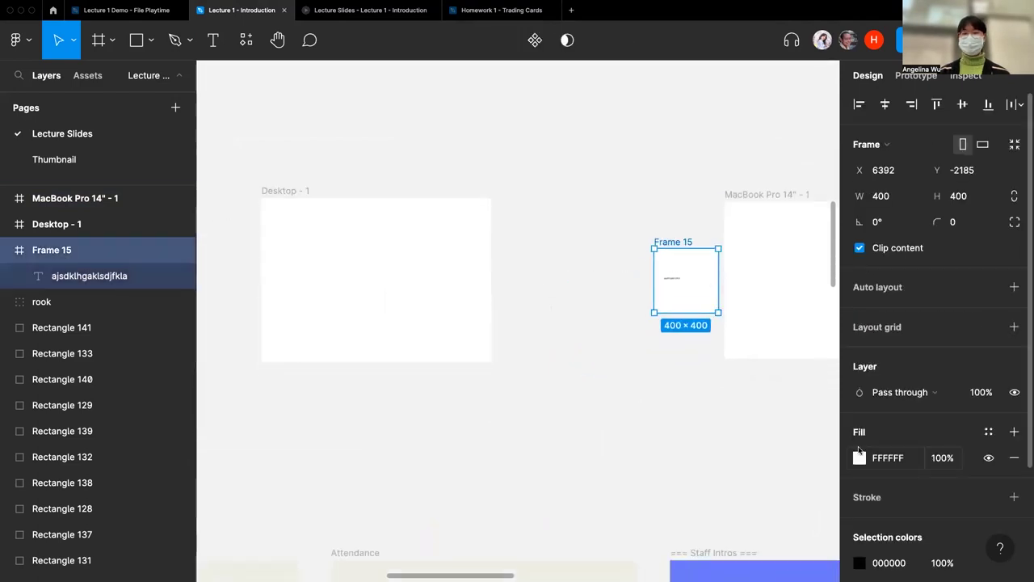
scroll(865, 477, "down", 3)
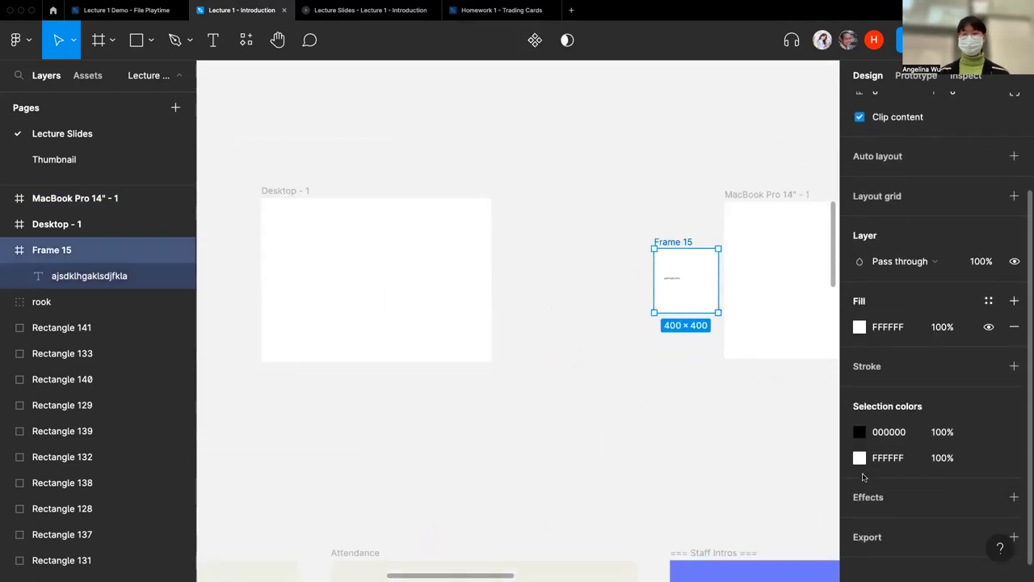
left_click(868, 360)
mouse_move(676, 270)
left_mouse_down()
mouse_move(480, 265)
mouse_move(466, 267)
mouse_move(469, 278)
mouse_move(427, 262)
mouse_move(391, 267)
left_mouse_up()
left_click(307, 190)
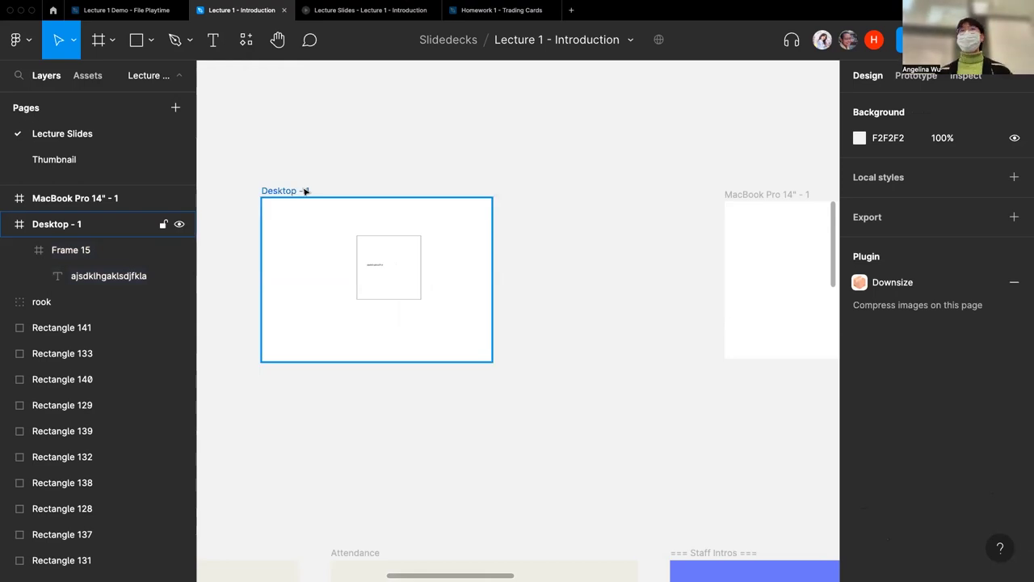
Shift the Desktop - 1 frame slightly, move Frame 15 out of it to just beside its right edge, and deselect.
left_click_drag(306, 191, 559, 199)
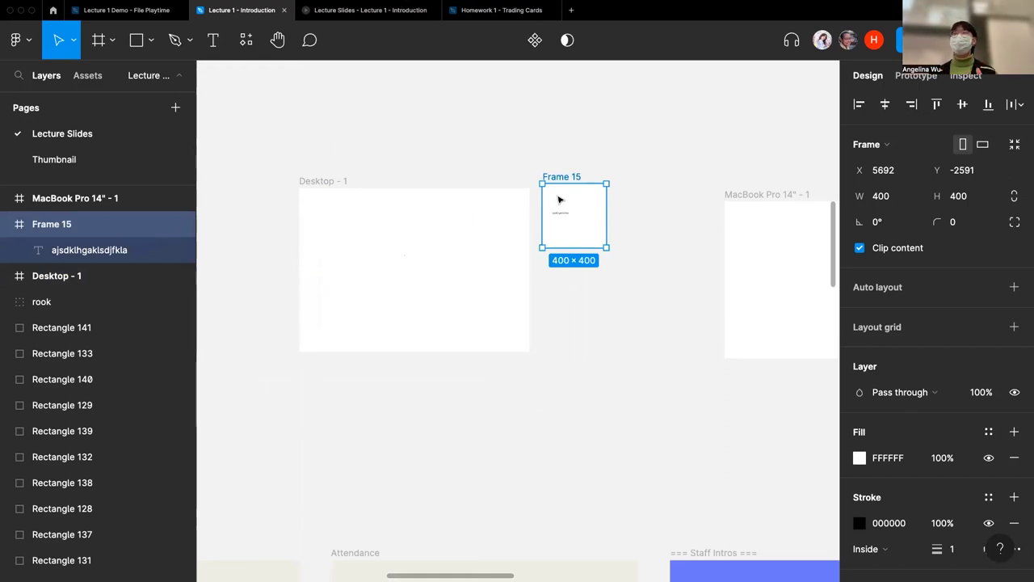
scroll(372, 235, "down", 5)
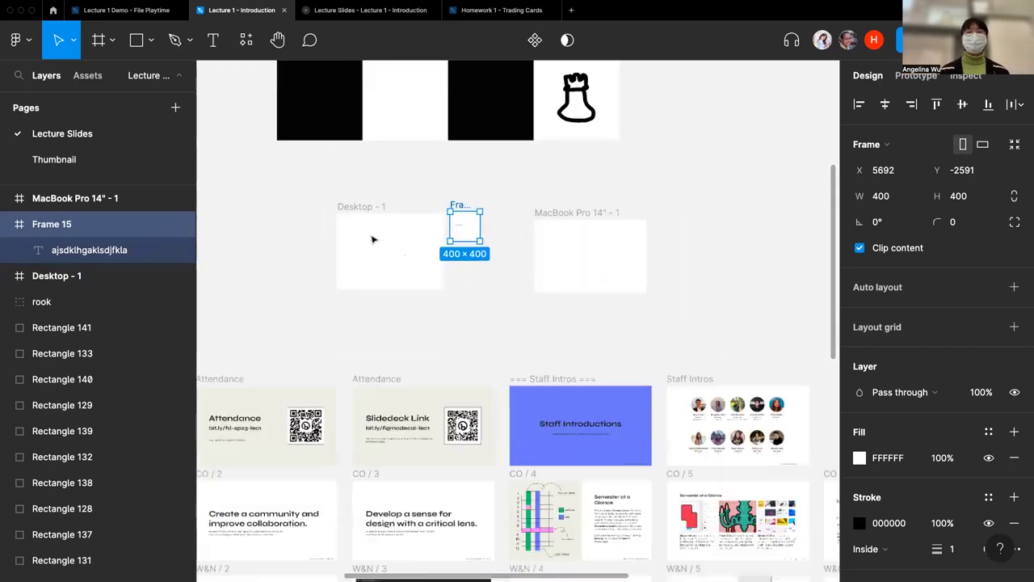
left_click(471, 305)
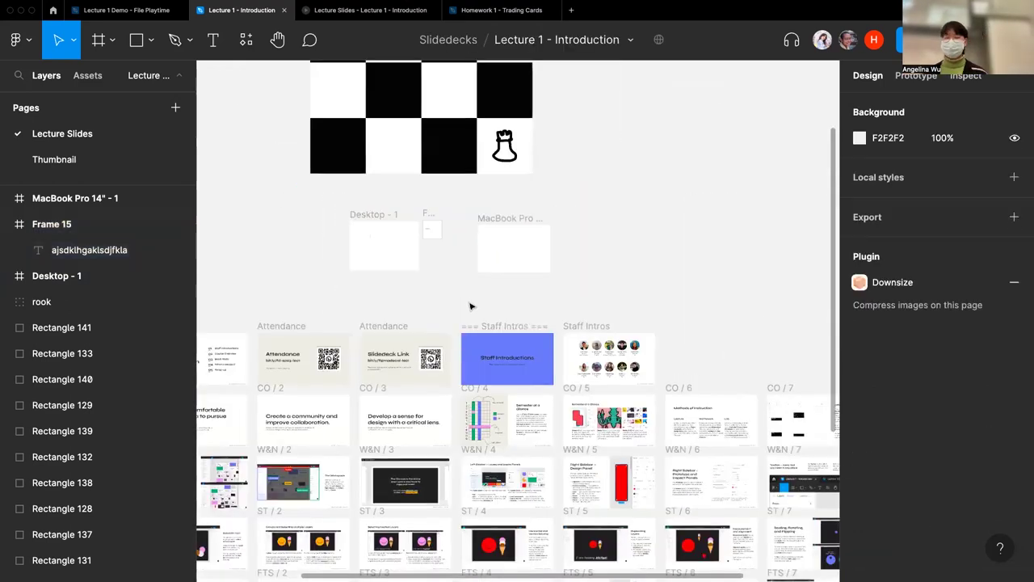
Show the Text, Text Properties and spellcheck slides in the presentation, and go back to Text Properties.
left_click(315, 13)
key("Right")
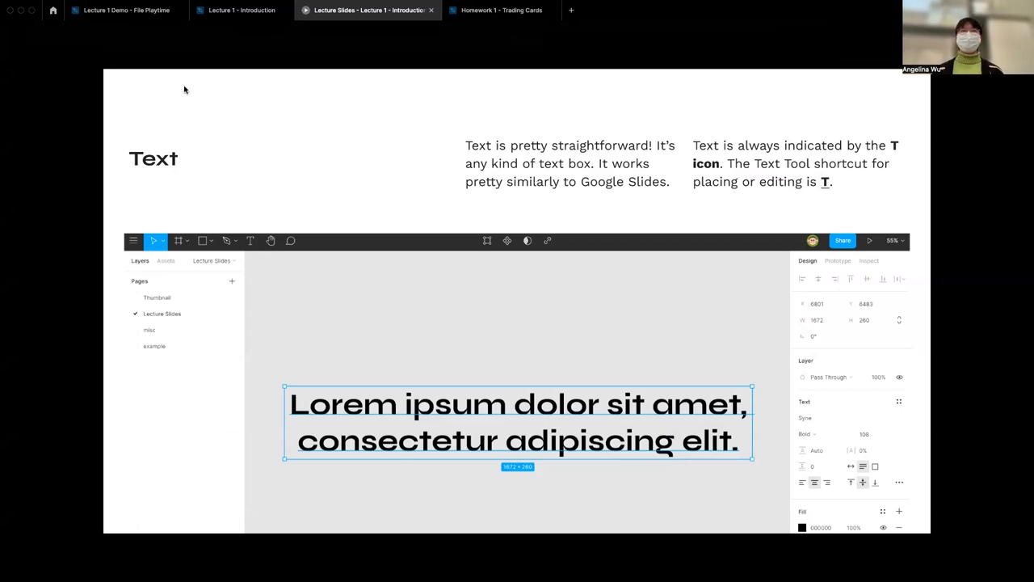
left_click(220, 12)
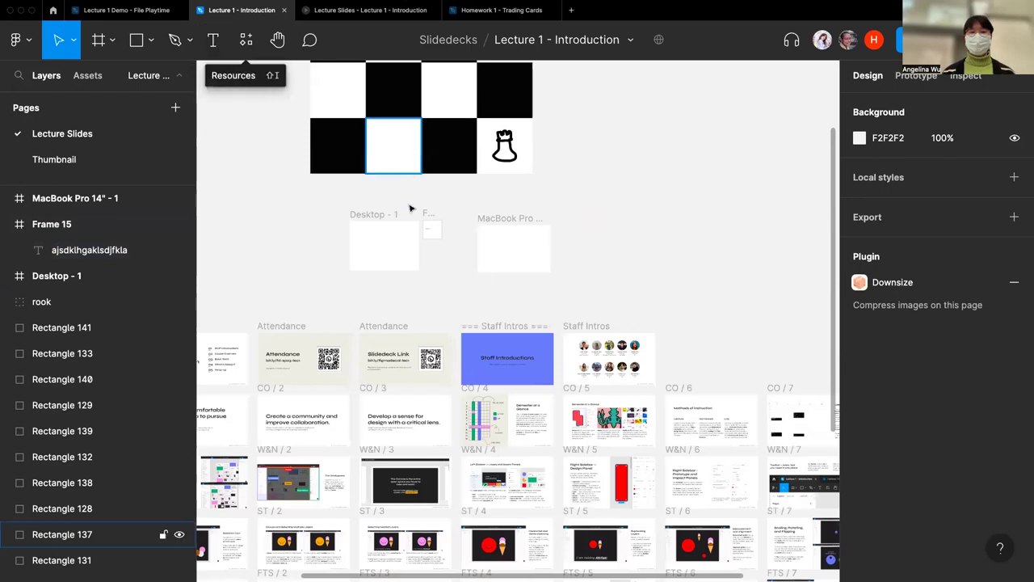
left_click(343, 12)
key("Right")
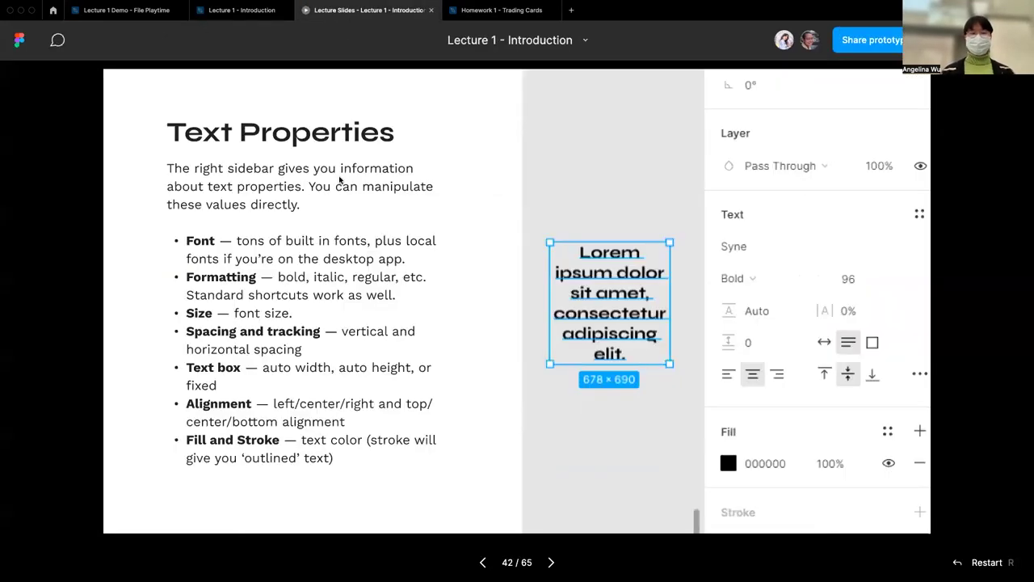
key("Right")
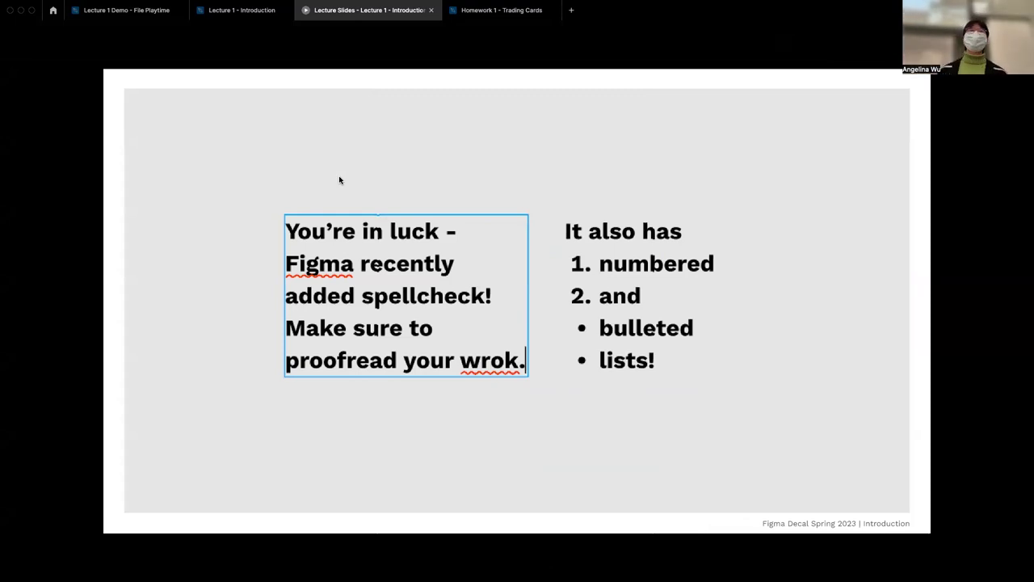
key("Right")
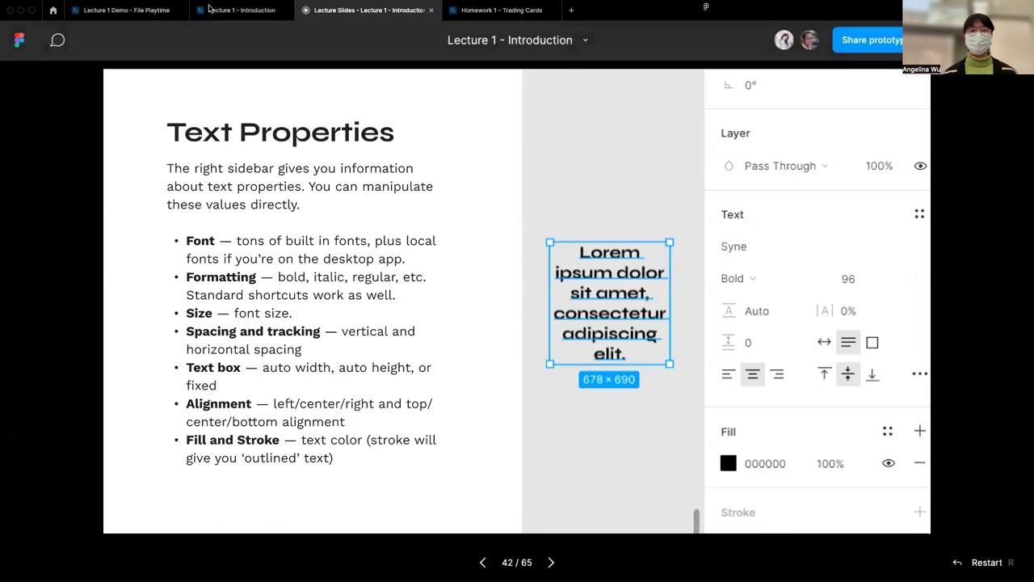
Leave the slide presentation for the Lecture 1 - Introduction design file and focus on the empty Desktop - 1 frame.
left_click(242, 10)
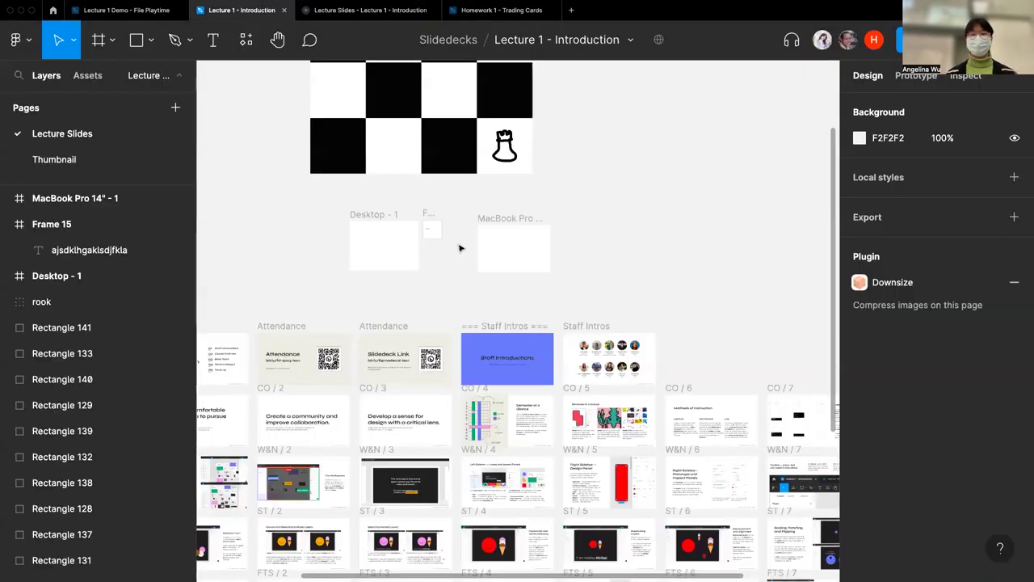
scroll(409, 243, "up", 5)
scroll(409, 244, "left", 5)
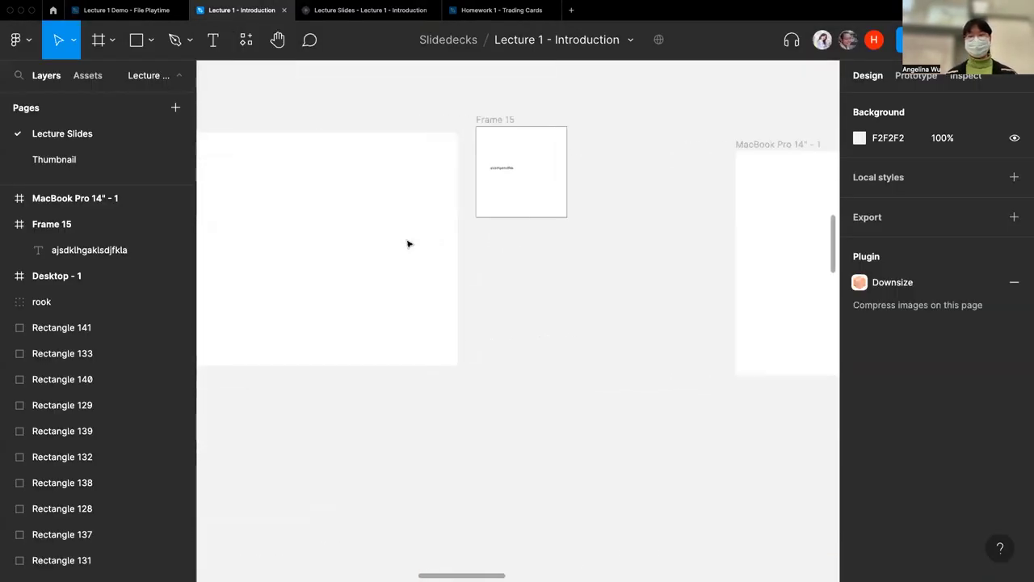
scroll(438, 248, "up", 3)
scroll(438, 249, "down", 1)
scroll(438, 249, "left", 2)
scroll(438, 248, "up", 1)
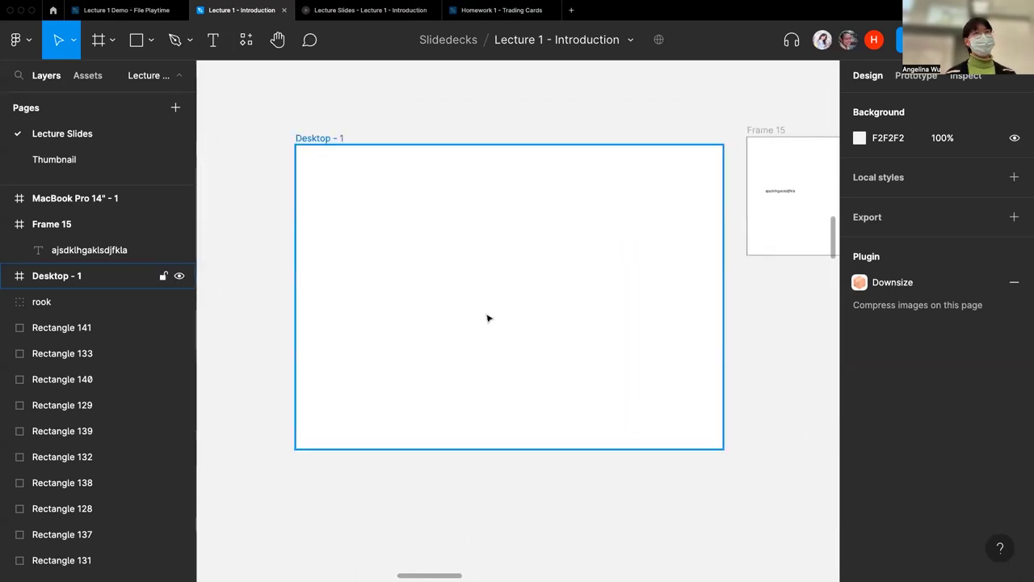
Try starting an empty text layer inside Desktop - 1 and another on the canvas outside the frame.
key("t")
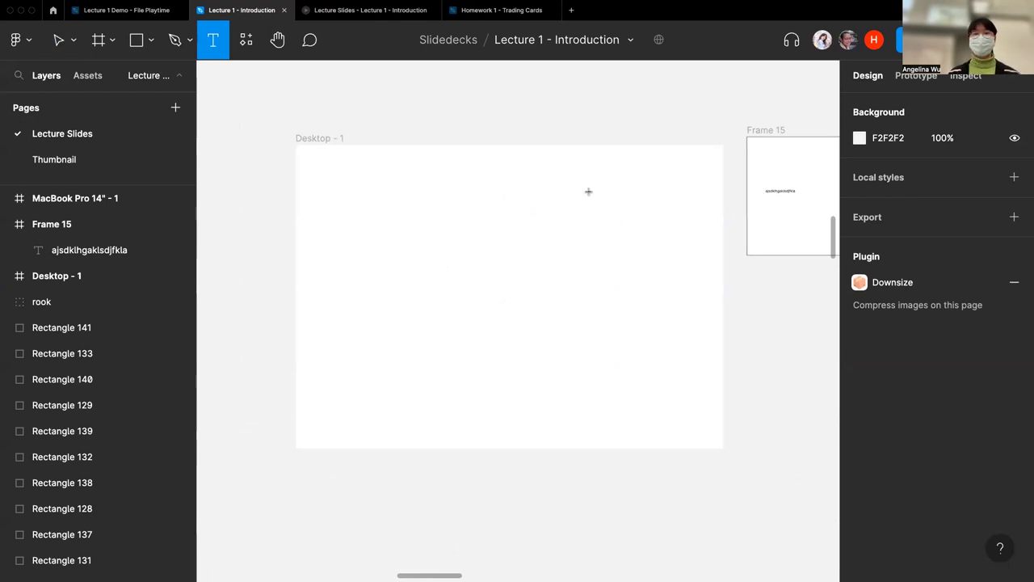
left_click(490, 254)
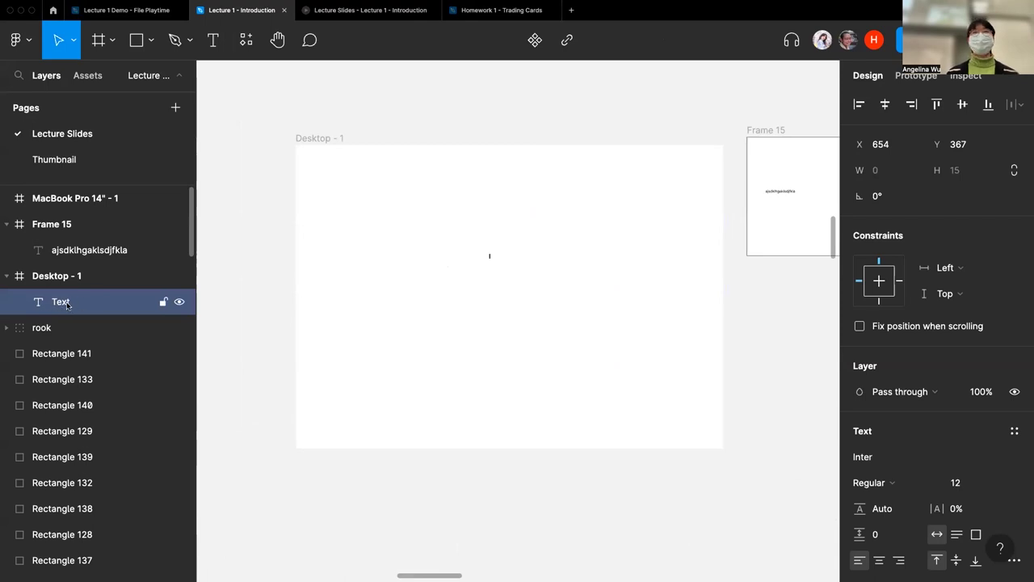
left_click(501, 117)
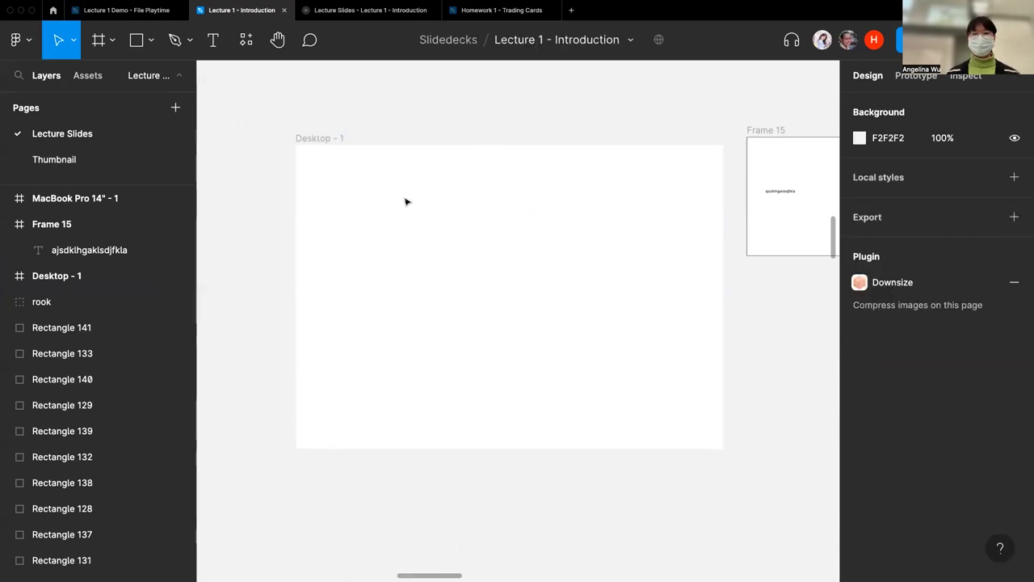
key("t")
left_click(466, 100)
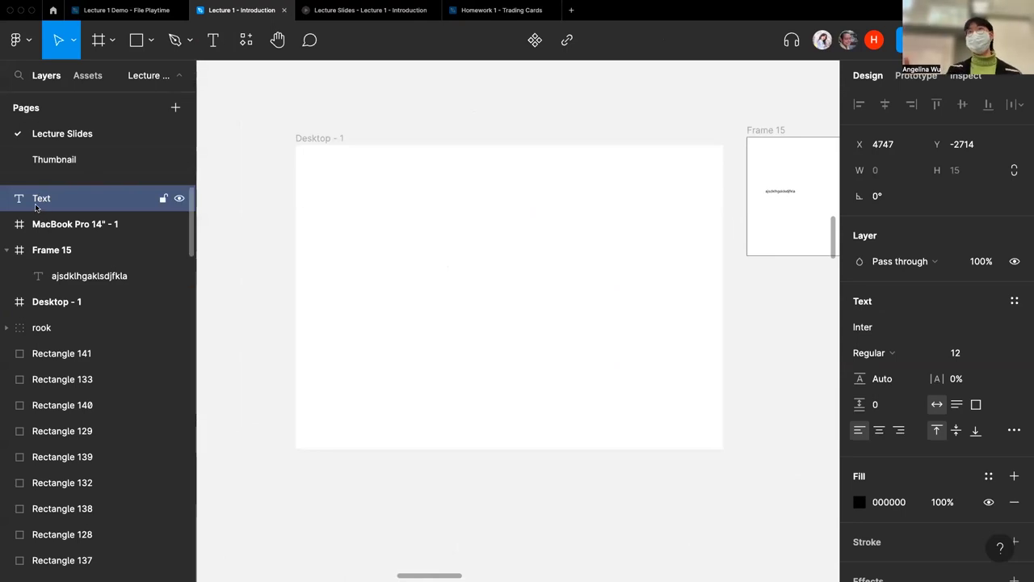
left_click(212, 282)
Place a text layer reading "Welcome to Figma Decal" inside the Desktop - 1 frame.
key("t")
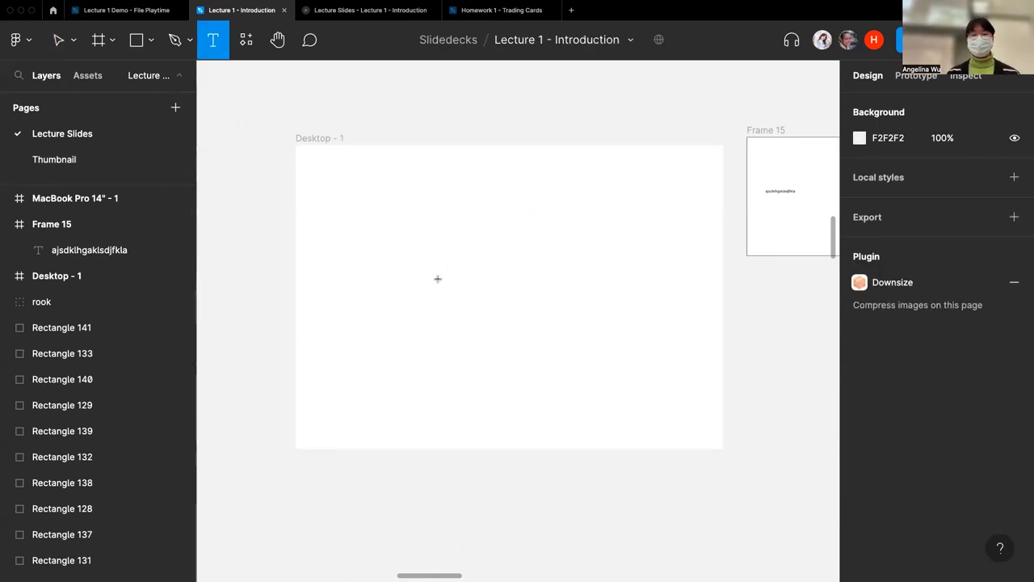
left_click(438, 280)
type("W")
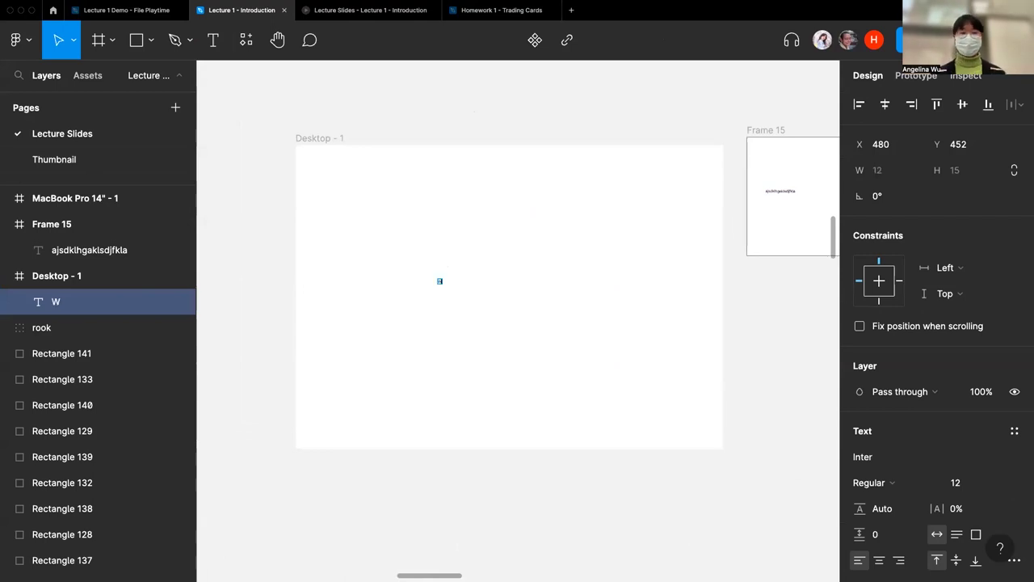
type("elcome to Figma Decal")
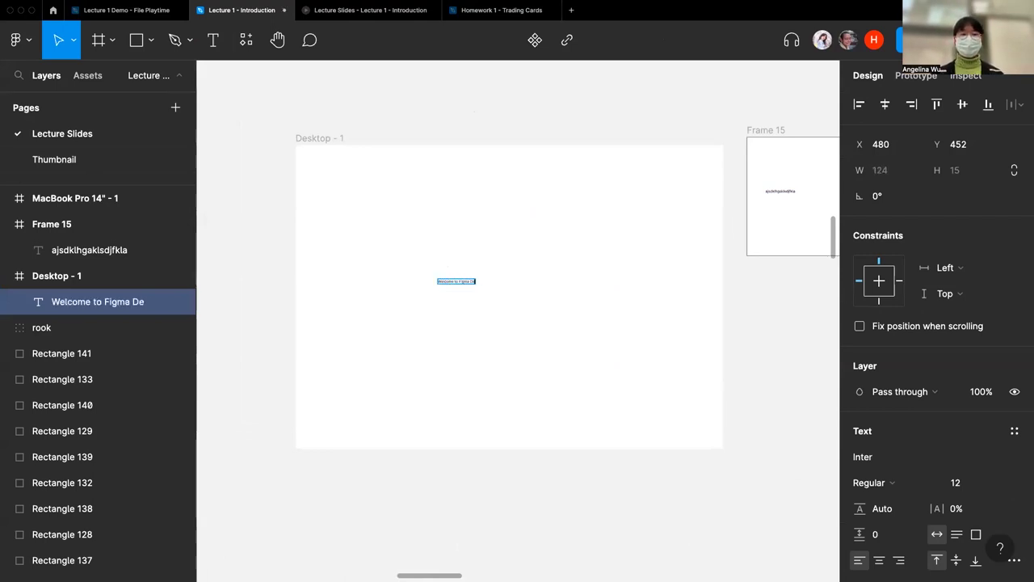
left_click(134, 299)
left_click(221, 291)
Rename the text layer inside Desktop - 1 to "Text!!! Text goes here!!!!".
left_click(134, 303)
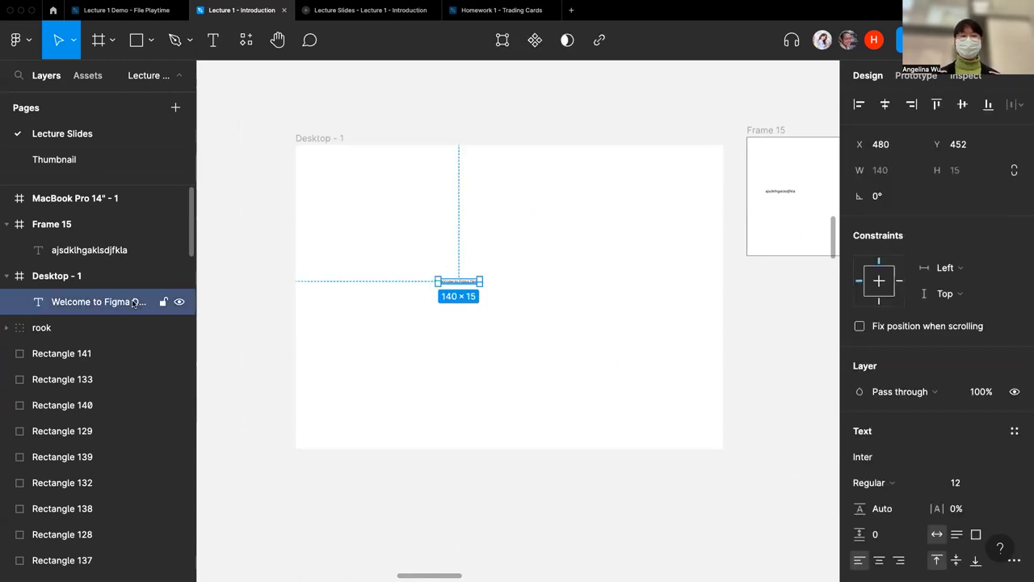
double_click(134, 301)
type("Text!!! Text go")
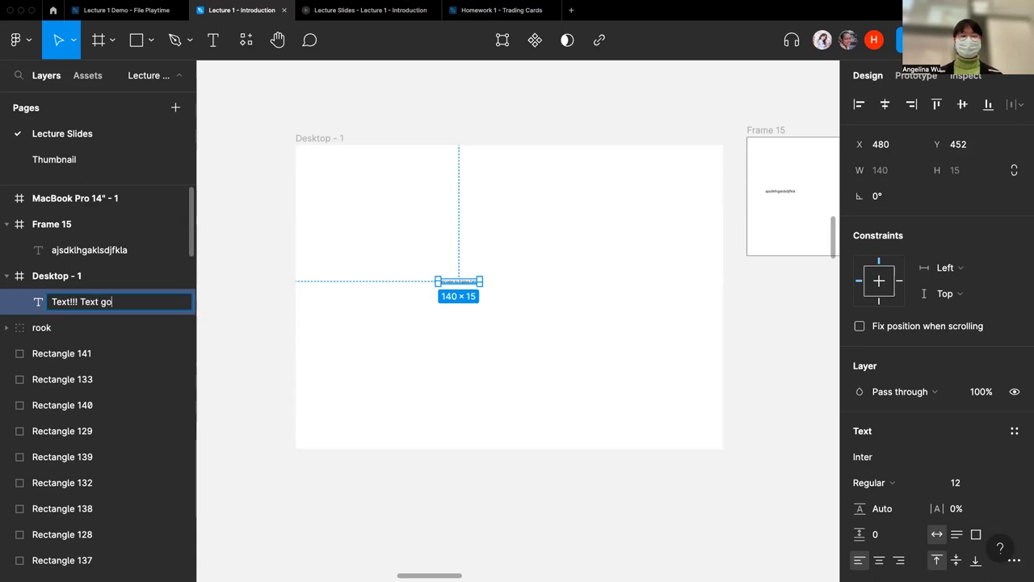
type("es here!!")
key("Return")
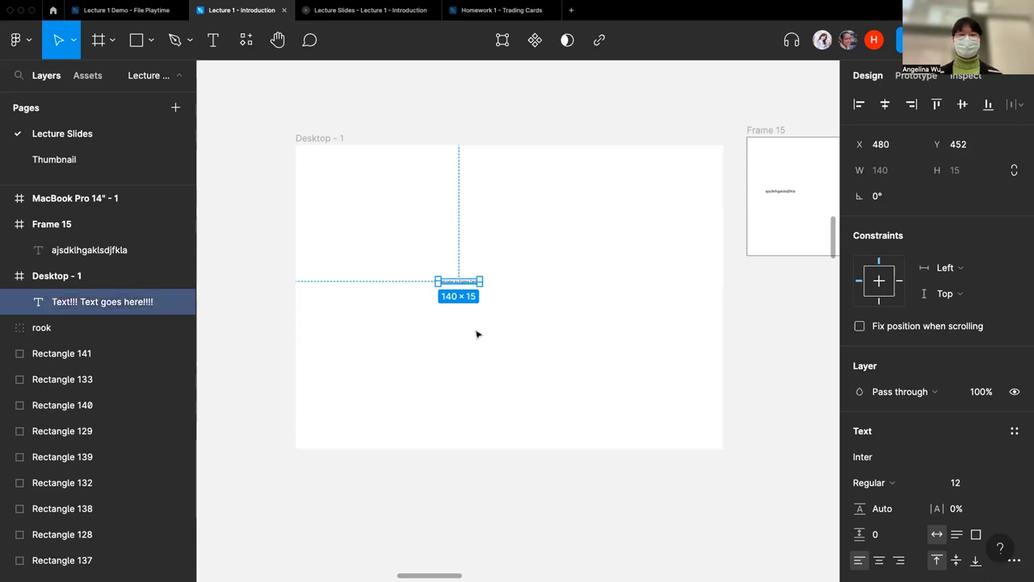
Replace the wording of the renamed text layer in Desktop - 1 with "hiiiiiiii" and deselect it.
left_click(476, 332)
double_click(454, 281)
type("asdgaksdfkajd")
key("BackSpace")
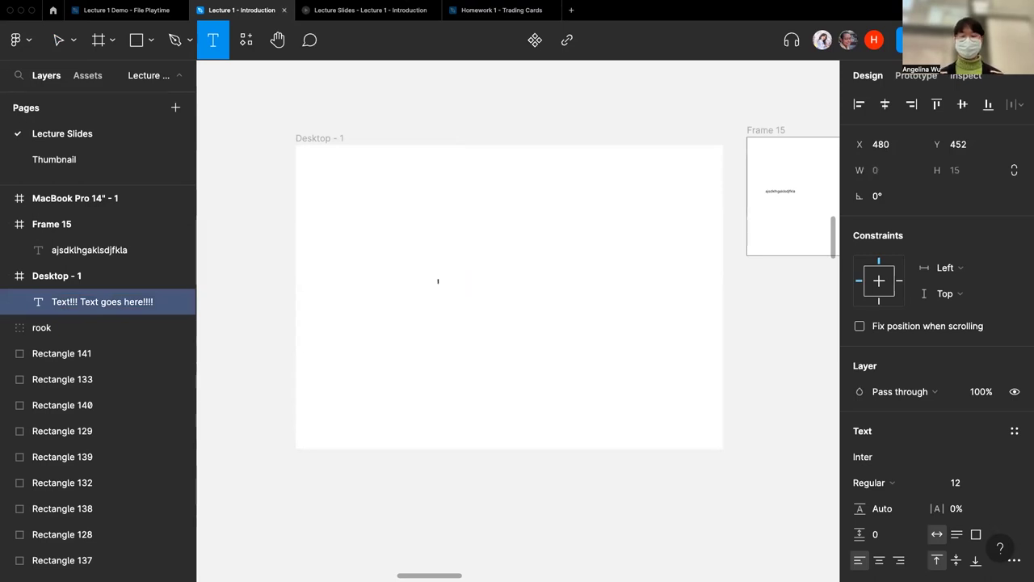
type("asd")
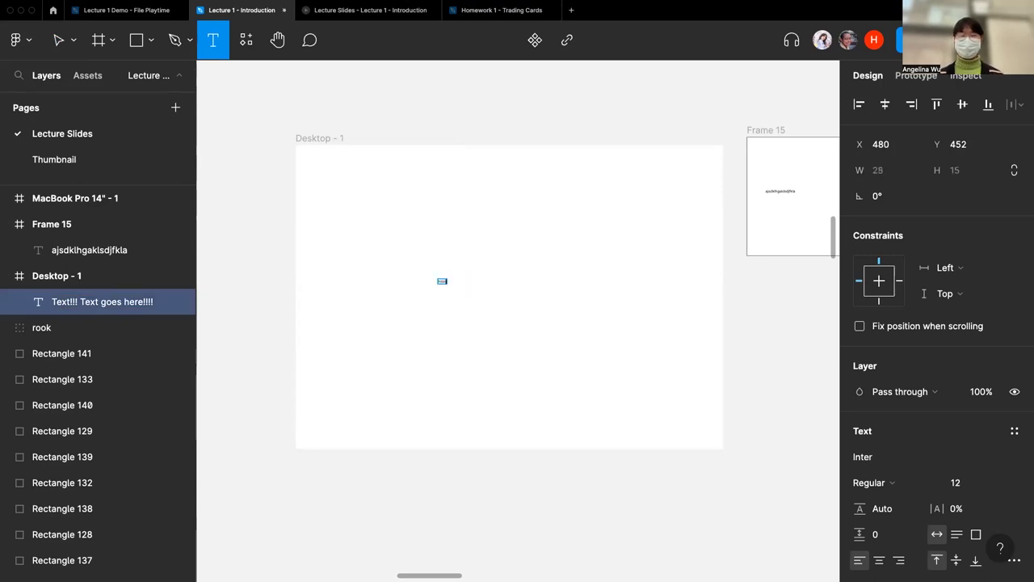
key("Escape")
left_click(563, 288)
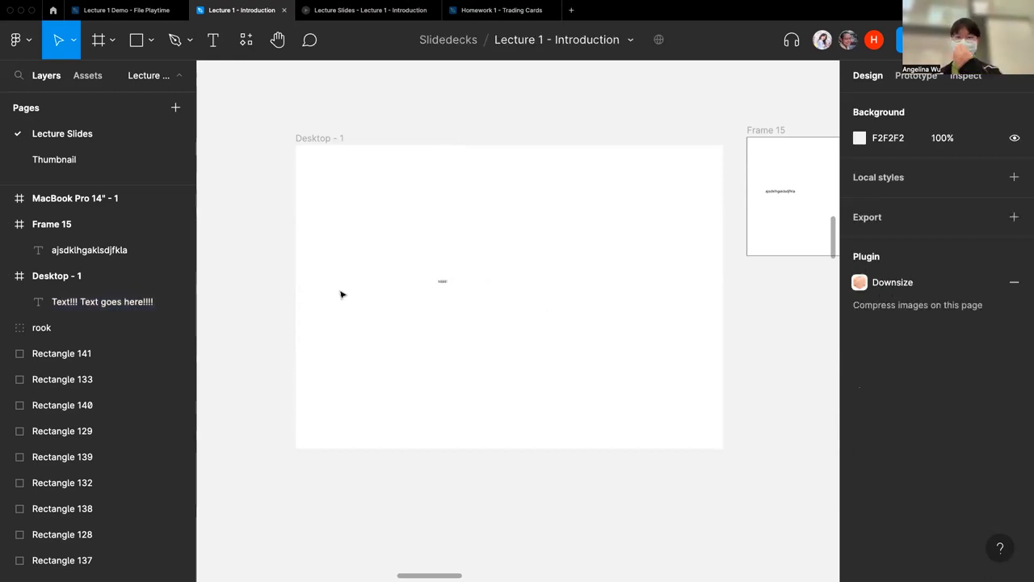
Set the font size of the "hiiiiiiii" text to the preset value 36.
left_click(442, 282)
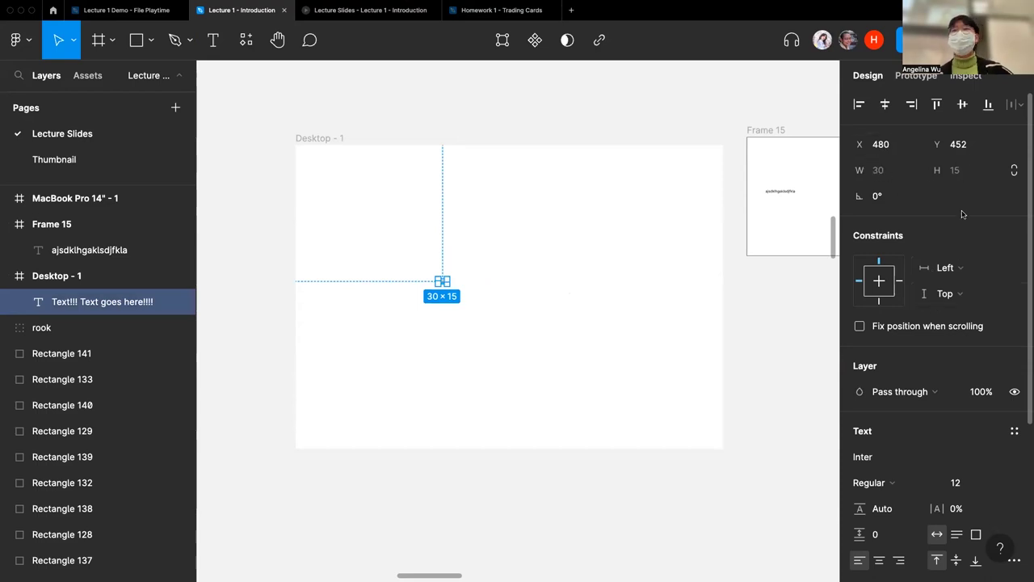
scroll(965, 243, "down", 5)
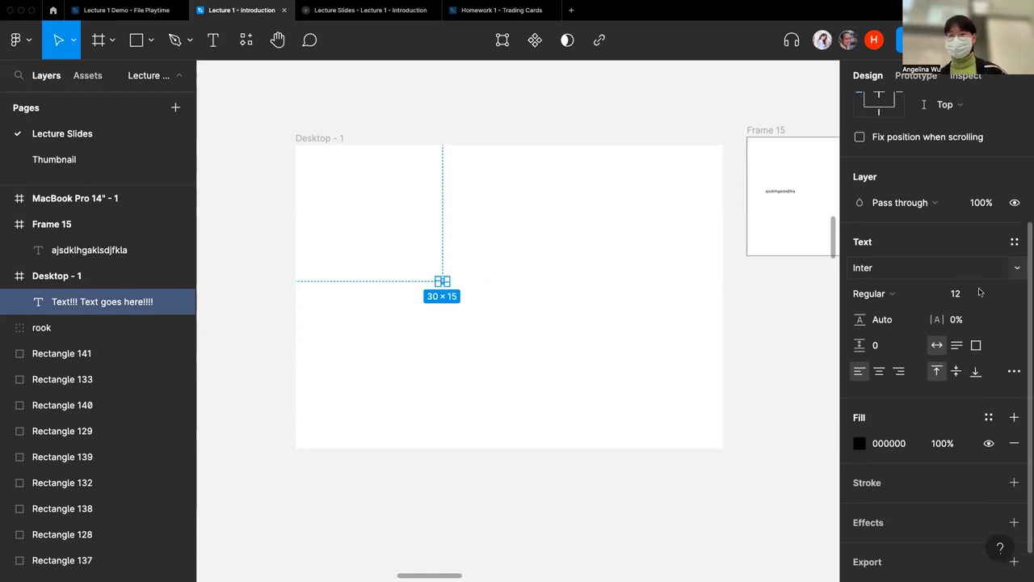
left_click(990, 296)
left_click(982, 450)
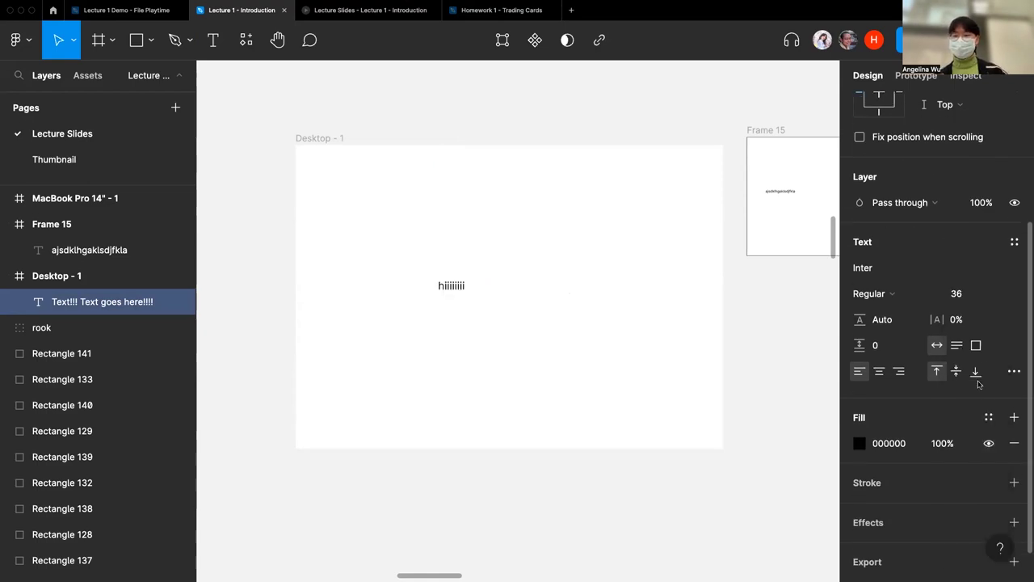
Check the preset sizes for the "hiiiiiiii" text and enter a custom font size of 144.
left_click(956, 294)
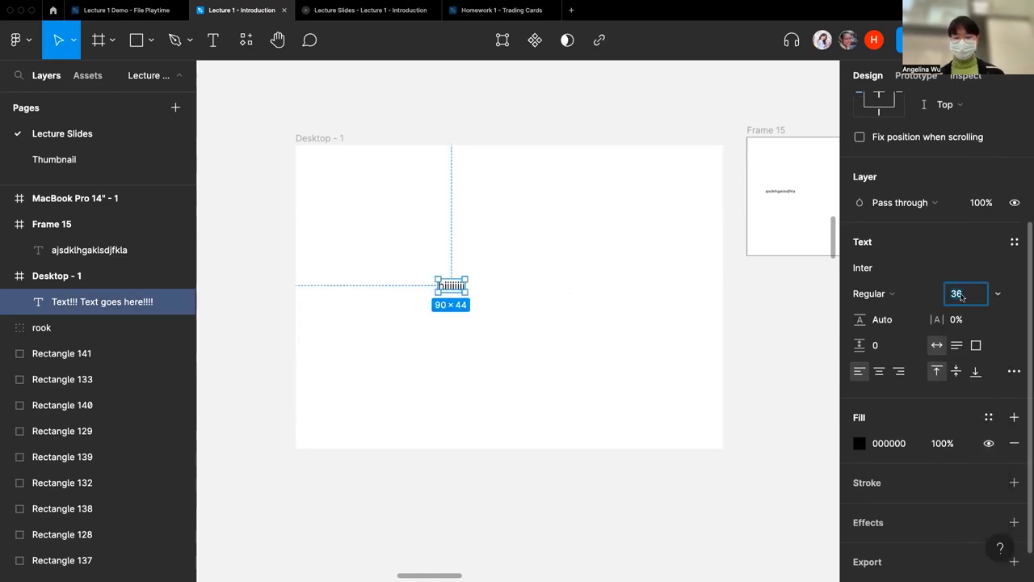
left_click(999, 295)
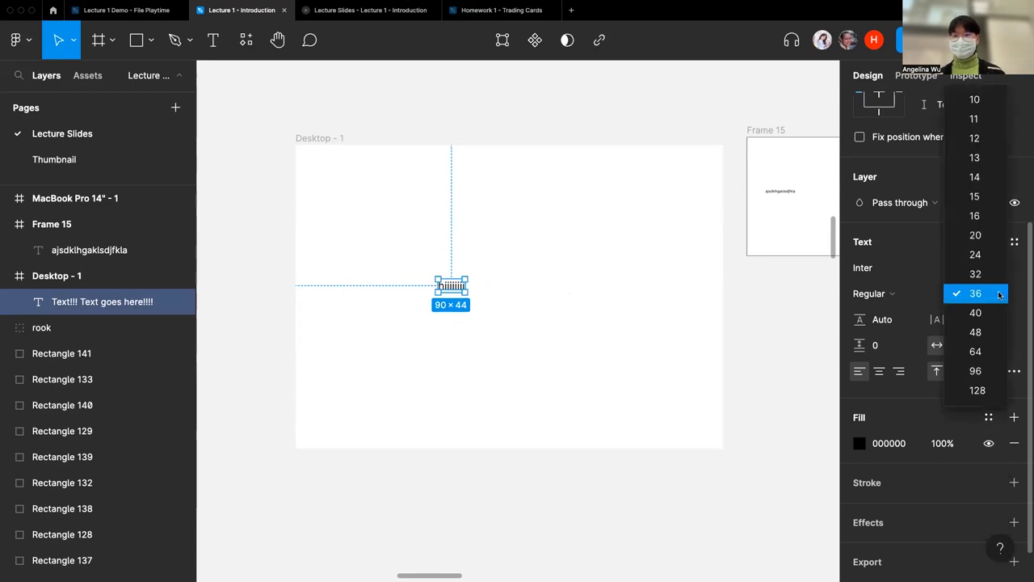
left_click(957, 293)
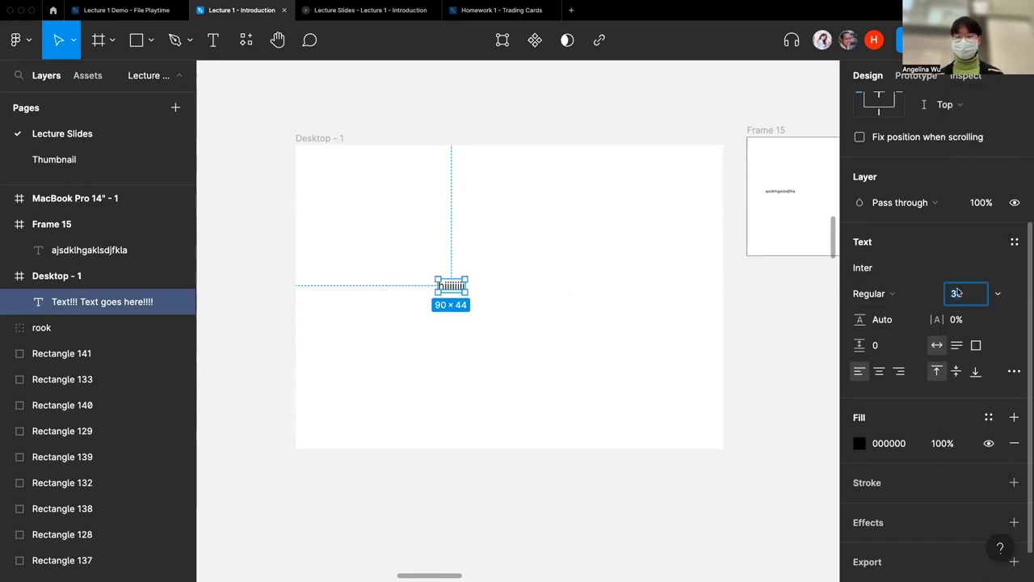
type("14")
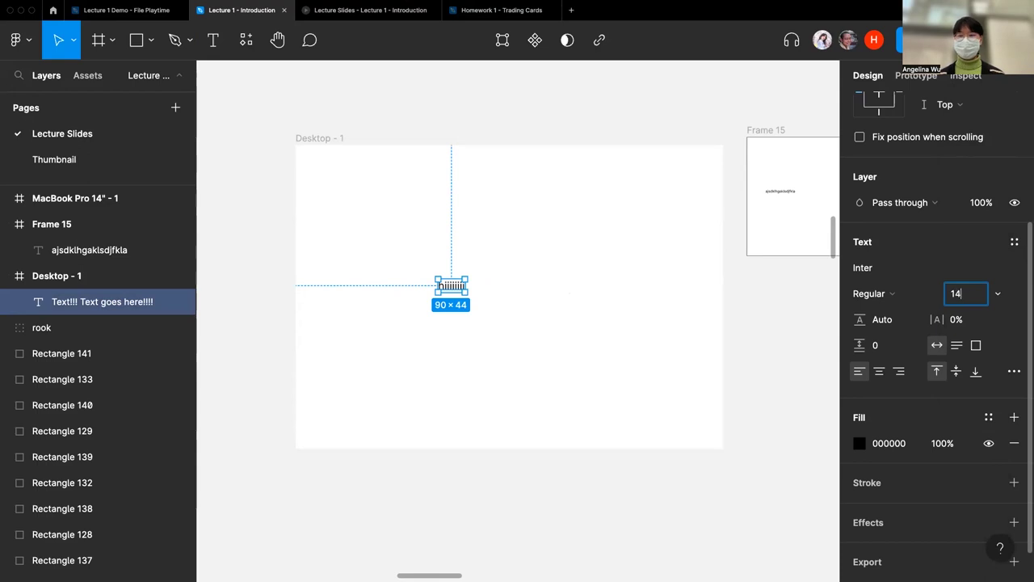
type("4")
key("Return")
Change the font of the "hiiiiiiii" text to Comic Sans MS.
left_click(916, 273)
type("Syne")
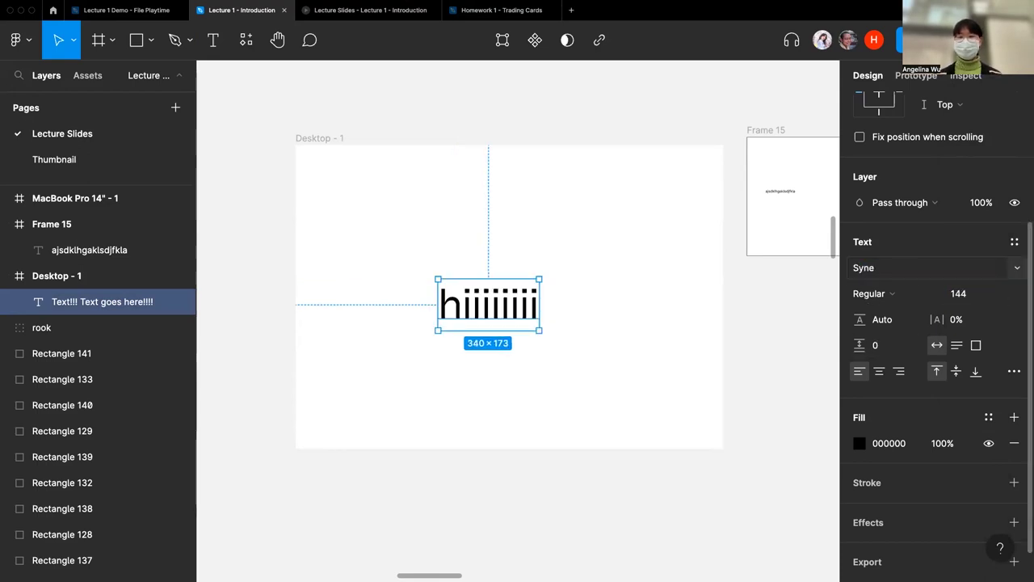
type("Comic Sans MS")
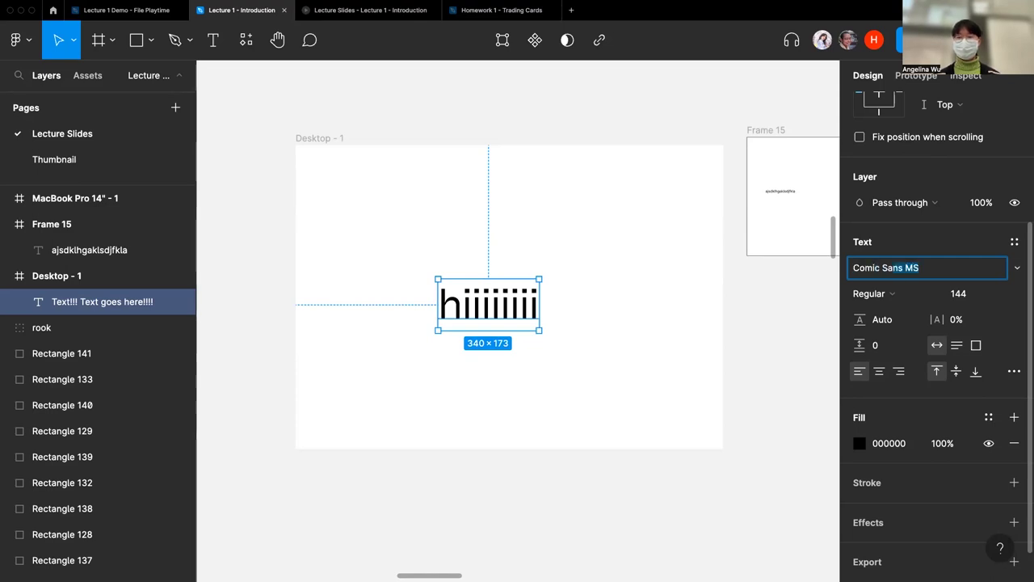
key("Return")
Browse the list of available fonts, apply Faustina to the "hiiiiiiii" text, and deselect it.
left_click(1013, 272)
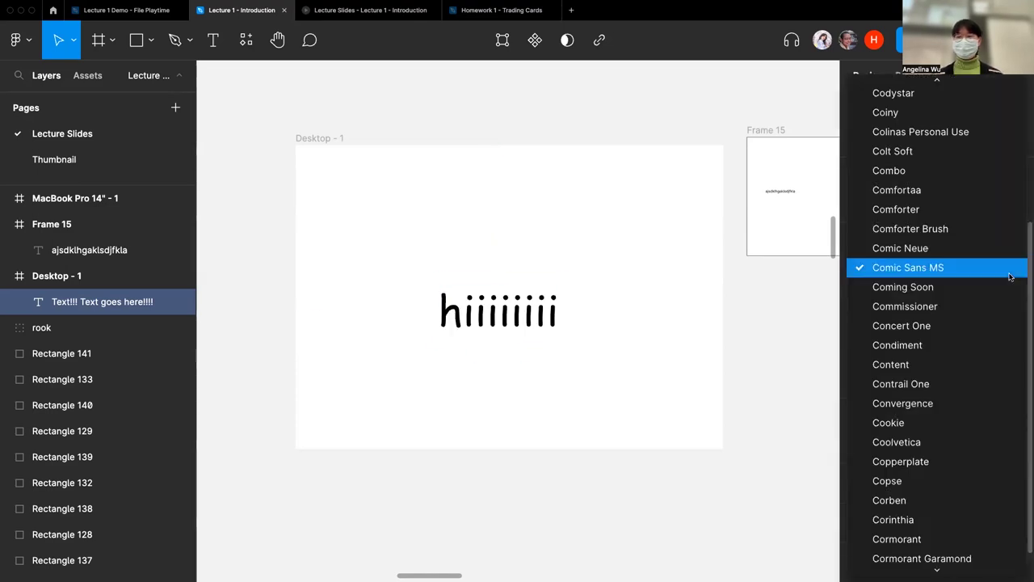
scroll(967, 285, "down", 4)
scroll(967, 285, "up", 20)
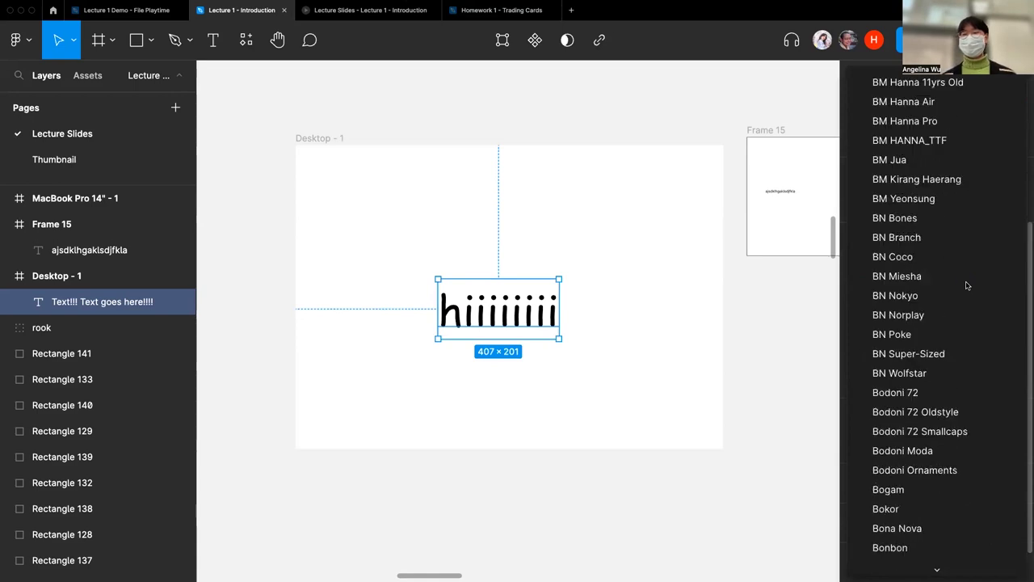
scroll(966, 285, "up", 5)
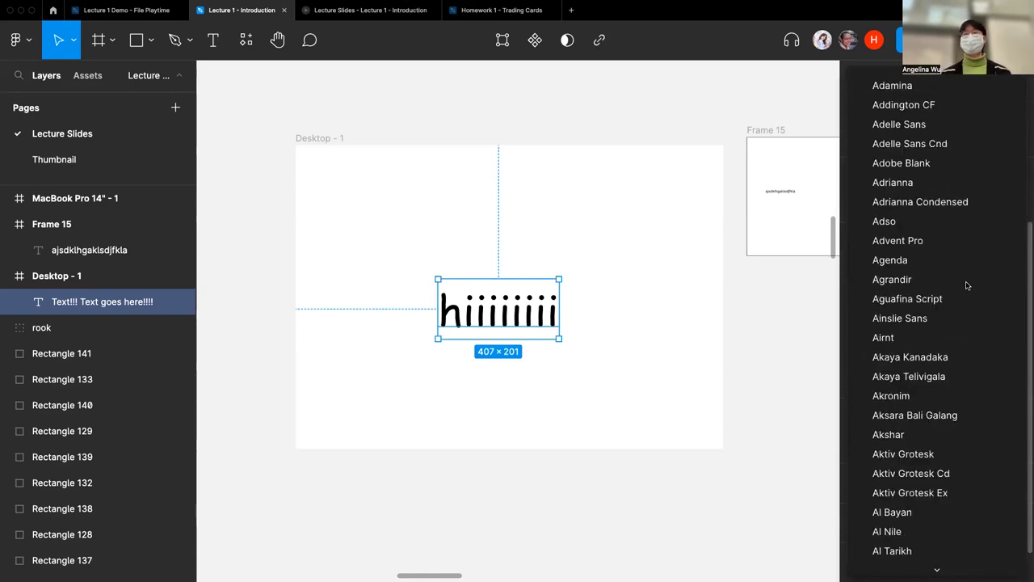
scroll(967, 285, "down", 10)
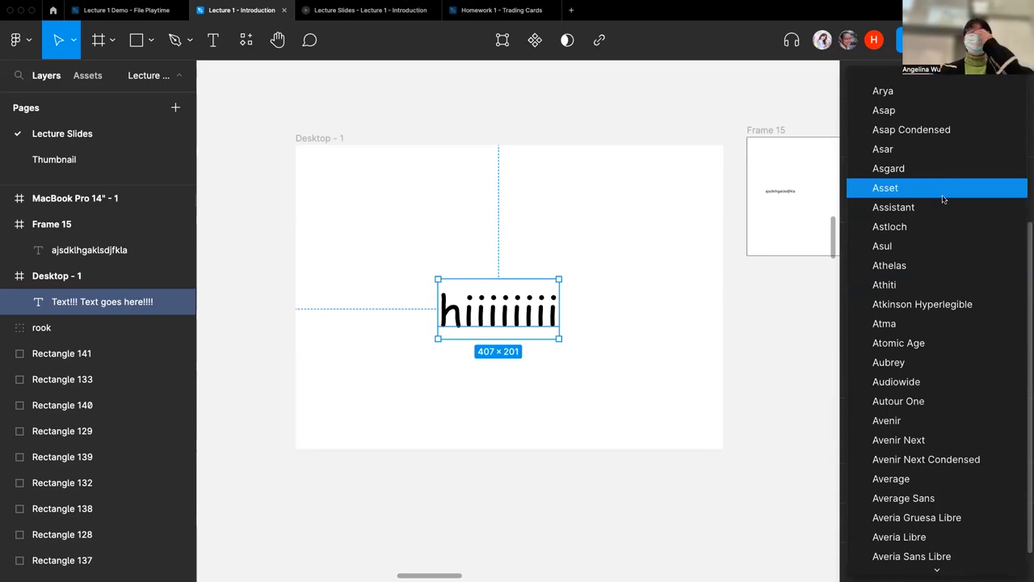
scroll(942, 199, "down", 15)
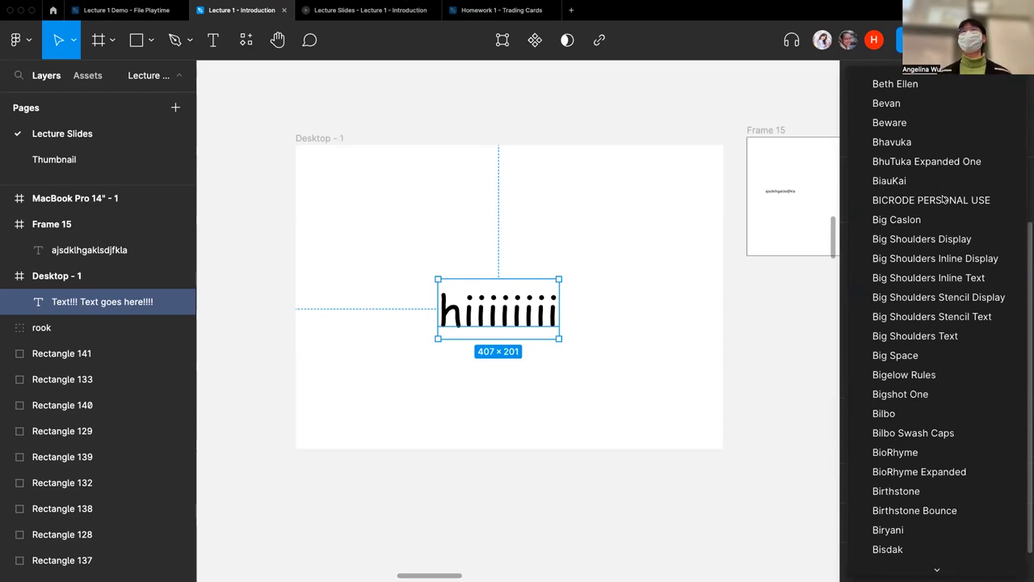
scroll(943, 199, "down", 20)
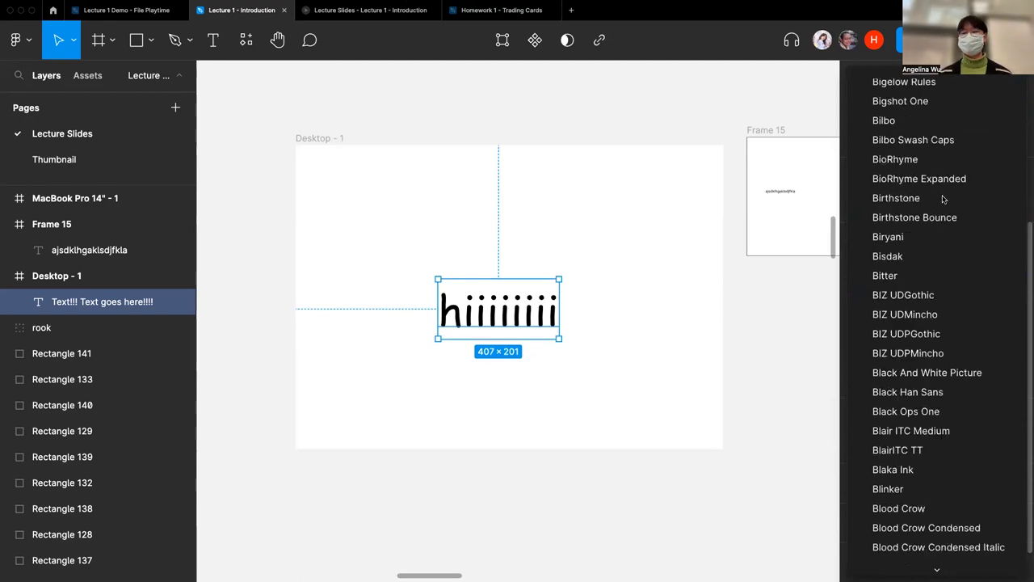
scroll(943, 199, "down", 15)
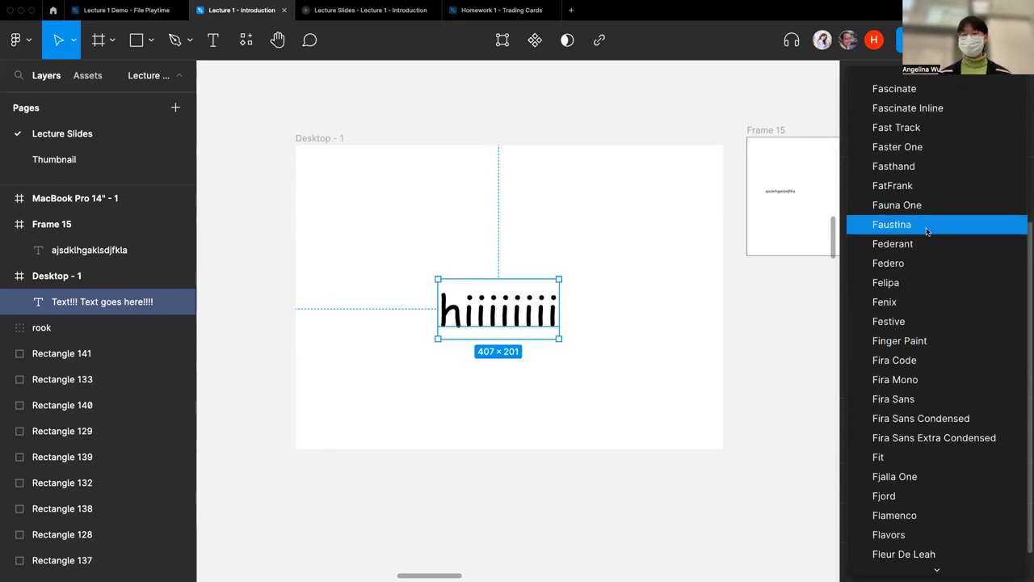
left_click(933, 224)
left_click(598, 330)
Set the font style of the "hiiiiiiii" text to Bold.
left_click(501, 307)
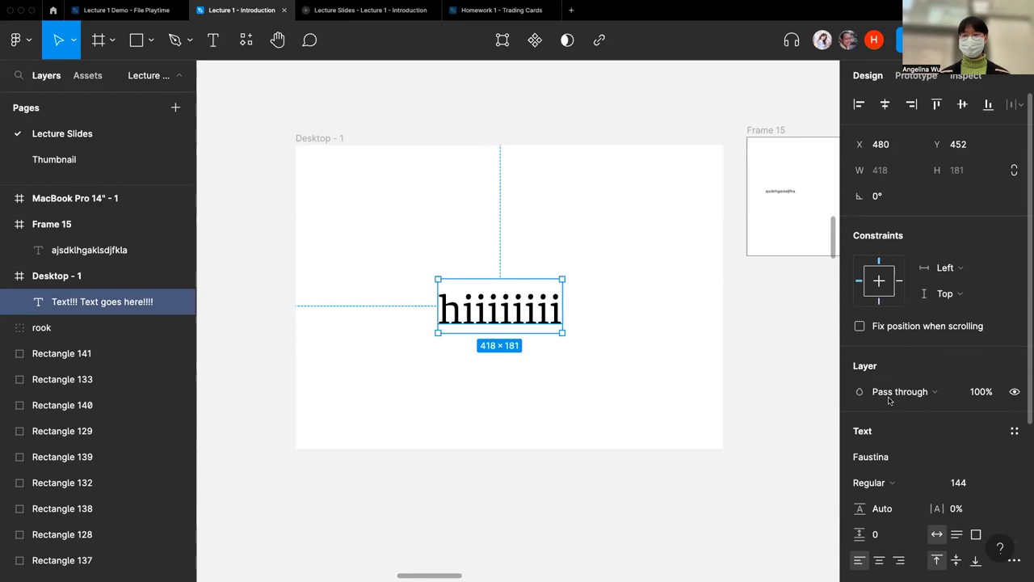
scroll(896, 316, "down", 5)
left_click(897, 317)
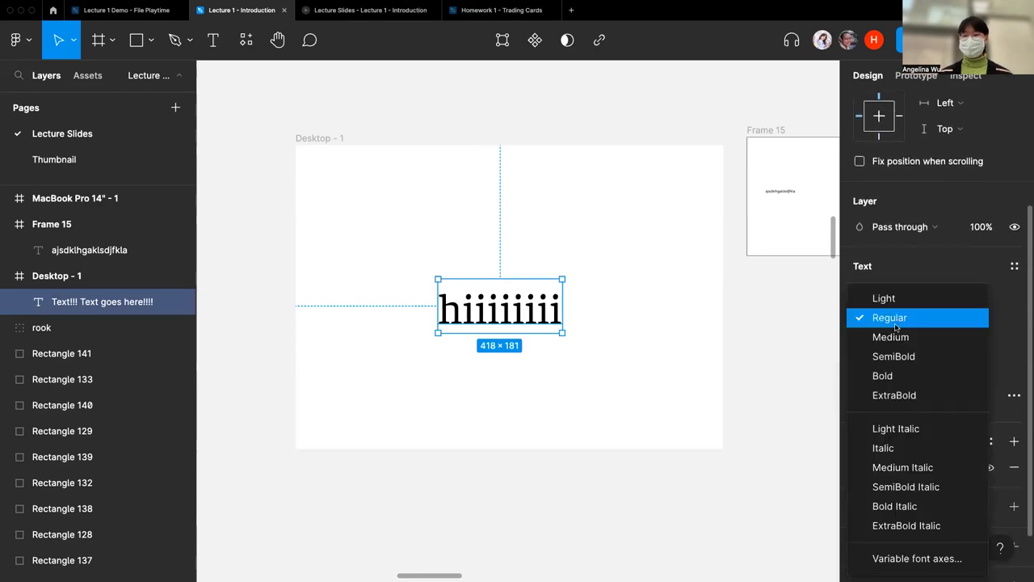
left_click(901, 374)
scroll(875, 266, "down", 2)
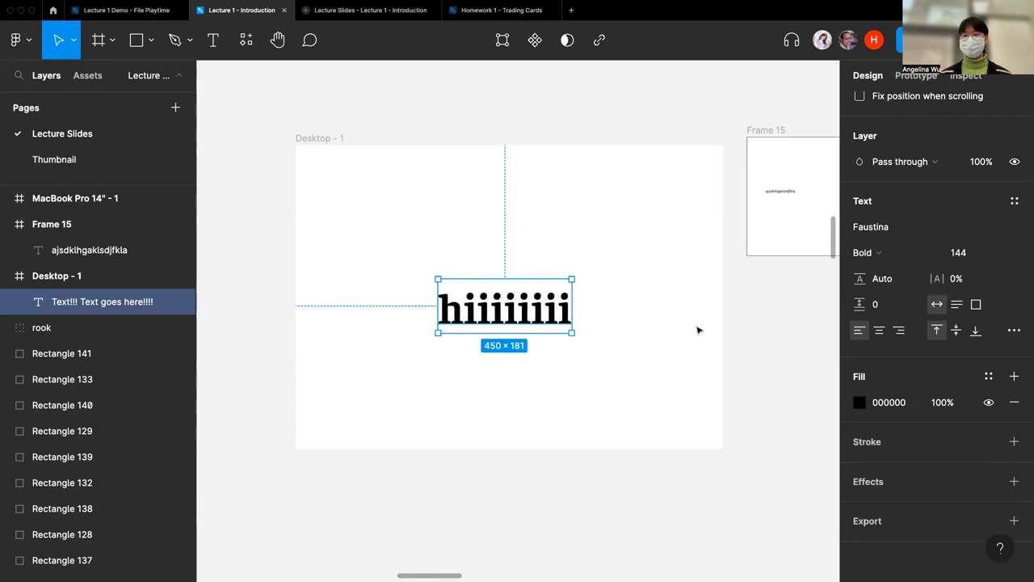
Replace the "hiiiiiiii" text with "Welcome to Figma Decal" and move it to the horizontal middle of the Desktop - 1 frame.
key("Return")
type("Welcome to Figma")
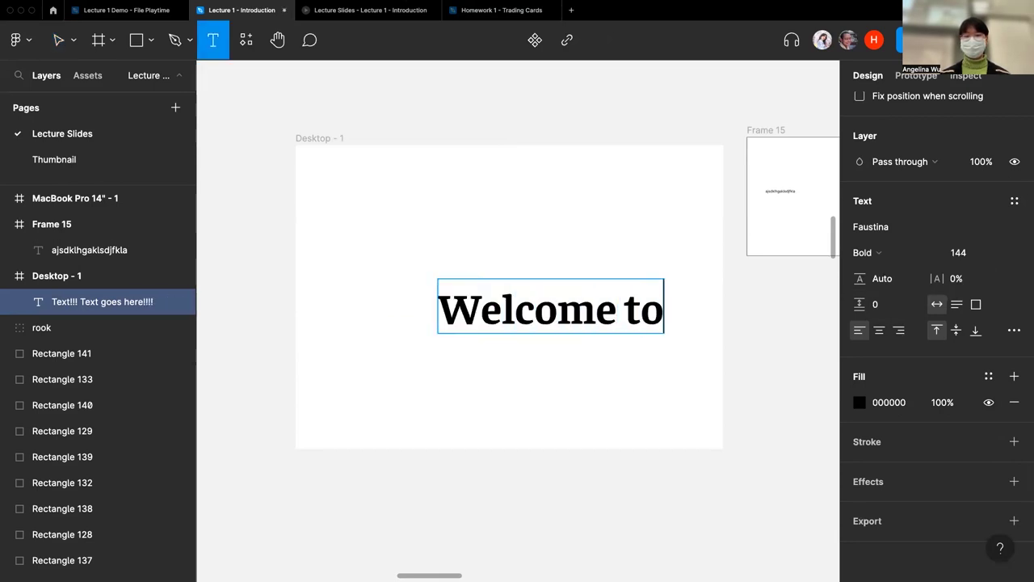
key("Escape")
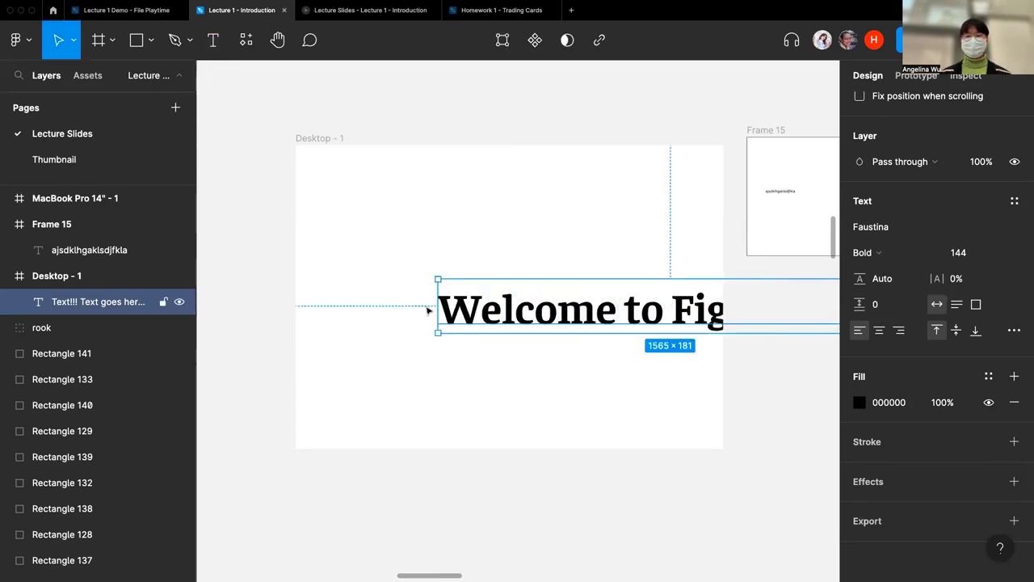
left_click(395, 406)
left_click(595, 321)
left_click_drag(594, 321, 514, 300)
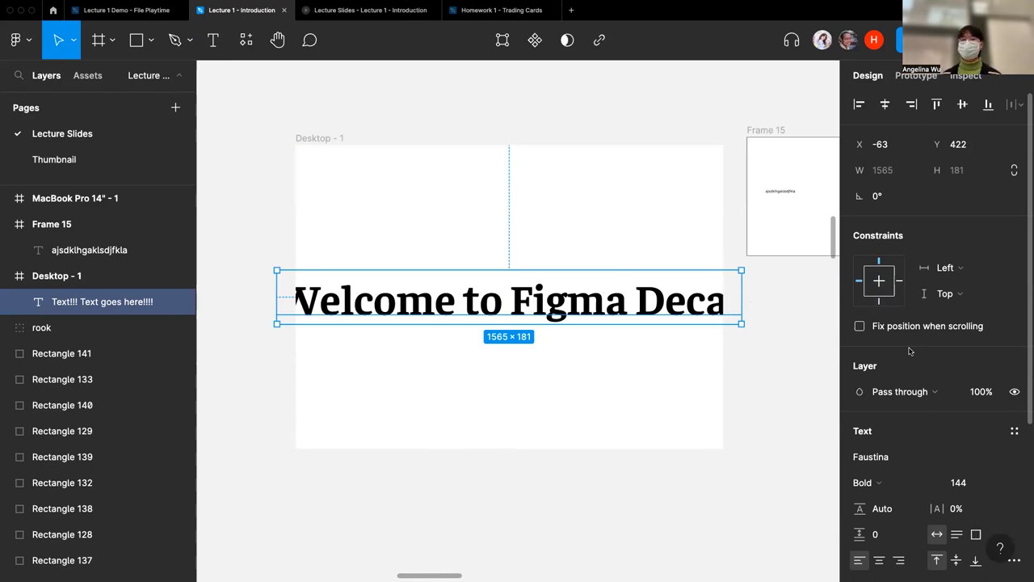
Center-align the "Welcome to Figma Decal" text and narrow its box to about 1264 wide, positioned in the middle of the frame.
scroll(910, 350, "down", 5)
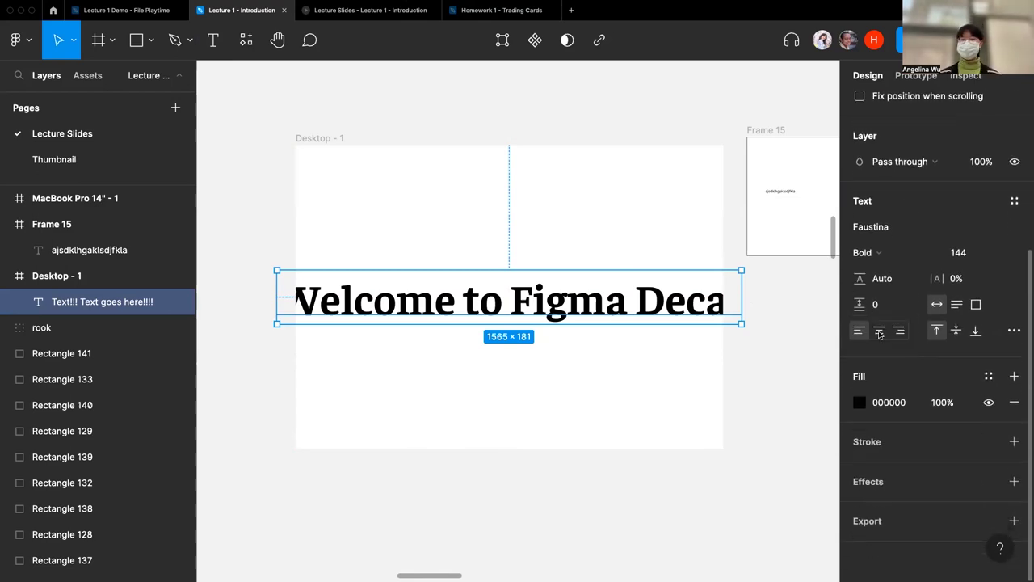
left_click(879, 331)
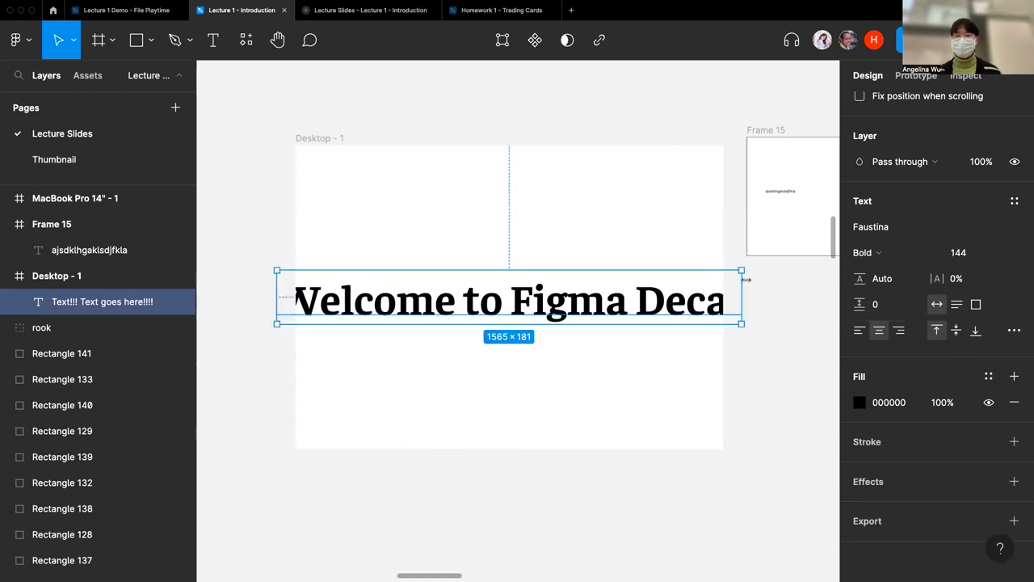
left_click_drag(746, 280, 652, 302)
left_click_drag(514, 317, 557, 290)
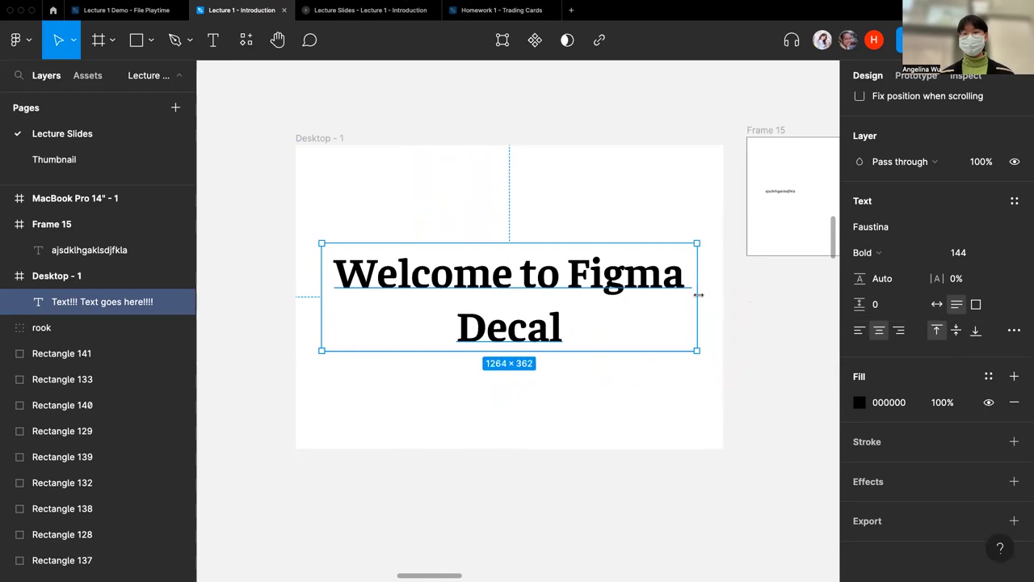
Narrow the heading's text box to about 1035 wide so "Figma Decal" wraps onto the second line, and recenter it in the frame.
left_click_drag(698, 295, 636, 306)
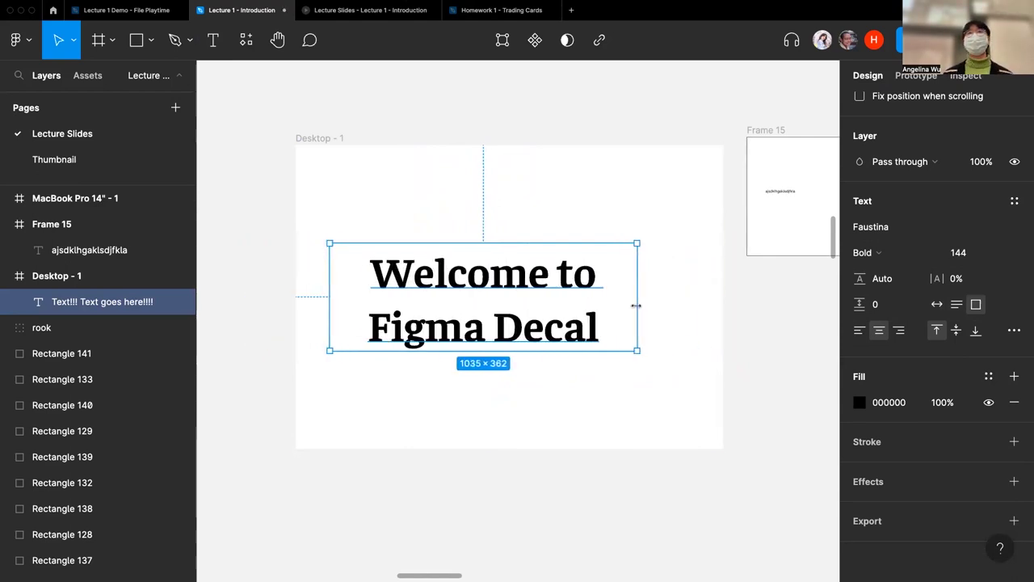
left_click_drag(562, 297, 588, 297)
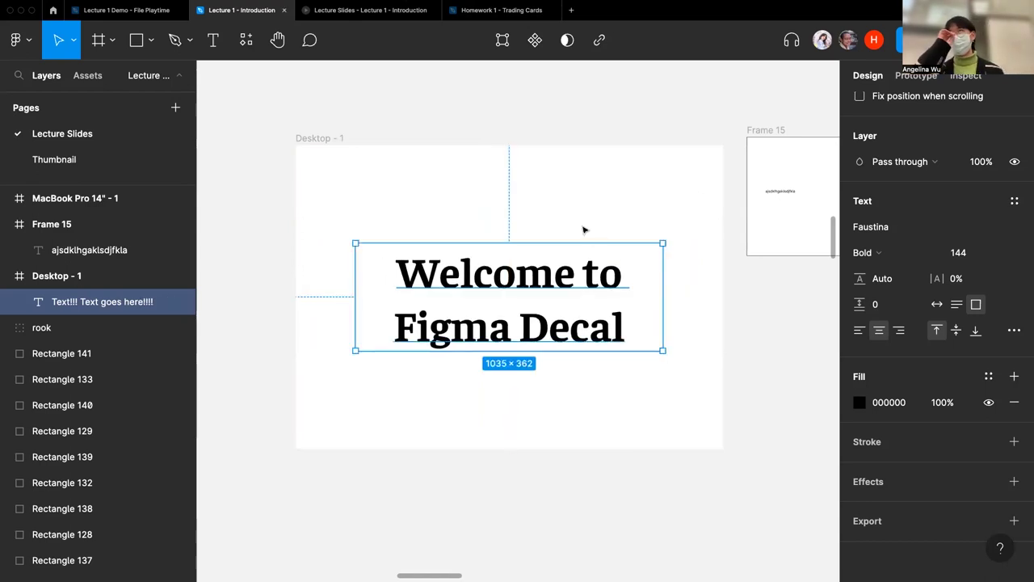
scroll(632, 217, "left", 2)
scroll(632, 216, "right", 5)
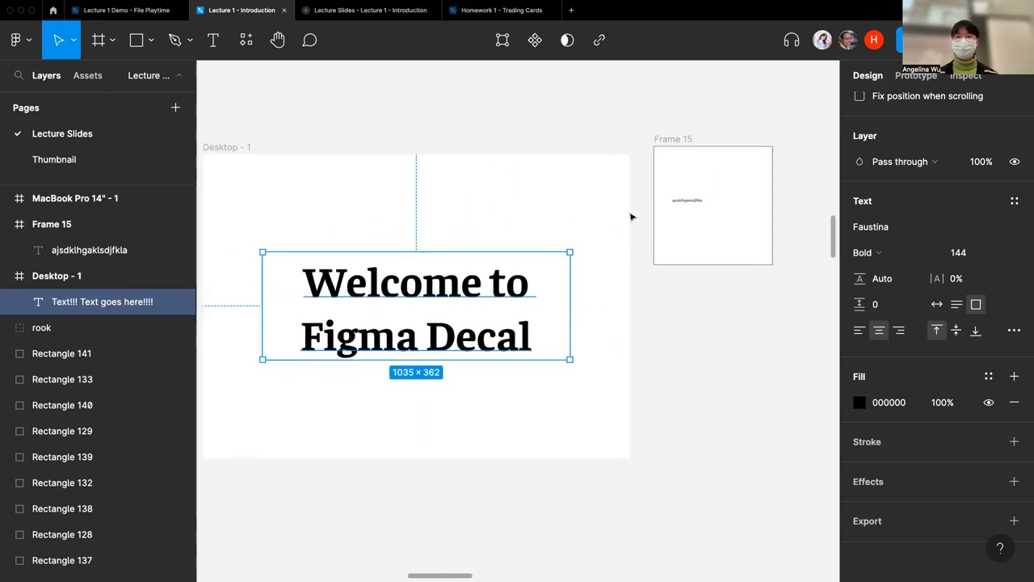
Move Frame 15 lower and further from the Desktop - 1 frame, and enlarge it to about 609 × 567.
left_click(537, 154)
left_click_drag(570, 216, 700, 303)
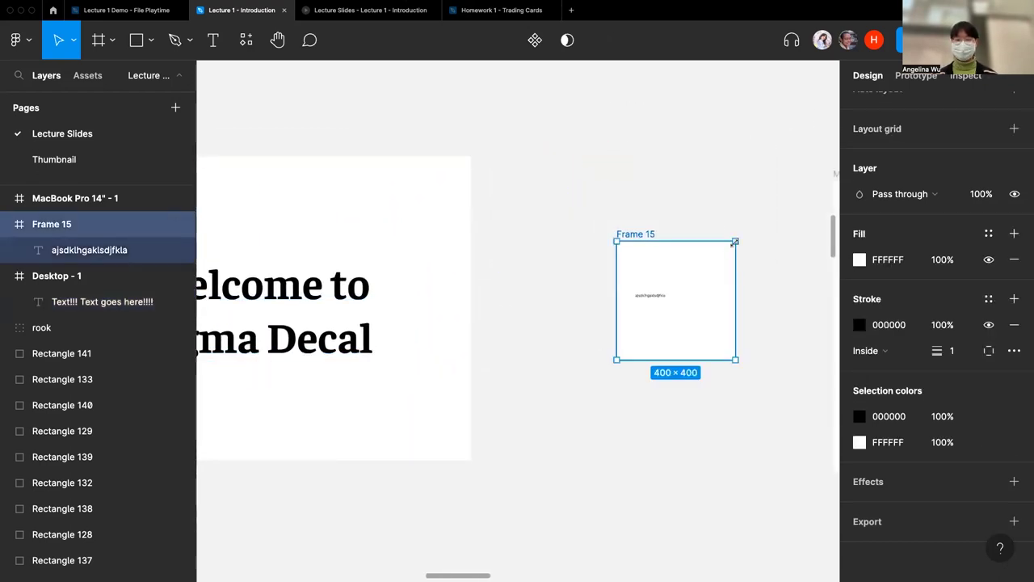
left_click_drag(732, 243, 772, 215)
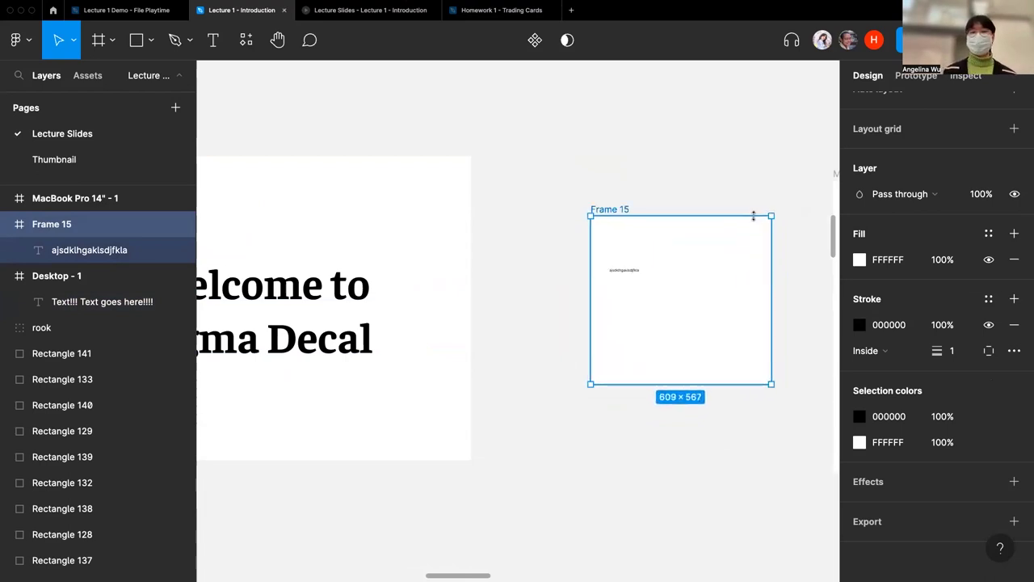
left_click(537, 325)
Add an exclamation mark after "Decal" in the heading text of the Desktop - 1 frame.
key("shift+n")
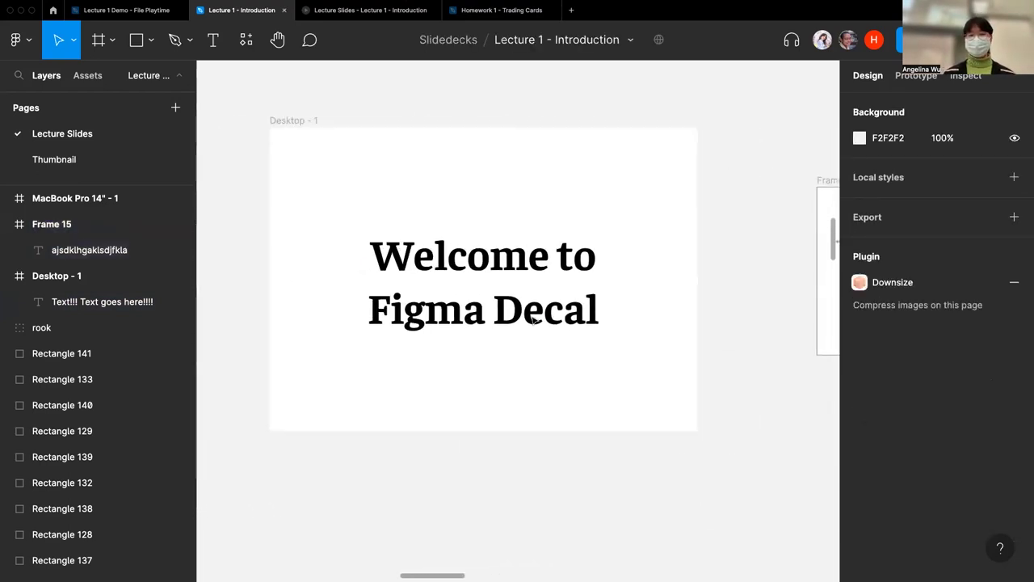
key("t")
left_click(501, 299)
key("Right")
type("!")
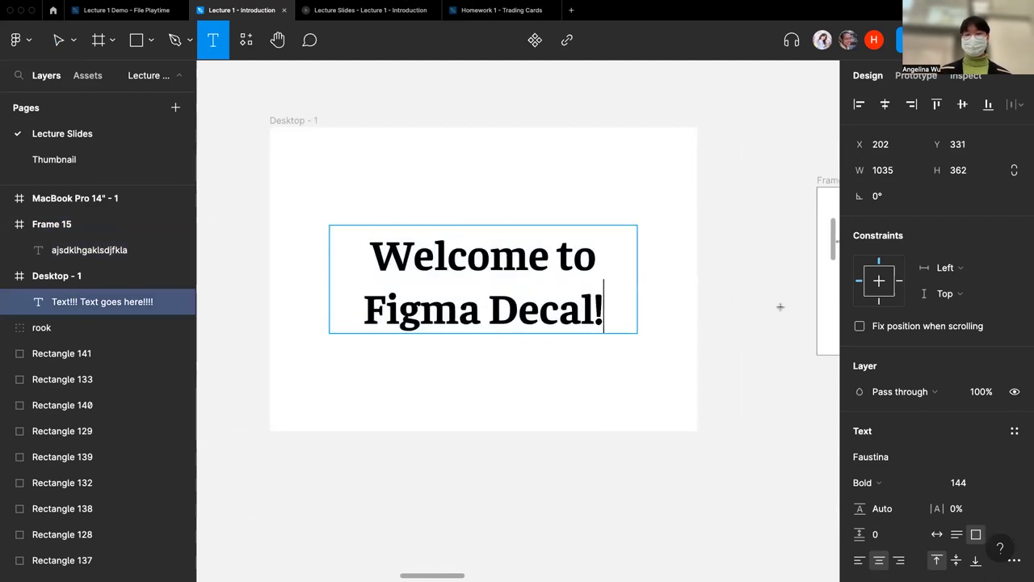
Try to set the heading's fill colour to purple 8F00FF while its text is being edited.
scroll(938, 353, "down", 5)
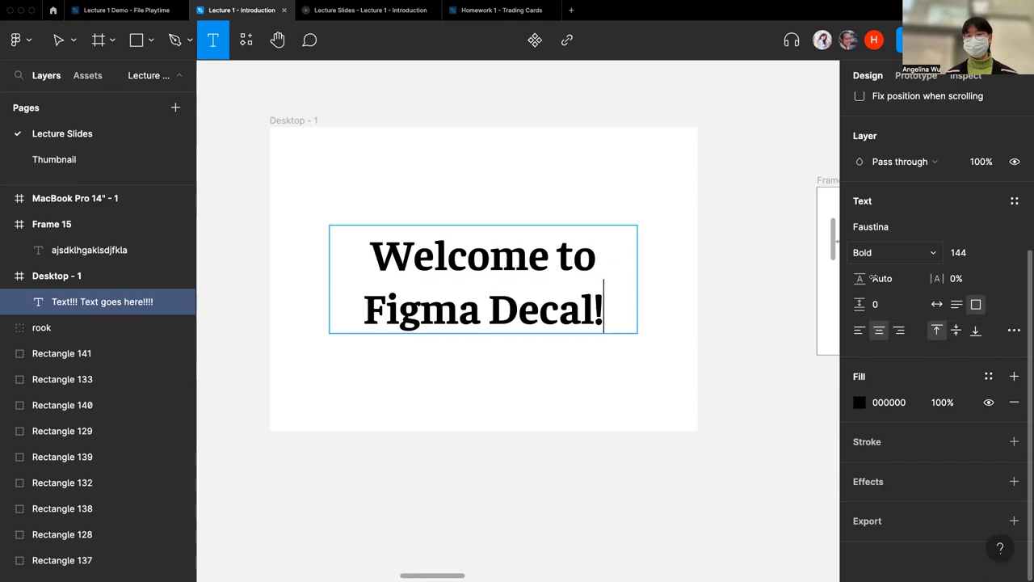
left_click(859, 403)
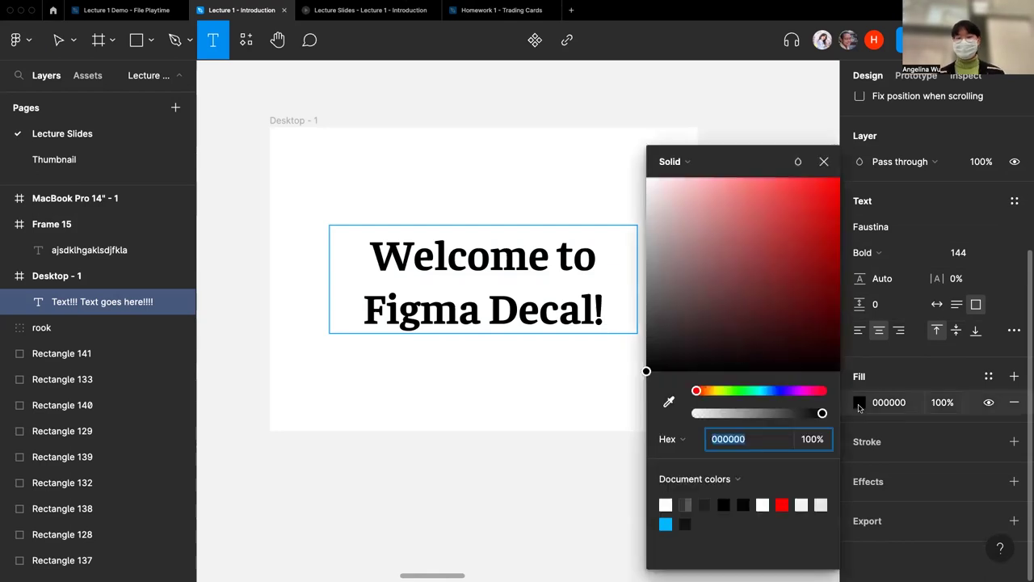
left_click_drag(704, 392, 794, 402)
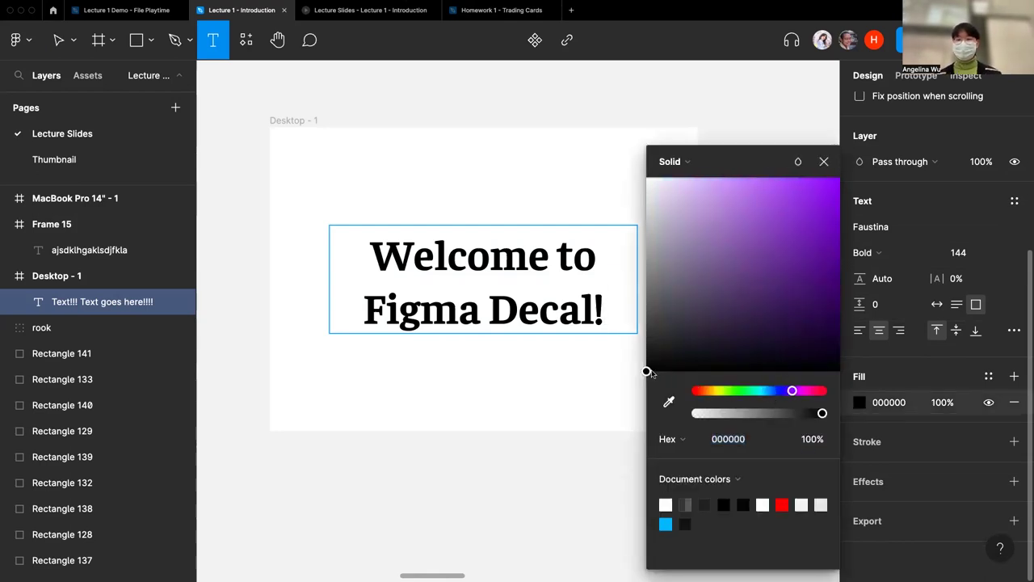
left_click_drag(709, 370, 915, 129)
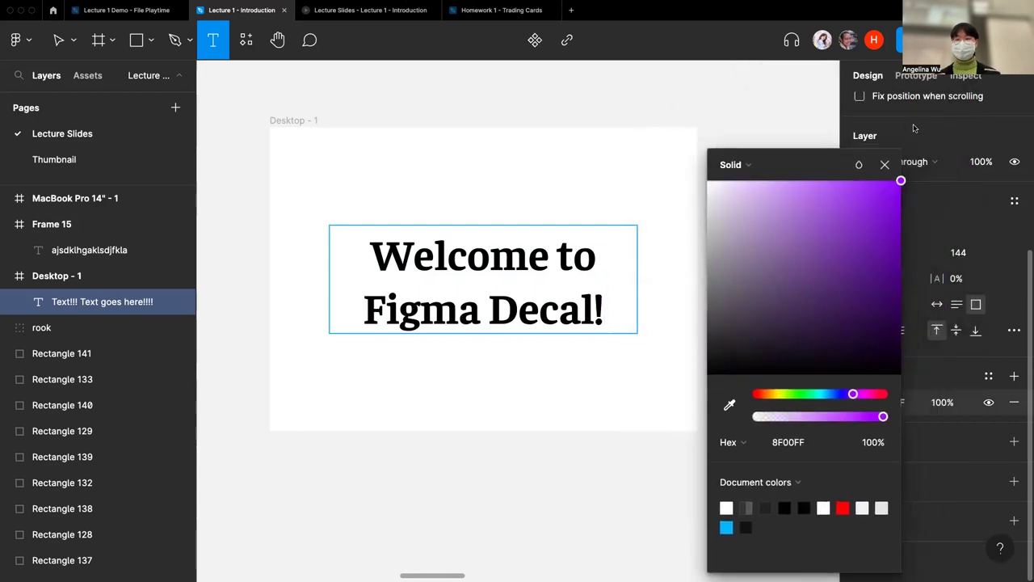
left_click(924, 364)
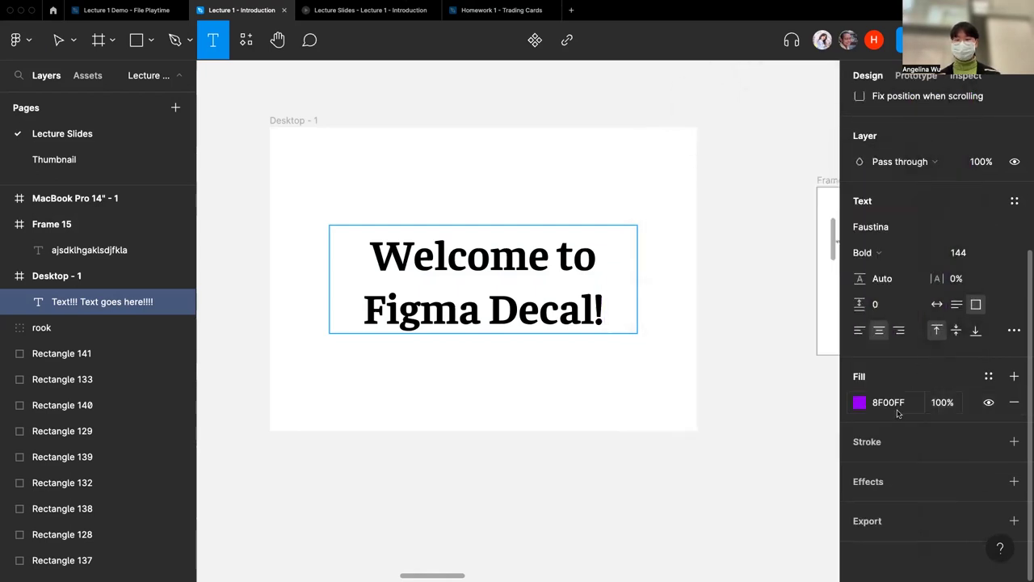
key("Escape")
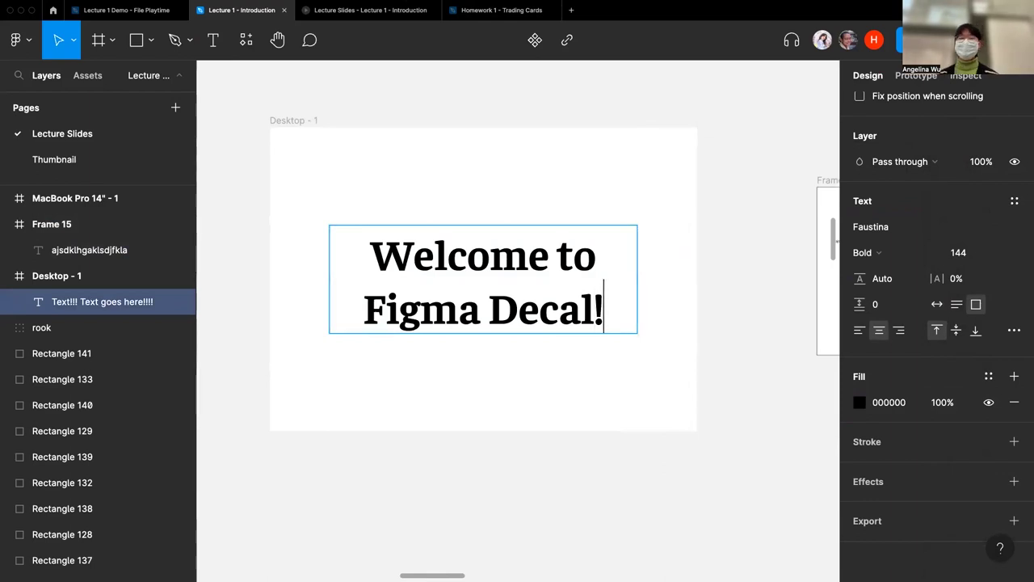
Colour only the word "Figma" in the heading light purple with fill BE50F2.
left_click(362, 305)
key("shift+Down")
key("Left")
left_click_drag(363, 305, 481, 307)
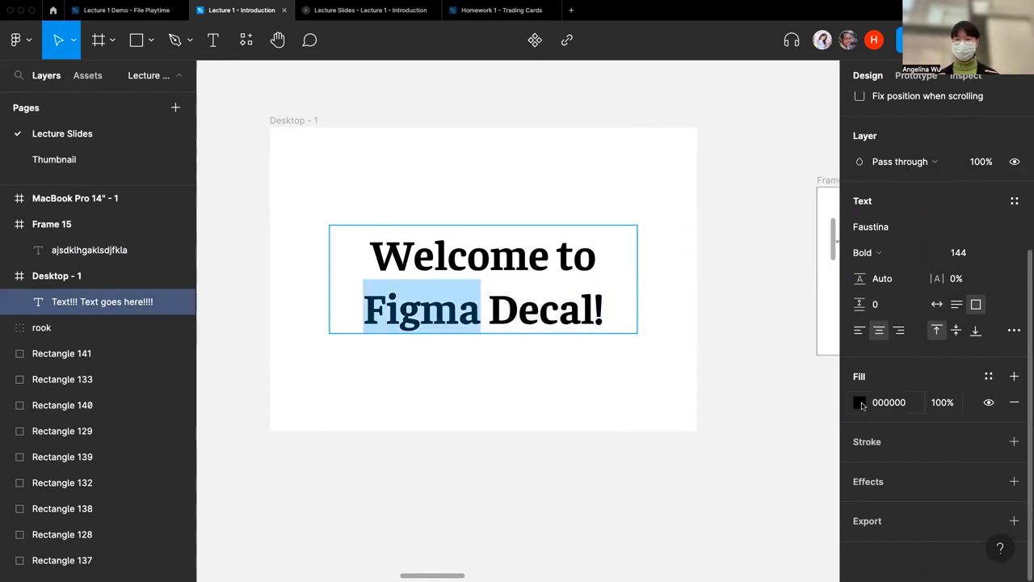
left_click(860, 403)
left_click(801, 271)
left_click(795, 391)
left_click_drag(783, 229, 775, 185)
left_click(824, 162)
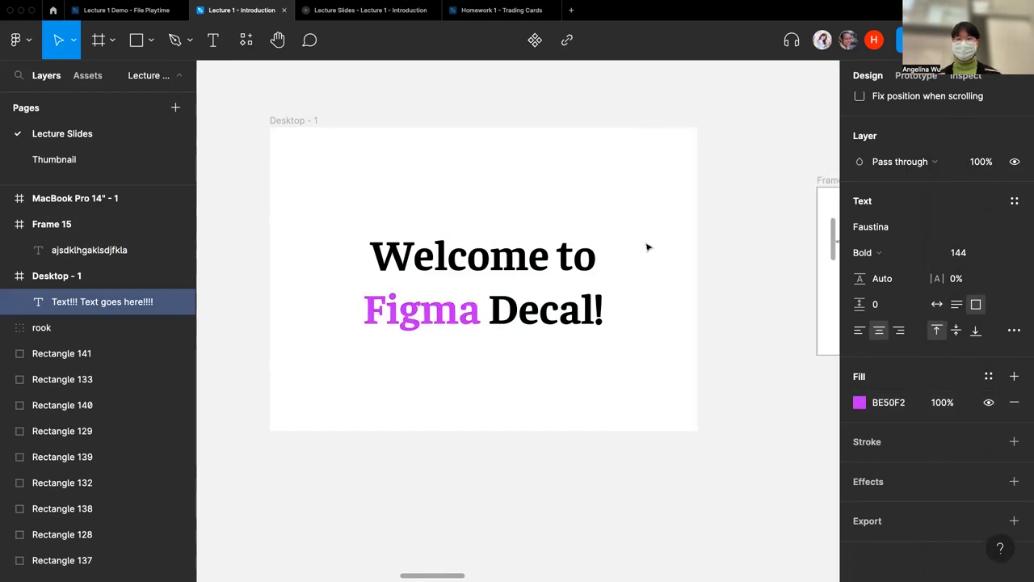
key("Escape")
left_click(598, 184)
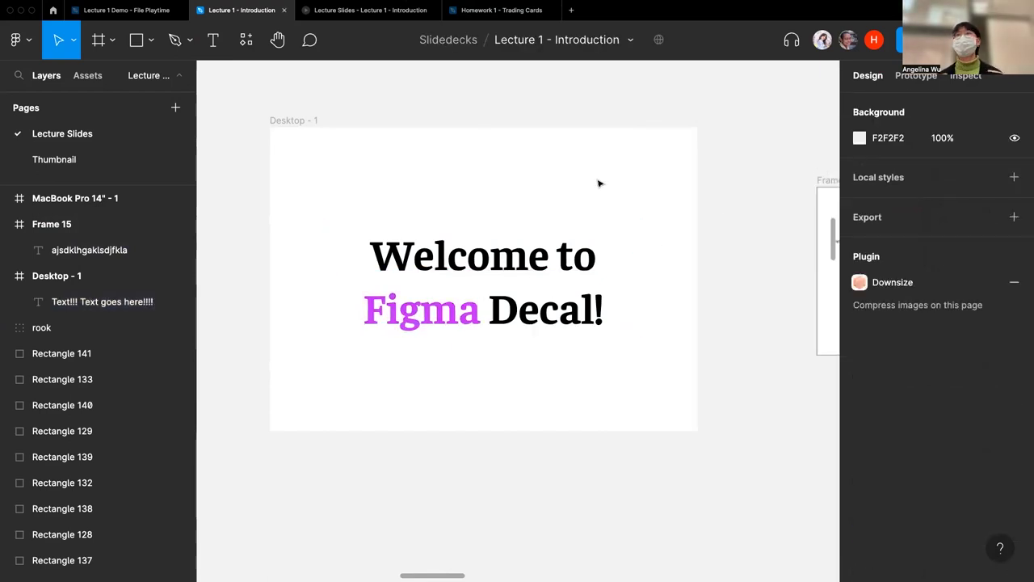
Change the purple entry in the heading's selection colors to black 000000.
left_click(531, 257)
scroll(889, 444, "down", 5)
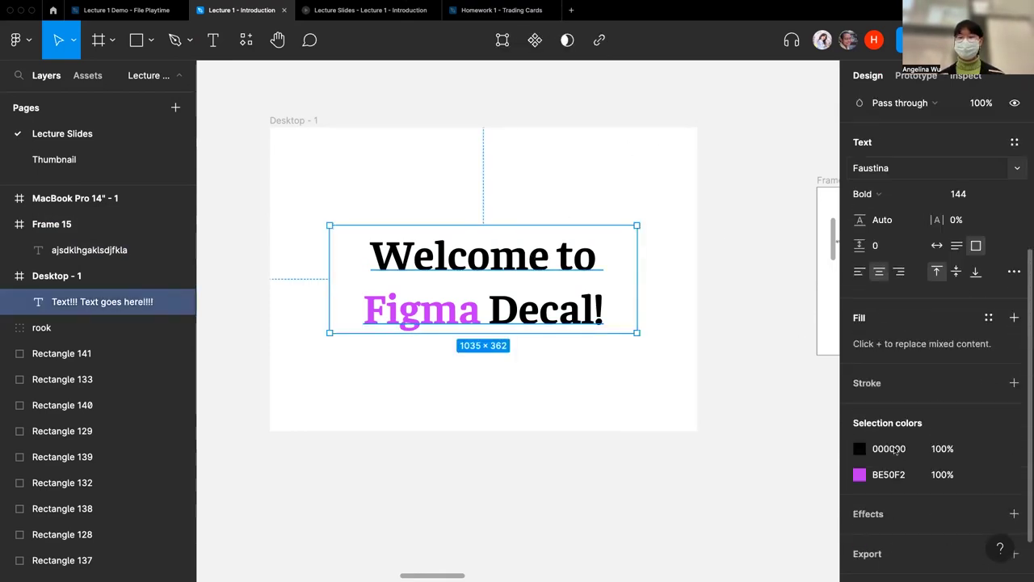
left_click(866, 445)
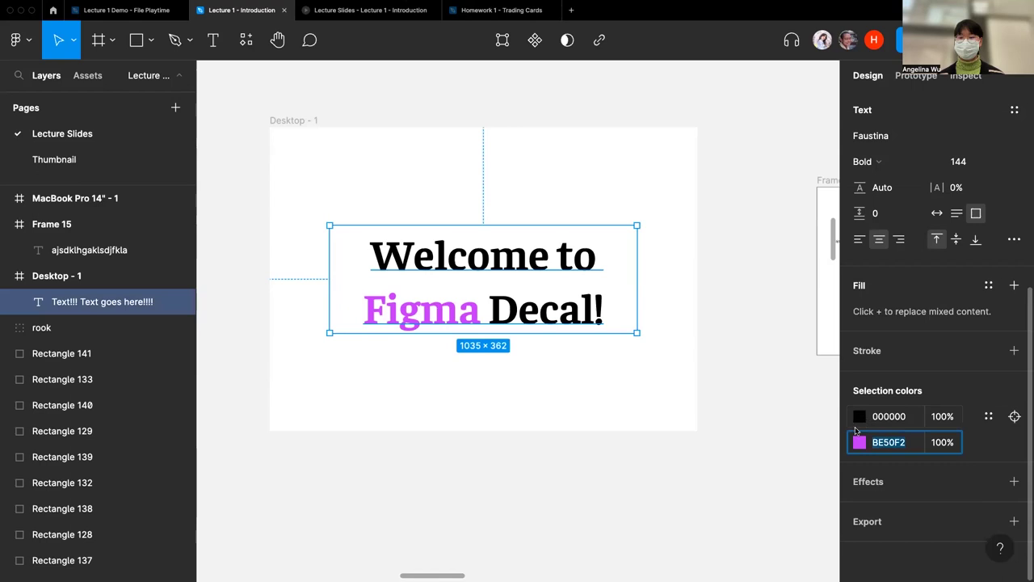
left_click(860, 443)
left_click_drag(787, 312, 648, 415)
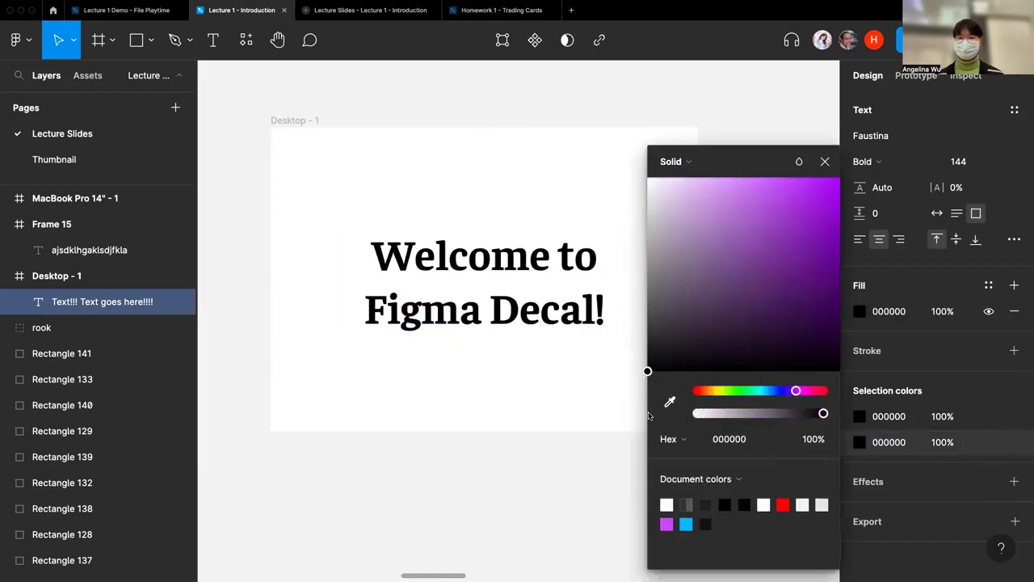
key("Escape")
left_click(704, 321)
key("ctrl+z")
Set the fill of the whole heading to green 088A34.
scroll(883, 445, "down", 5)
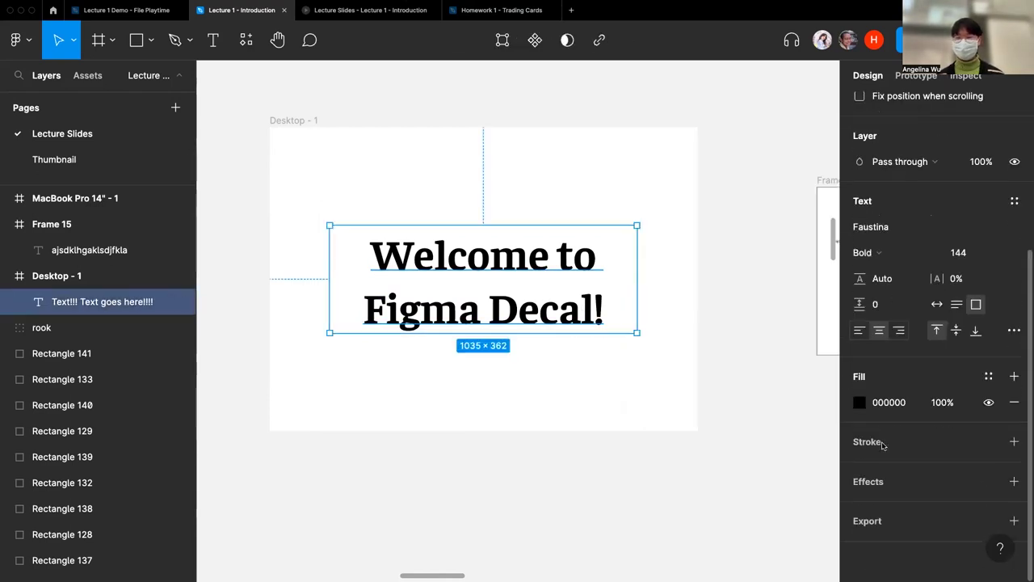
left_click(860, 402)
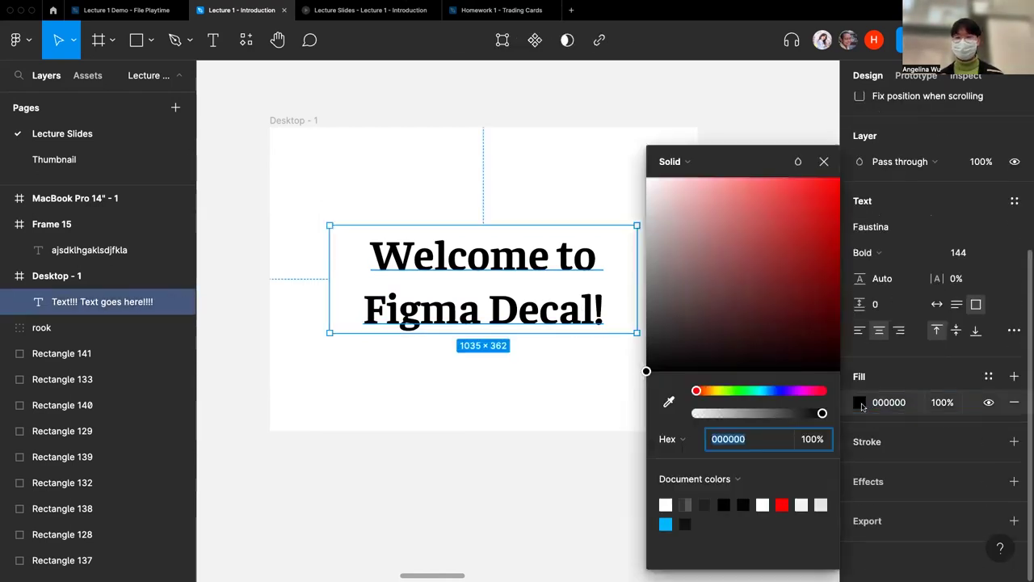
left_click(745, 391)
left_click_drag(788, 239, 829, 266)
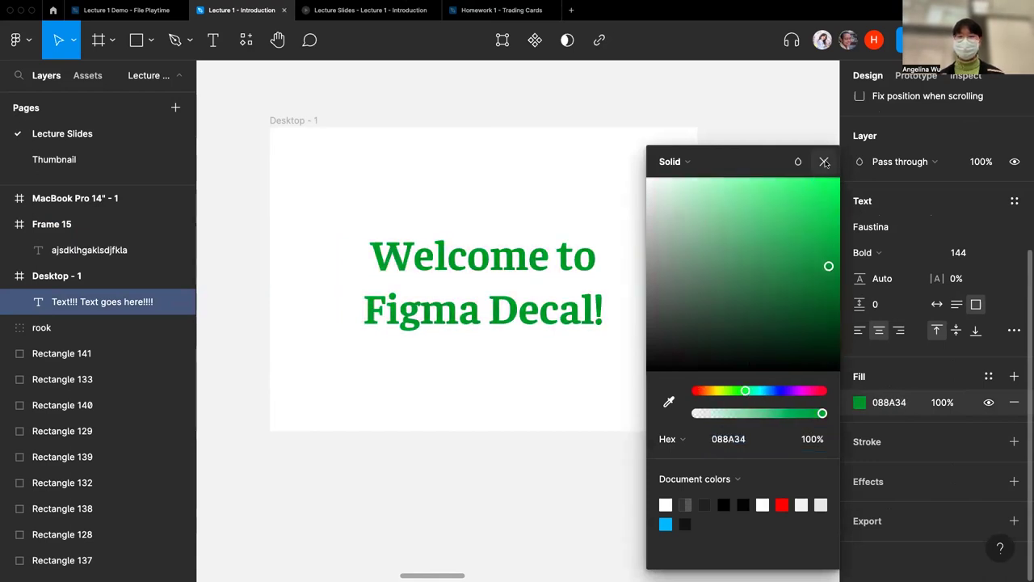
left_click(824, 163)
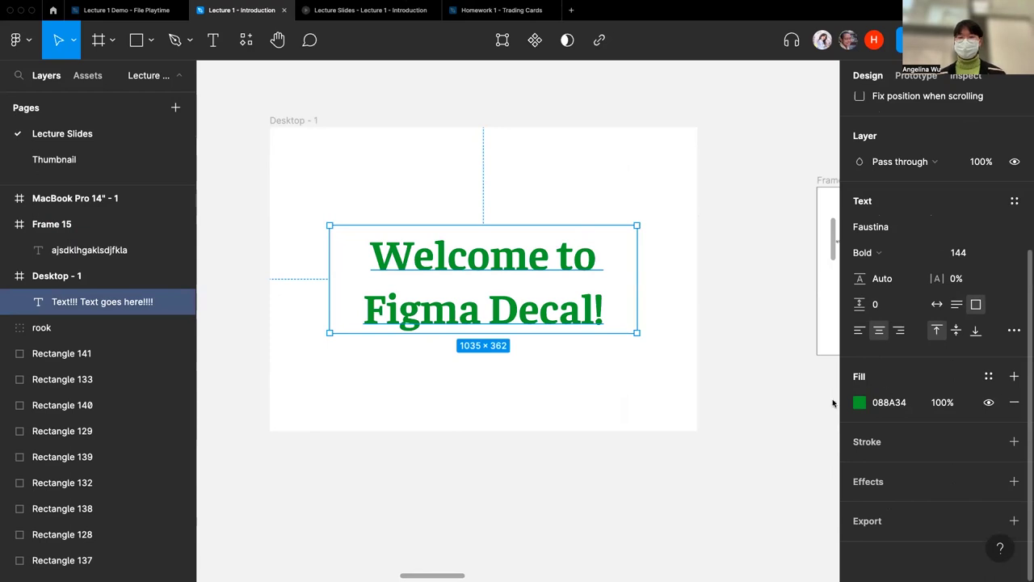
Add a black 000000 outside stroke of width 1 to the heading and set its fill to white FFFFFF.
left_click(886, 440)
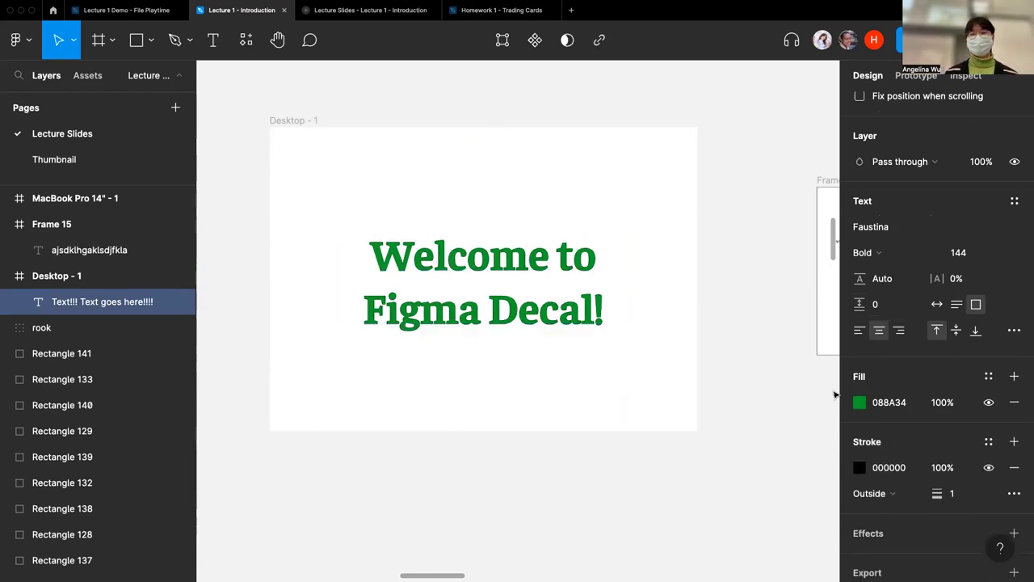
scroll(900, 442, "up", 1)
scroll(901, 441, "down", 2)
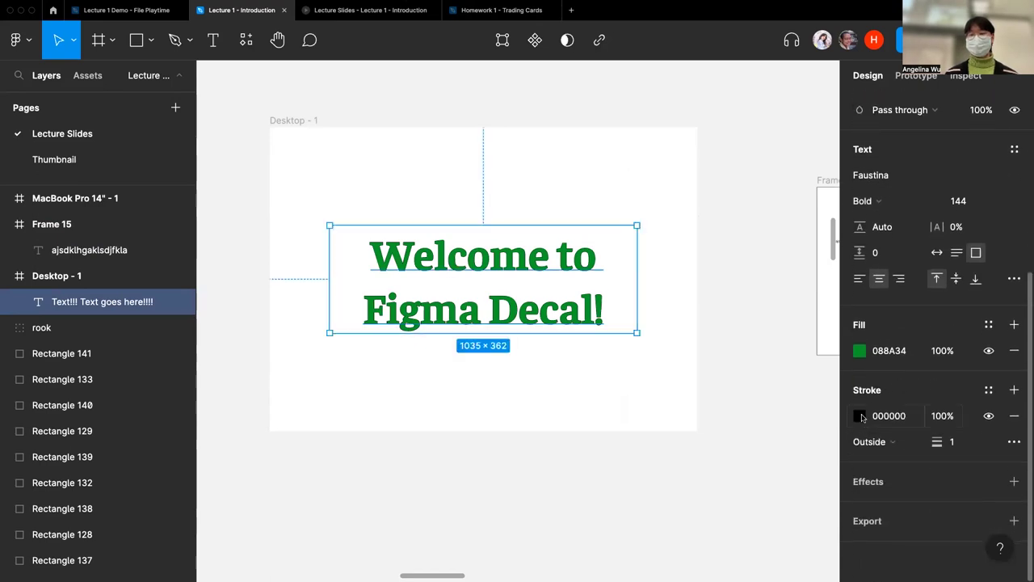
left_click(862, 358)
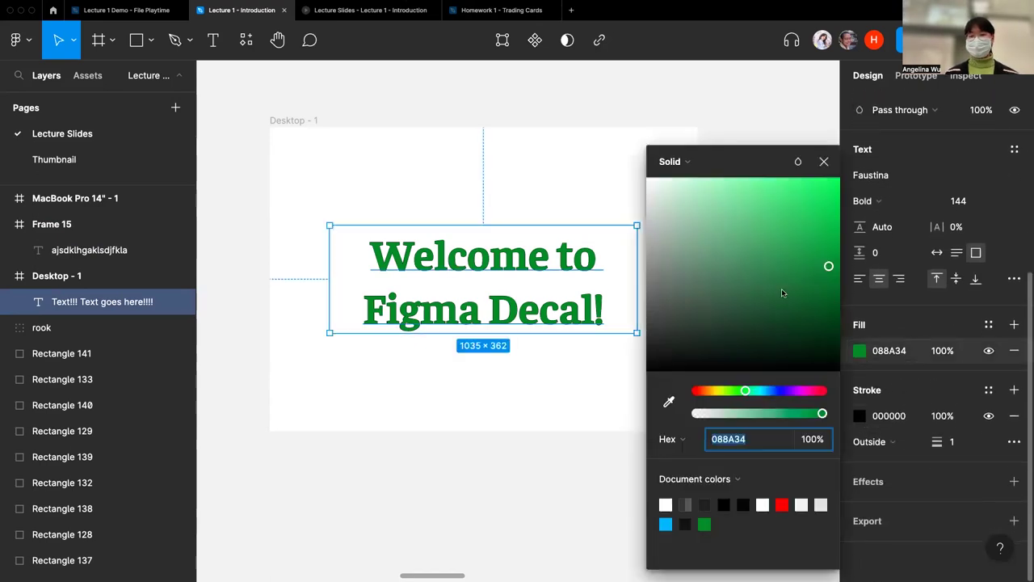
left_click_drag(674, 208, 645, 183)
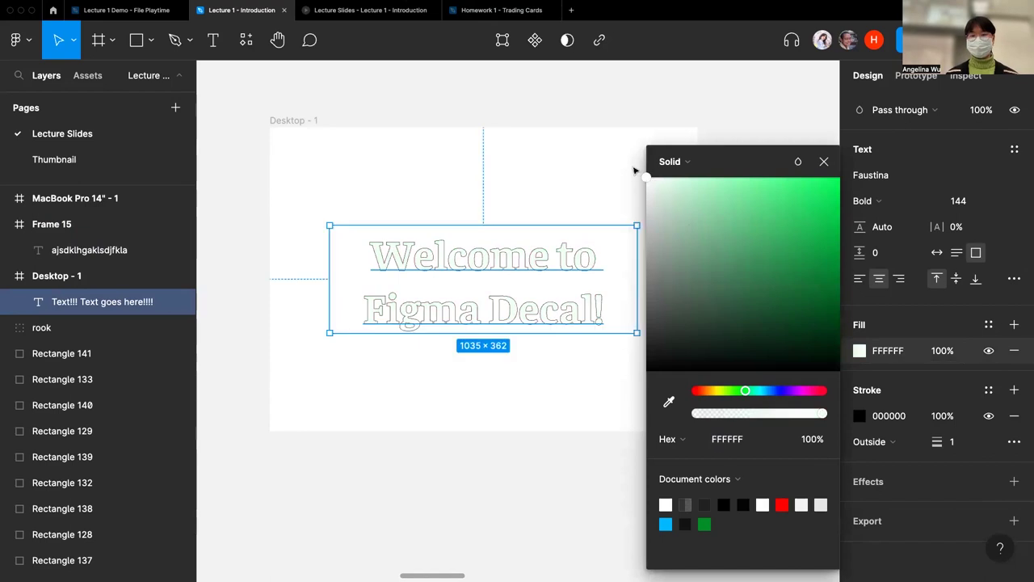
left_click(585, 146)
left_click(512, 282)
left_click(505, 153)
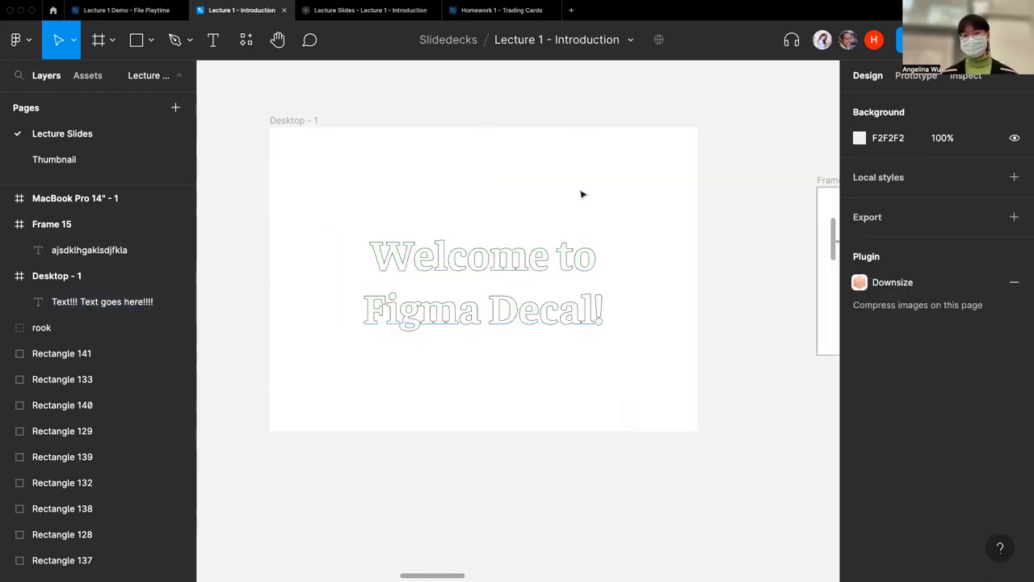
Check the Text Properties slide in the lecture slides presentation and return to the Lecture 1 - Introduction design file.
left_click(367, 10)
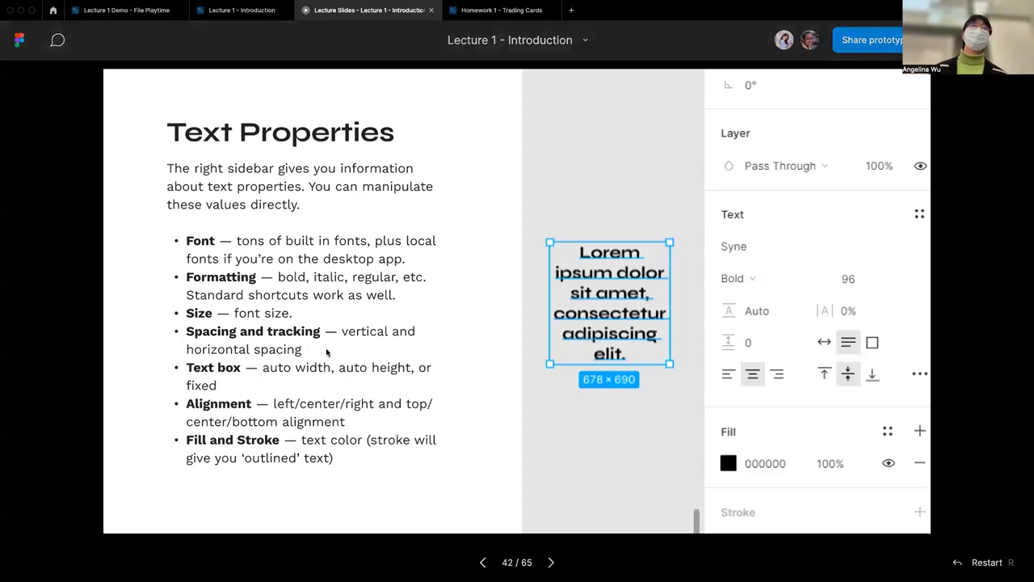
left_click(243, 19)
Set the heading's letter spacing to -2% and its line height to 115.5%.
left_click(520, 303)
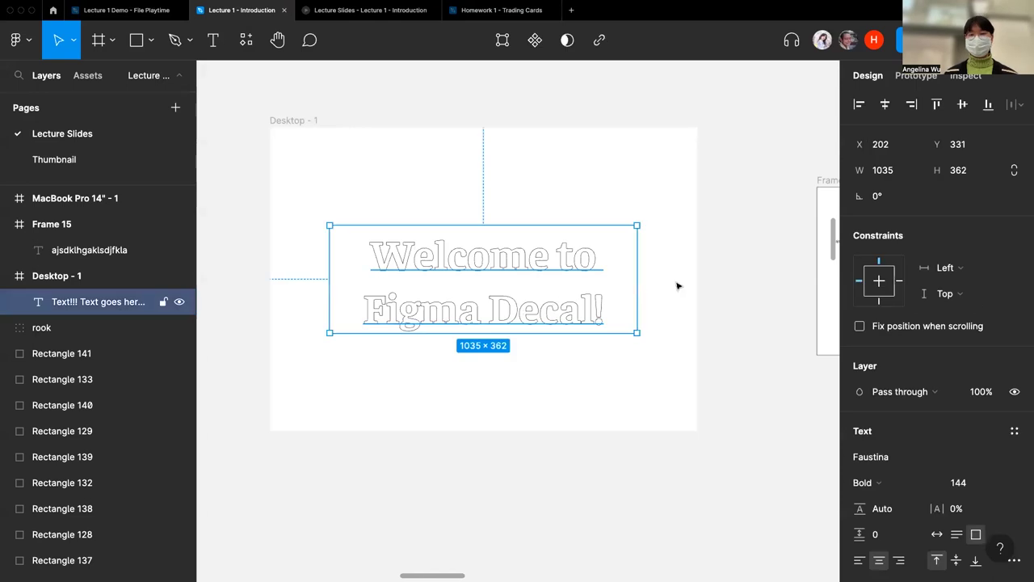
scroll(903, 268, "down", 5)
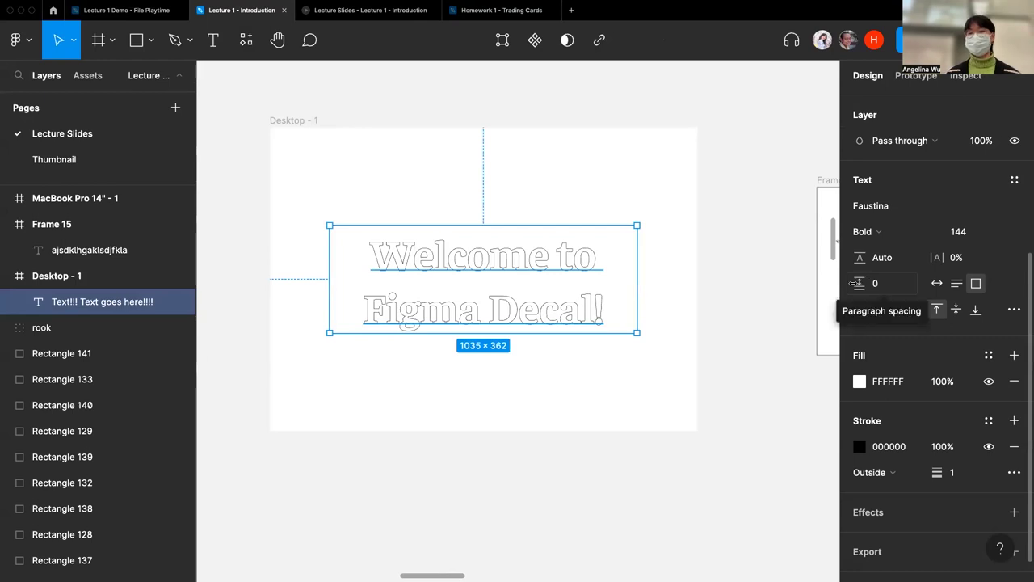
mouse_move(859, 283)
left_mouse_down()
mouse_move(898, 283)
mouse_move(858, 283)
left_mouse_up()
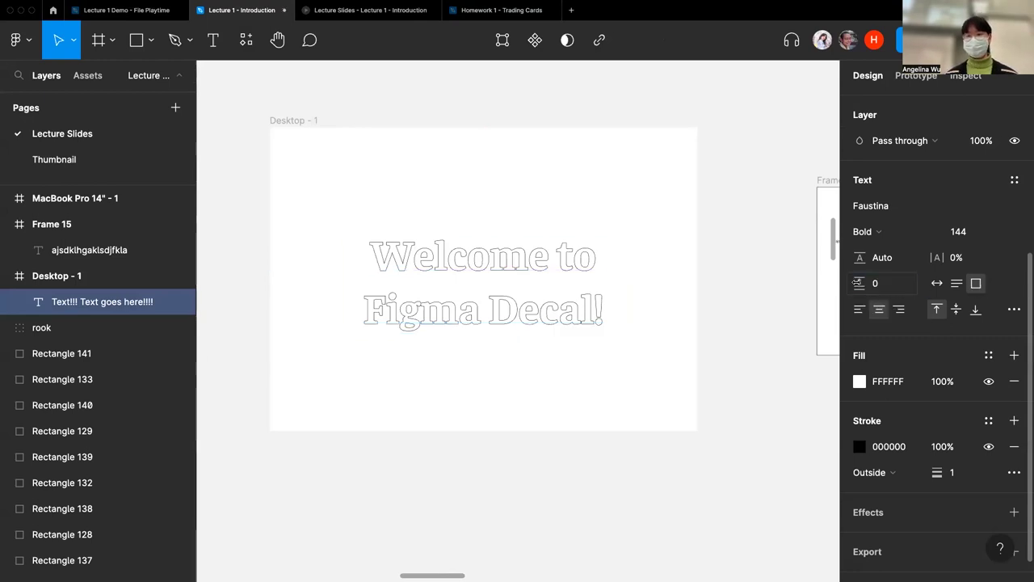
mouse_move(938, 257)
left_mouse_down()
mouse_move(956, 267)
mouse_move(946, 269)
mouse_move(964, 268)
mouse_move(931, 256)
left_mouse_up()
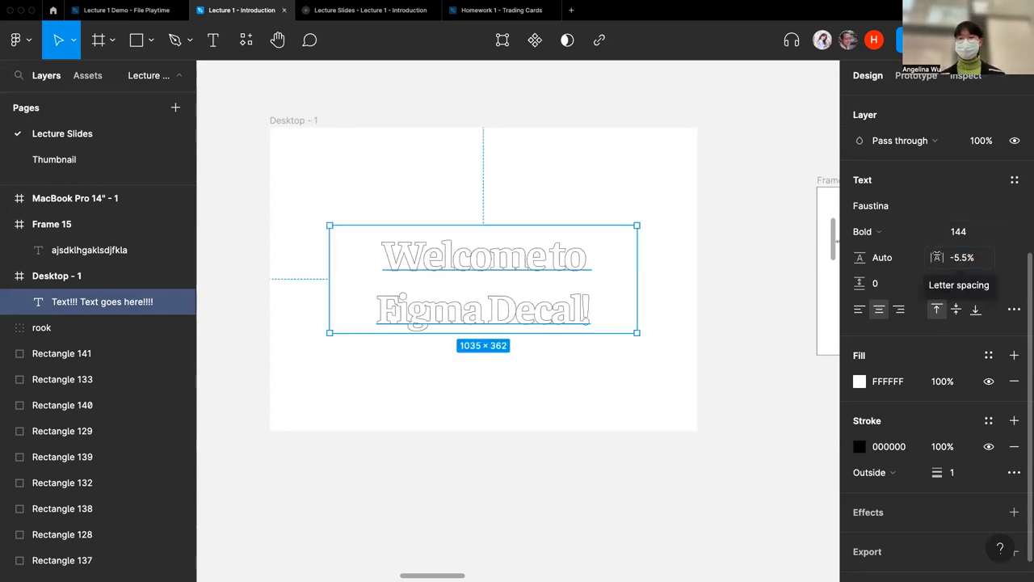
left_click_drag(938, 257, 944, 283)
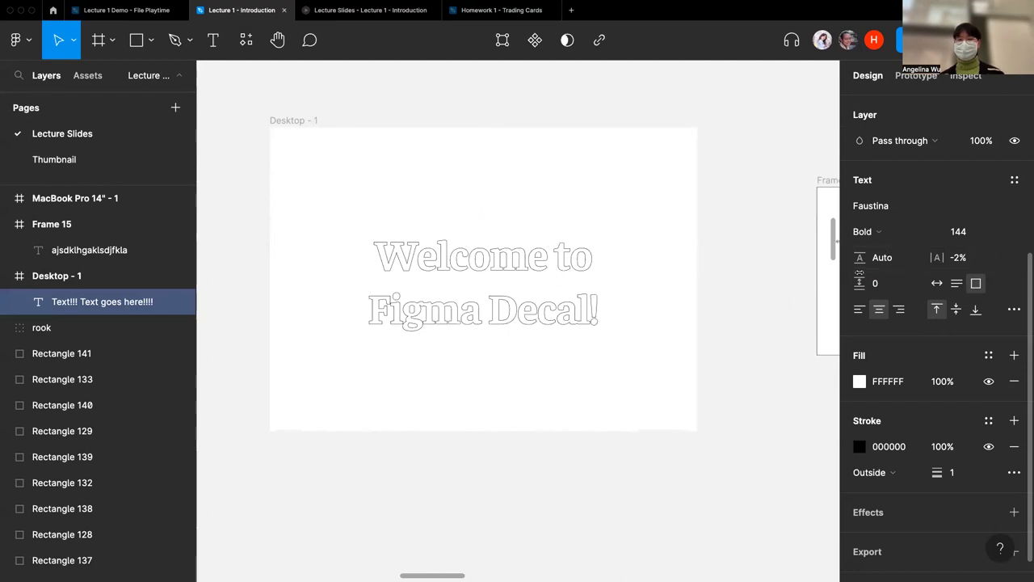
mouse_move(859, 257)
left_mouse_down()
mouse_move(938, 259)
mouse_move(857, 260)
left_mouse_up()
Change the heading's font to Inter.
scroll(929, 350, "down", 2)
left_click(883, 184)
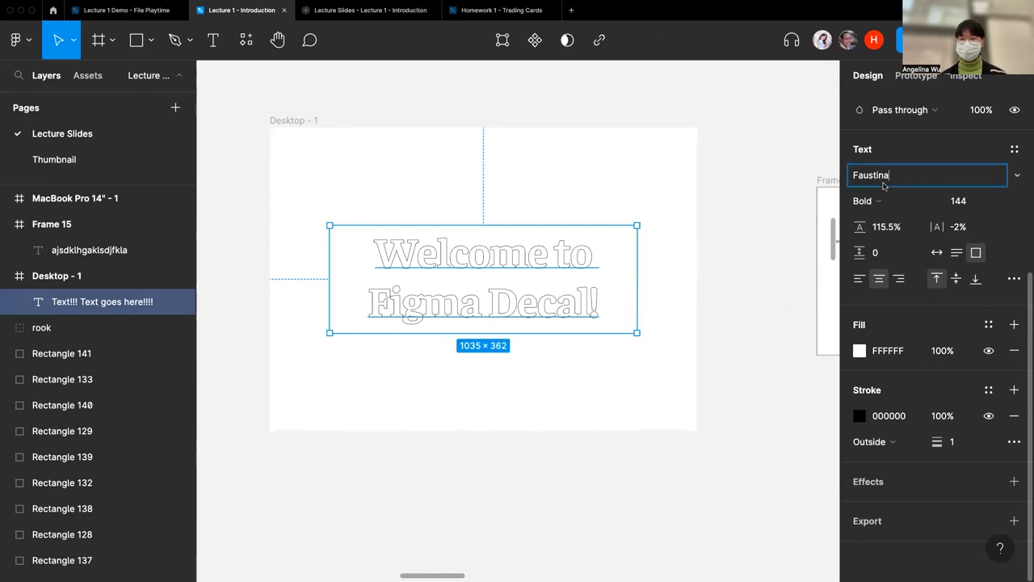
type("Inter")
key("Return")
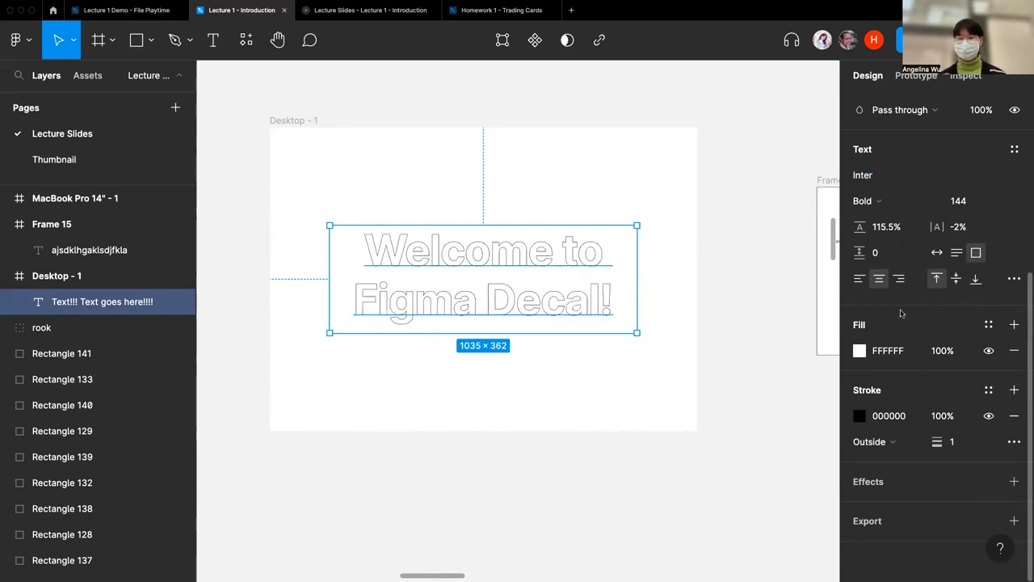
Remove the heading's stroke and set its fill to solid black.
left_click(1014, 415)
left_click(875, 404)
left_click(859, 402)
left_click_drag(764, 287, 625, 407)
left_click(603, 371)
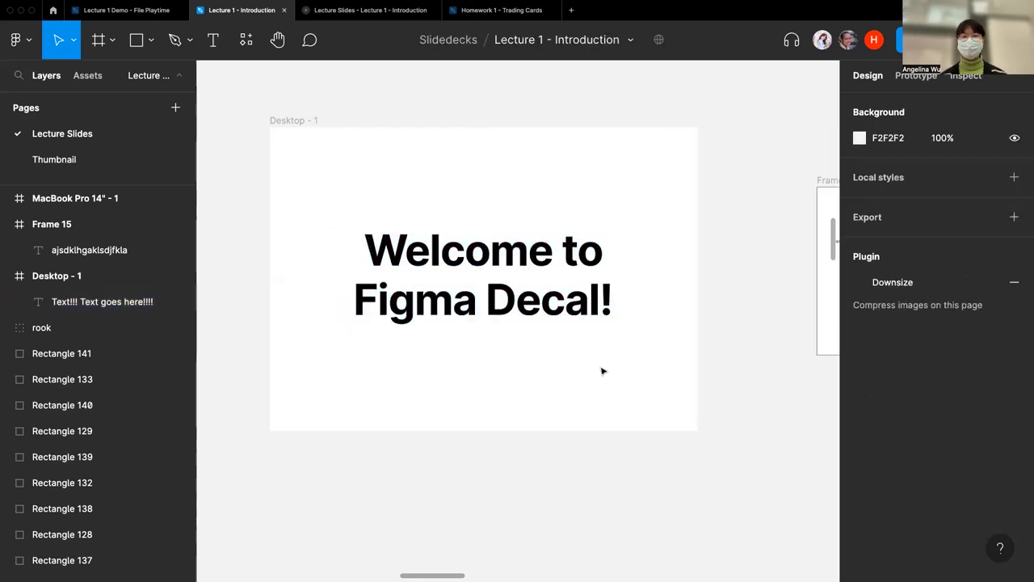
left_click(574, 303)
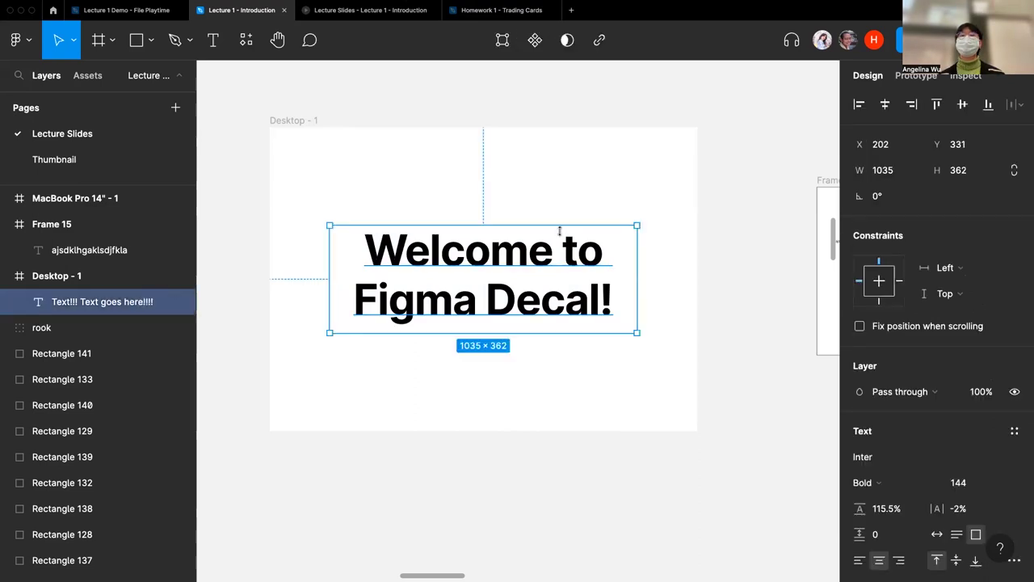
left_click_drag(540, 275, 535, 274)
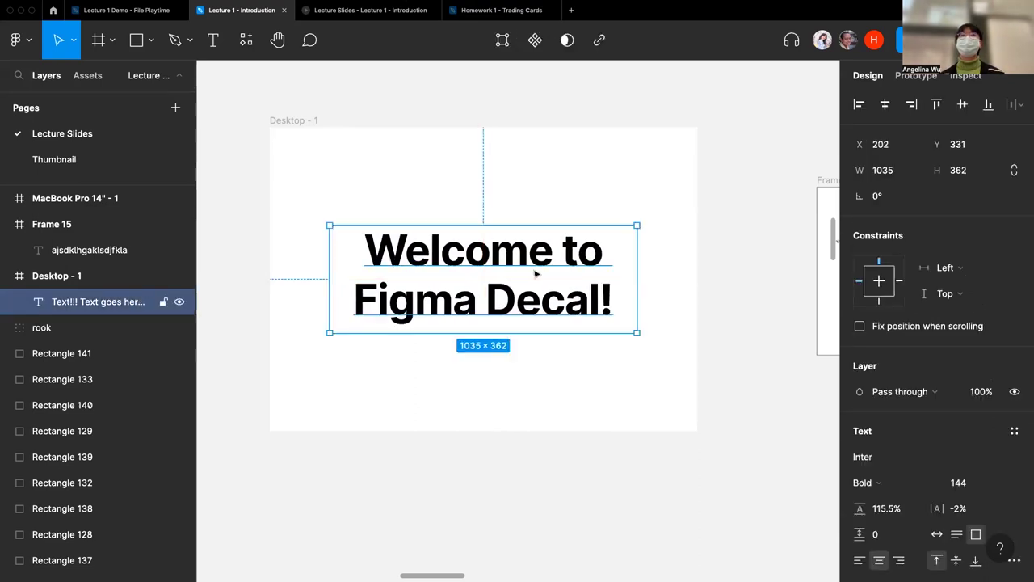
left_click(445, 212)
scroll(406, 275, "up", 3)
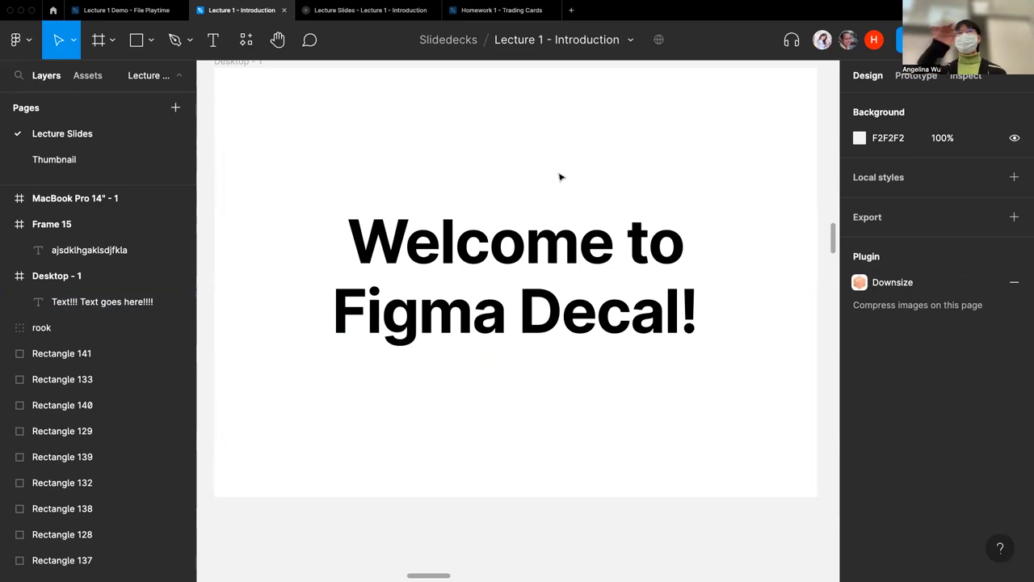
Duplicate the "Welcome to Figma Decal!" heading and place the copy beside the original at about X 1122, Y 331.
left_click(555, 240)
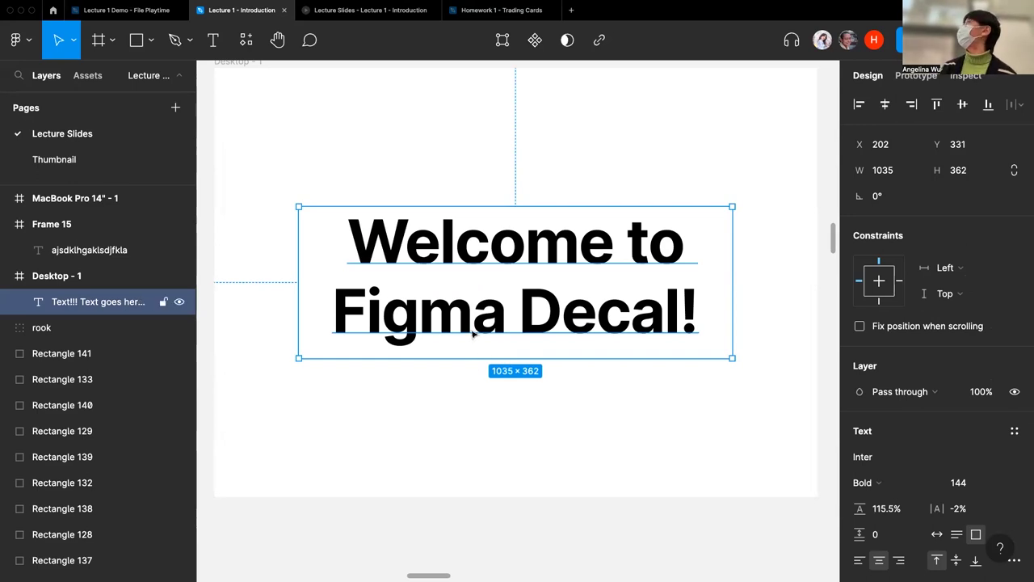
left_click_drag(402, 264, 750, 312)
left_click_drag(731, 390, 768, 341)
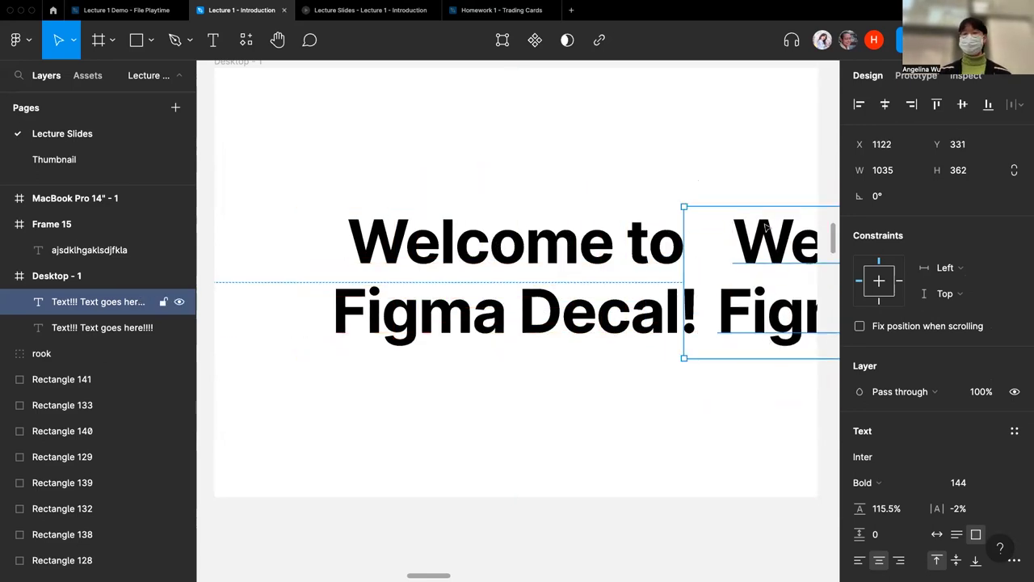
Keep the copied heading's weight at Bold, set its font size to 16, and move it above the large heading.
scroll(767, 229, "right", 3)
scroll(883, 329, "down", 2)
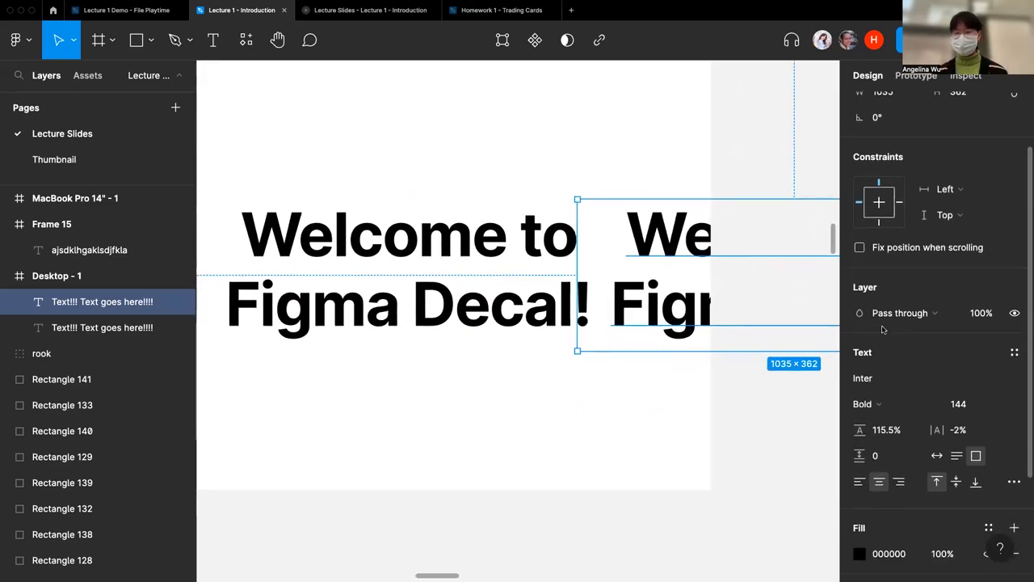
scroll(883, 329, "down", 4)
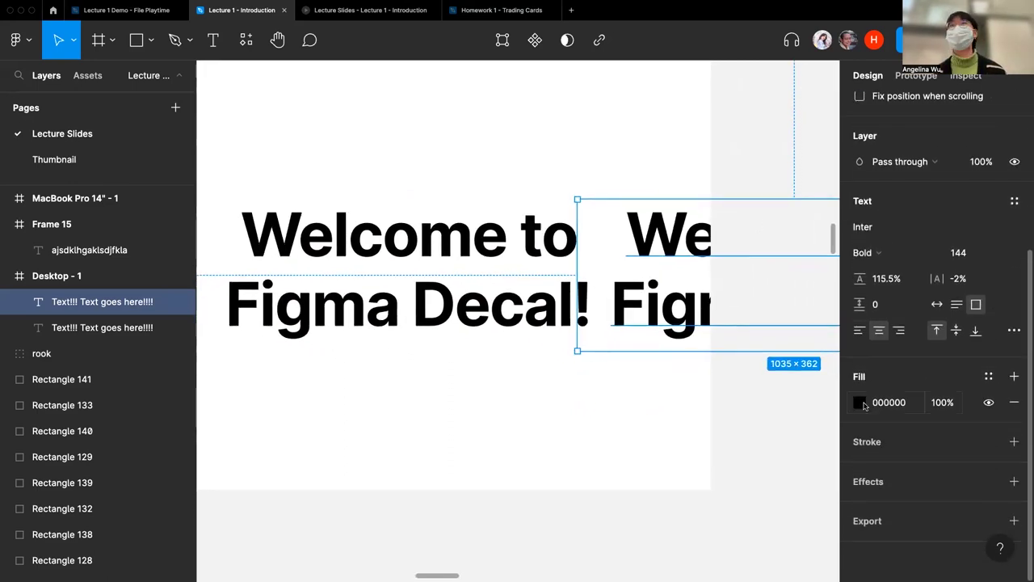
left_click(916, 259)
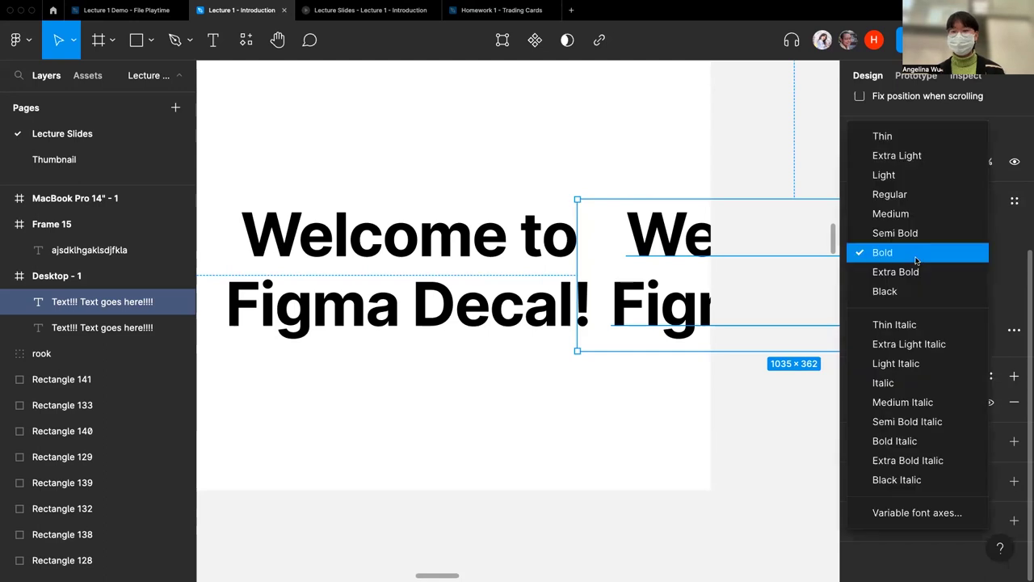
left_click(917, 257)
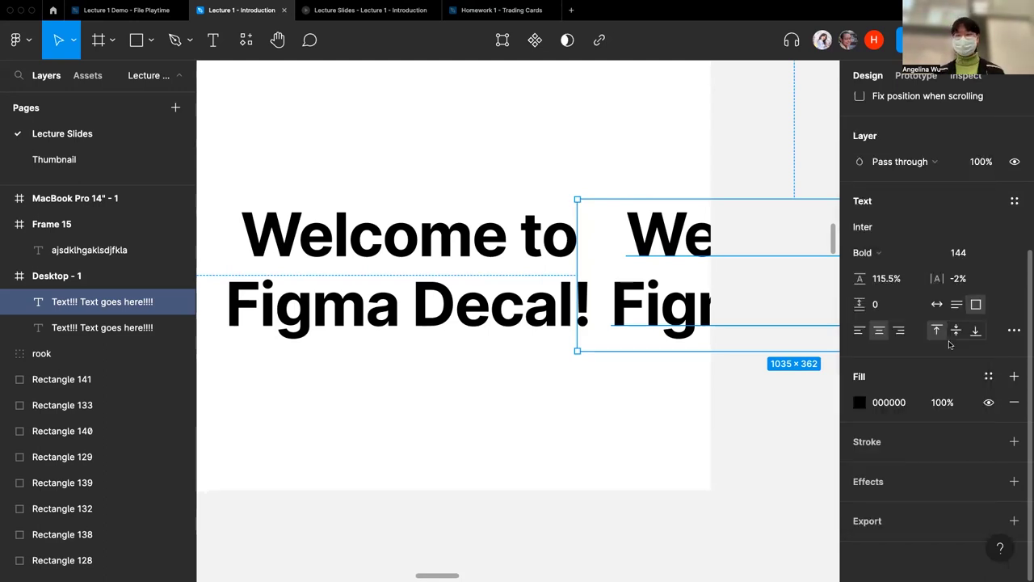
left_click(989, 259)
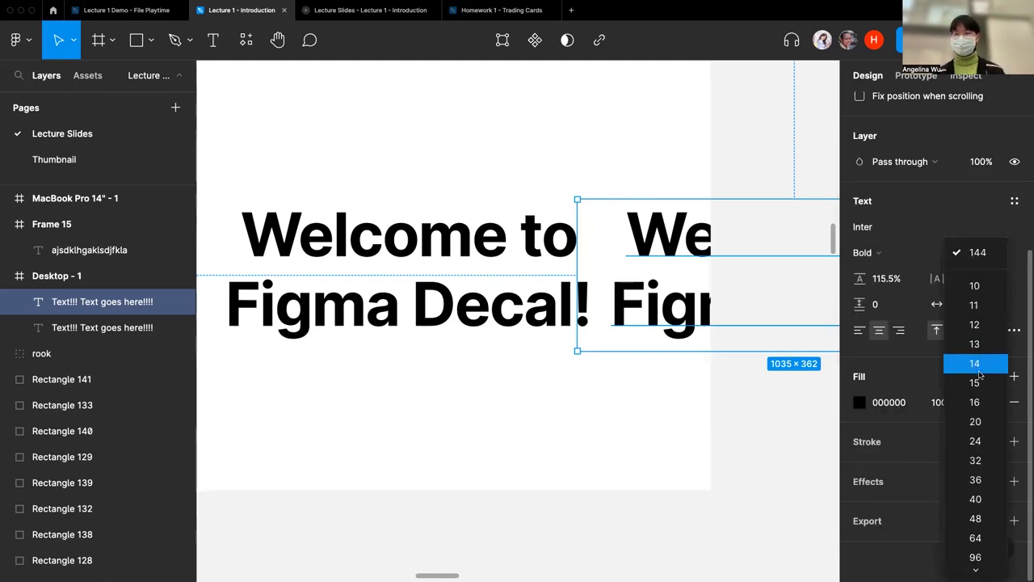
left_click(952, 400)
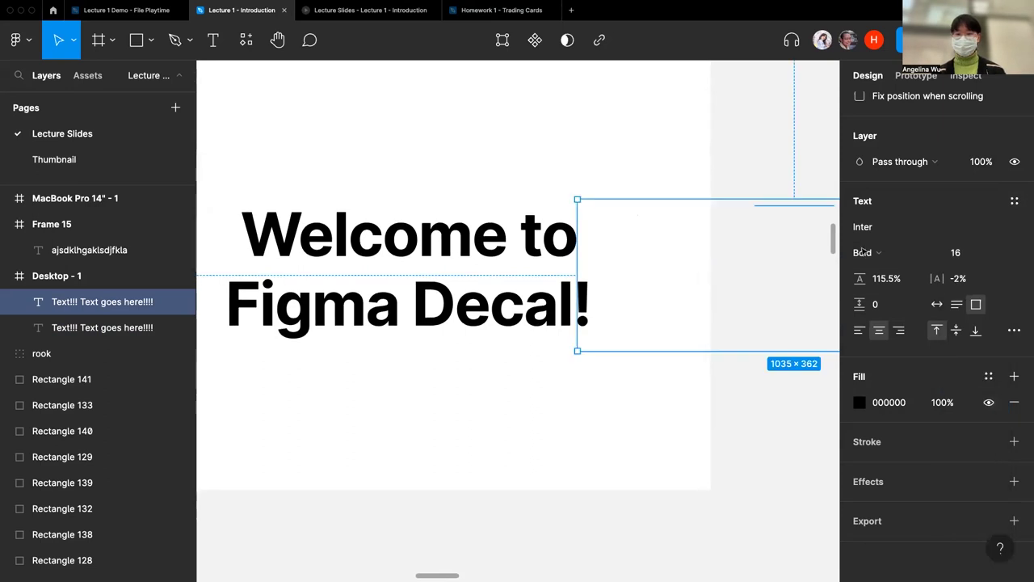
left_click_drag(794, 210, 559, 152)
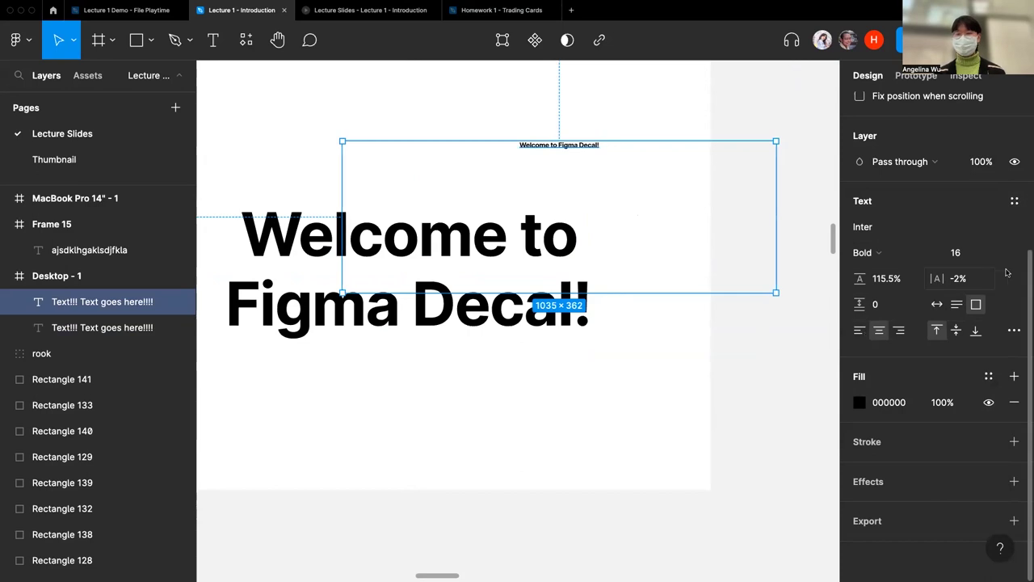
Set the small text to auto width and append "jgaklsdjflkadjksljgklajwlkfjkldsjkglajsdklfjklasjkllk" to it.
left_click(936, 305)
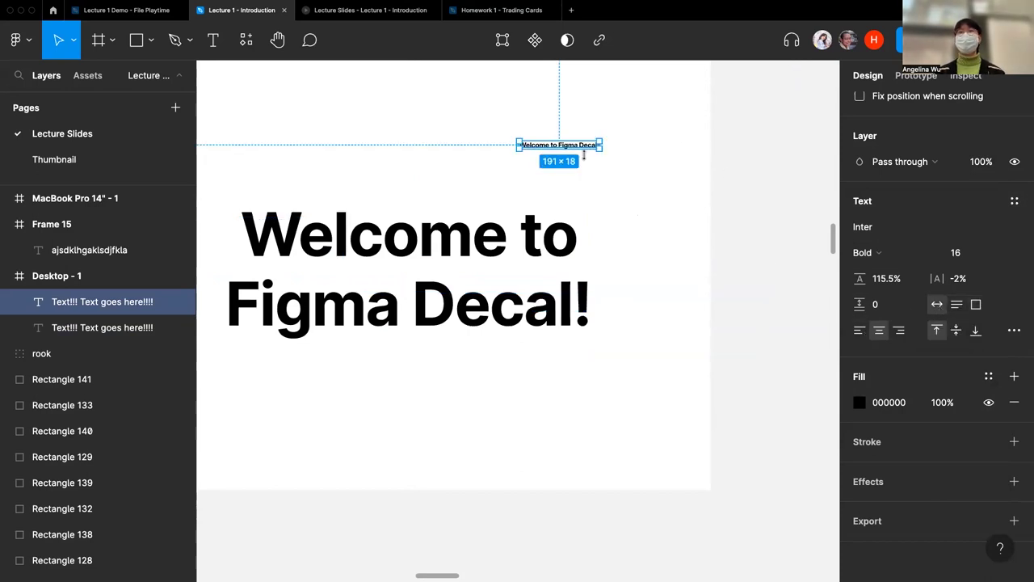
key("Return")
key("Right")
type("jgaklsdjflkadjksljgklajwlkfjkldsjkglajsdklfjklasjklk")
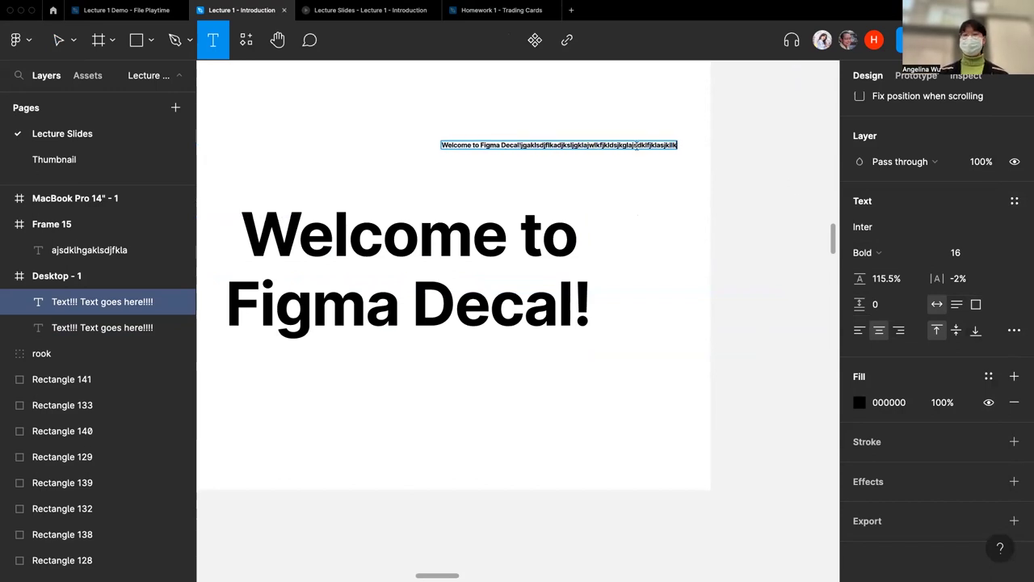
Switch the small text to auto height and append random filler words until it wraps onto four lines.
left_click(957, 306)
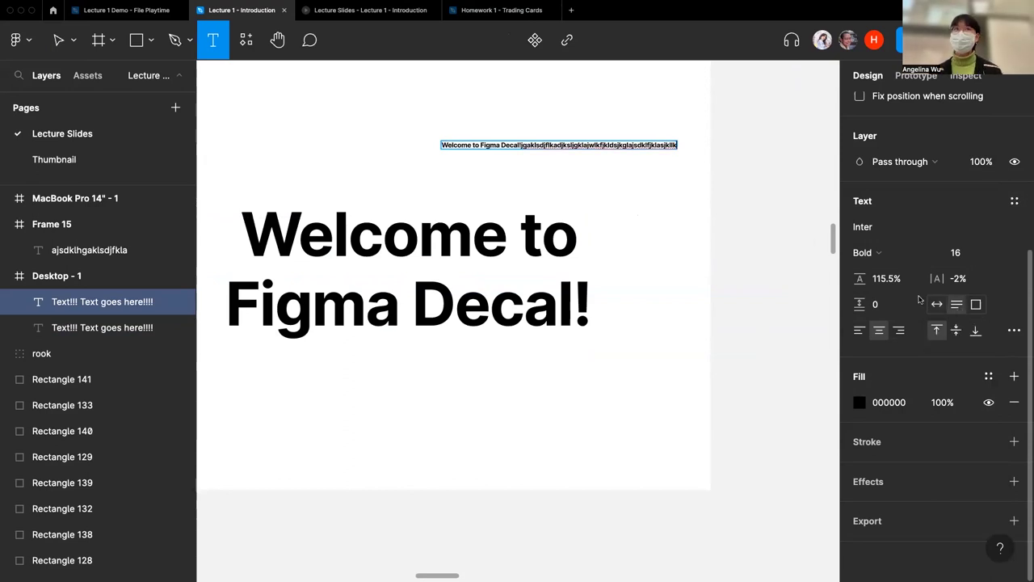
type("kdjsalgkdsdklfjklasjdklg")
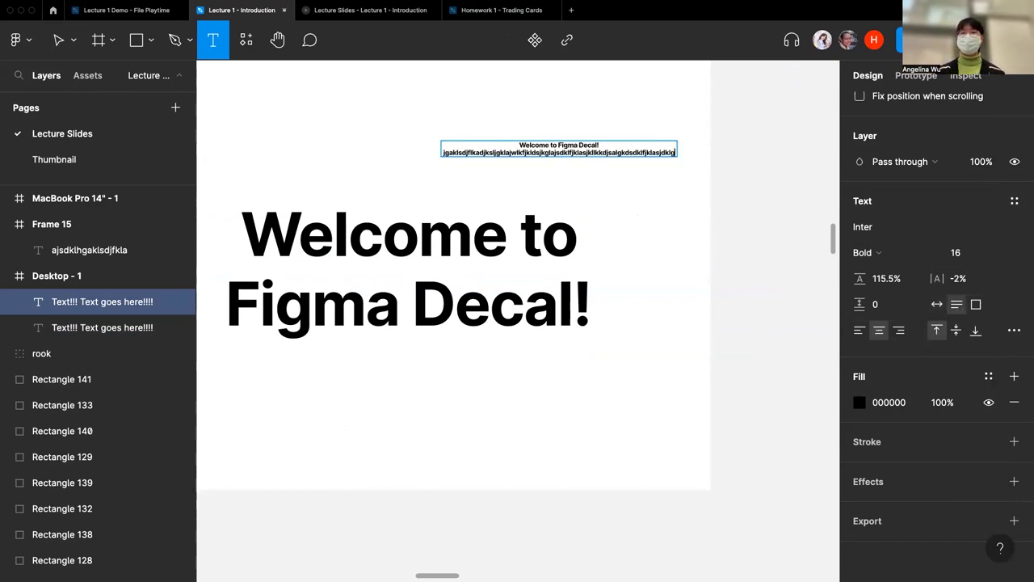
type("jlkasdjkfl dslfaj fklsdjklf dlskajf ksdajfkl dsalkfd klsajfklslkf")
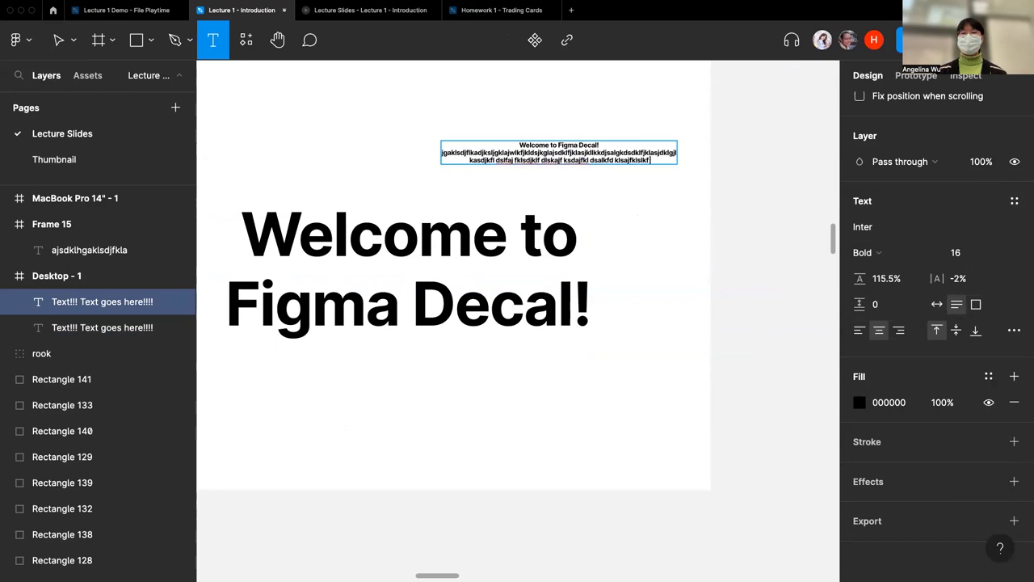
type(" jsad lkfjsklfjlkdsaj fdklsjflkd sakjdfs")
key("Escape")
left_click(658, 199)
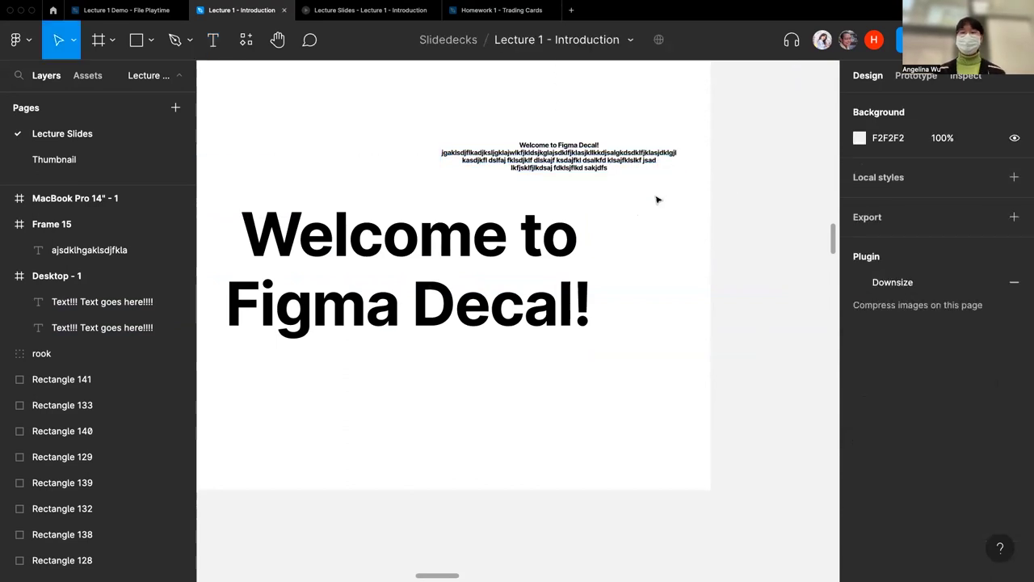
Move the large heading to the left edge of the Desktop - 1 frame, at about X 0, Y 285.
scroll(656, 199, "down", 3)
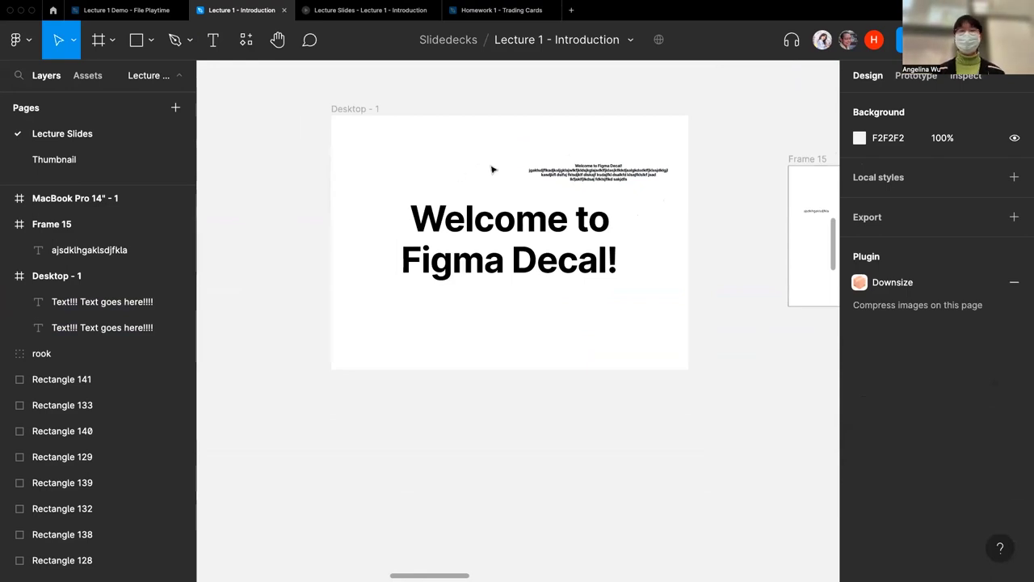
left_click(594, 173)
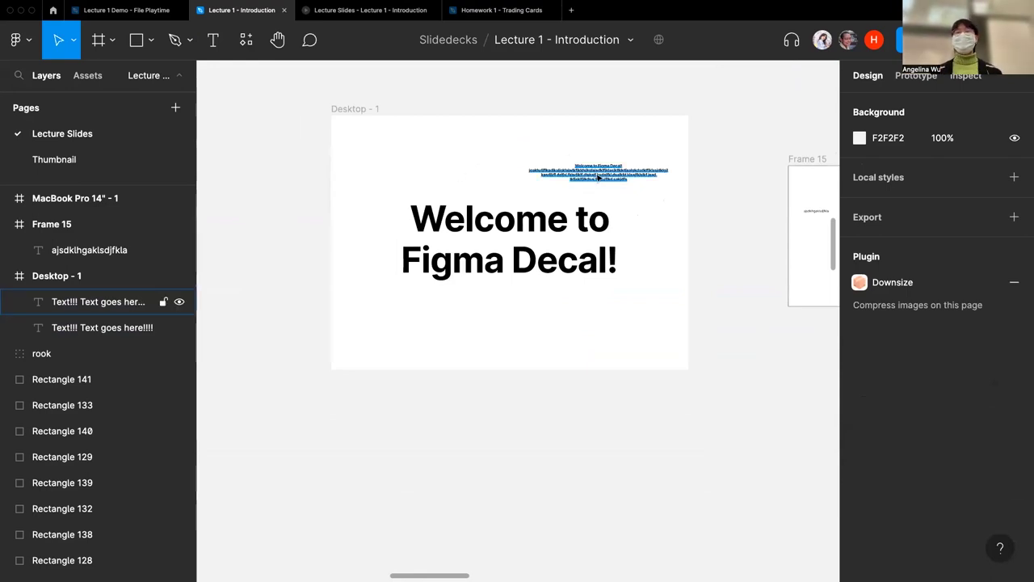
left_click(647, 160)
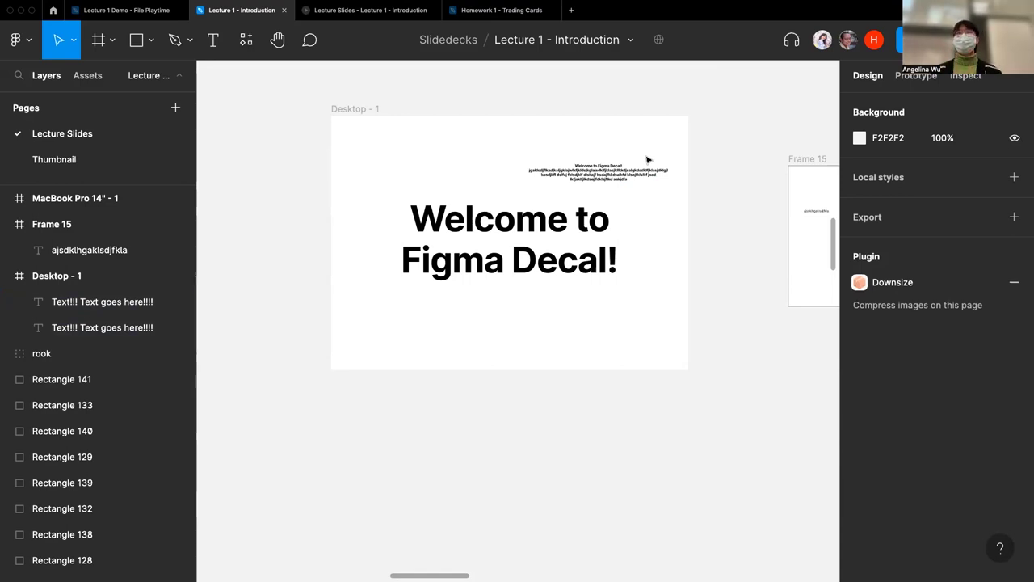
left_click(600, 171)
left_click_drag(561, 236, 511, 226)
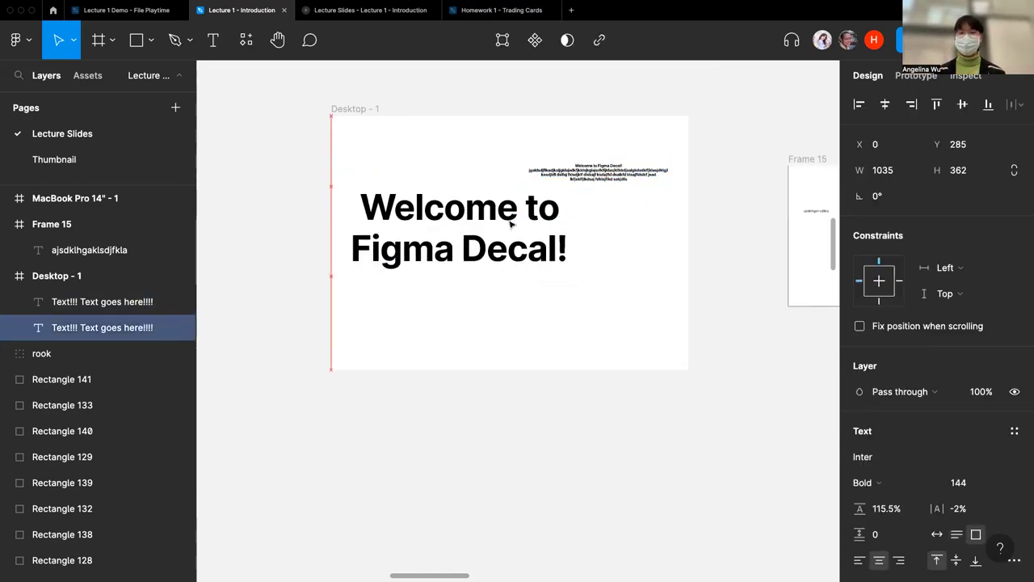
Move the small text block down beside the end of the large heading's second line, near the frame's right edge.
left_click_drag(588, 170, 606, 301)
scroll(596, 244, "up", 10)
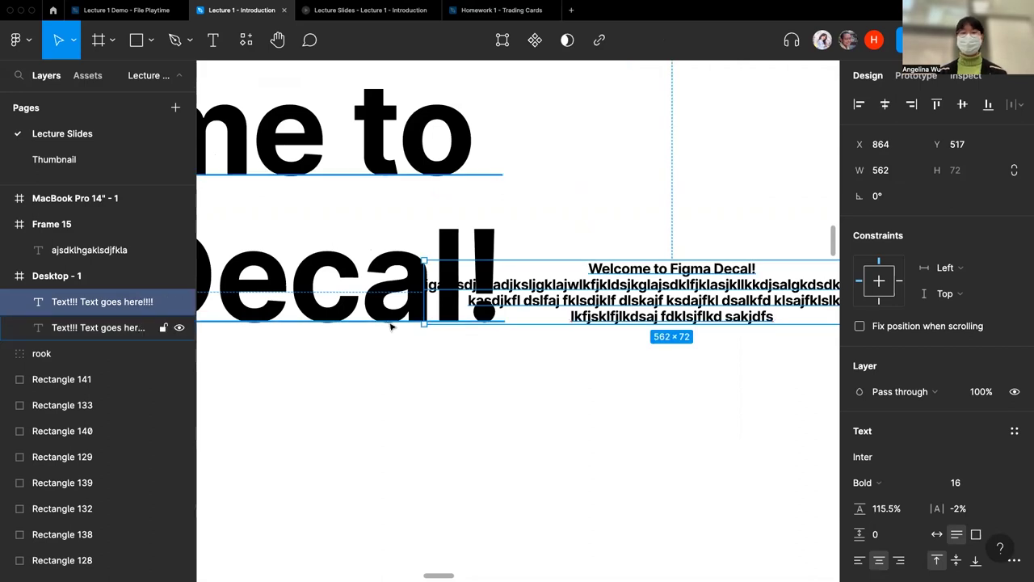
mouse_move(672, 298)
left_mouse_down()
mouse_move(668, 349)
mouse_move(677, 303)
left_mouse_up()
scroll(672, 322, "down", 5)
left_click(681, 214)
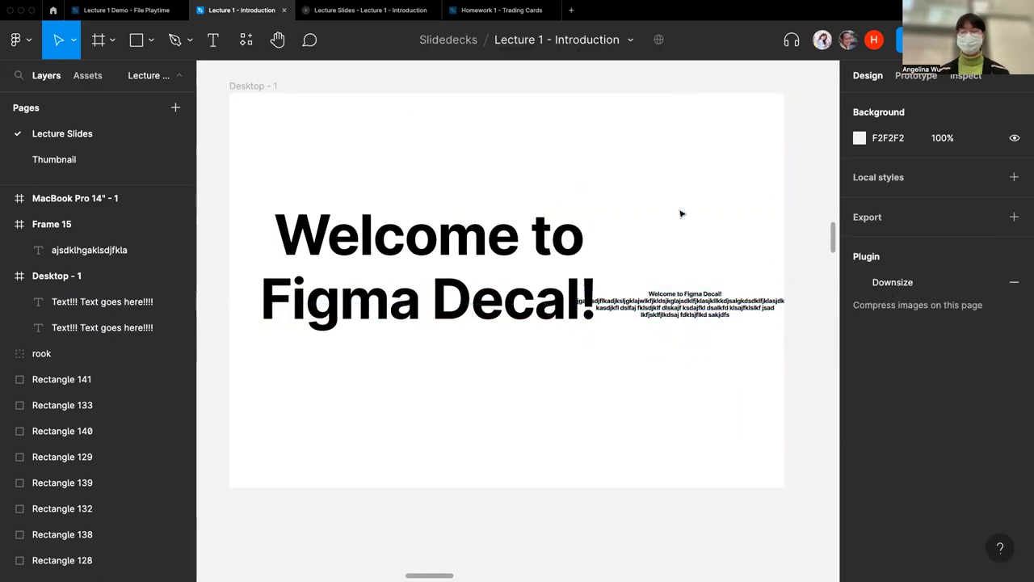
Add the text "gaijsdlfkjaksdjklakldsfa1" on the empty canvas to the right of the chessboard, using the last-used text settings.
scroll(681, 215, "down", 2)
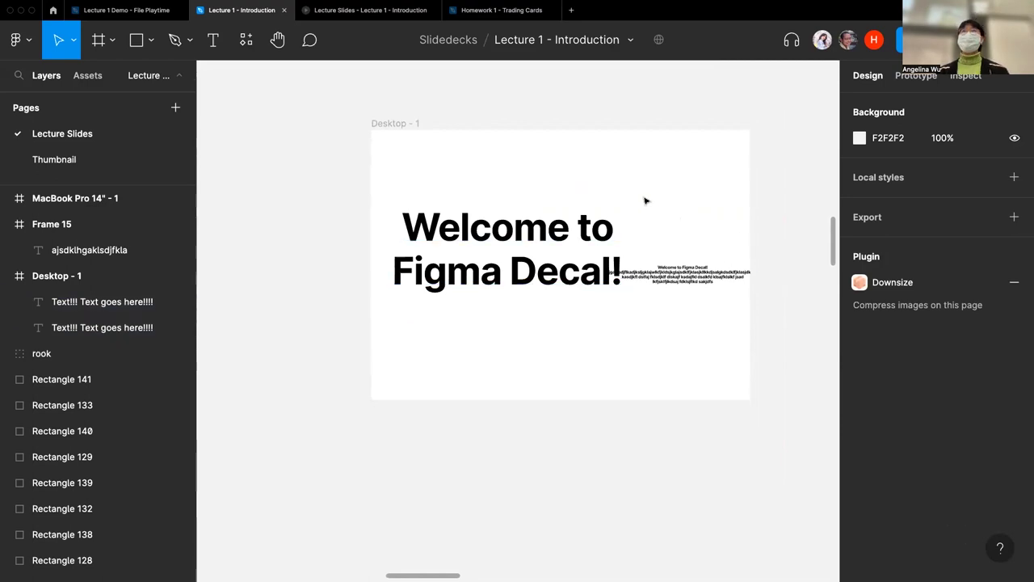
key("shift+1")
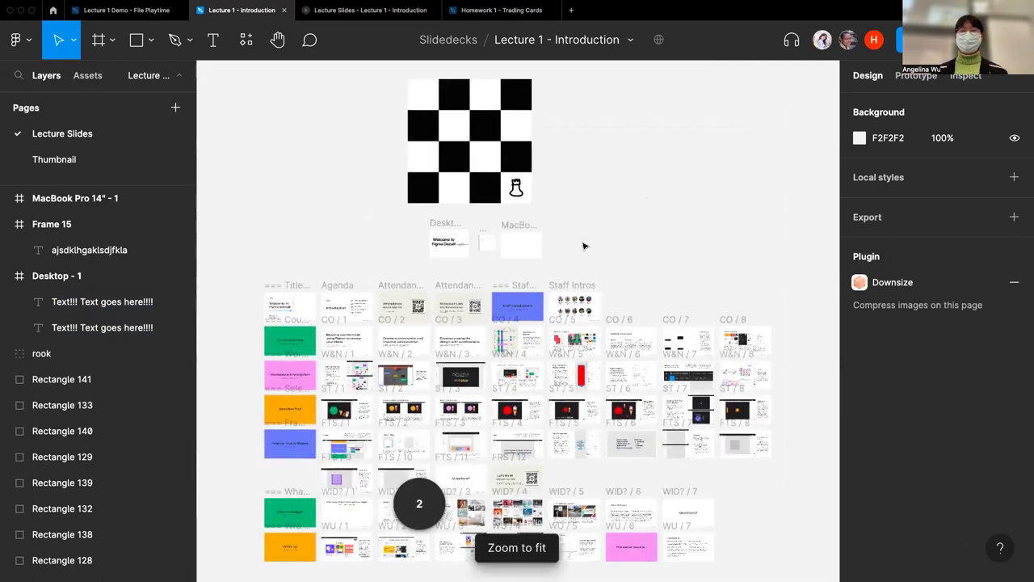
key("t")
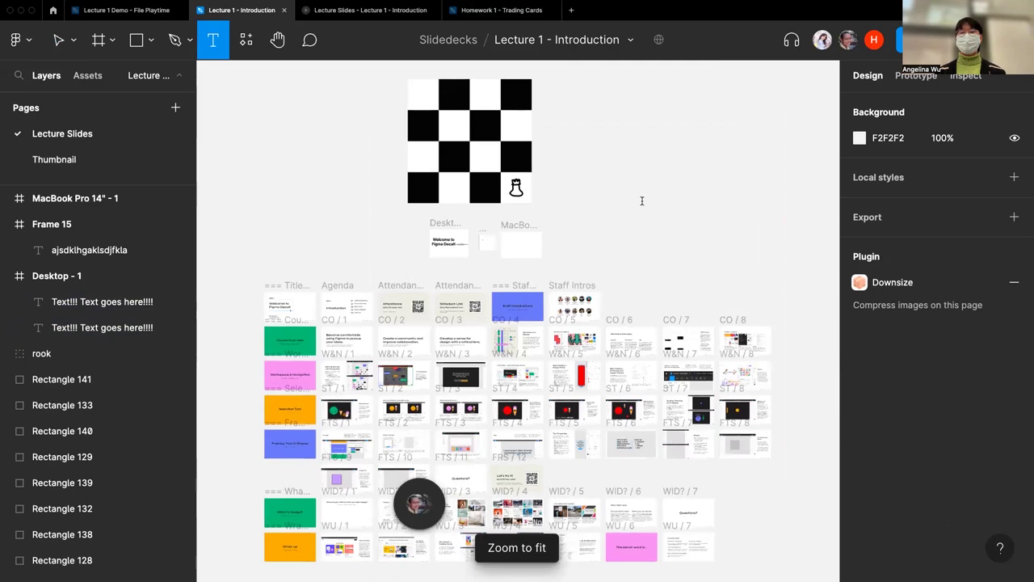
left_click(642, 201)
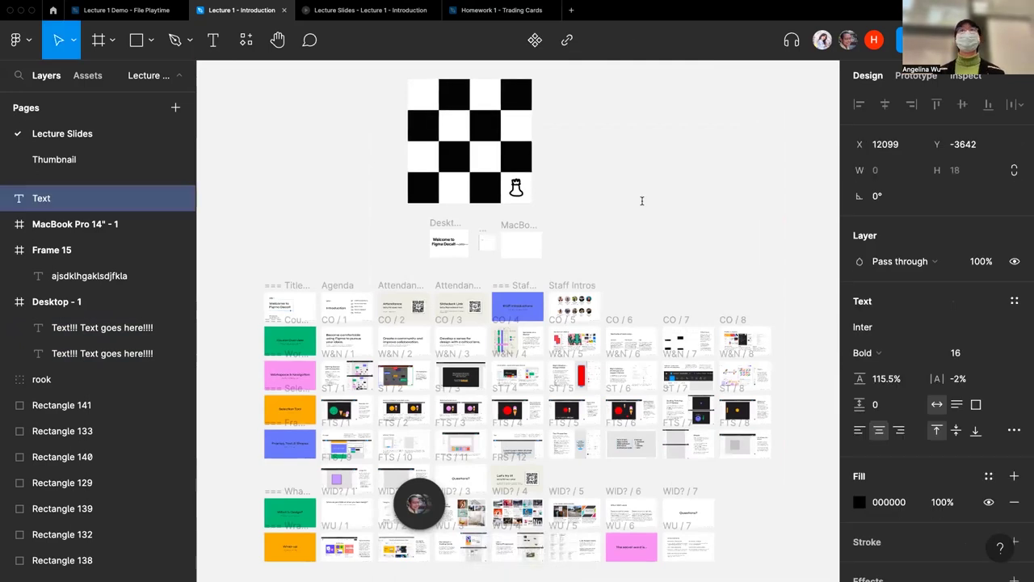
type("gaijsdlfkjaksdjklakldsfa")
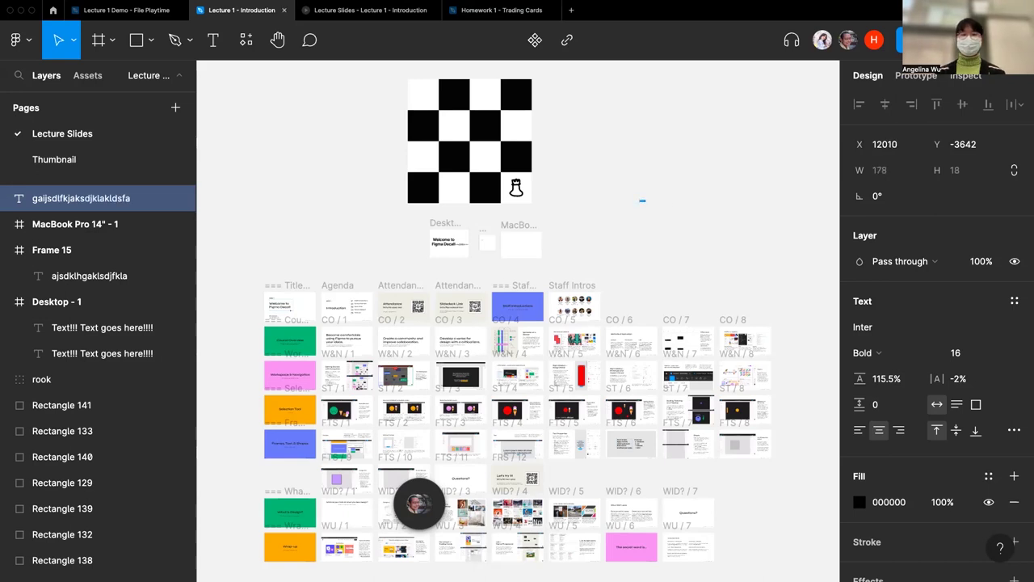
scroll(643, 202, "up", 3)
key("Escape")
left_click(590, 257)
Pick up the large heading's text settings and add the text "afdskljgklasdkfljklasdjklfa" on the empty canvas right of the MacBook Pro frame.
scroll(590, 257, "right", 1)
scroll(590, 257, "right", 3)
scroll(590, 257, "left", 5)
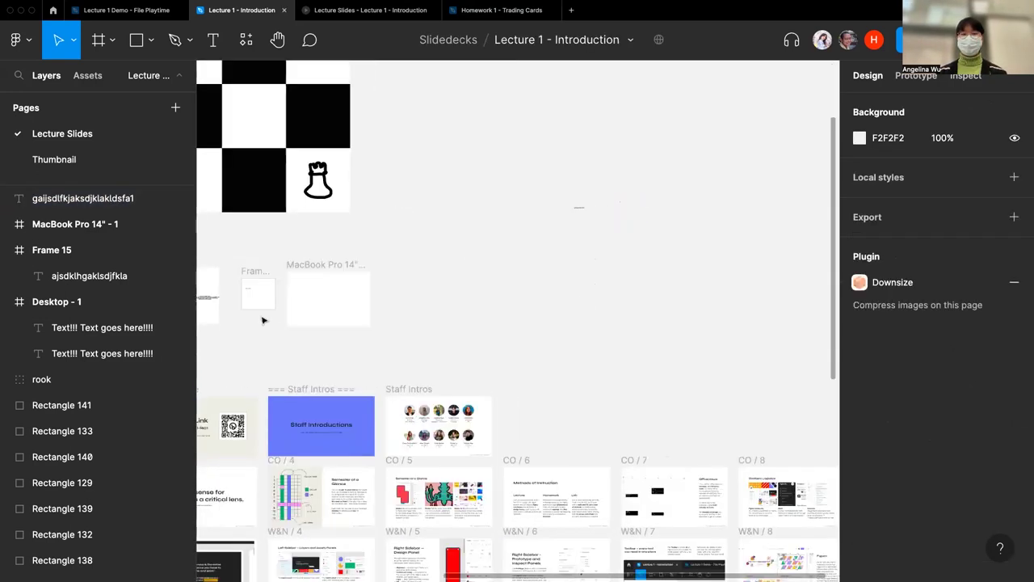
left_click(272, 267)
key("t")
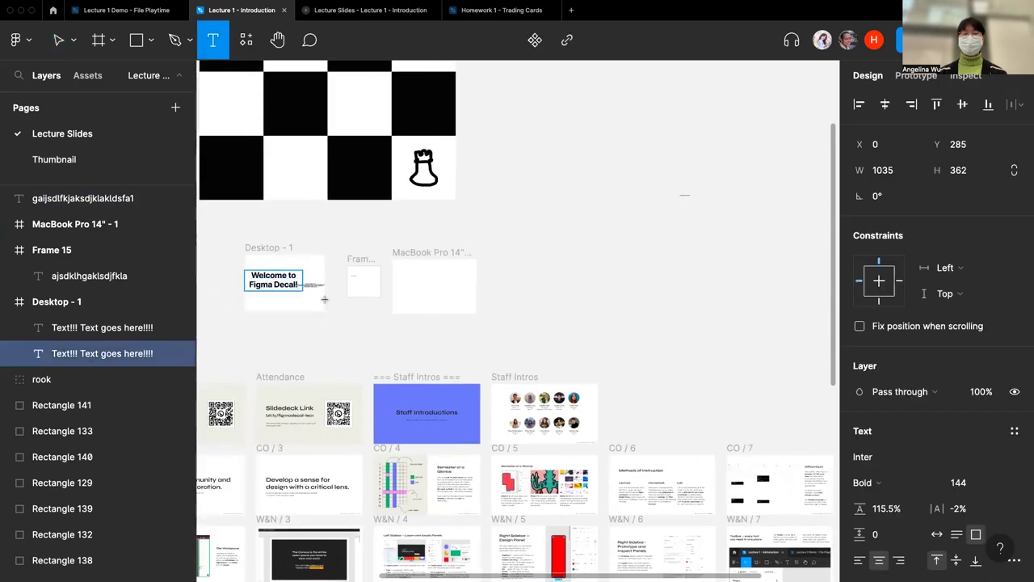
key("Escape")
left_click(575, 265)
key("t")
left_click(670, 267)
type("afdskljgklasdkfjklasdjklfa")
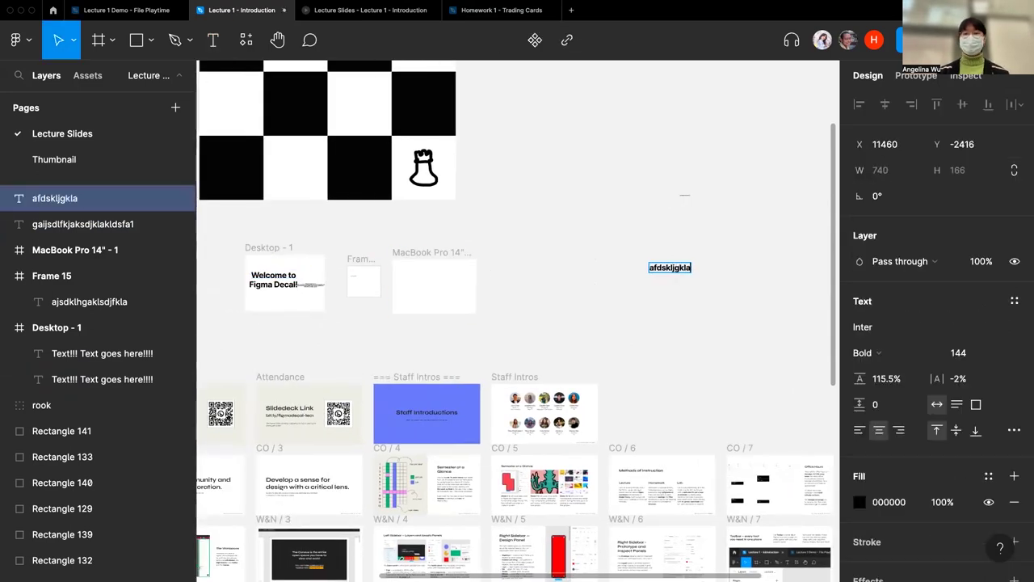
key("Escape")
left_click(659, 324)
Pick up the Staff Introductions title's text style and add the text "ajfdsklgjkalwjefposdkjofpks" on the empty canvas above the Staff Intros slide.
key("t")
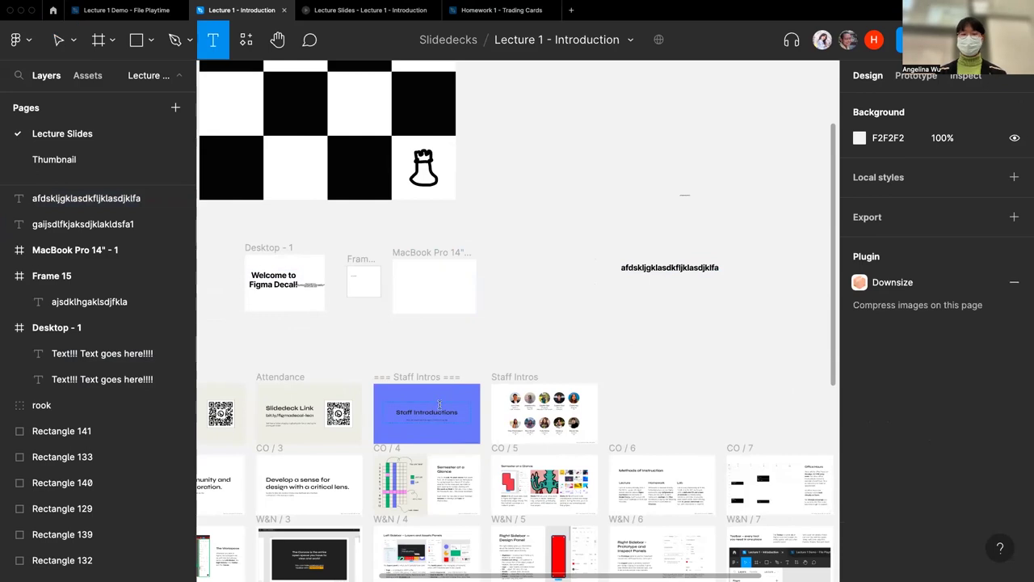
left_click(441, 410)
key("Escape")
key("t")
left_click(595, 327)
type("ajfdsklgjkalwjefposdkjofpks")
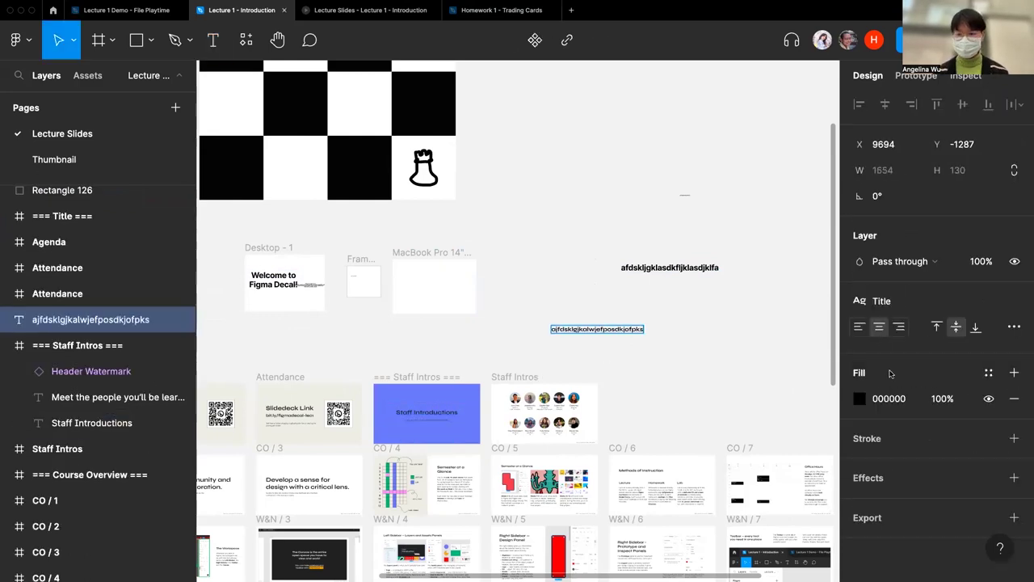
key("Escape")
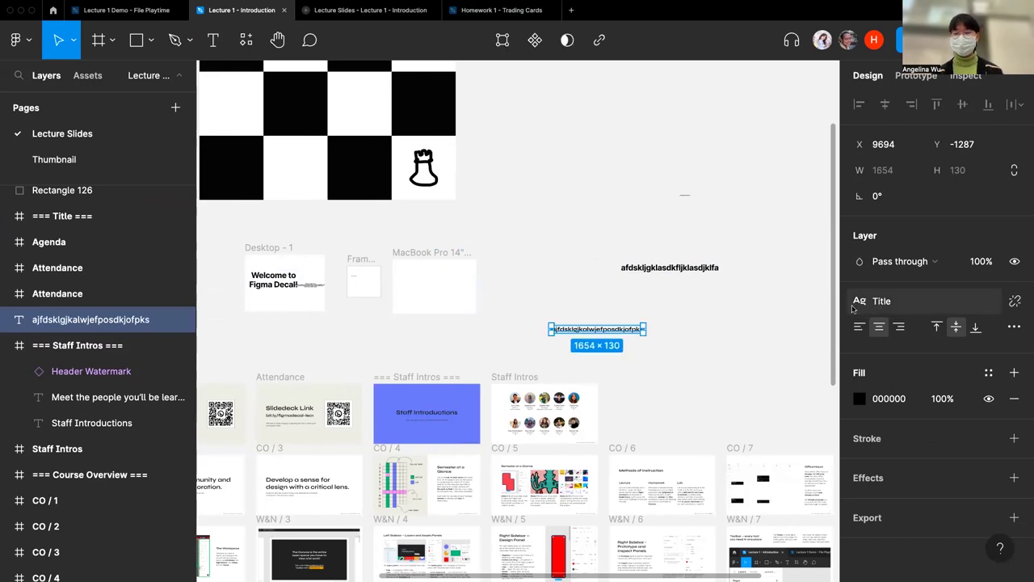
left_click(634, 346)
Delete the three sample text layers from the empty canvas to the right of the frames.
scroll(593, 291, "up", 2)
left_click_drag(548, 135, 773, 407)
key("Delete")
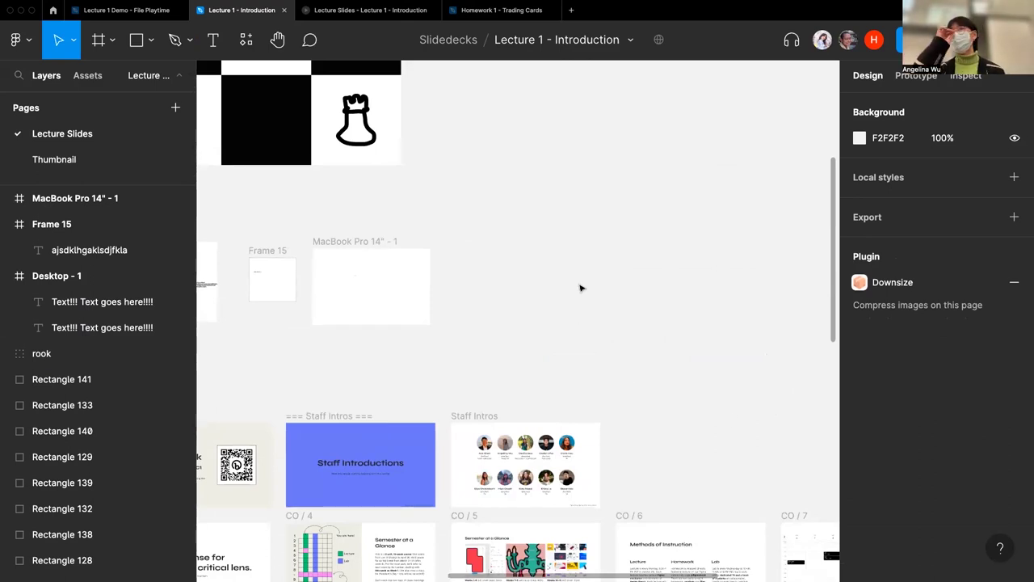
Advance the Lecture Slides presentation to the Shape slide, and return to the Lecture 1 - Introduction design file.
scroll(411, 302, "left", 8)
scroll(412, 303, "down", 2)
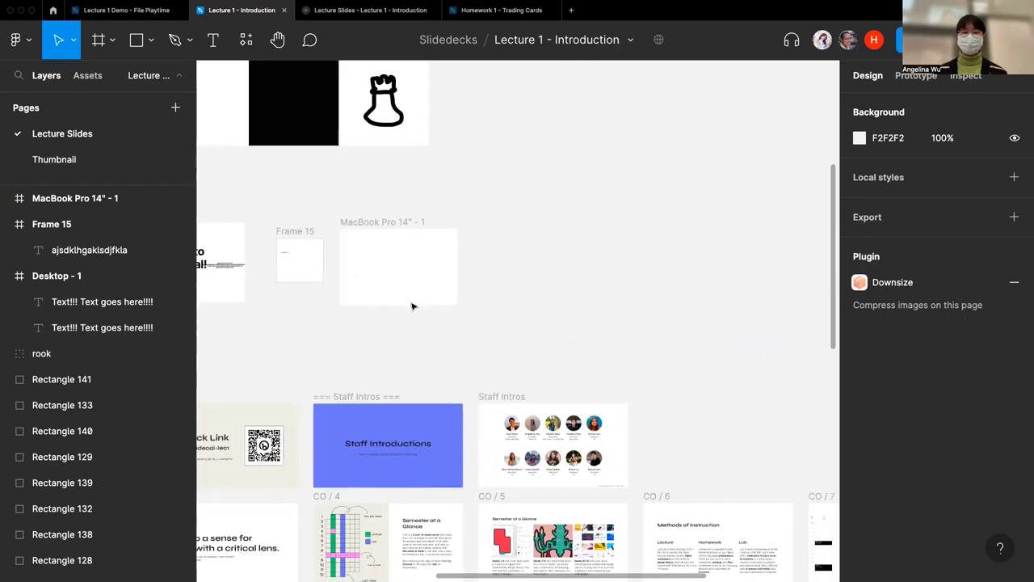
left_click(343, 11)
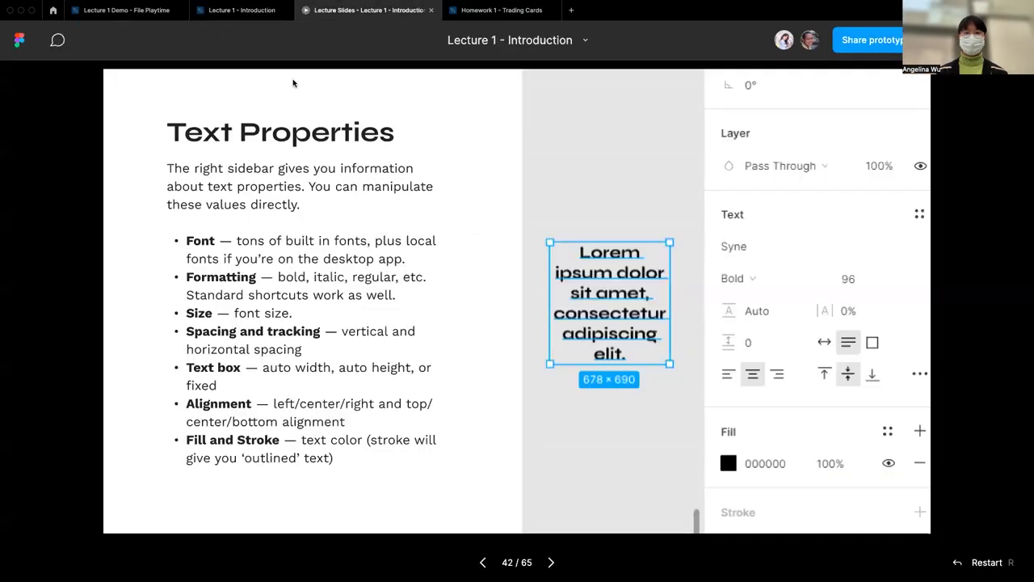
key("Right")
key("Right")
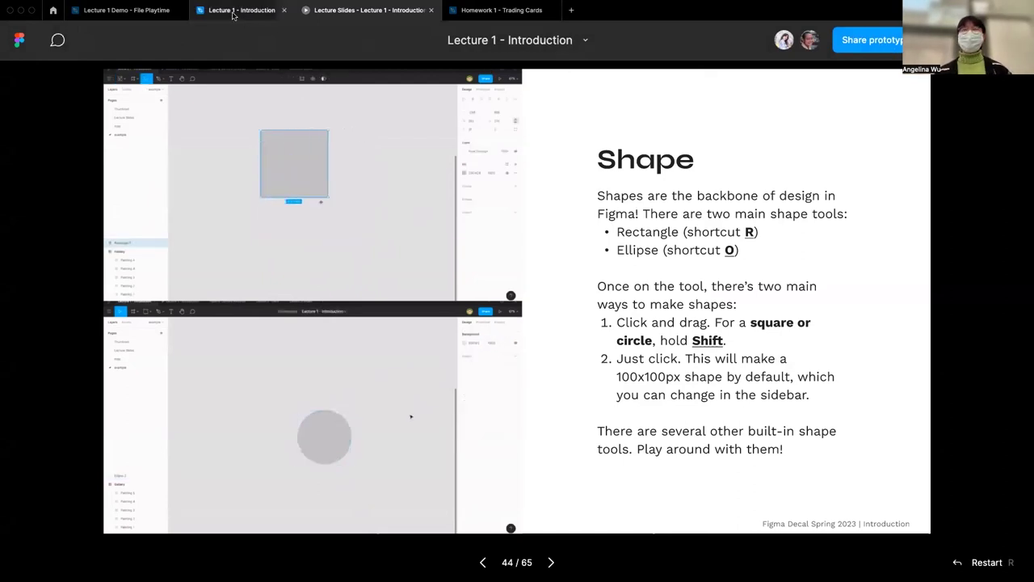
left_click(270, 18)
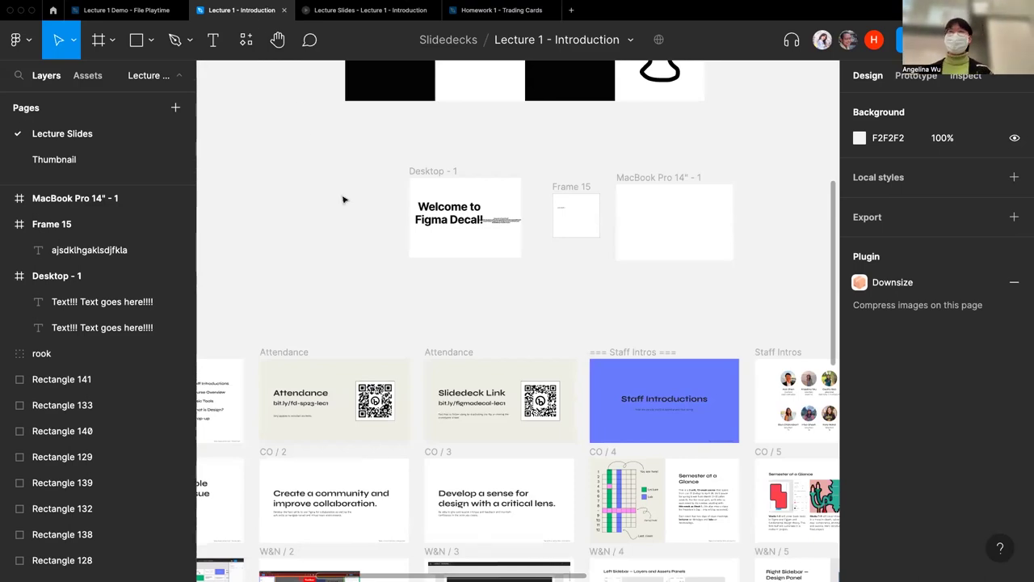
Place a default 100 × 100 rectangle on the empty canvas left of the Desktop - 1 frame and delete it.
left_click(146, 49)
left_click(153, 50)
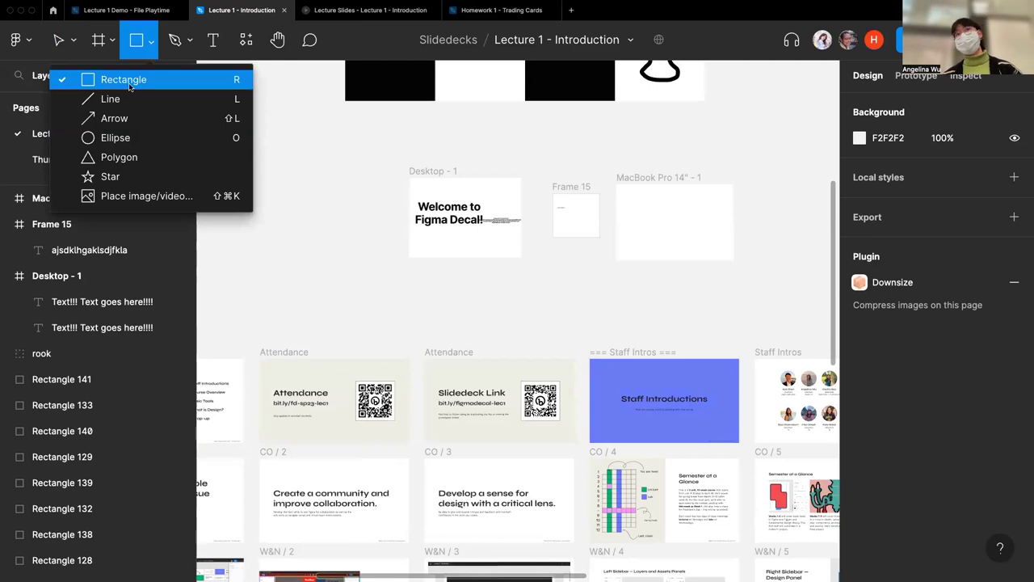
left_click(290, 167)
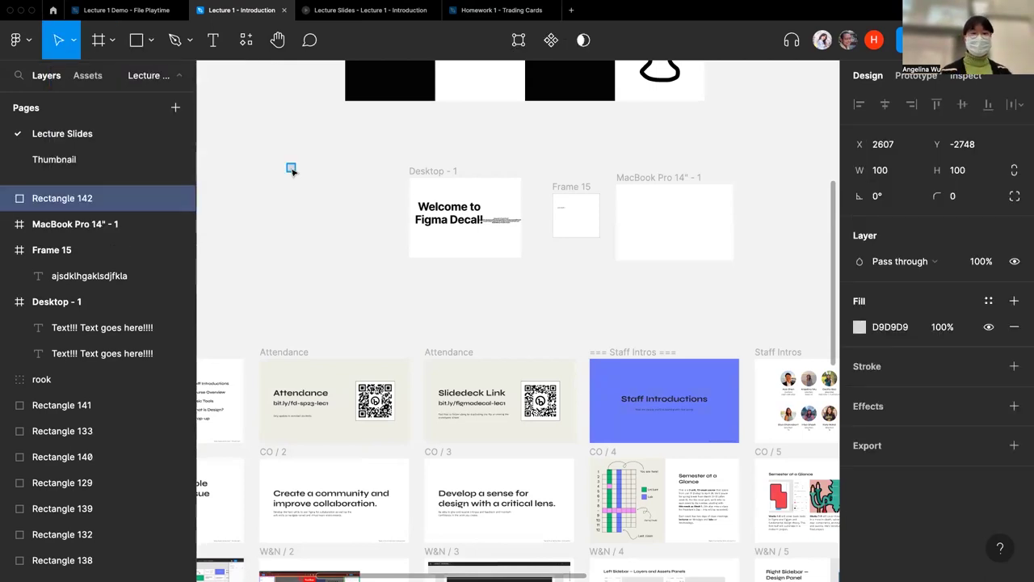
key("Delete")
Draw a rectangle on the empty canvas left of the Desktop - 1 frame and set its width and height to 1000.
key("r")
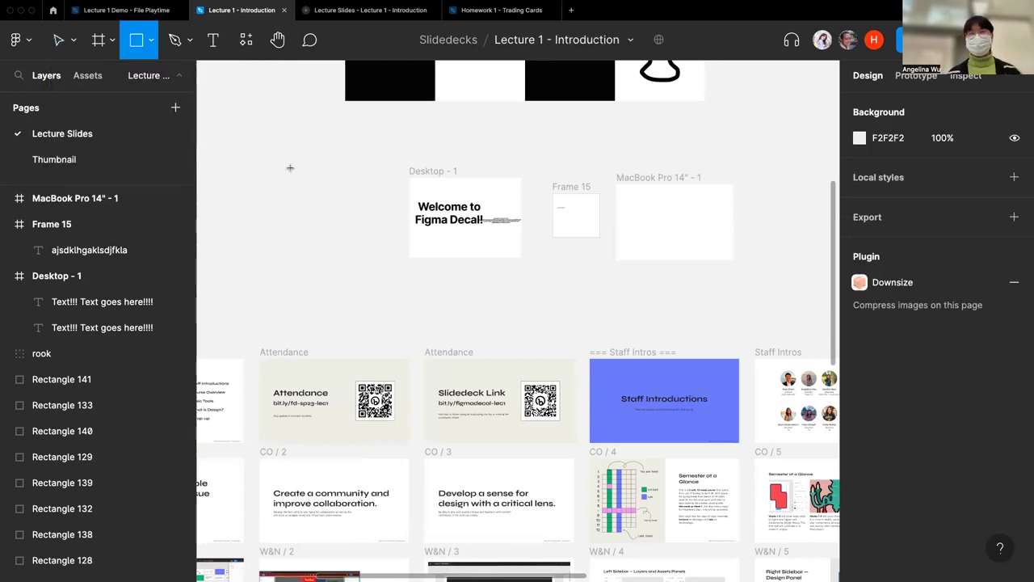
left_click_drag(259, 163, 316, 218)
left_click(887, 173)
type("100")
key("Tab")
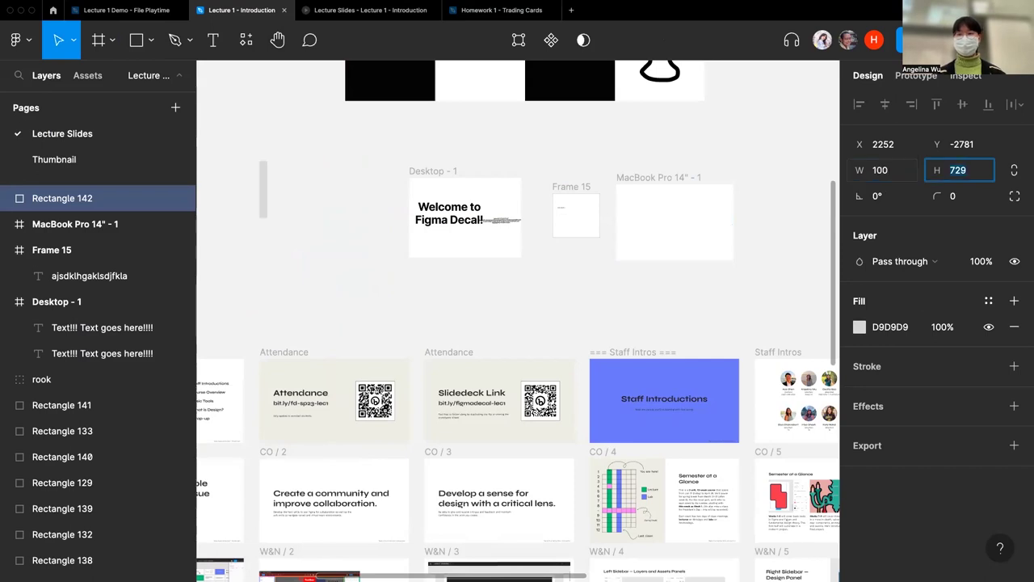
key("shift+Tab")
type("10")
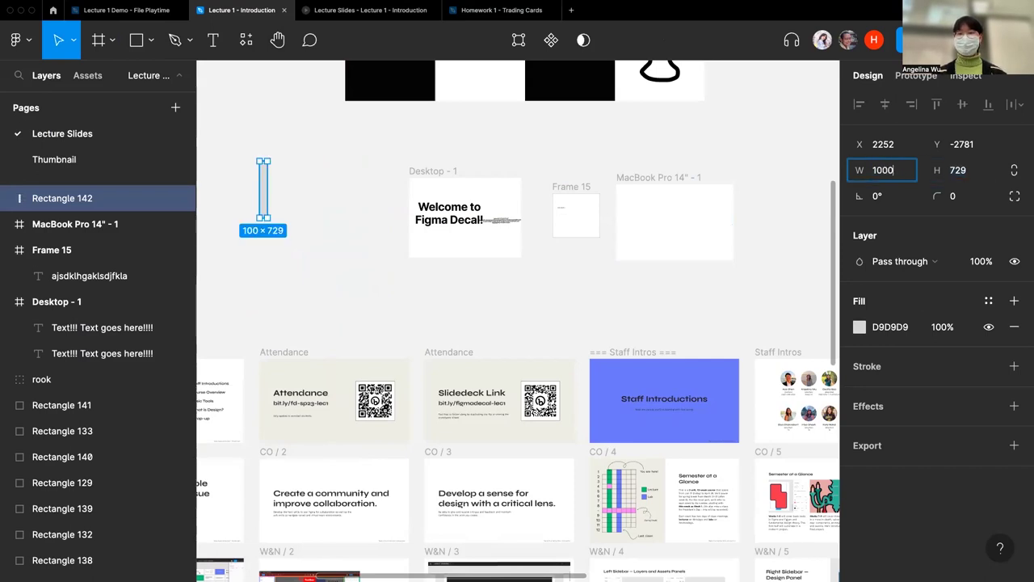
key("Tab")
type("1000")
key("Return")
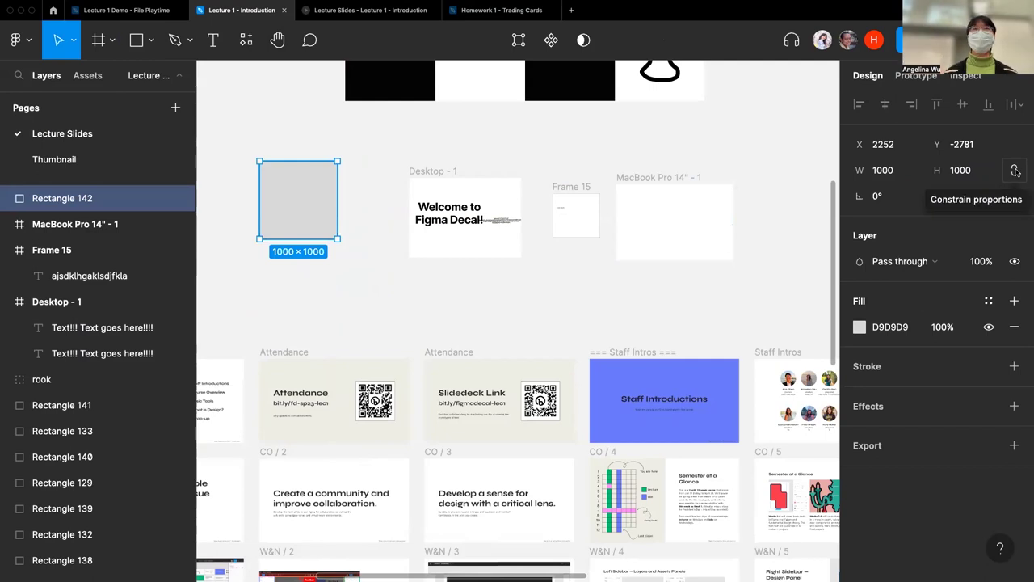
Constrain the proportions of the grey square left of the Desktop - 1 frame.
left_click(396, 279)
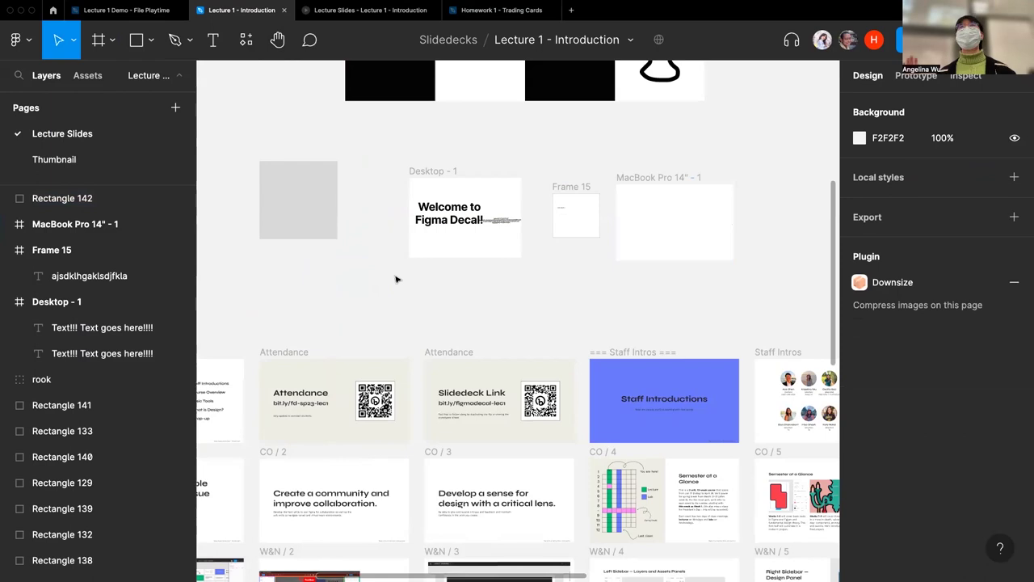
left_click(273, 202)
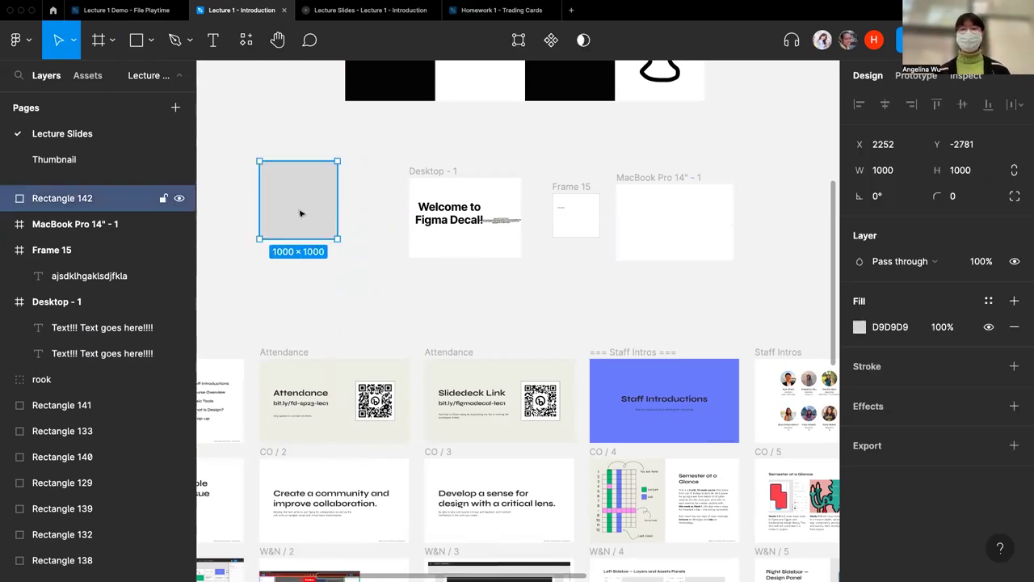
left_click(1014, 172)
Try shrinking the grey square from its upper-right corner to about 716 × 701 and about 477 × 388, undoing the resizes.
left_click_drag(337, 160, 315, 184)
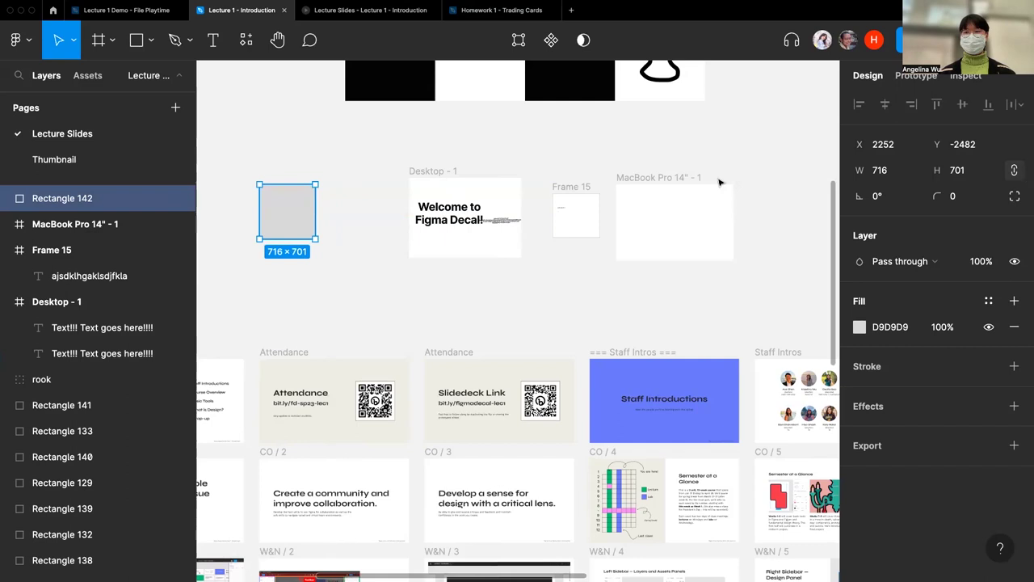
key("ctrl+z")
left_click(374, 221)
left_click(330, 199)
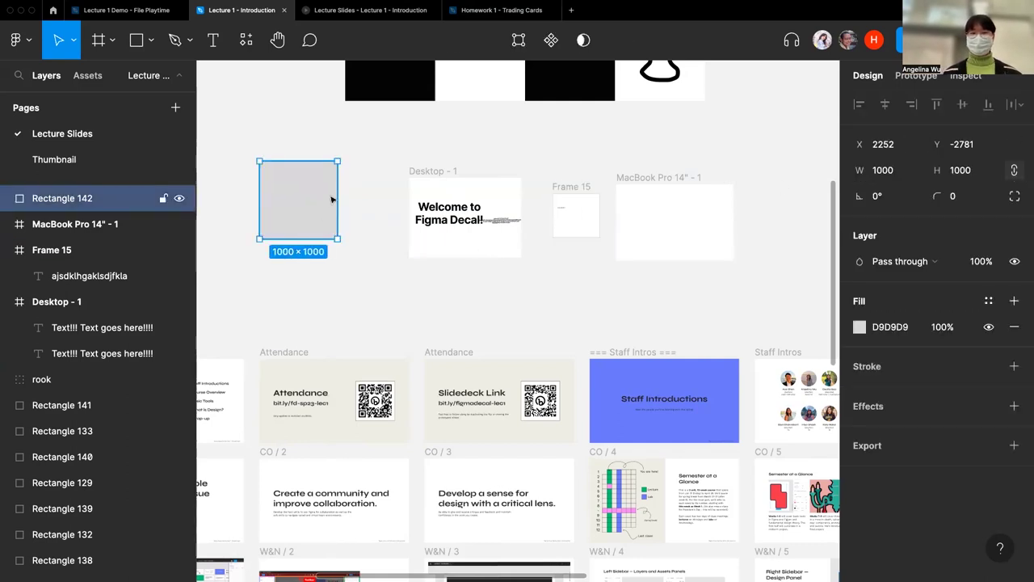
left_click_drag(339, 160, 298, 208)
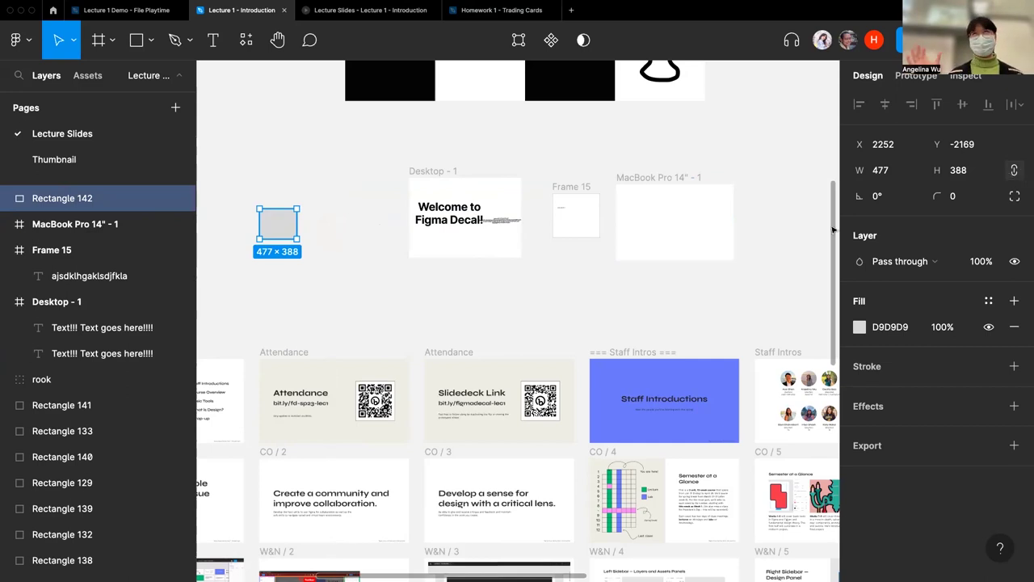
left_click(328, 289)
left_click(277, 224)
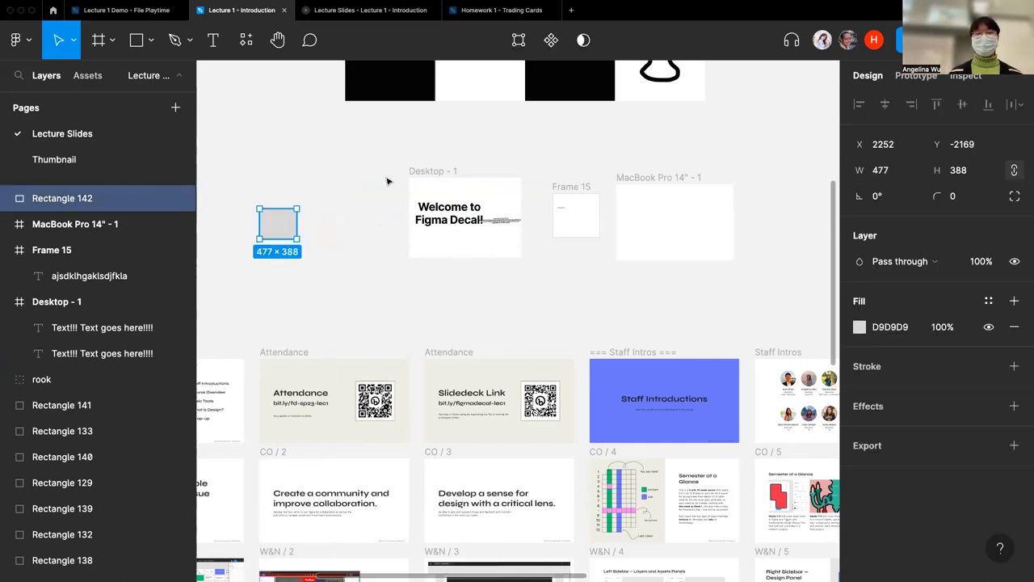
key("ctrl+z")
key("ctrl+shift+z")
Set the grey square's height to 1500 with its proportions constrained, and deselect it.
left_click(959, 172)
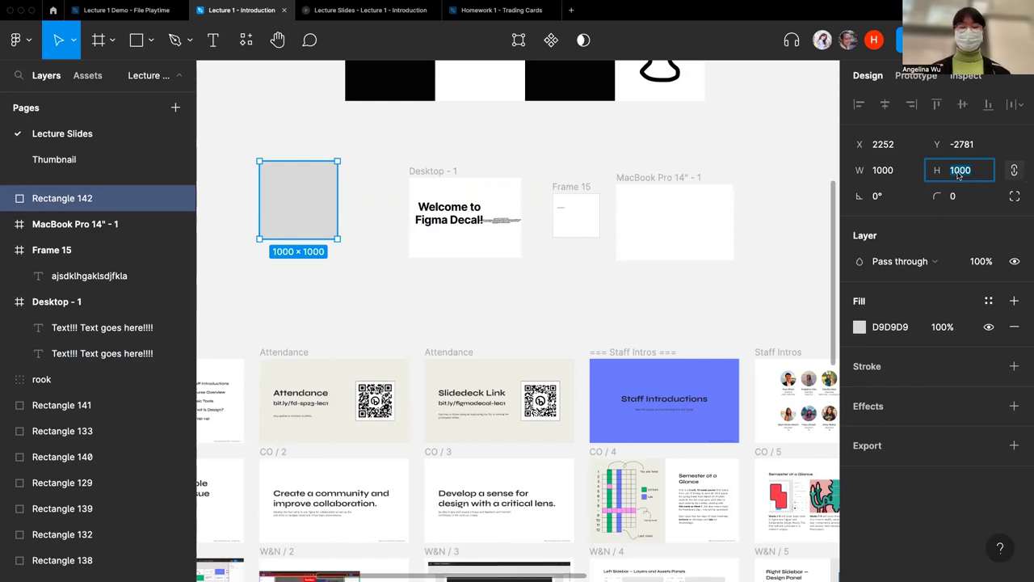
type("15")
key("Return")
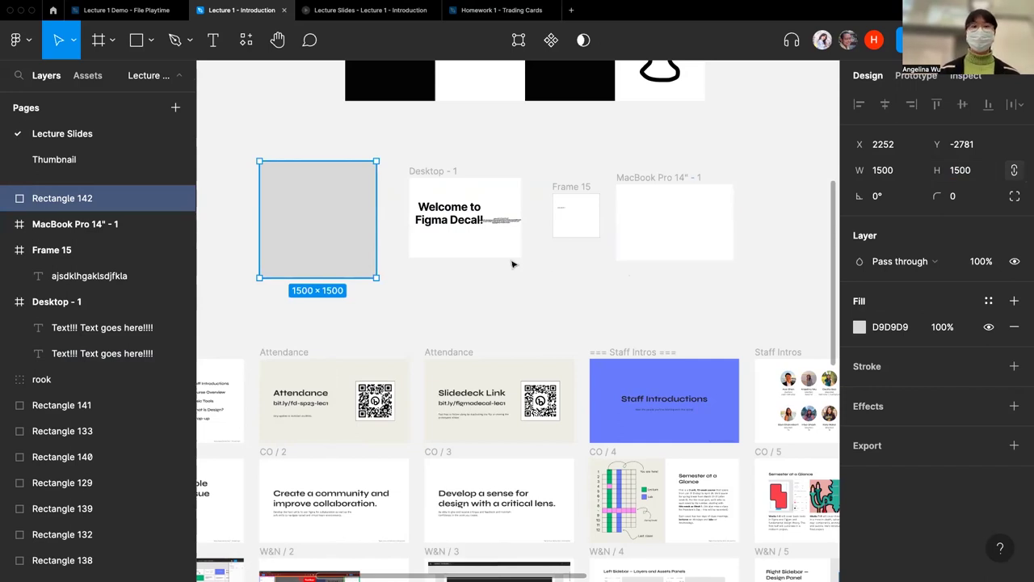
left_click(459, 280)
scroll(328, 194, "up", 5)
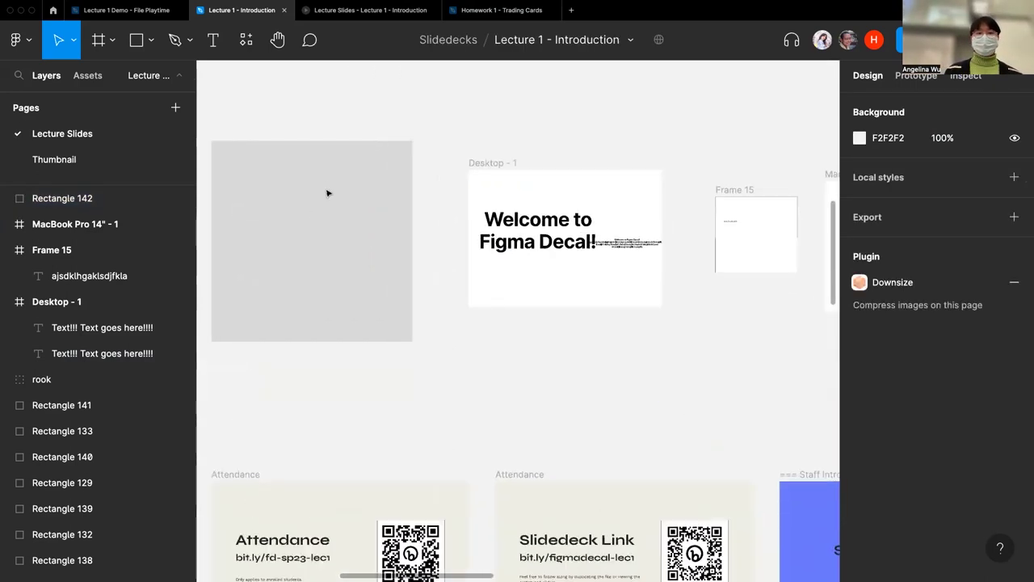
Revisit the Shape slide and place a default 100 × 100 star on the design file's empty canvas below the Desktop - 1 frame.
left_click(331, 12)
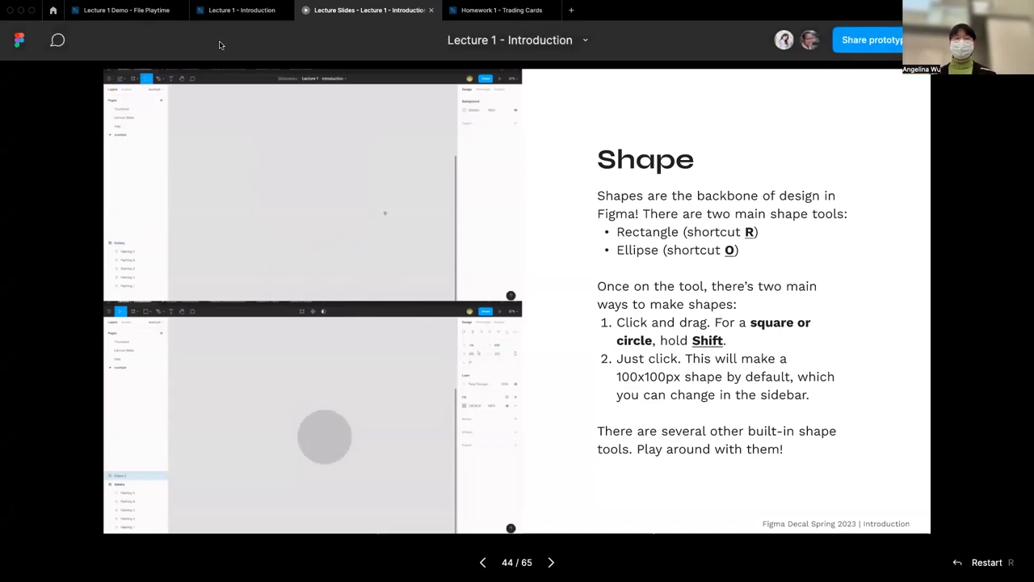
left_click(230, 11)
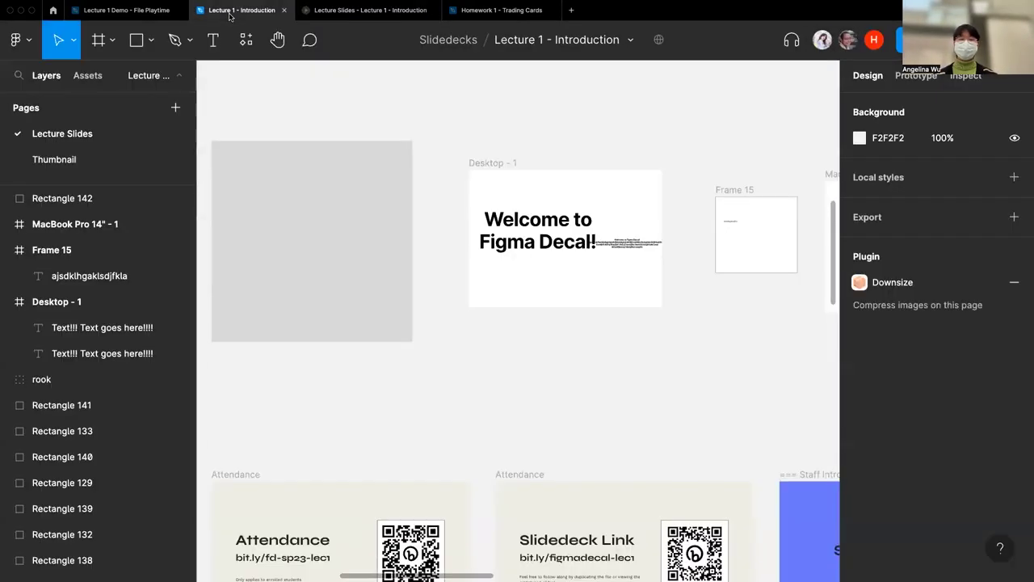
left_click(152, 41)
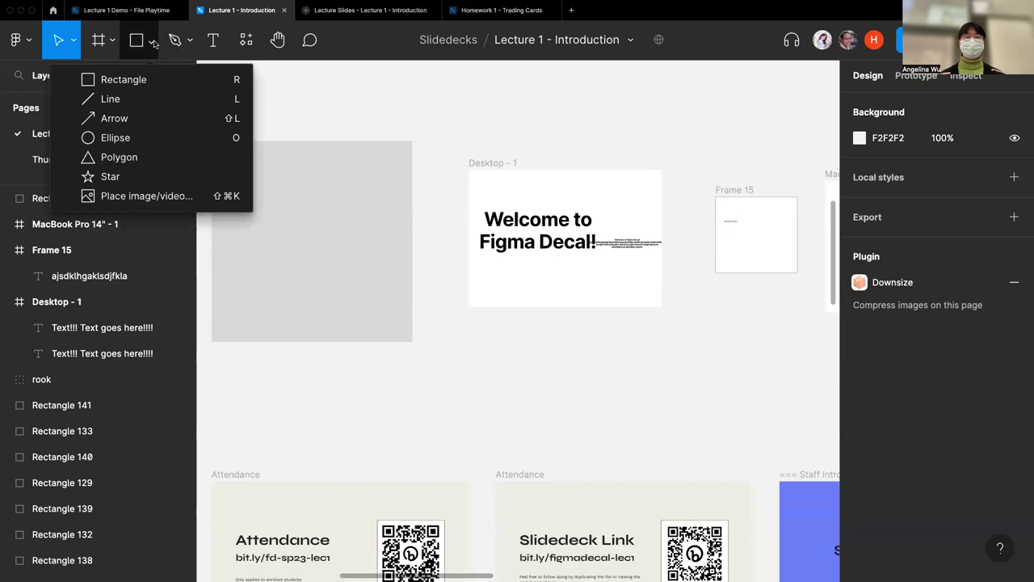
left_click(117, 176)
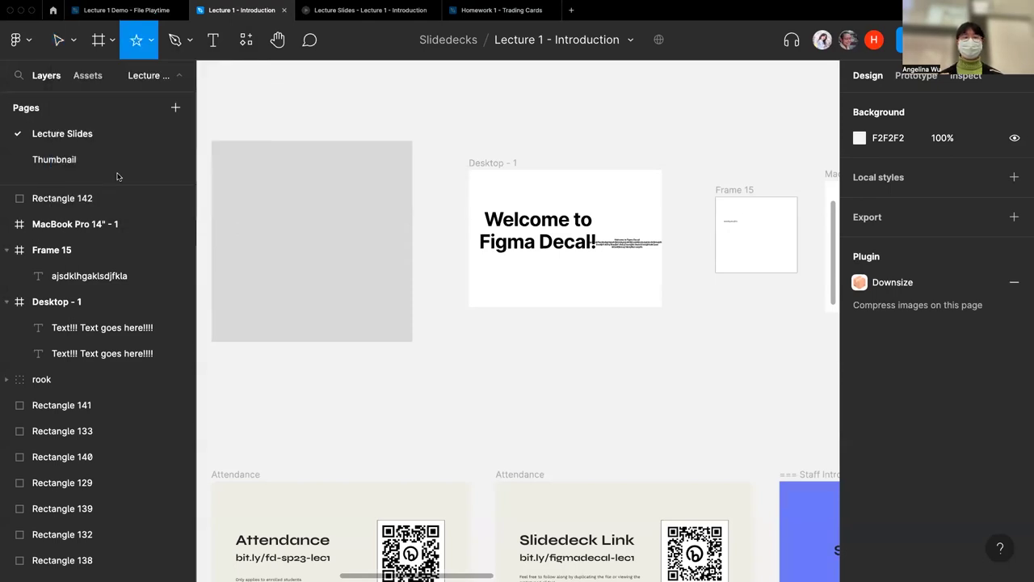
scroll(316, 182, "down", 5)
scroll(316, 183, "left", 2)
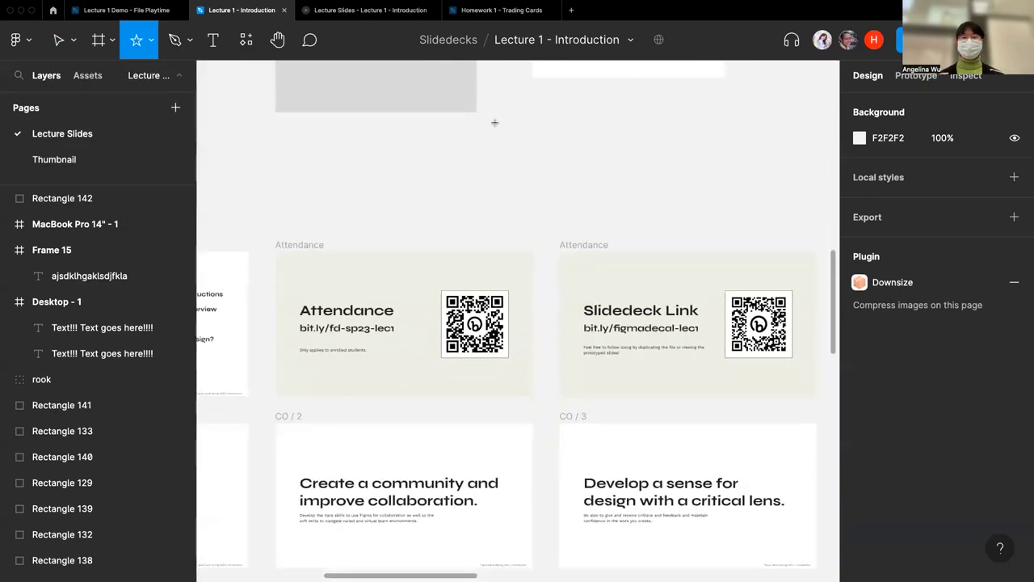
double_click(542, 107)
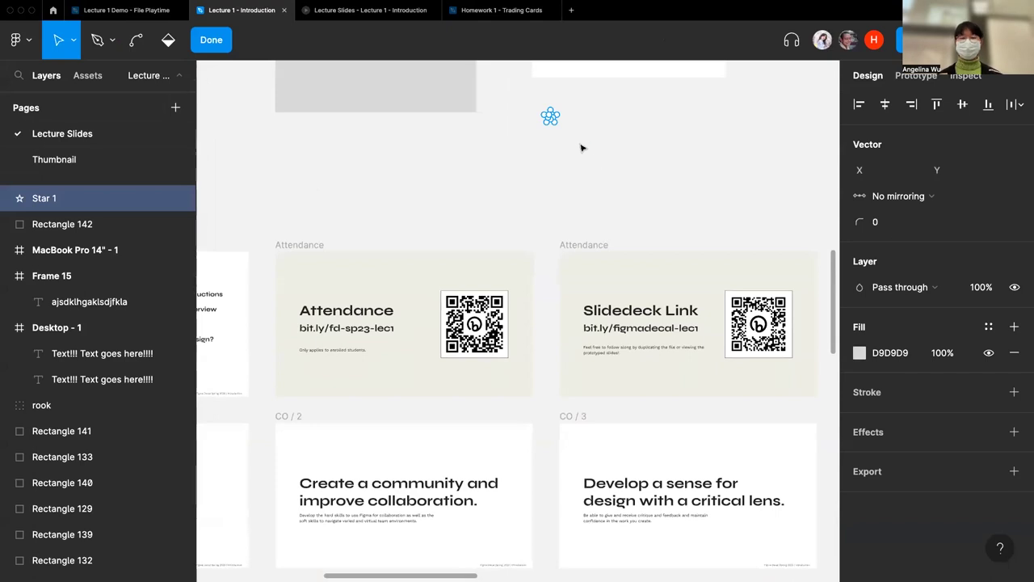
key("Escape")
Show the Fill, Stroke, and Effect slide in the presentation and return to the design file.
left_click(350, 13)
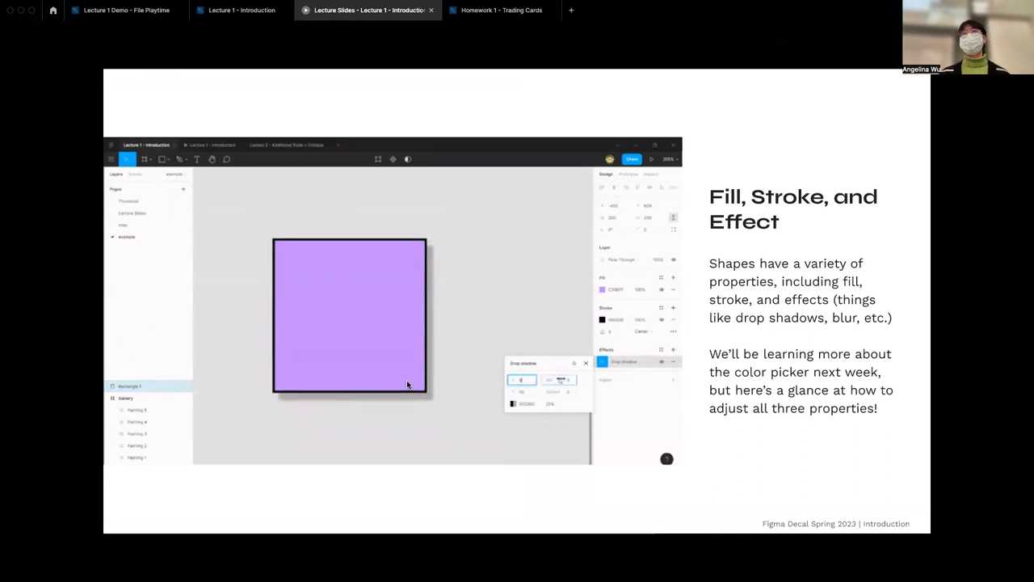
left_click(239, 11)
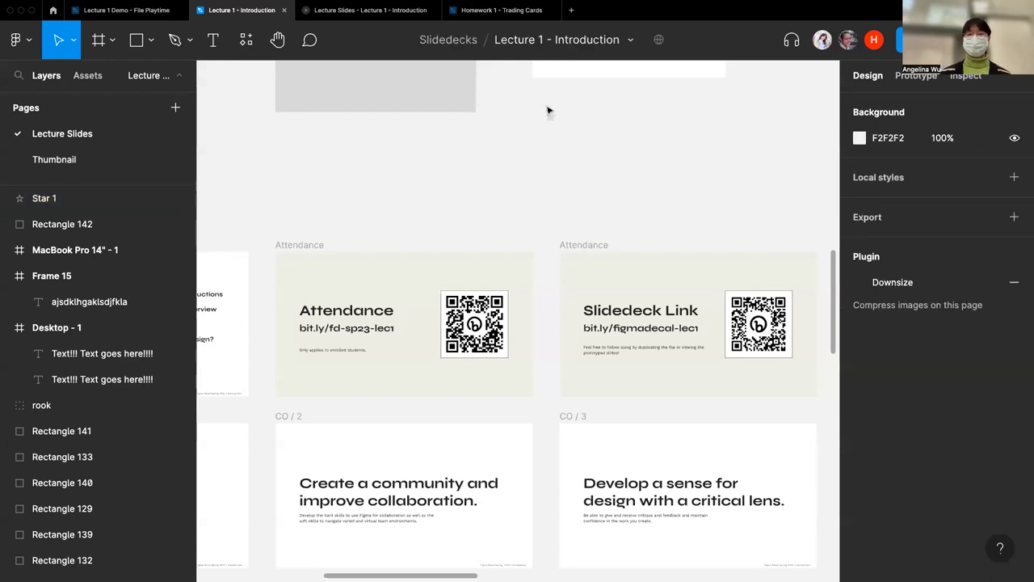
Change the star's solid fill to yellow FFD952.
scroll(547, 111, "up", 6)
left_click(574, 196)
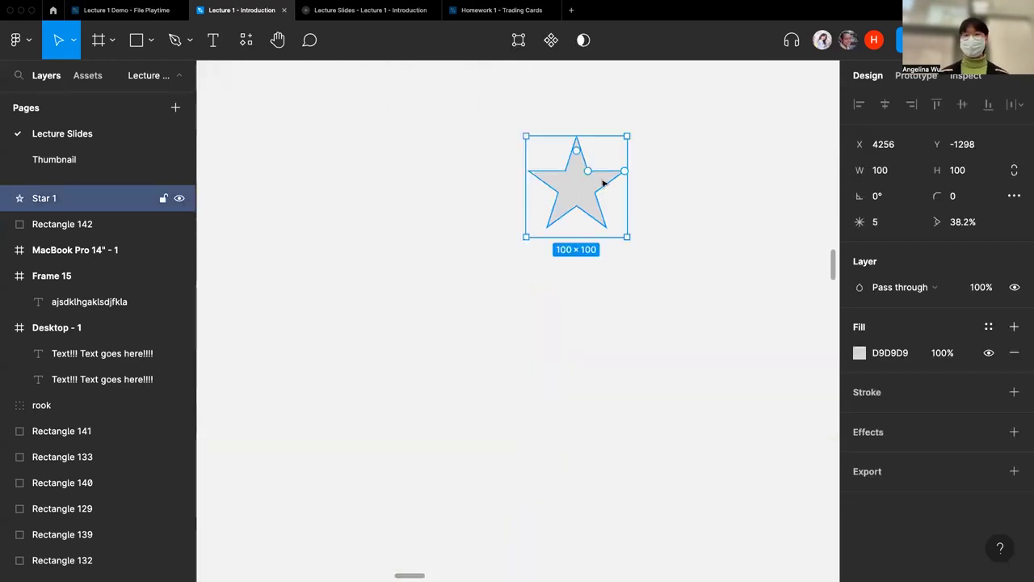
scroll(665, 194, "up", 3)
scroll(665, 194, "down", 1)
scroll(665, 194, "up", 2)
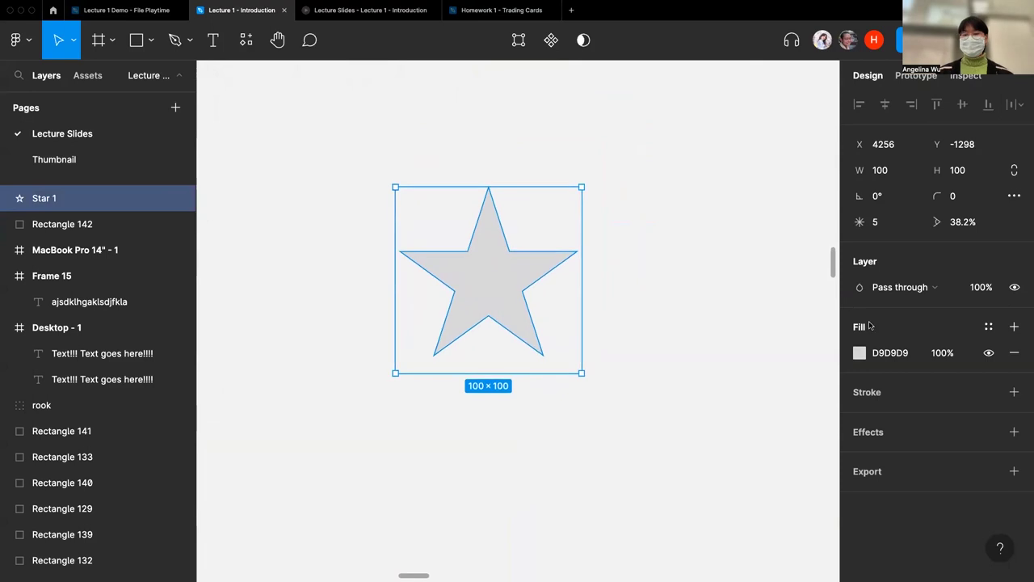
left_click(860, 353)
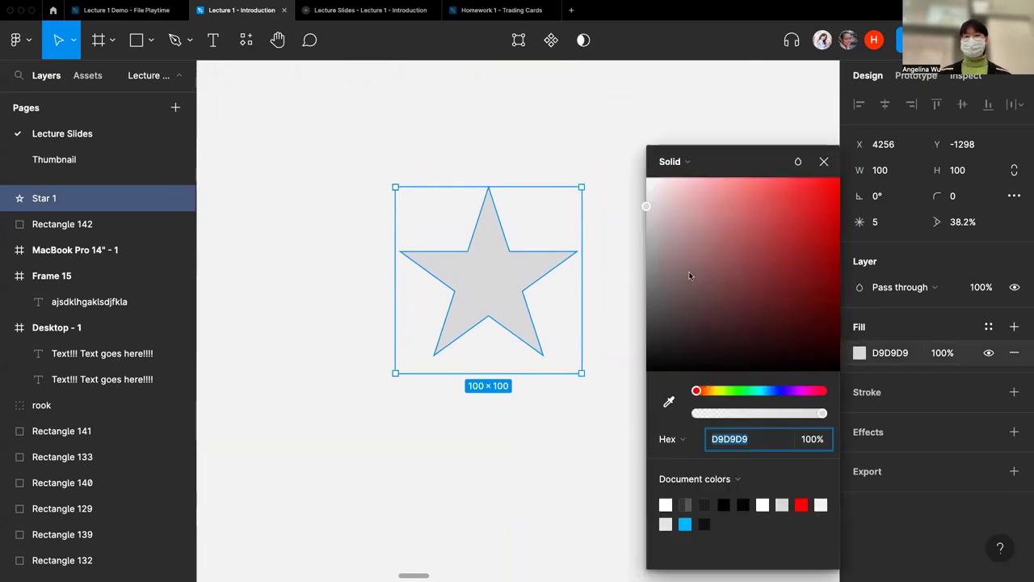
left_click_drag(710, 390, 712, 391)
left_click_drag(751, 247, 778, 176)
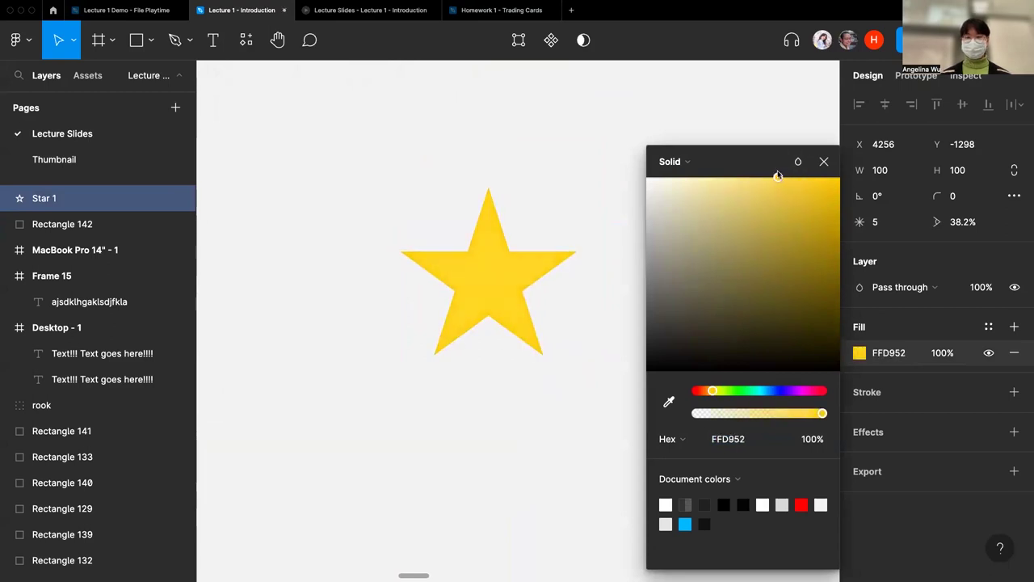
Add a black 000000 stroke to the yellow star and set its weight to 3.
left_click(867, 394)
left_click(885, 397)
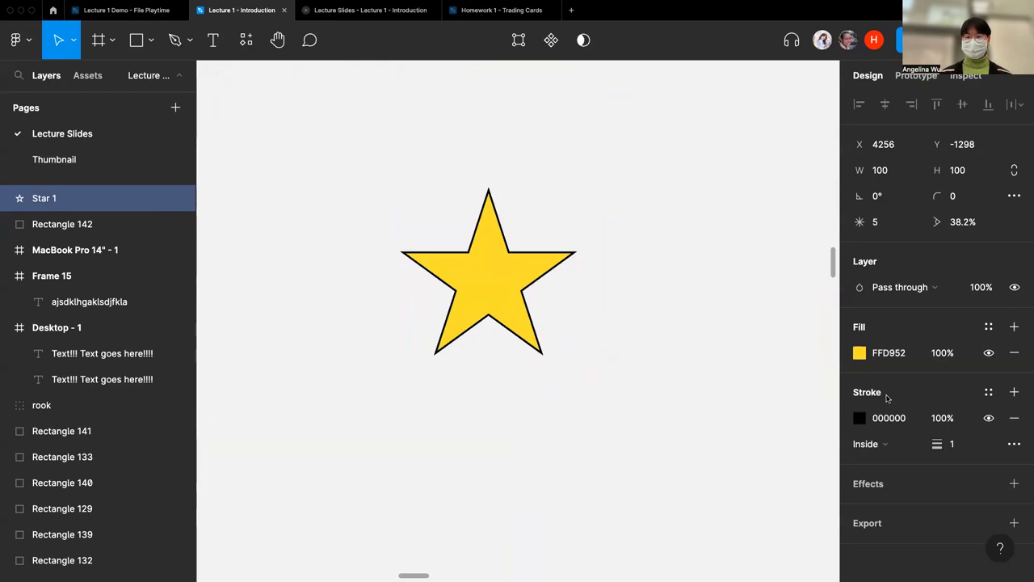
left_click(862, 422)
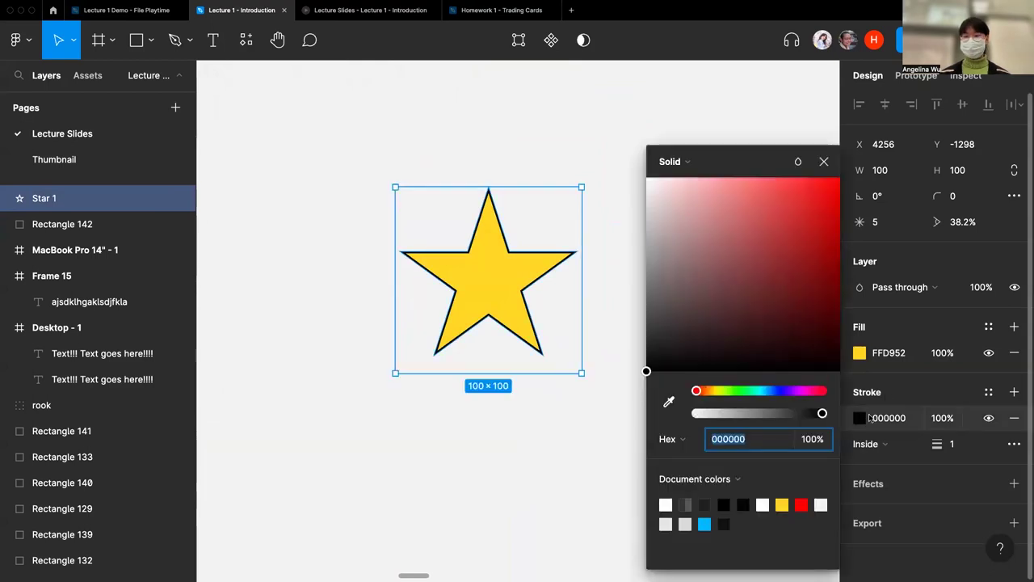
left_click(894, 397)
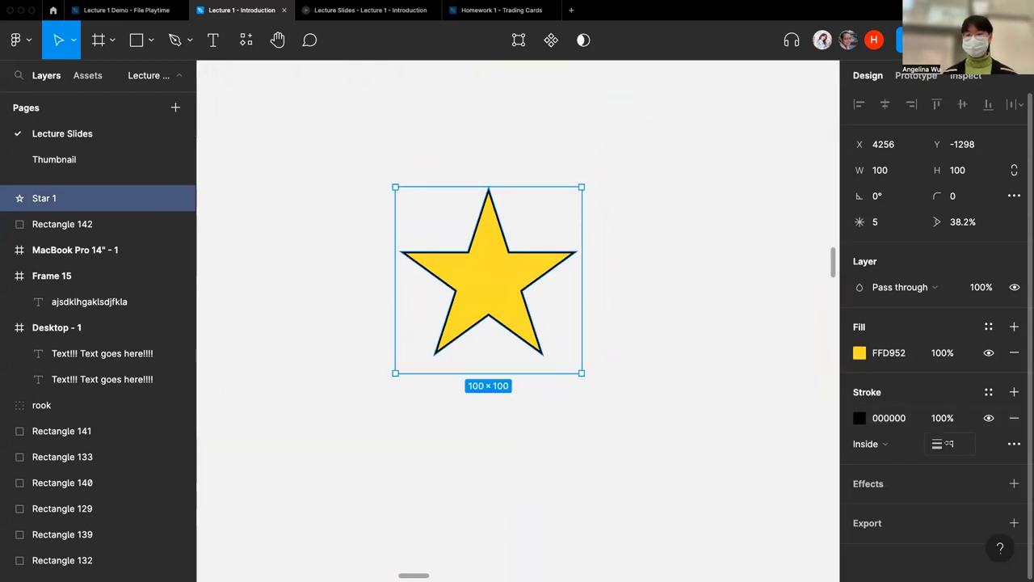
left_click(959, 446)
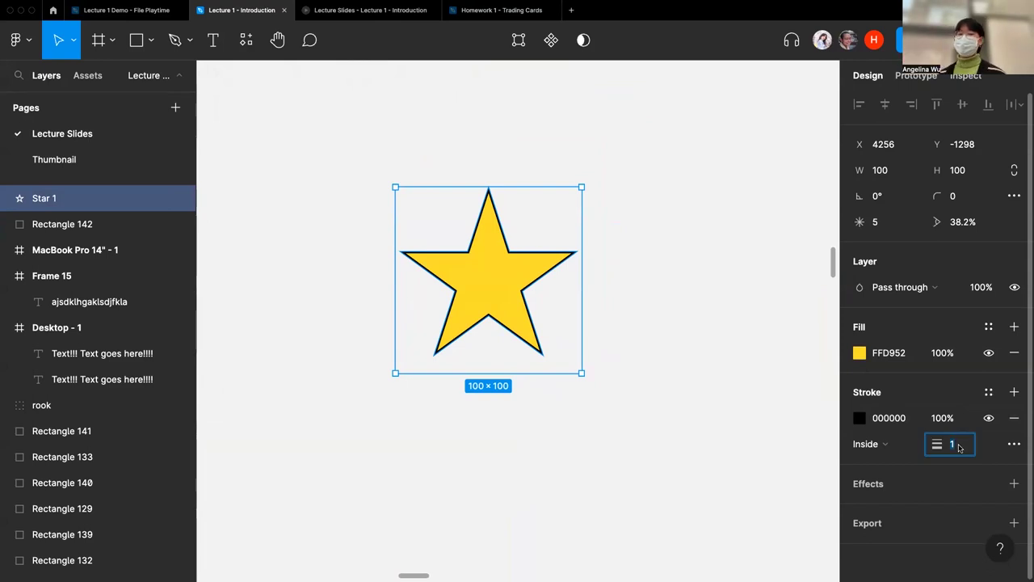
type("3")
key("Return")
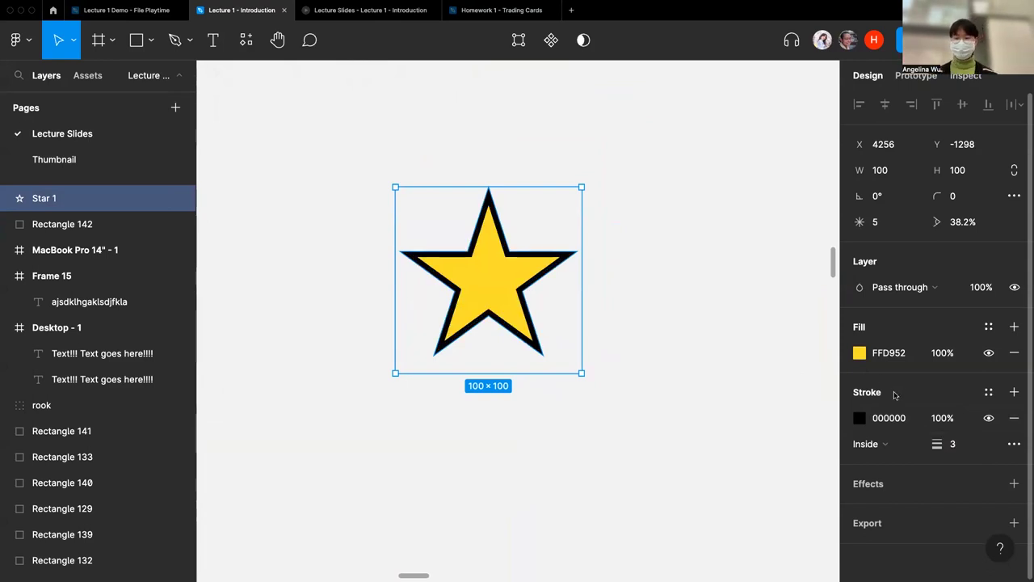
Try the Center and Outside alignments on the star's stroke, and return it to Inside.
left_click(886, 444)
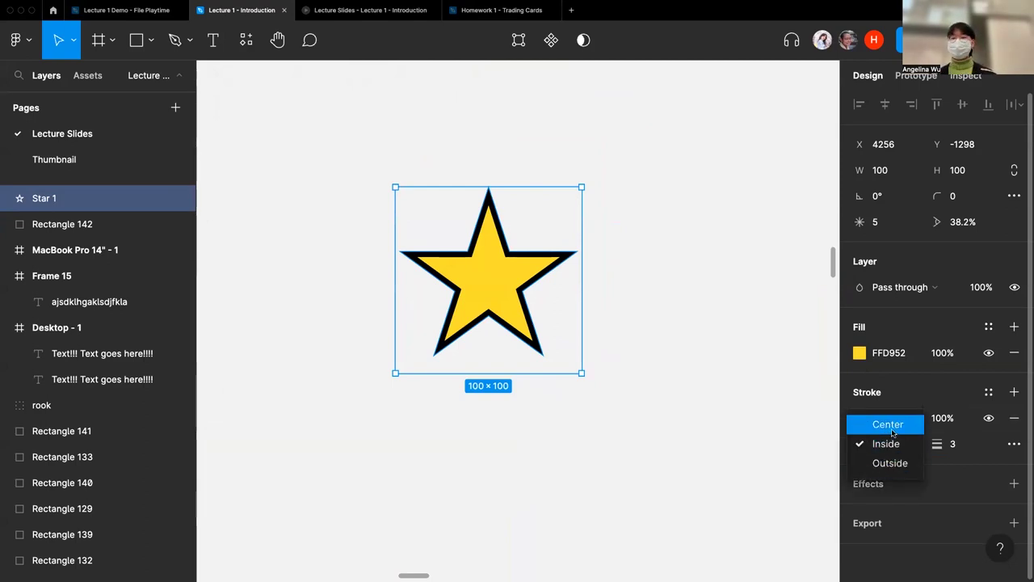
left_click(888, 424)
scroll(536, 267, "up", 5)
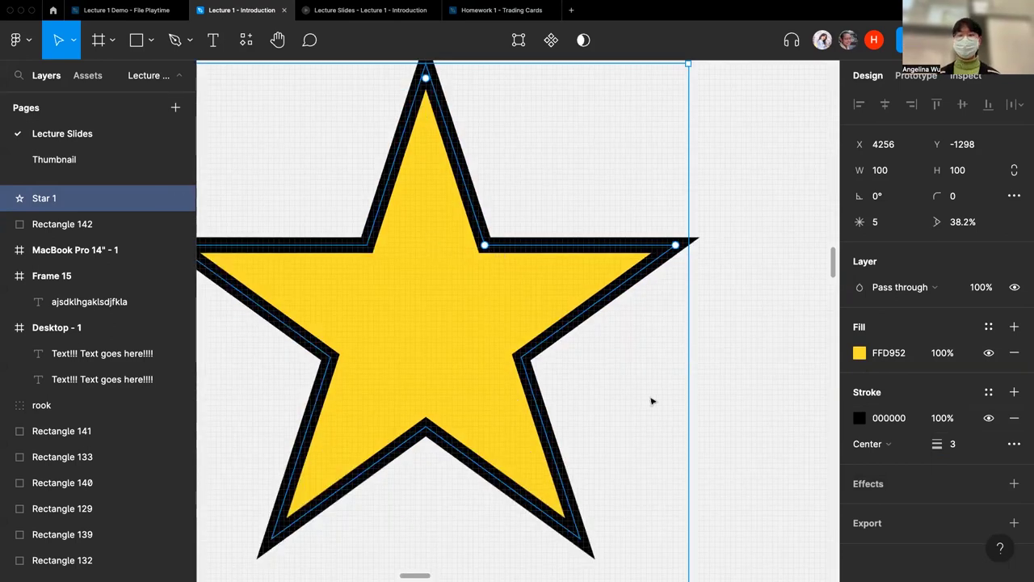
left_click(872, 444)
left_click(890, 480)
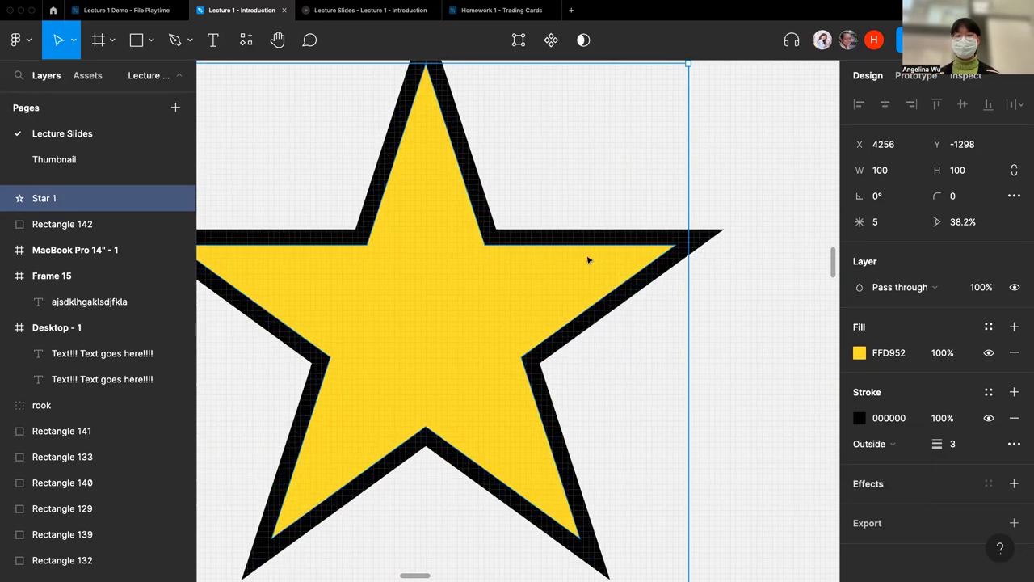
left_click(871, 444)
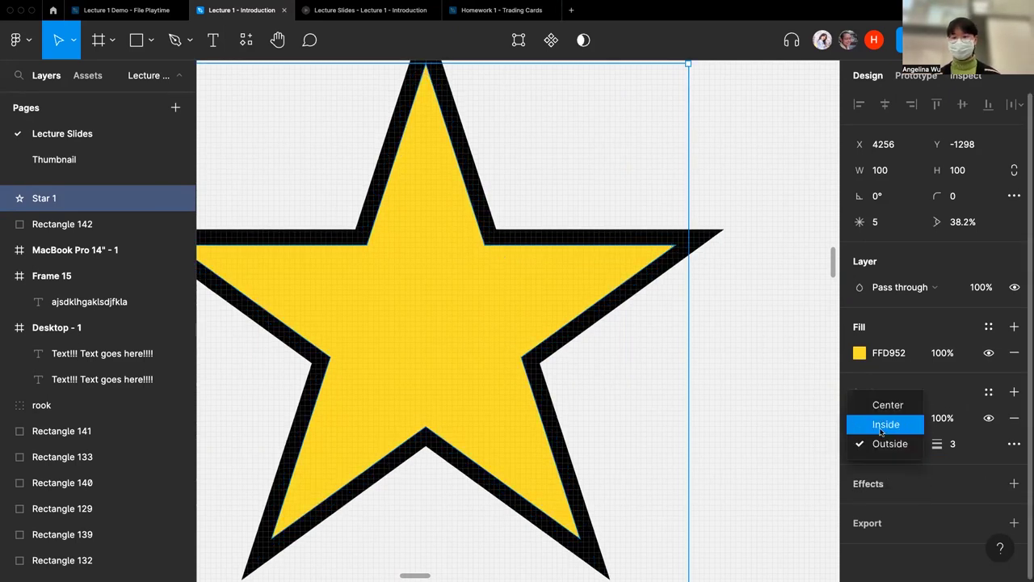
left_click(881, 423)
scroll(606, 335, "down", 1)
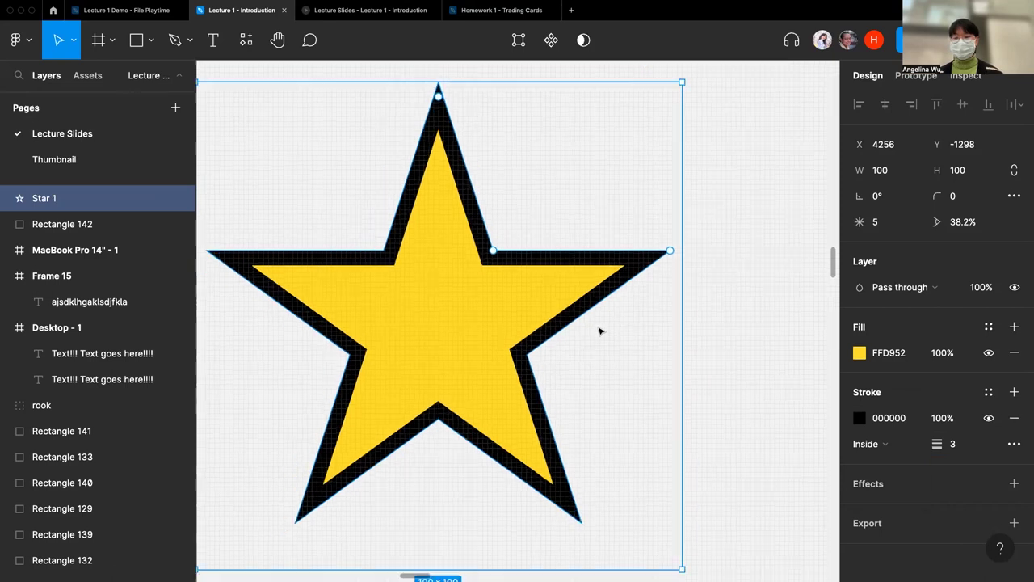
Change the star's stroke color to blue 3E51FA.
scroll(606, 336, "down", 5)
left_click(860, 418)
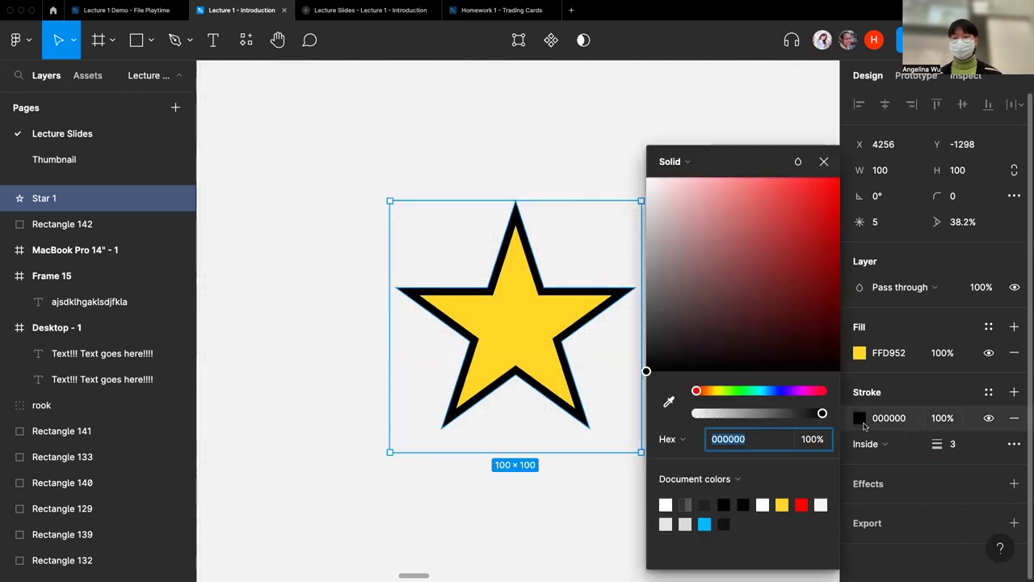
left_click(778, 391)
left_click(772, 309)
left_click_drag(773, 308, 792, 180)
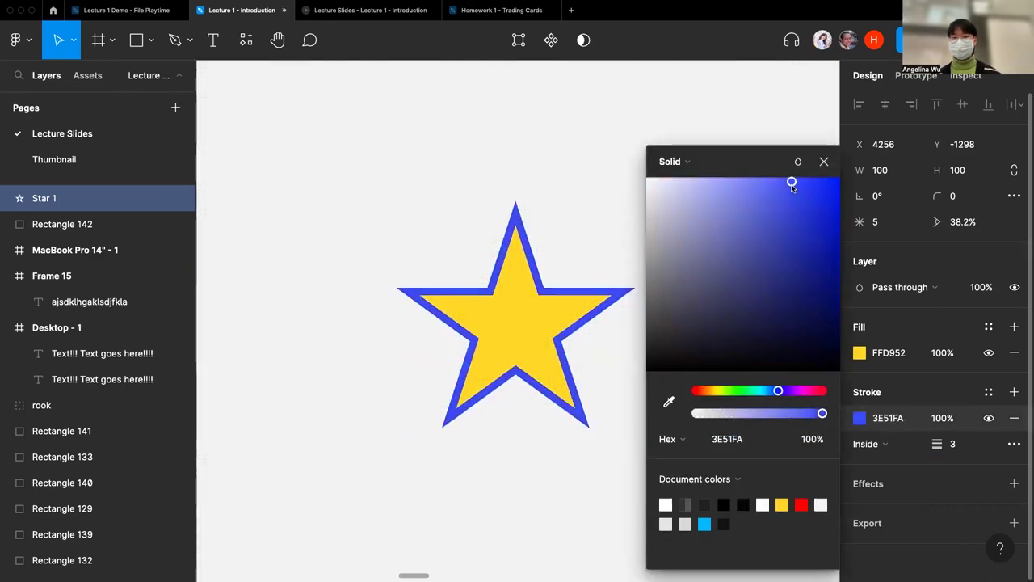
left_click(824, 162)
Set the star's stroke opacity to 50% and deselect the star.
left_click(943, 418)
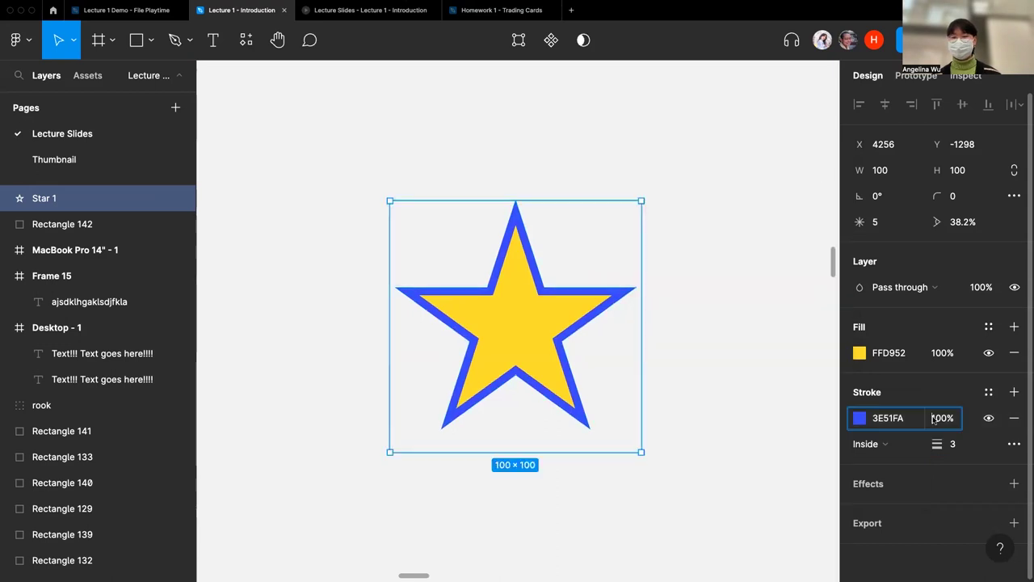
type("50")
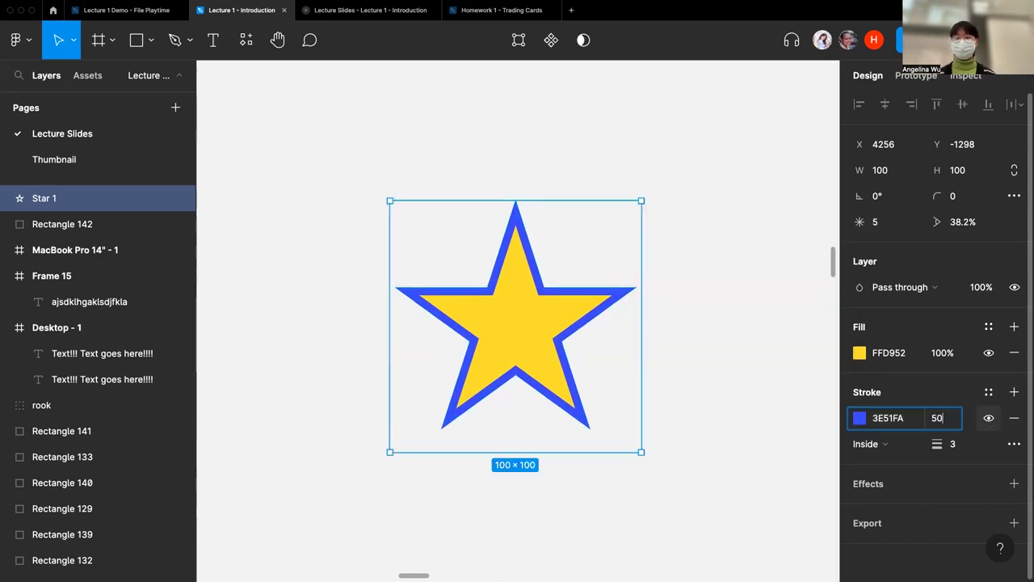
type("%")
key("Return")
left_click(784, 303)
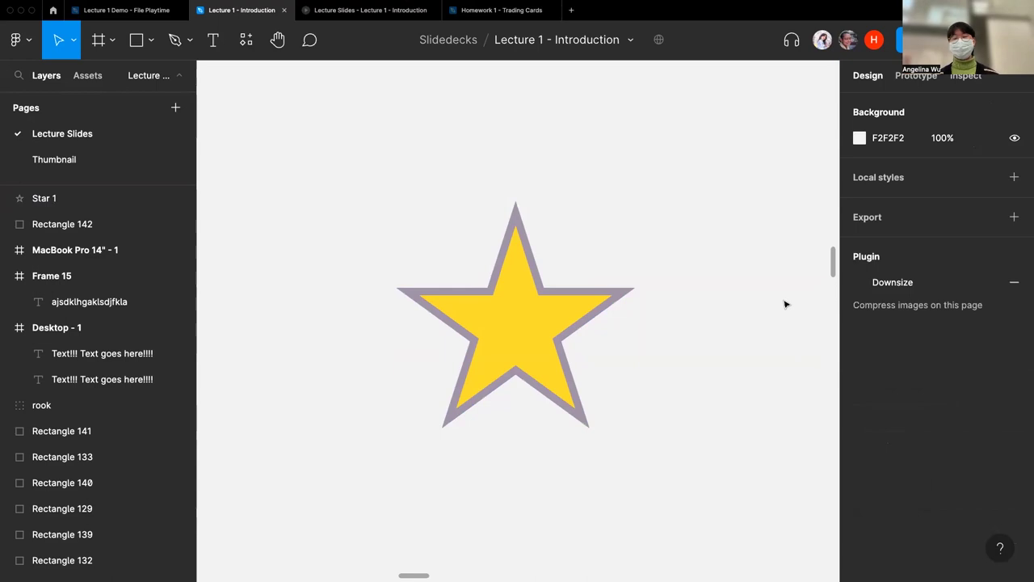
Draw a default grey rectangle about 57 × 85 overlapping the star's right arm, and deselect it.
key("r")
left_click_drag(724, 187, 579, 402)
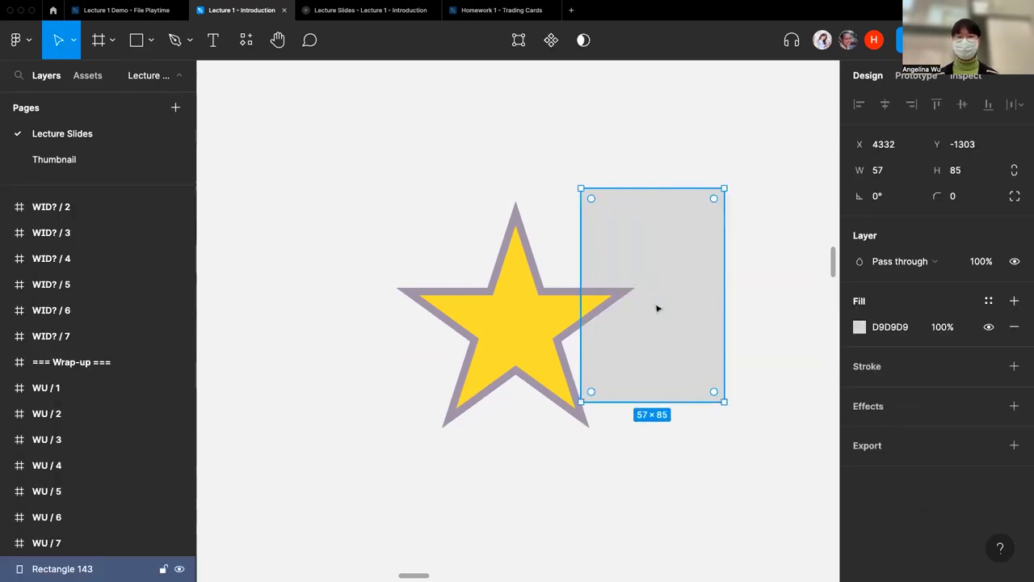
left_click(753, 341)
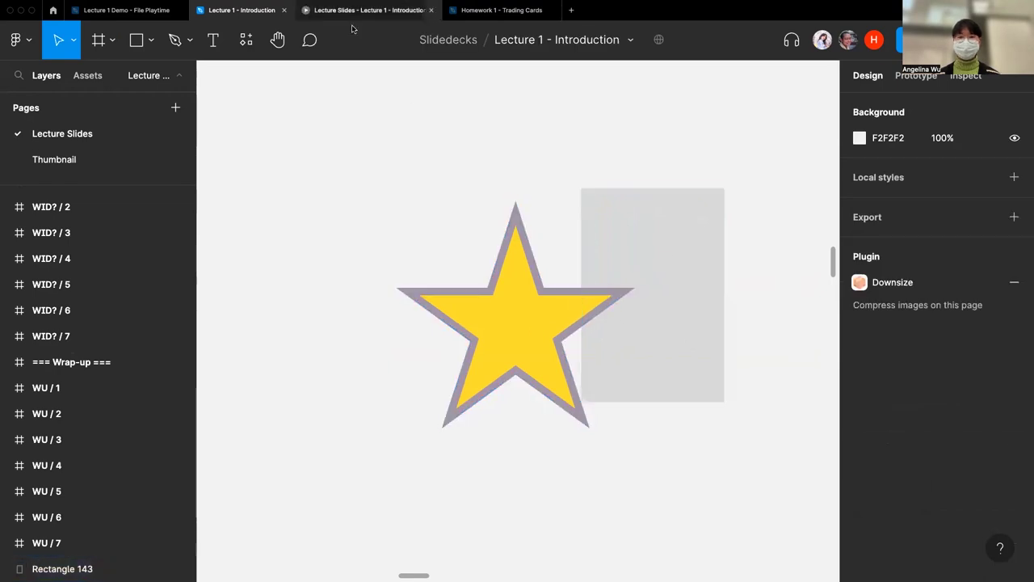
Add an effect to the star as an inner shadow, and remove the star's stroke.
left_click(529, 319)
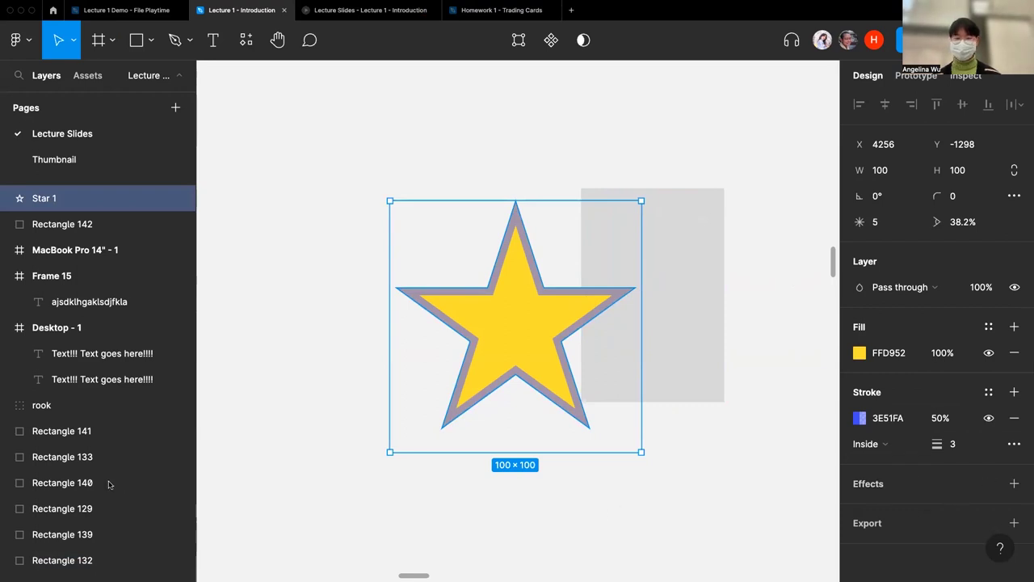
left_click(884, 485)
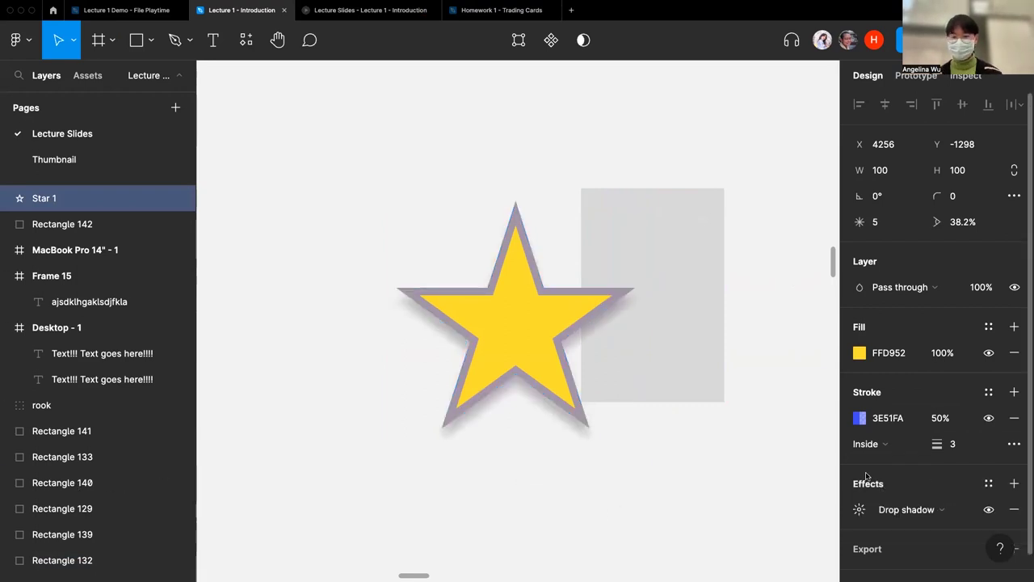
left_click(906, 509)
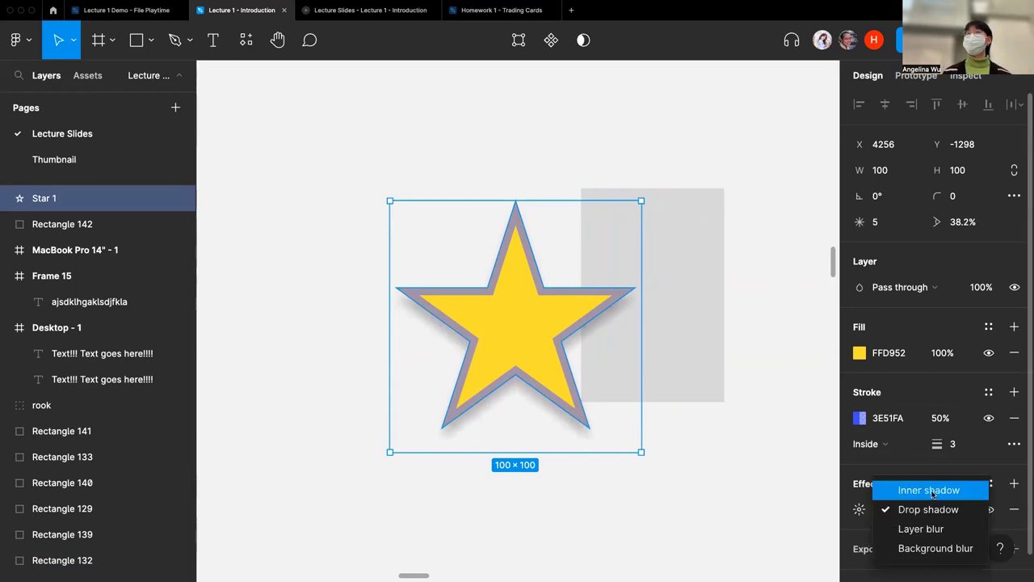
left_click(930, 490)
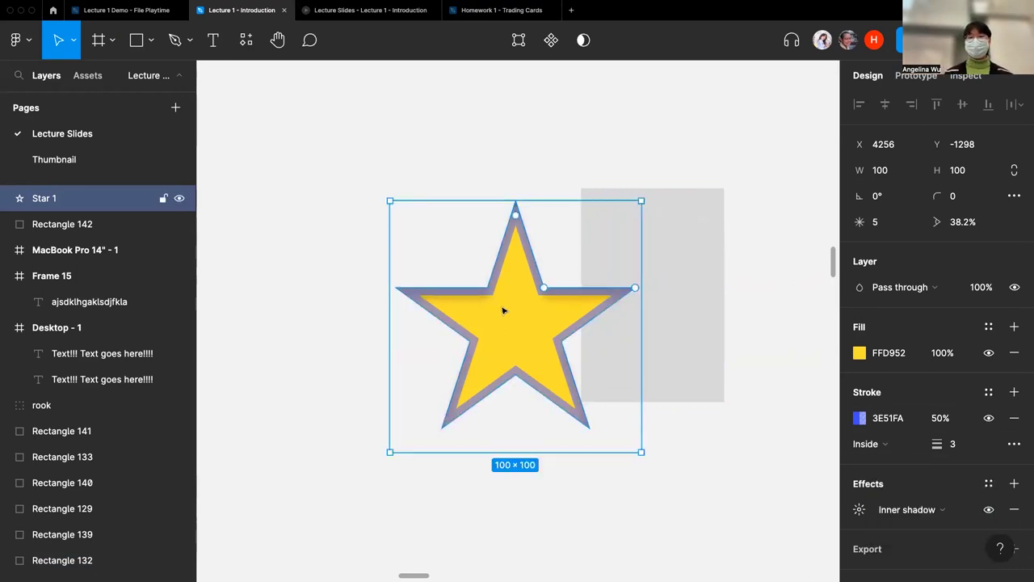
scroll(503, 311, "up", 2)
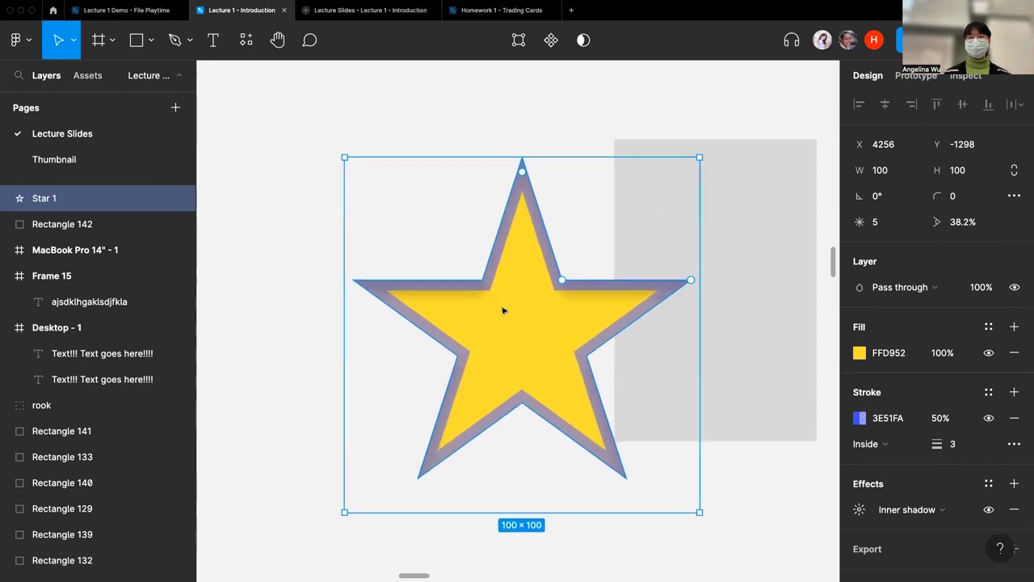
left_click(1015, 418)
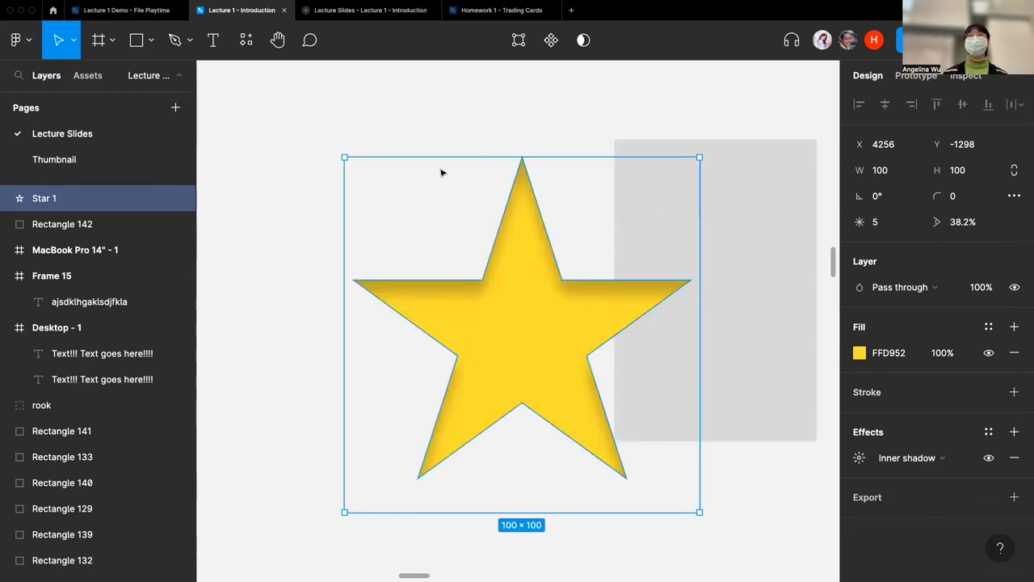
left_click(441, 172)
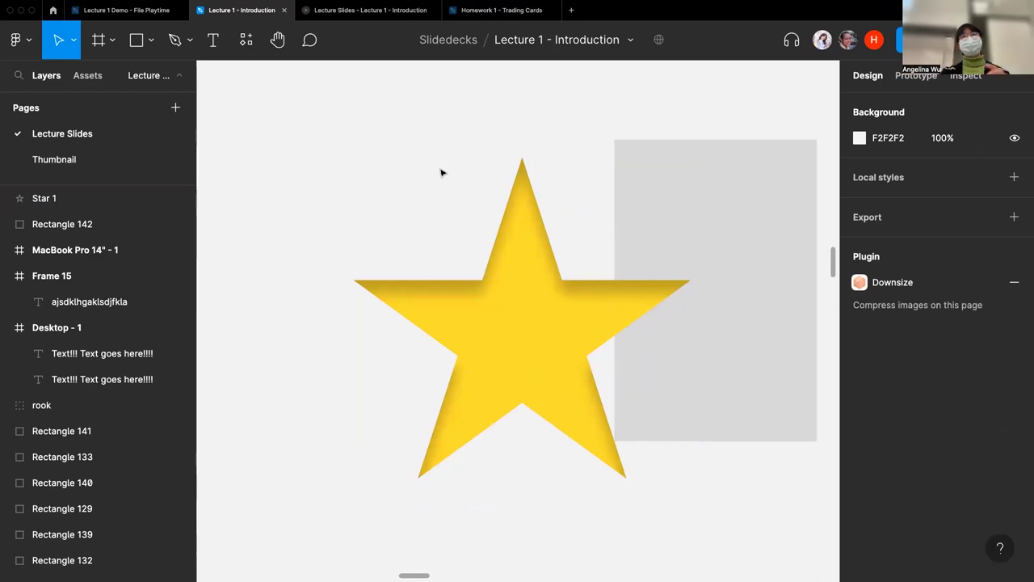
Change the star's effect to a layer blur and deselect the star.
left_click(561, 319)
left_click(927, 457)
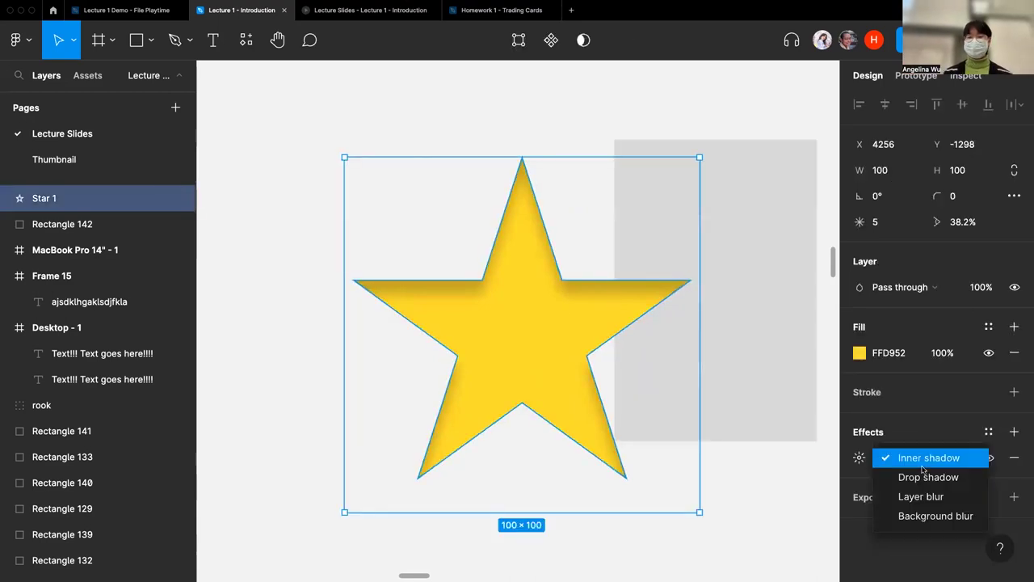
left_click(924, 496)
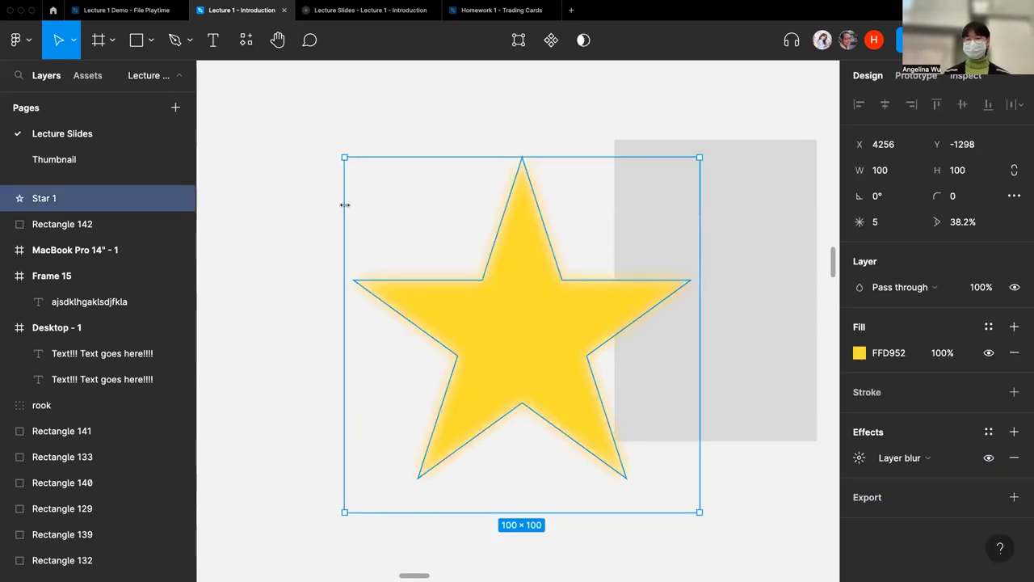
left_click(404, 216)
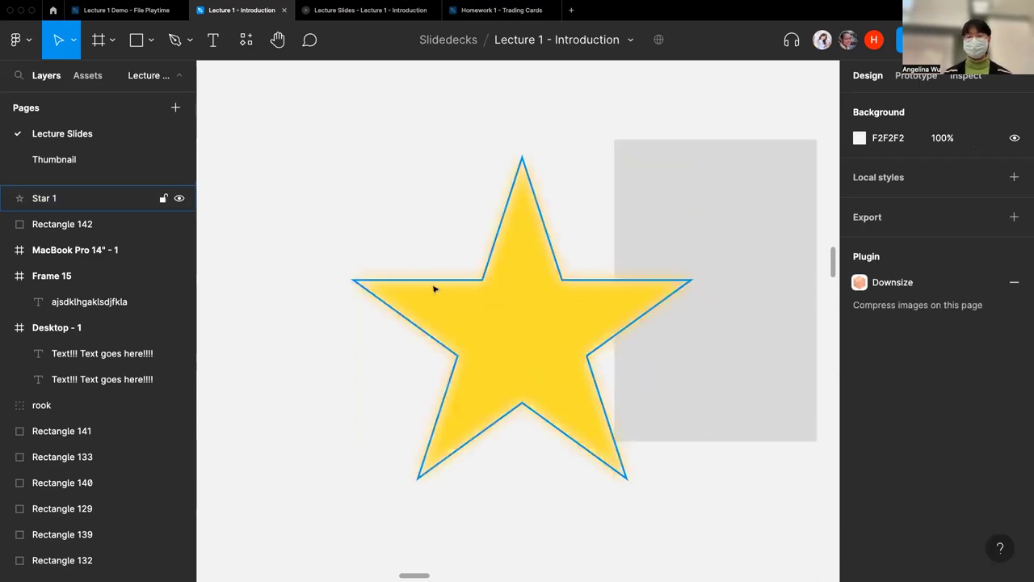
Add the text "hello" on the empty canvas beside the star.
scroll(574, 203, "left", 3)
scroll(574, 203, "down", 2)
scroll(577, 203, "up", 2)
scroll(577, 203, "left", 3)
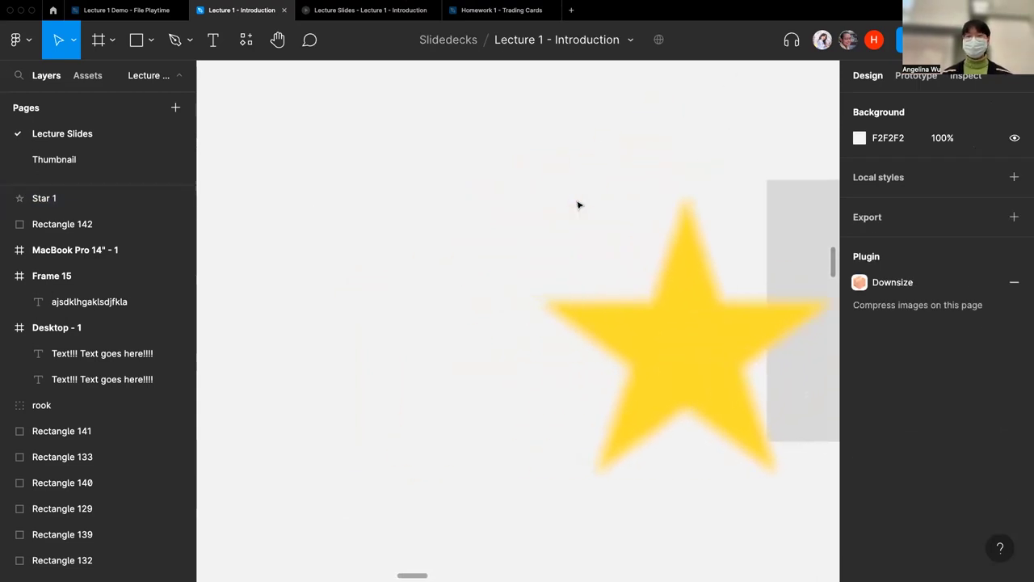
key("t")
left_click(391, 219)
scroll(538, 254, "down", 3)
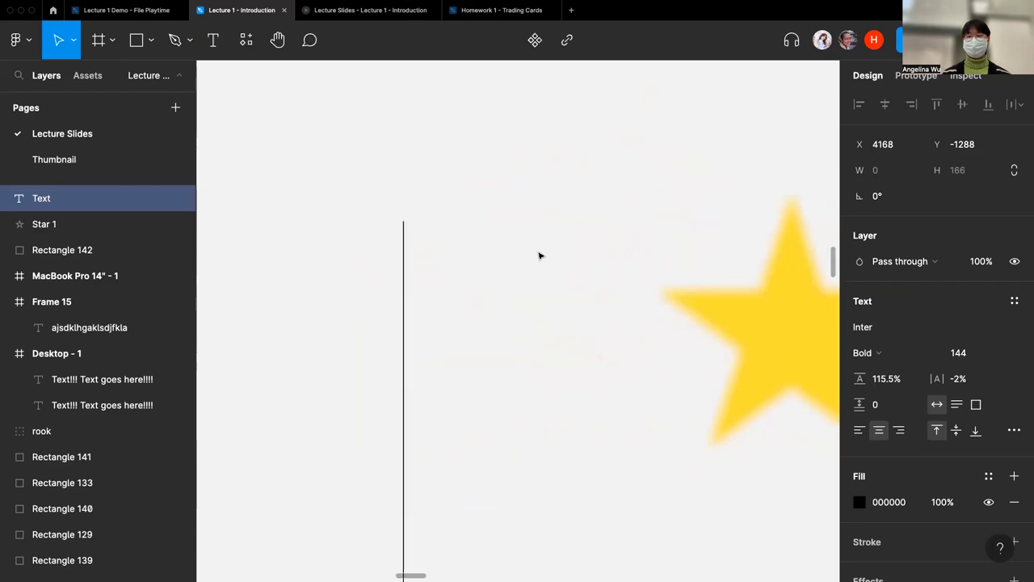
type("hello")
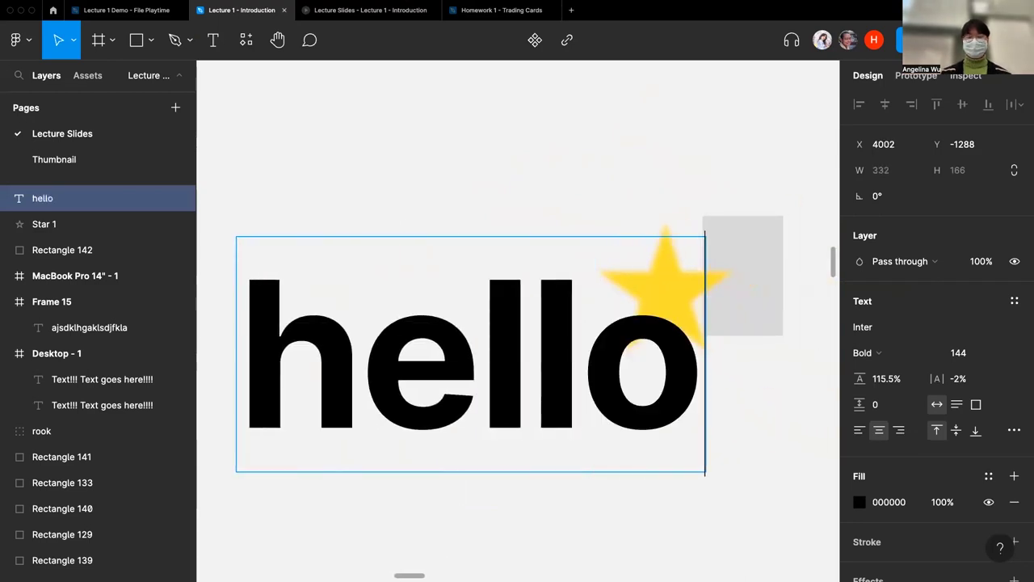
key("Escape")
Set the font size of the "hello" text to 32 and deselect it.
left_click(989, 355)
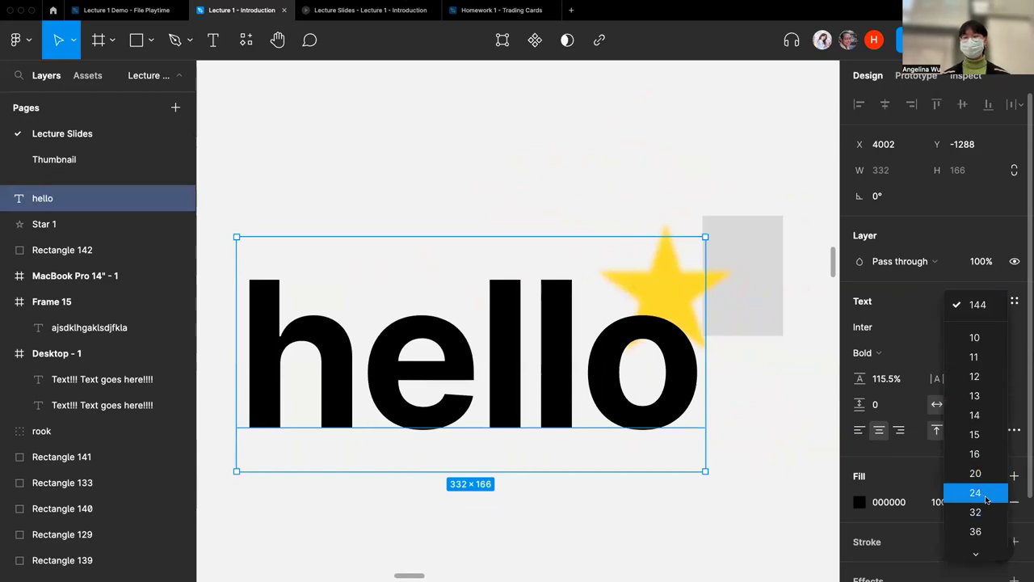
left_click(976, 495)
left_click(649, 345)
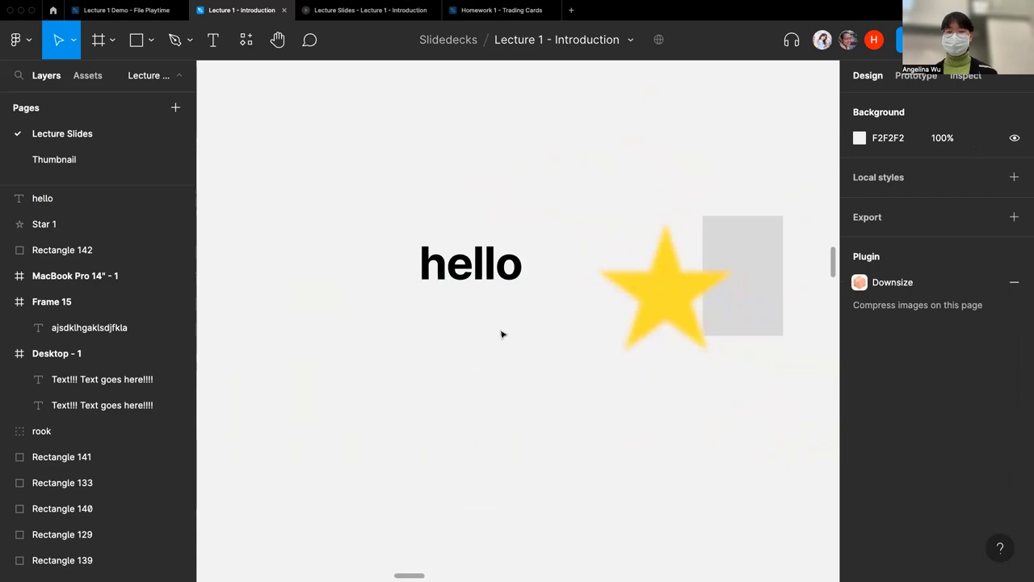
Draw a rectangle about 118 × 57 below the "hello" text and fill it with FFFFFF at 50% opacity.
key("r")
left_click_drag(391, 319, 518, 365)
left_click(889, 329)
type("FFFFFF")
key("Return")
left_click(956, 327)
type("50")
key("Return")
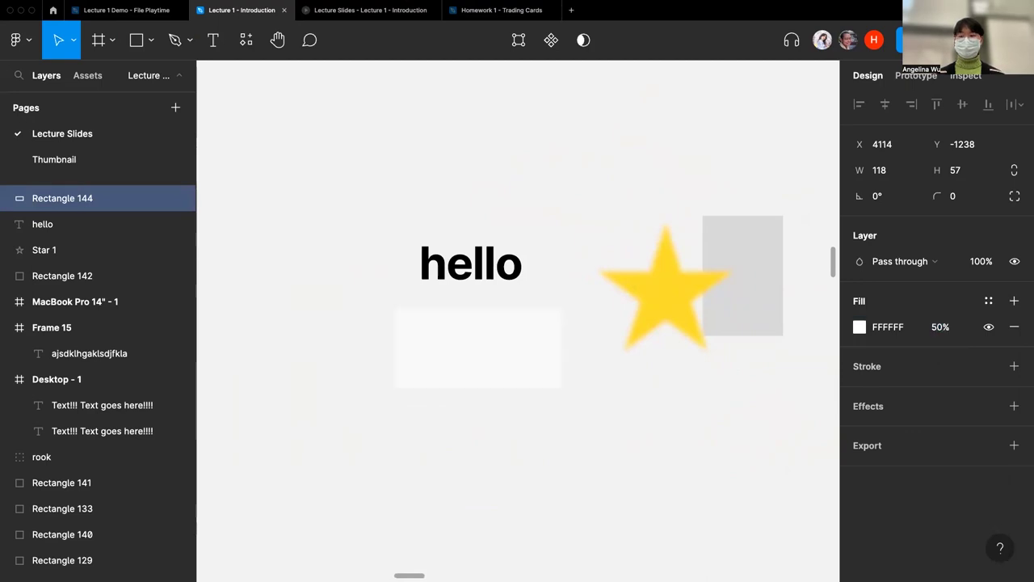
Add a drop shadow to the white rectangle, move it over the "hello" text, and keep the rectangle selected.
left_click(901, 408)
left_click_drag(509, 356, 501, 269)
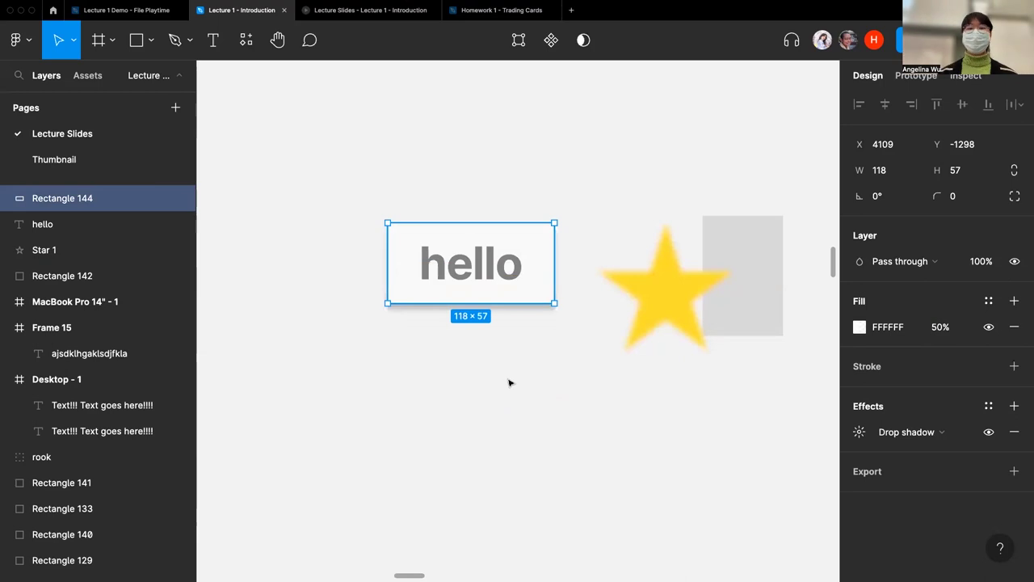
left_click(510, 382)
left_click(553, 264)
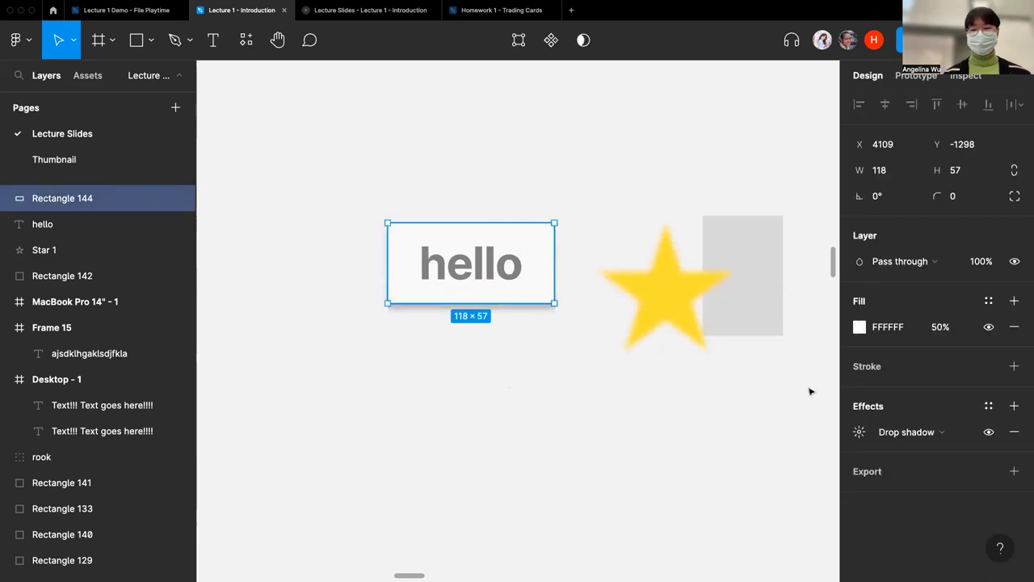
Change the white rectangle's effect to Background blur and deselect the rectangle.
left_click(911, 427)
left_click(936, 470)
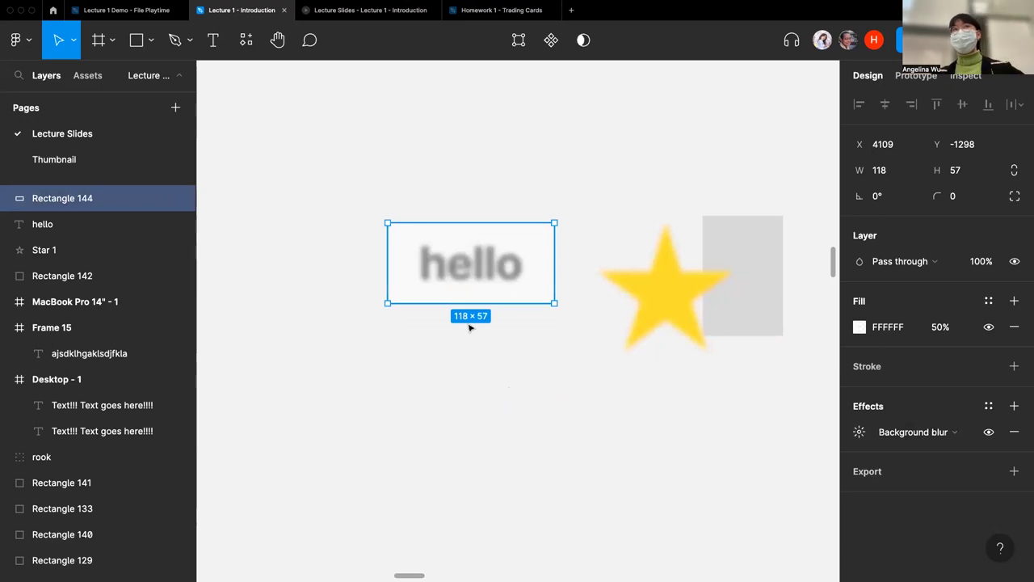
left_click(449, 376)
key("r")
mouse_move(460, 348)
left_mouse_down()
mouse_move(554, 433)
mouse_move(531, 416)
left_mouse_up()
key("Delete")
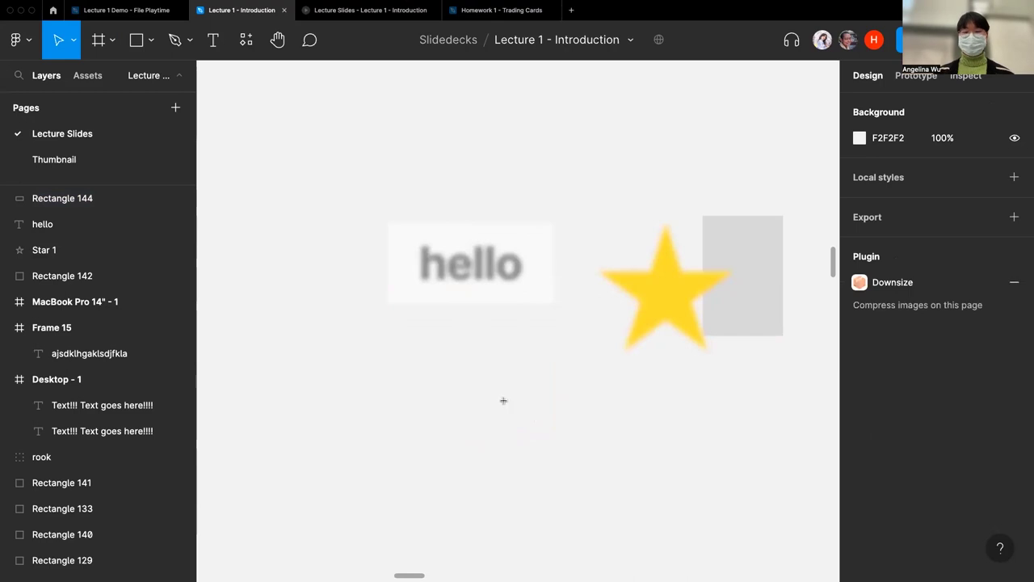
Draw a circle about 45 × 45 below the "hello" rectangle and fill it with 000000.
key("o")
left_click_drag(471, 365, 534, 427)
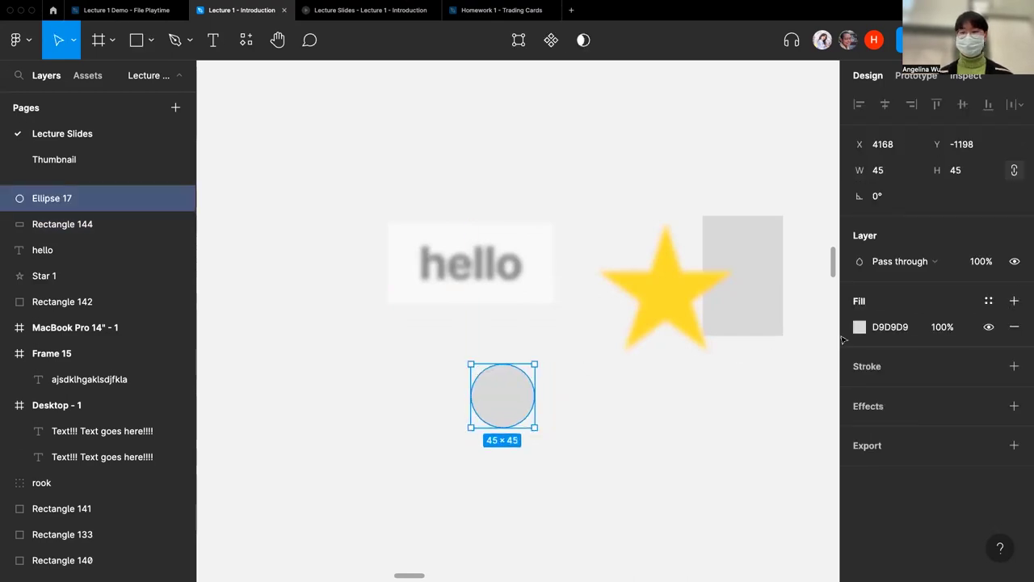
left_click(859, 326)
left_click(741, 248)
left_click_drag(741, 247, 606, 388)
left_click(564, 342)
Place the black circle behind the white rectangle's lower right corner and shift the rectangle slightly right to X 4122.
left_click_drag(511, 395, 556, 323)
scroll(473, 238, "up", 3)
left_click_drag(535, 249, 564, 250)
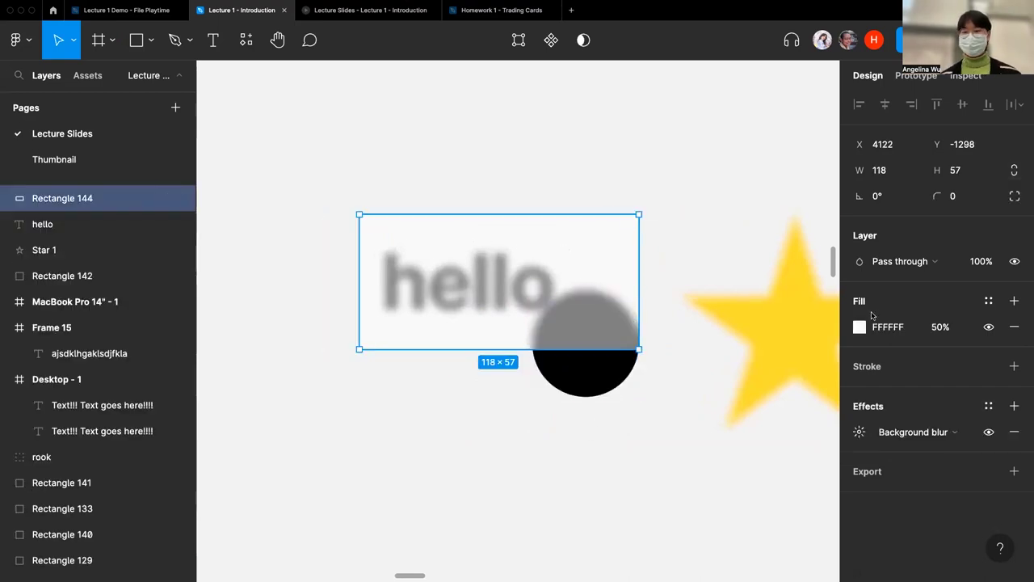
Set the fill opacity of the rectangle over the "hello" text to 100%.
left_click(922, 330)
type("1")
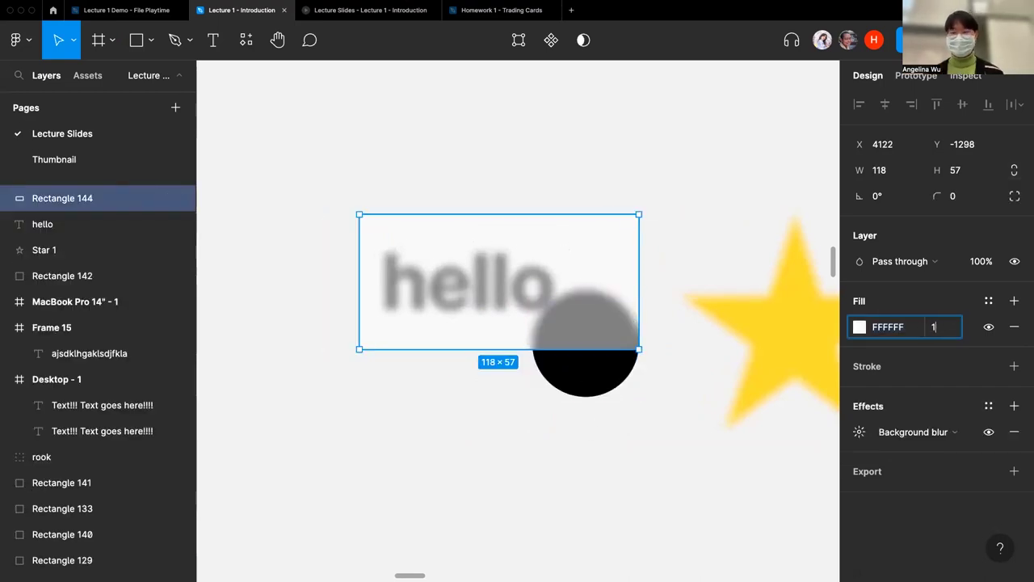
type("00")
key("Return")
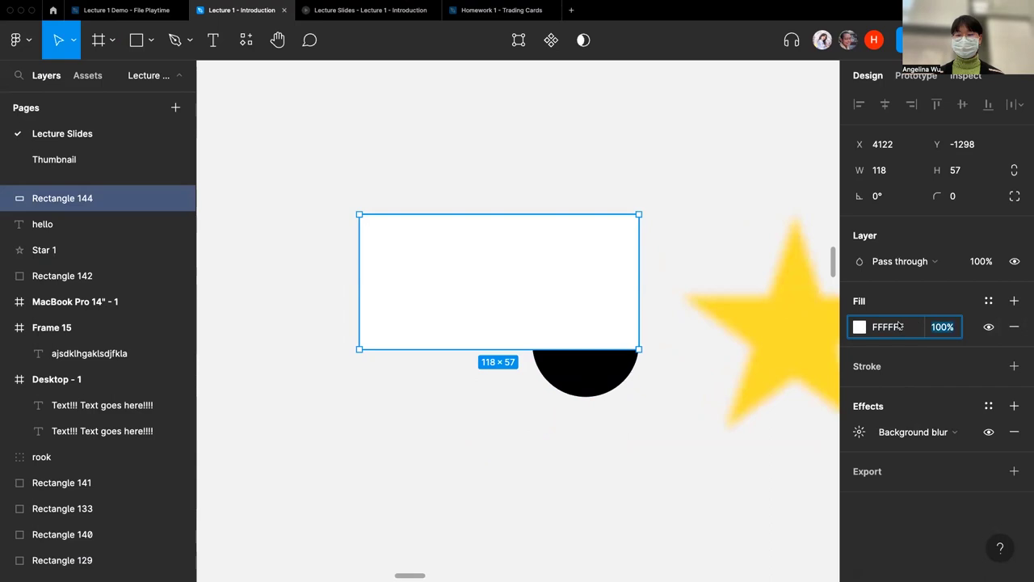
Change the fill of the rectangle over "hello" to purple 6147FF at 50% opacity.
left_click(862, 327)
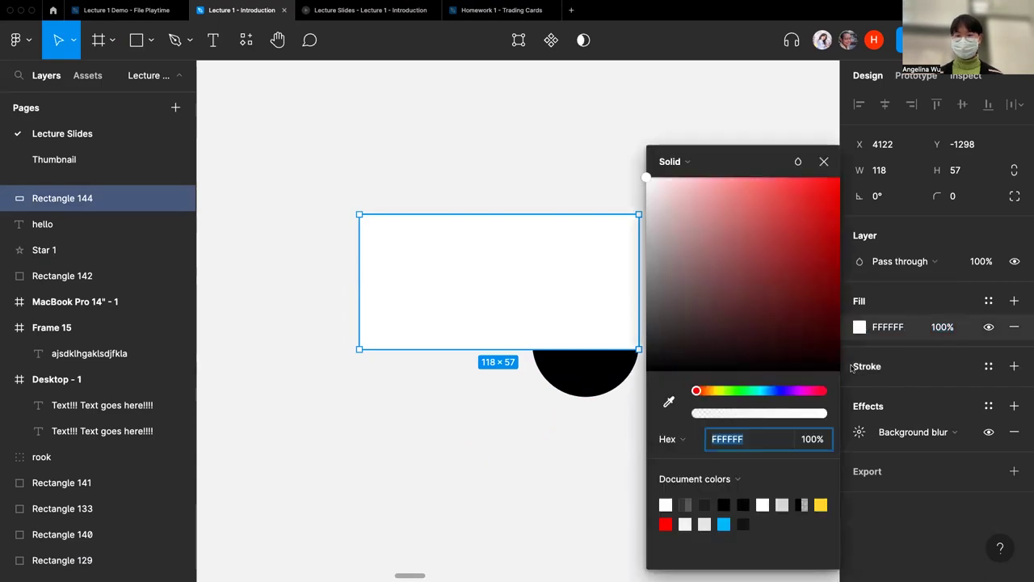
left_click(783, 392)
left_click_drag(770, 275, 784, 177)
left_click(951, 328)
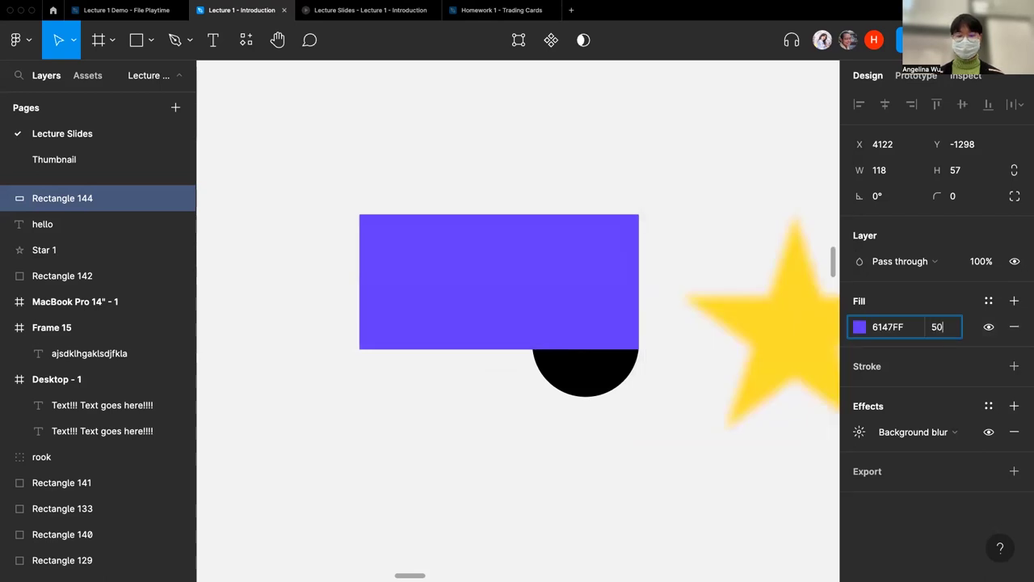
type("50")
key("Return")
Move the black circle right to X 4214 so it only partly overlaps the purple rectangle, and deselect it.
left_click(600, 412)
left_click_drag(600, 365, 646, 366)
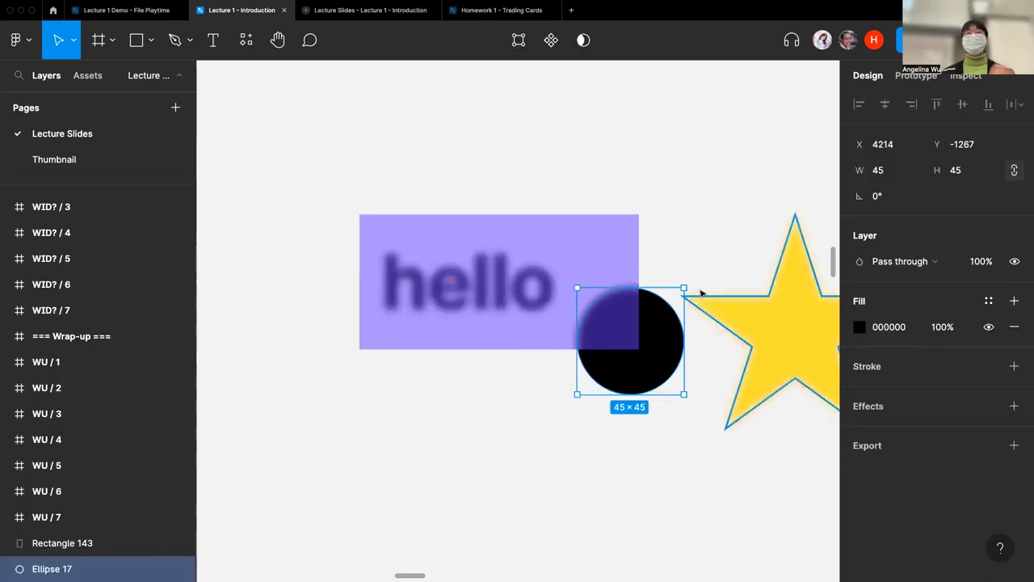
left_click(555, 181)
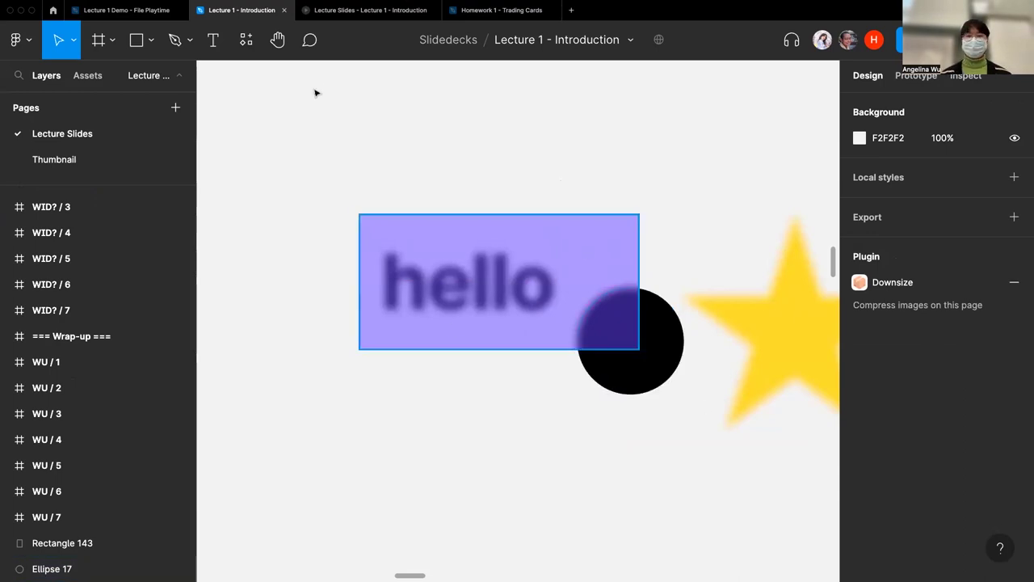
Switch to the lecture slides presentation and advance to the Image Fills slide.
left_click(317, 9)
key("Right")
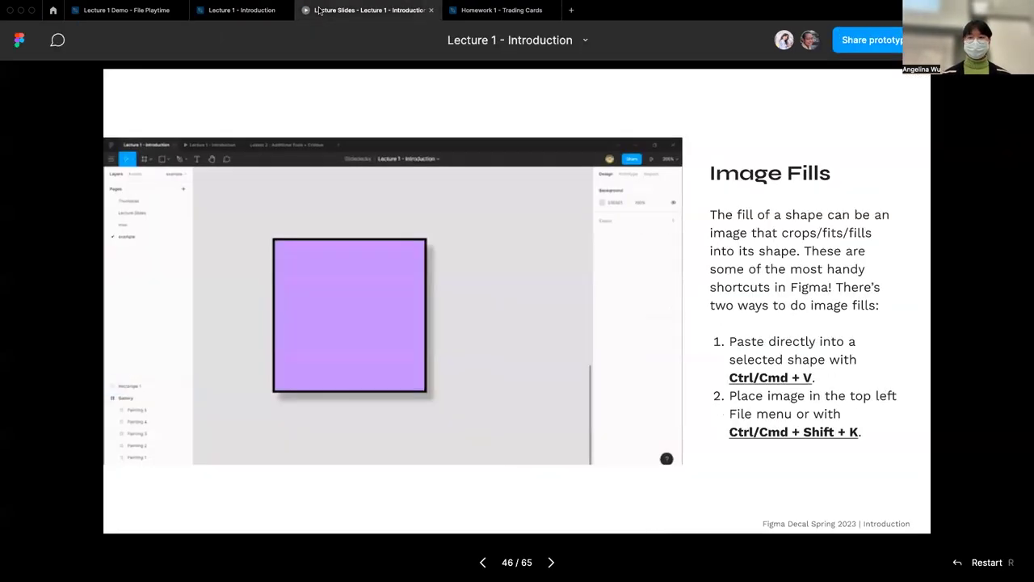
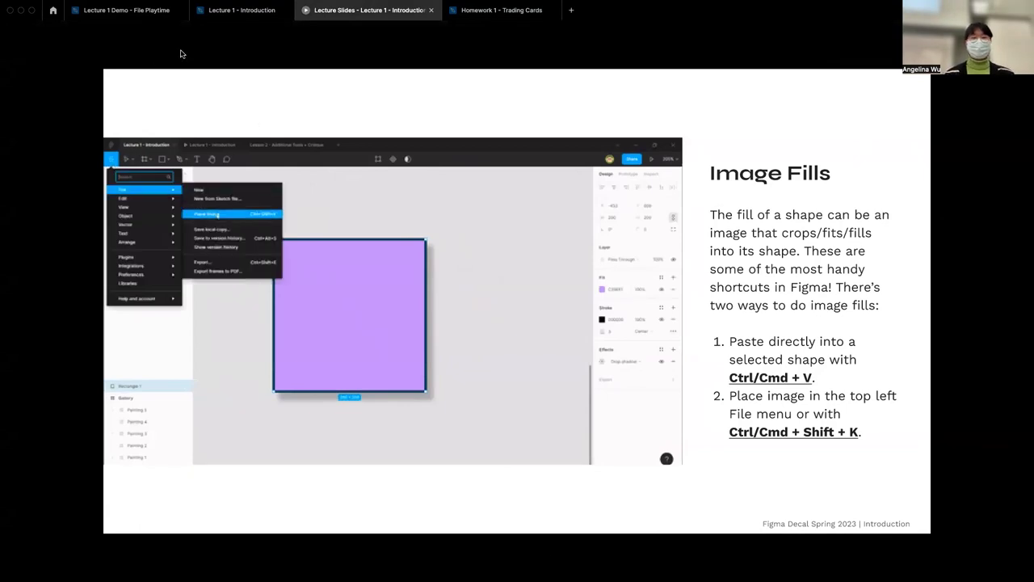
Return to the Lecture 1 - Introduction design file and copy the W&N / 2 slide frame as a PNG.
left_click(238, 9)
left_click(29, 46)
left_click(375, 136)
scroll(374, 135, "down", 5)
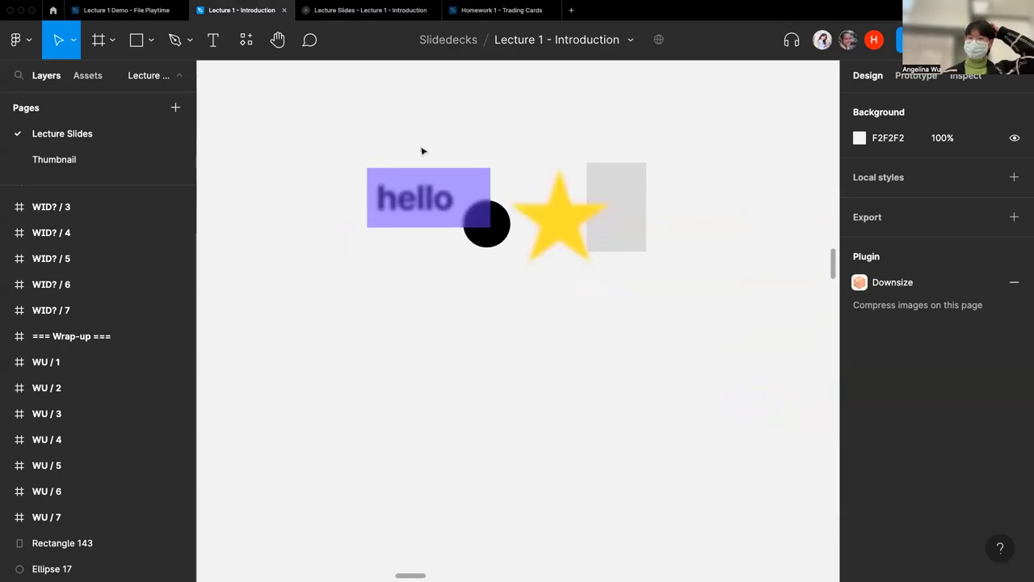
scroll(422, 152, "down", 10)
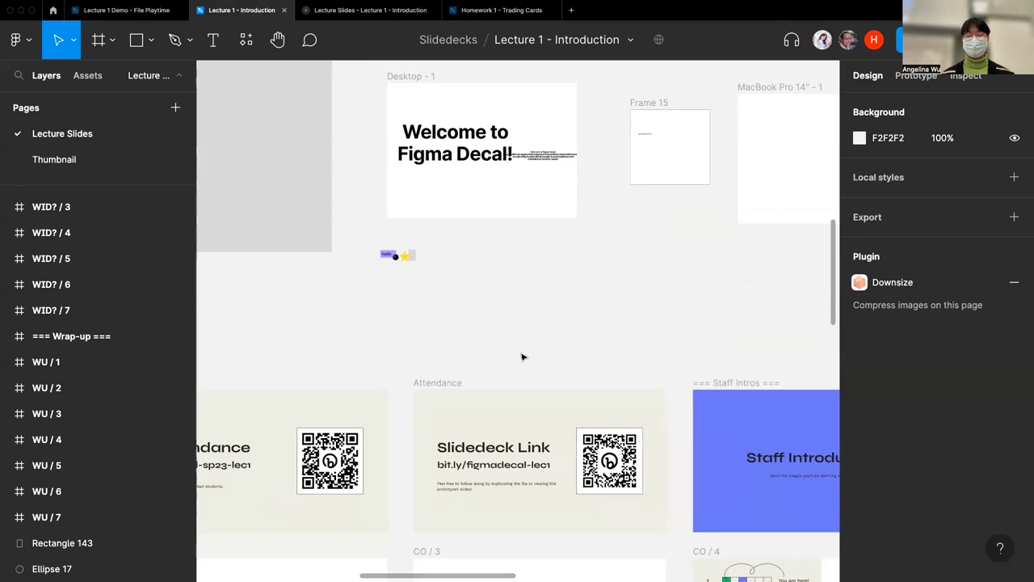
key("shift+1")
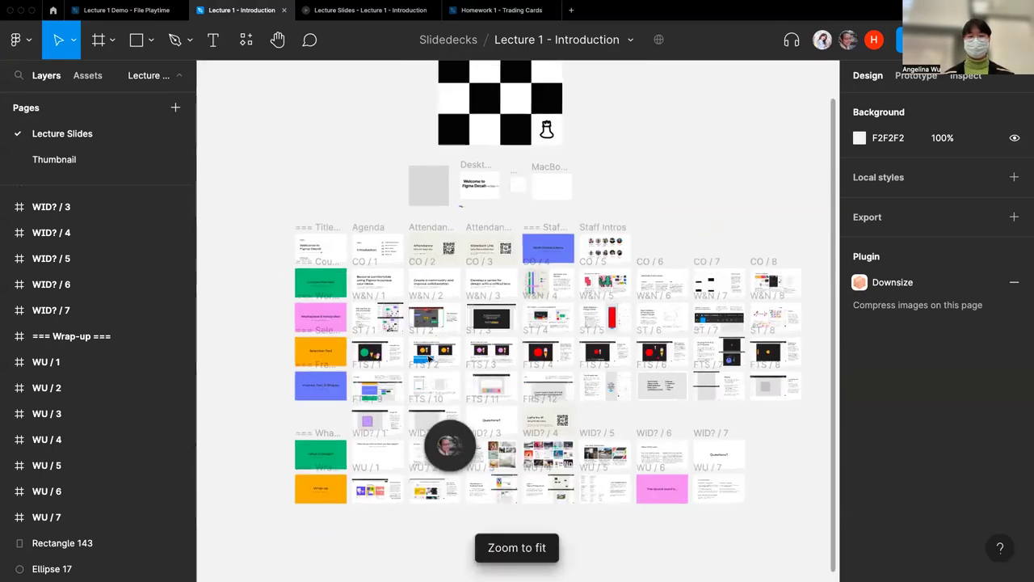
scroll(429, 360, "up", 5)
left_click(395, 198)
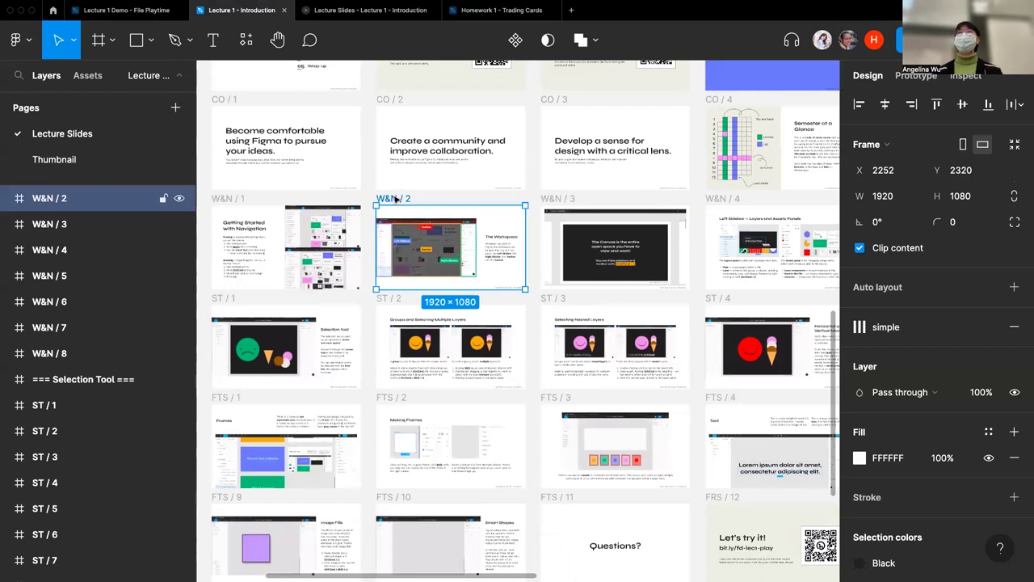
key("super+shift+c")
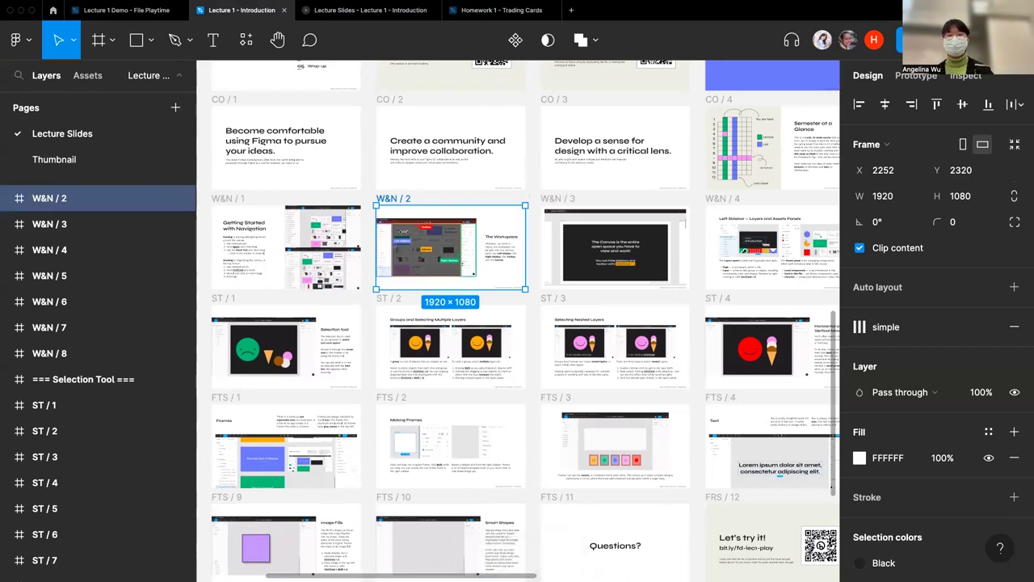
Paste the copied slide image onto the empty canvas to the right of the chessboard.
scroll(493, 259, "down", 1)
scroll(493, 259, "down", 3)
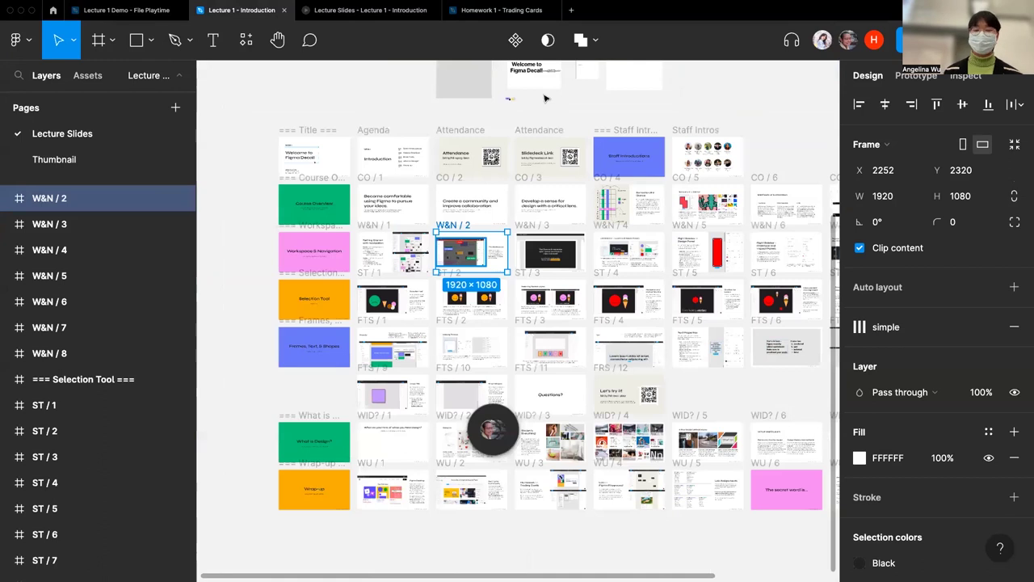
left_click(545, 98)
scroll(600, 131, "up", 3)
key("shift+1")
key("super+v")
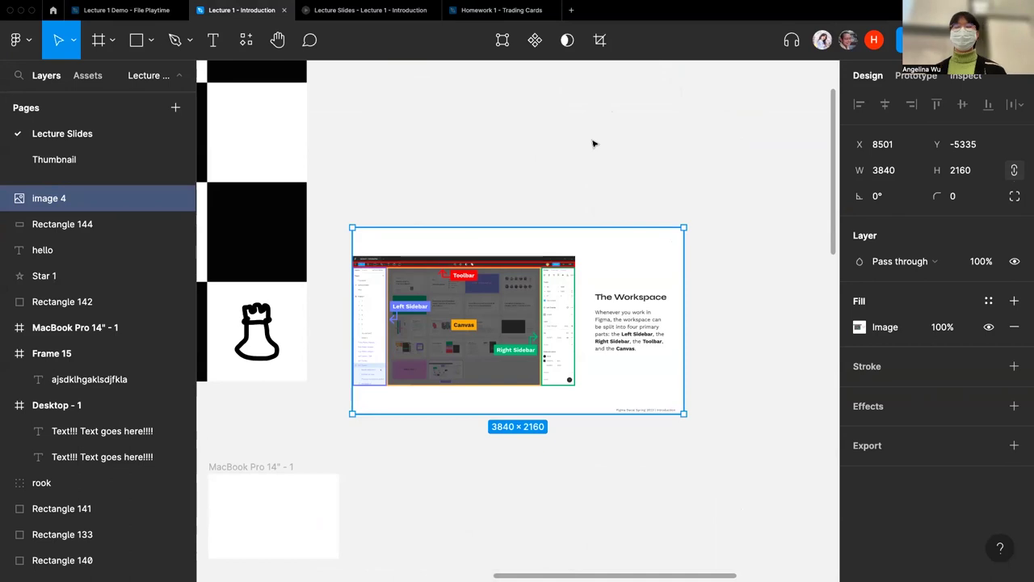
Draw a rectangle about 768 × 403 above the pasted image, fill it with the copied slide image, and deselect it.
left_click(399, 432)
key("r")
left_click_drag(411, 117, 478, 152)
left_click(480, 153)
left_click(439, 132)
scroll(446, 139, "up", 5)
scroll(446, 141, "down", 1)
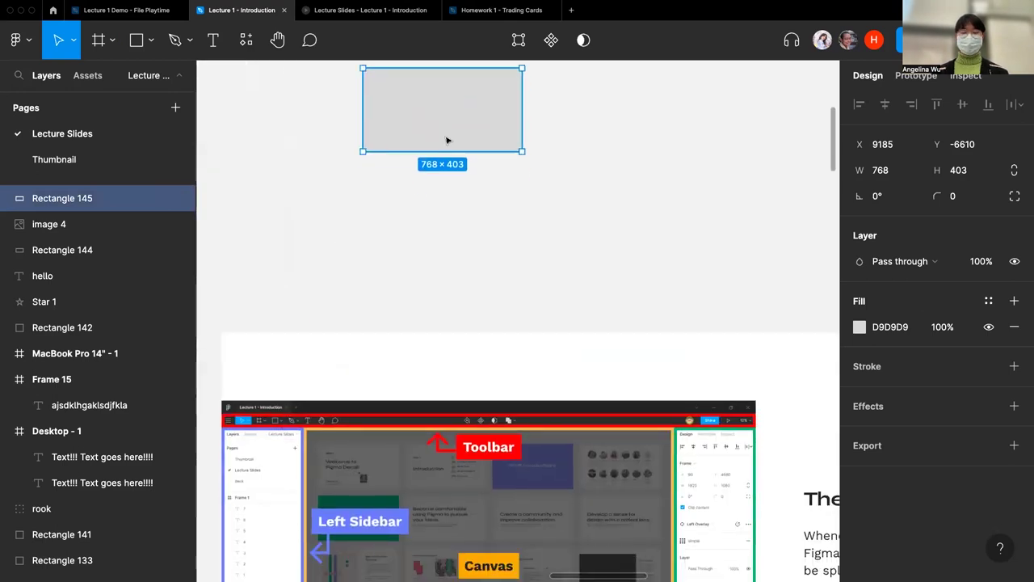
scroll(447, 141, "up", 3)
key("ctrl+v")
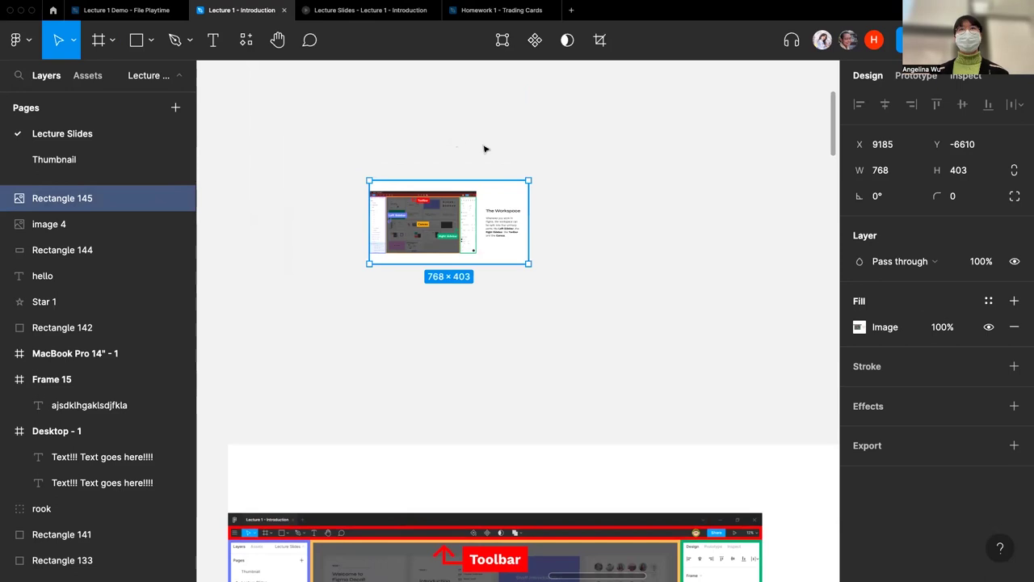
scroll(435, 180, "up", 5)
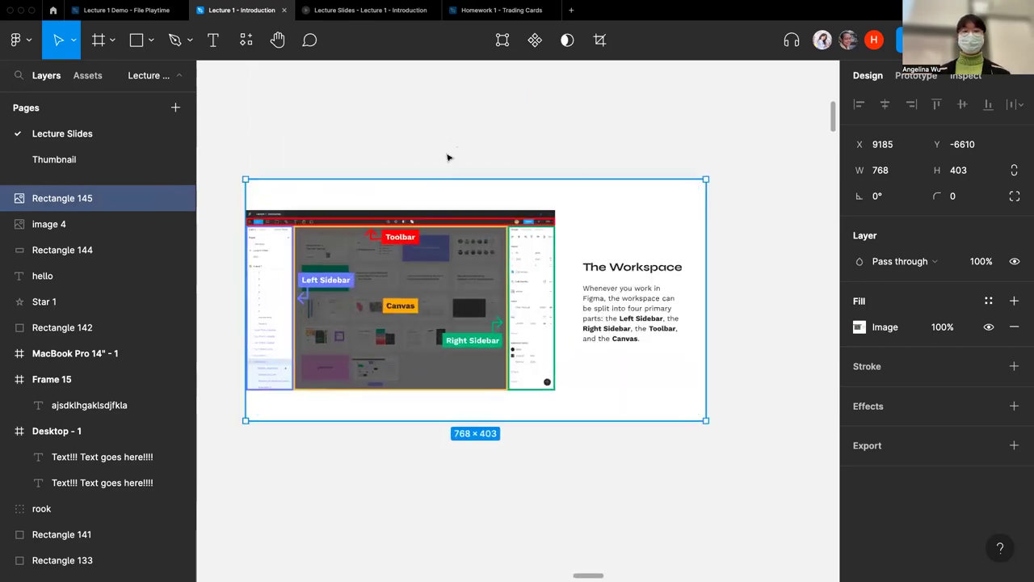
left_click(398, 136)
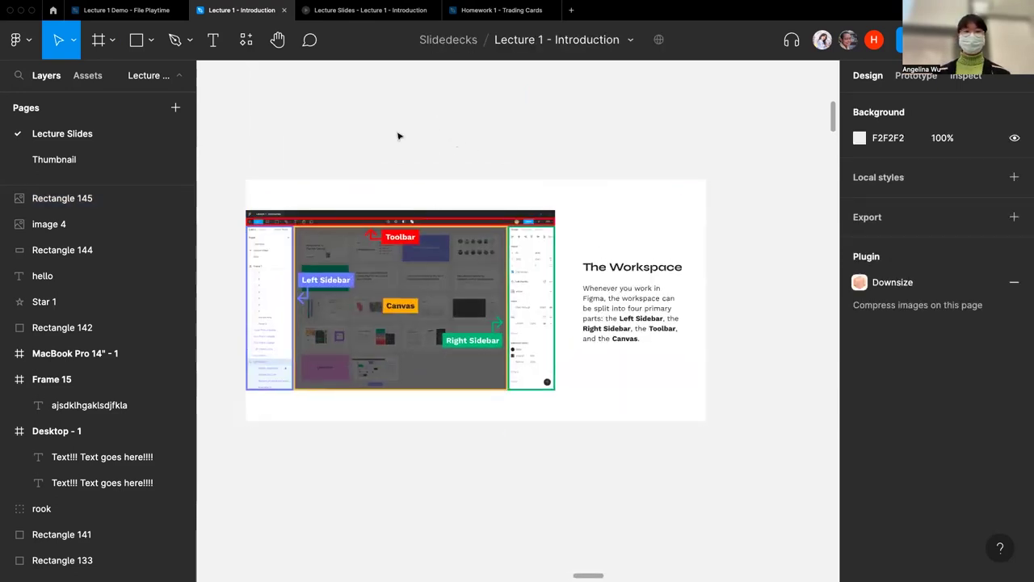
Switch to the lecture slides presentation and advance to the Smart Shapes slide.
left_click(325, 18)
key("Right")
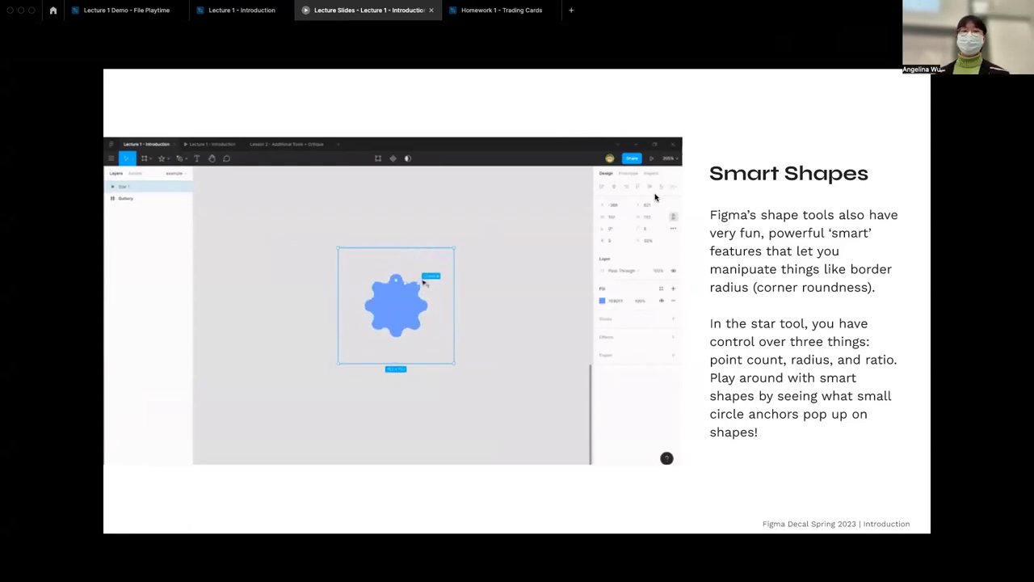
Return to the design file and draw a rectangle about 1378 × 831 on the empty canvas left of the chessboard.
key("Escape")
key("ctrl+shift+Tab")
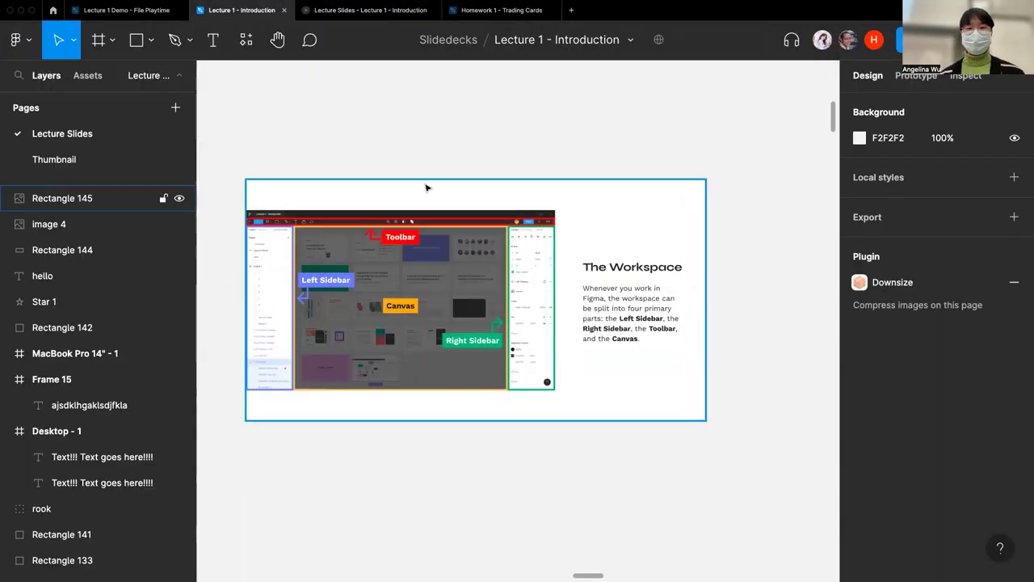
key("shift+2")
key("r")
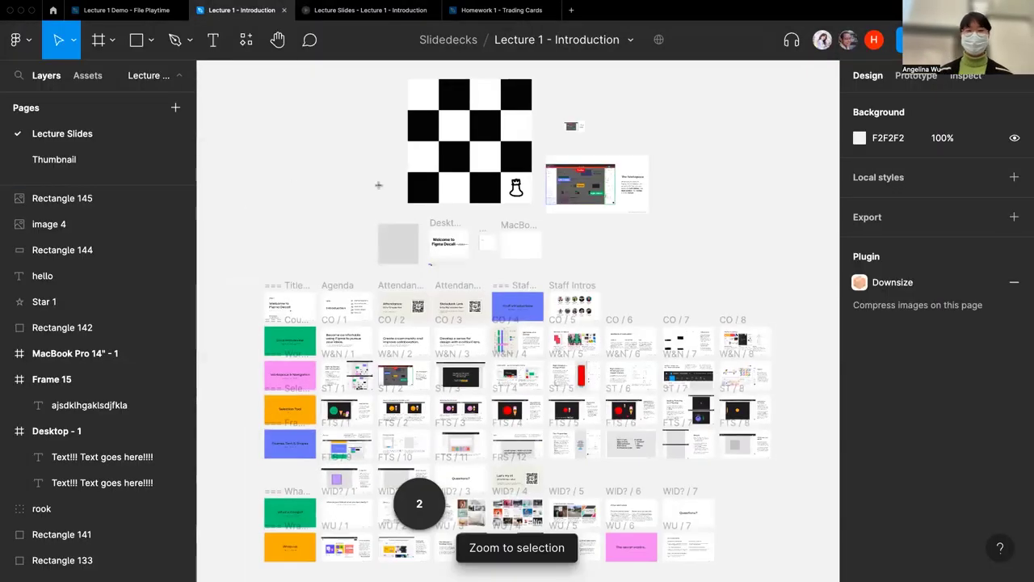
scroll(368, 185, "up", 5)
left_click_drag(248, 198, 397, 288)
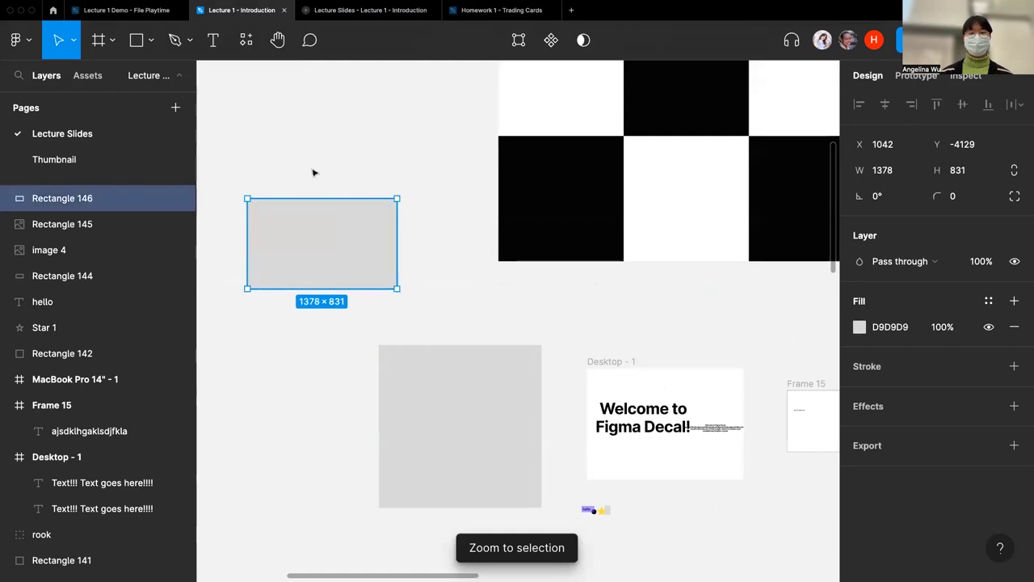
Round the new rectangle's corners to a radius of about 414, and refine the radius to half its height with 831/2.
scroll(285, 226, "left", 3)
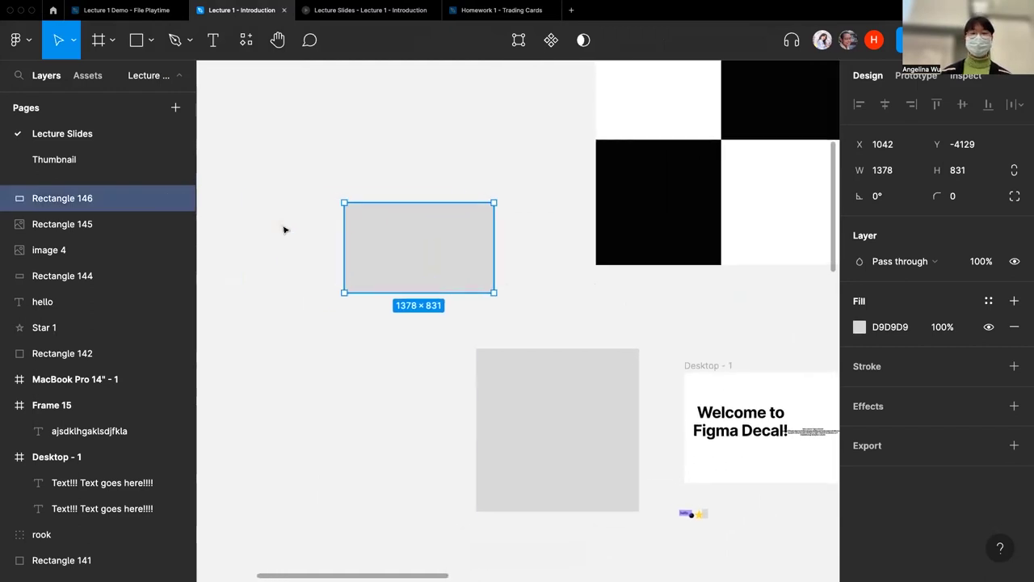
scroll(449, 229, "up", 3)
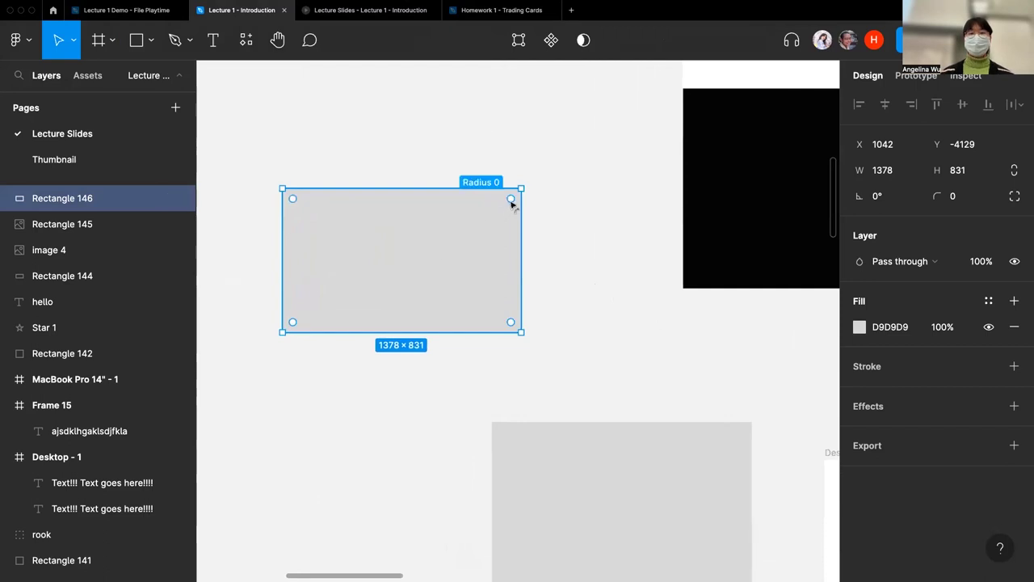
left_click_drag(511, 205, 453, 272)
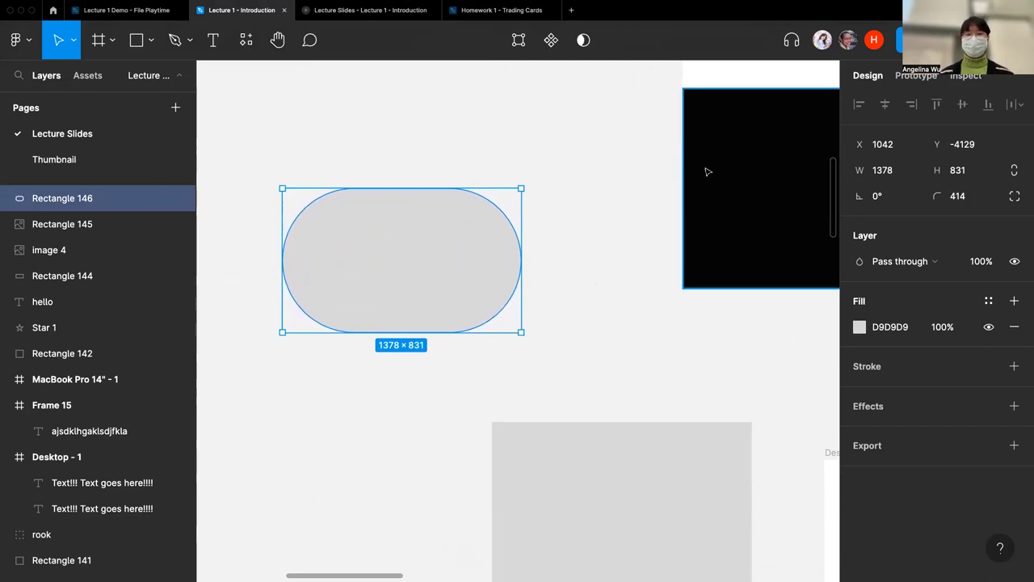
left_click(965, 202)
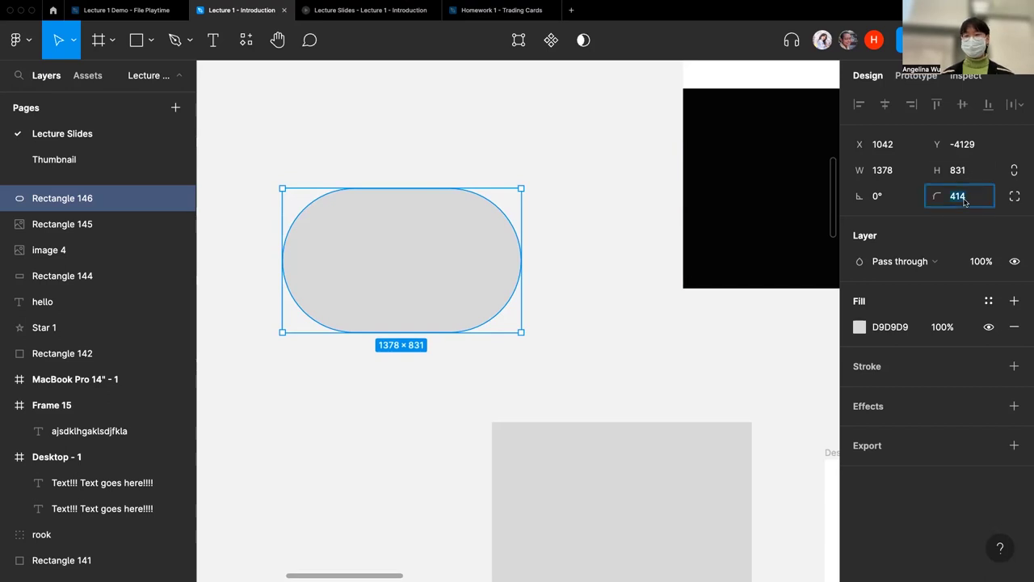
type("831/")
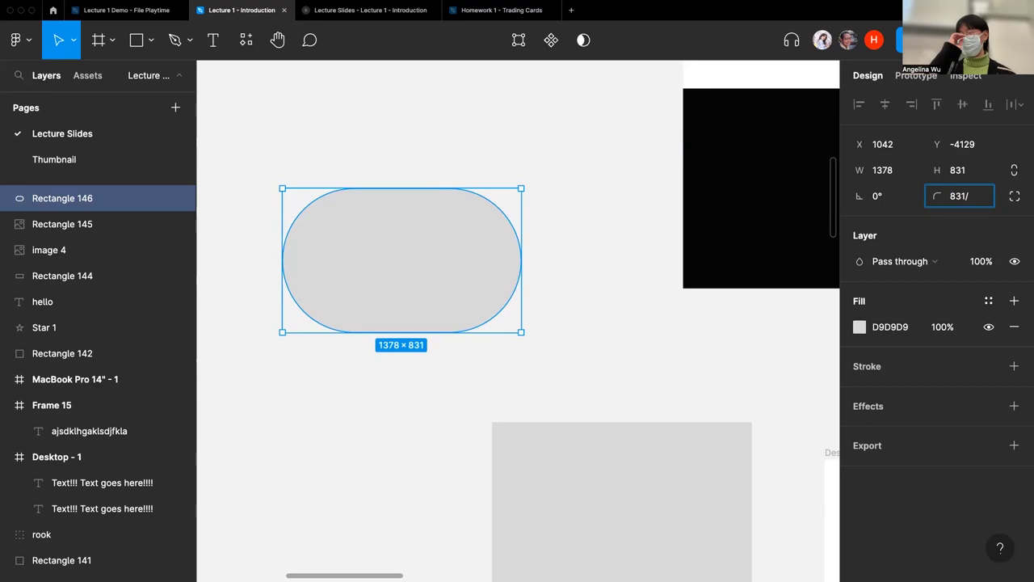
type("2")
key("Return")
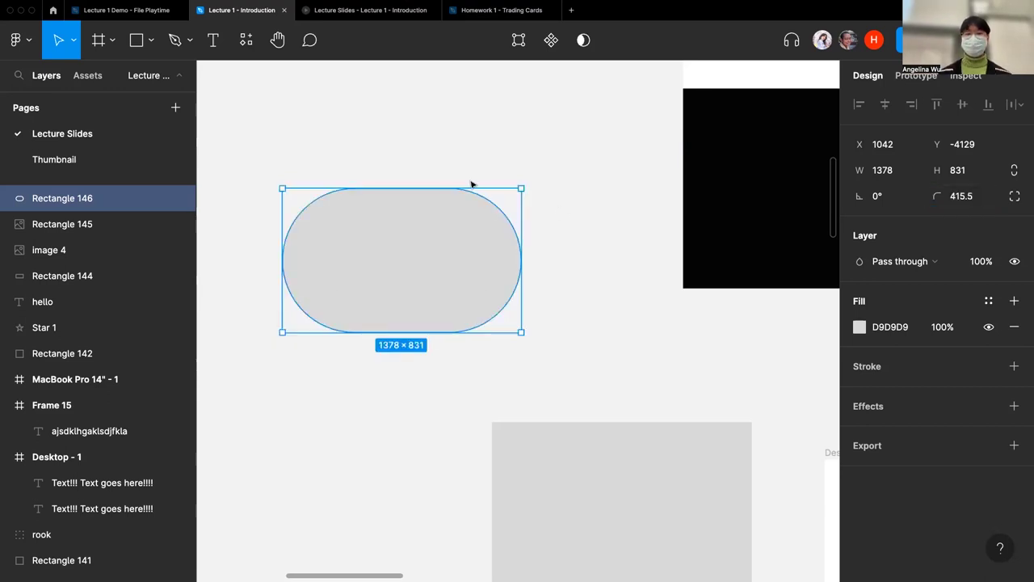
Set the corner radius of the new rectangle to 100 and keep the rectangle selected.
left_click(960, 198)
type("100")
key("Return")
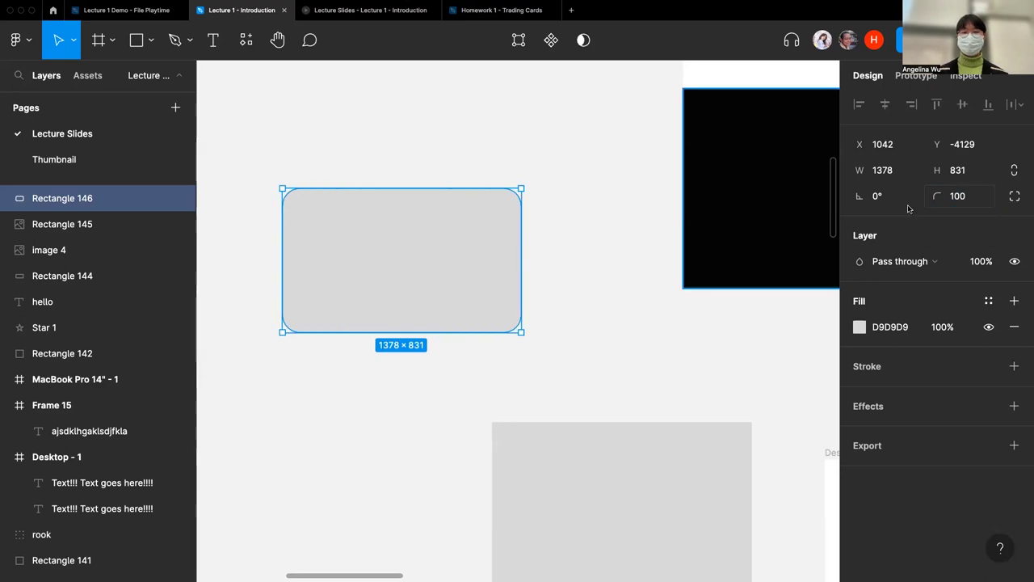
left_click(552, 263)
left_click(443, 247)
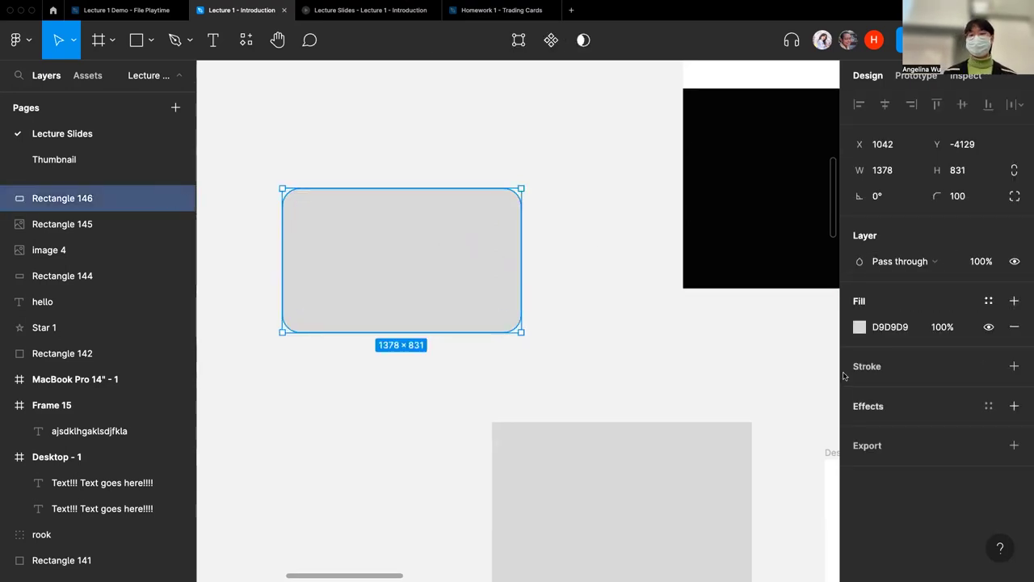
Add a black inside stroke to the rounded rectangle, and adjust its corner radius to 200.
left_click(883, 374)
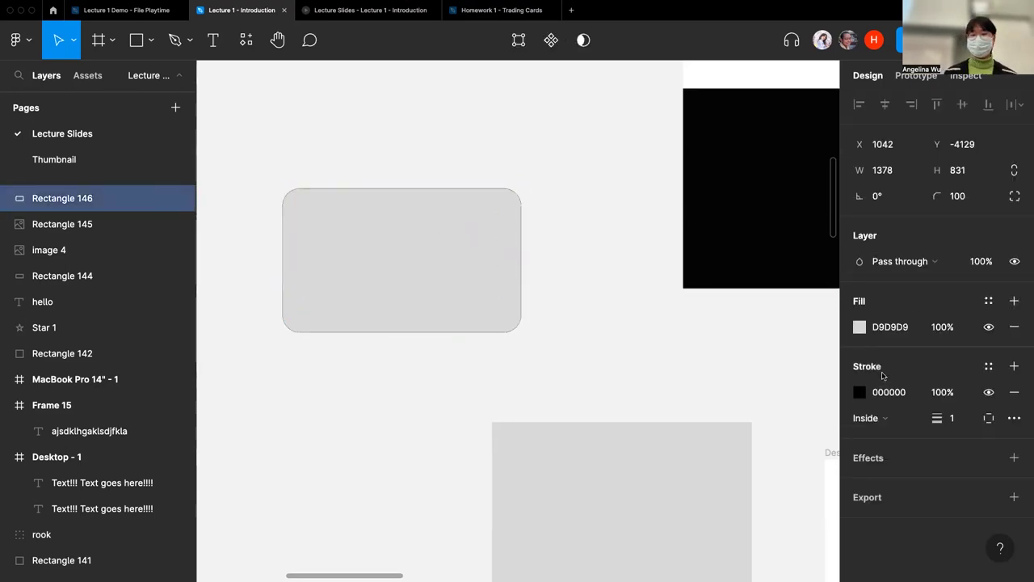
mouse_move(508, 207)
left_mouse_down()
mouse_move(514, 198)
mouse_move(478, 240)
mouse_move(496, 217)
left_mouse_up()
key("Escape")
left_click(480, 224)
left_click(974, 199)
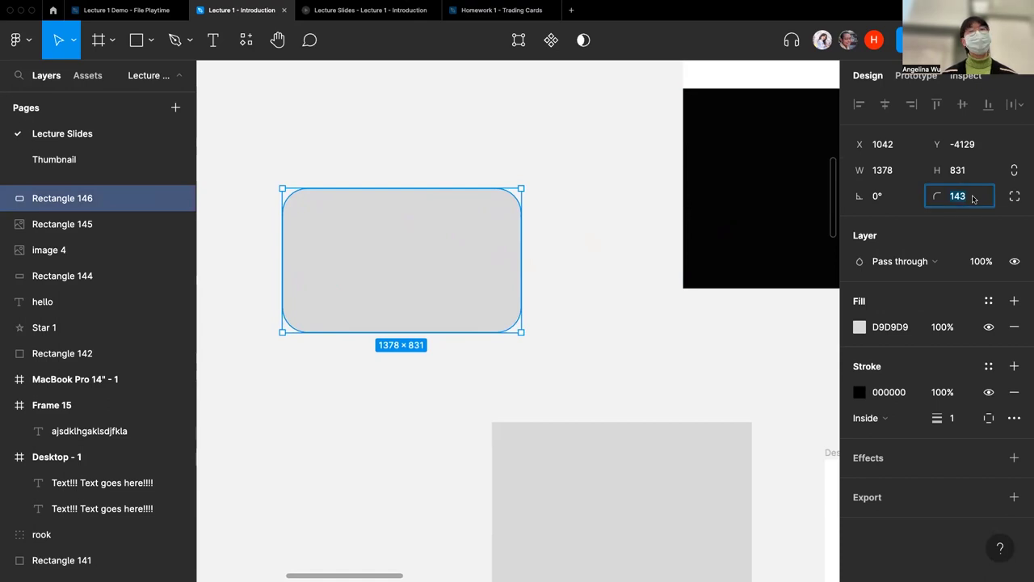
type("200")
key("Return")
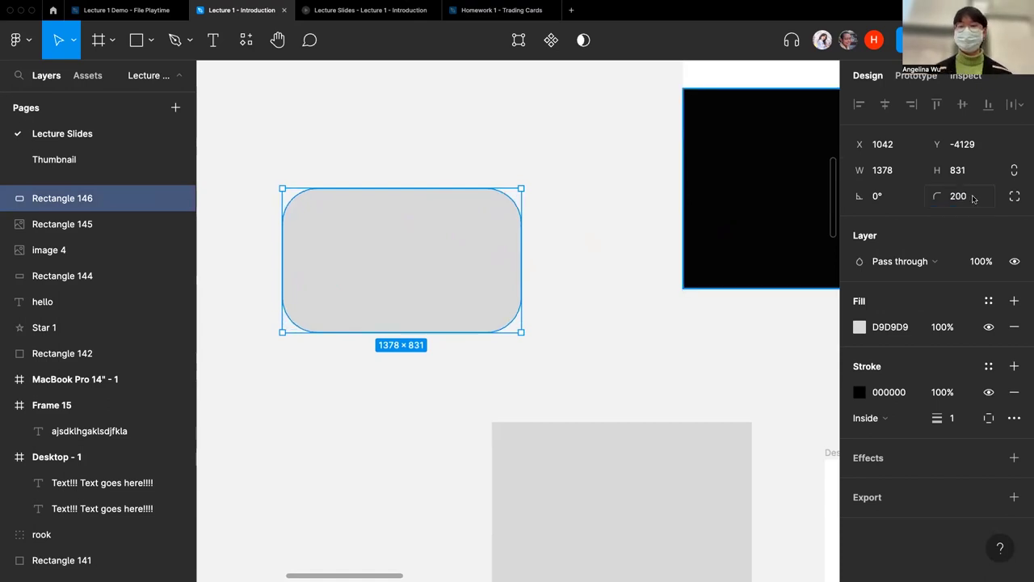
left_click(604, 258)
Draw a star about 868 × 868 on the empty canvas below the rounded rectangle.
left_click(152, 42)
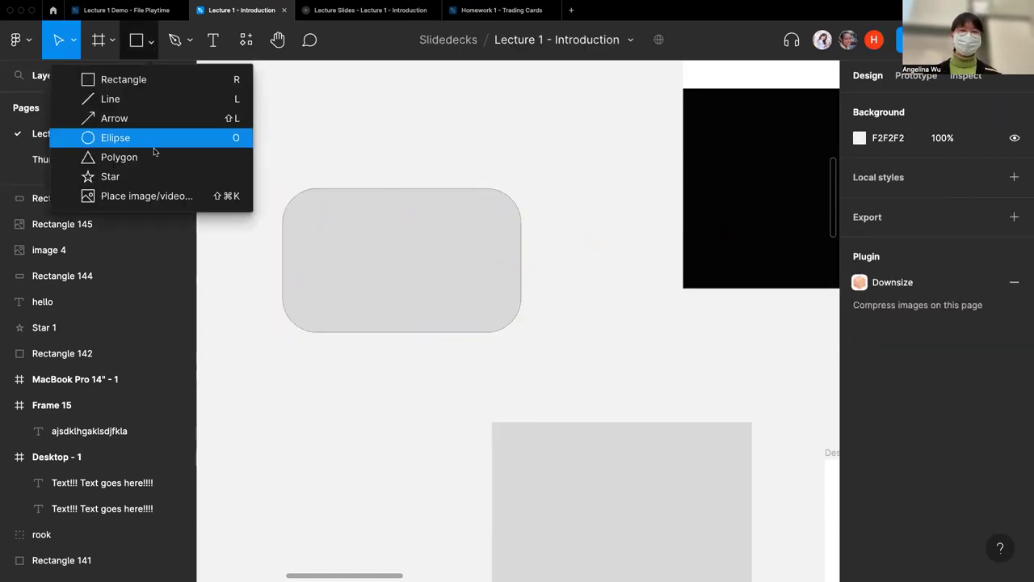
left_click(143, 175)
left_click_drag(251, 386, 404, 536)
scroll(415, 471, "down", 4)
scroll(416, 471, "left", 3)
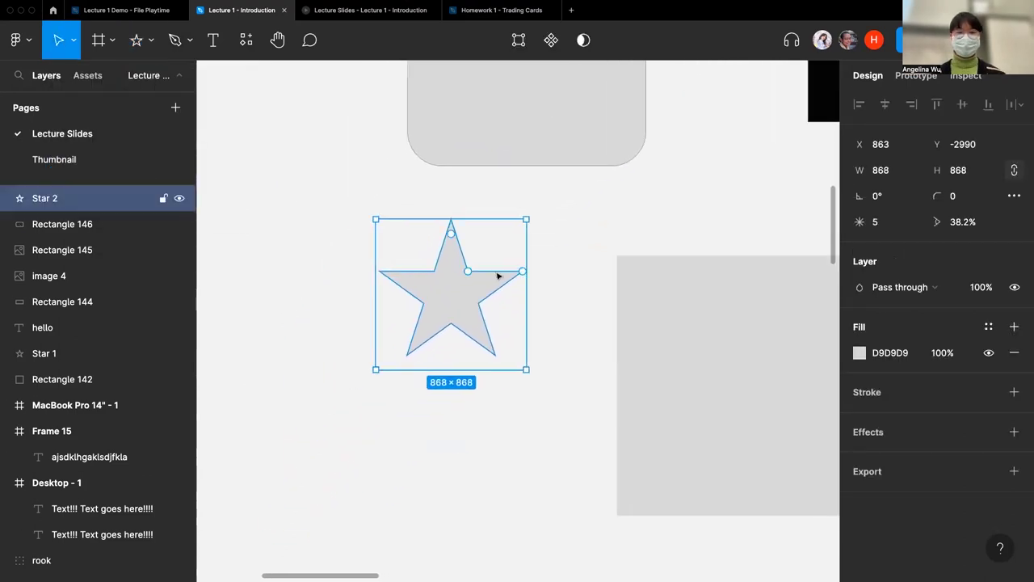
Increase the new star's point count to 9 and keep the star selected.
scroll(498, 276, "up", 3)
left_click_drag(533, 271, 497, 205)
left_click(465, 169)
left_click(432, 265)
Change the nine-pointed star's fill to green 4CA570.
left_click(860, 353)
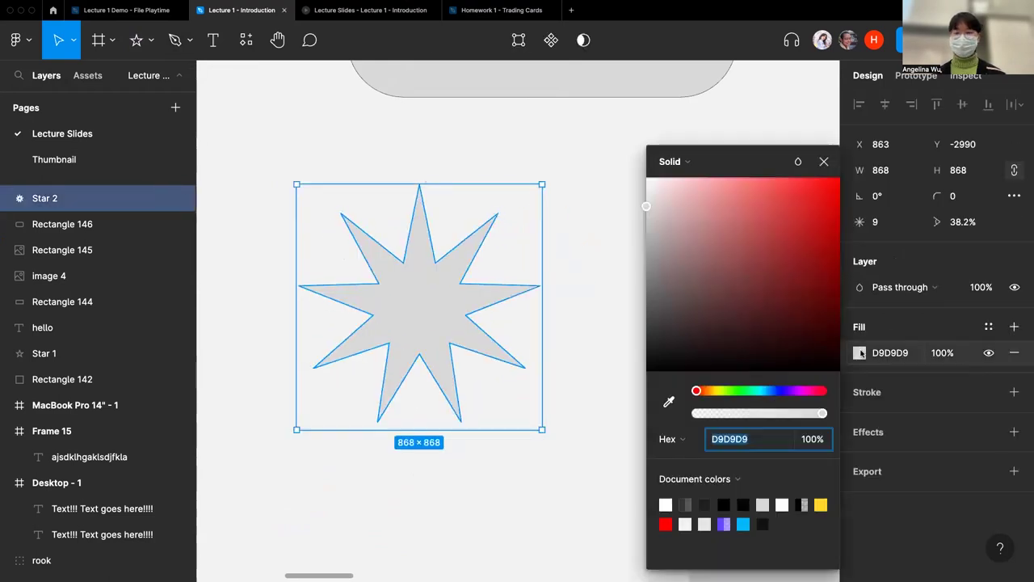
left_click(746, 390)
mouse_move(767, 289)
left_mouse_down()
mouse_move(767, 176)
mouse_move(722, 199)
mouse_move(749, 250)
left_mouse_up()
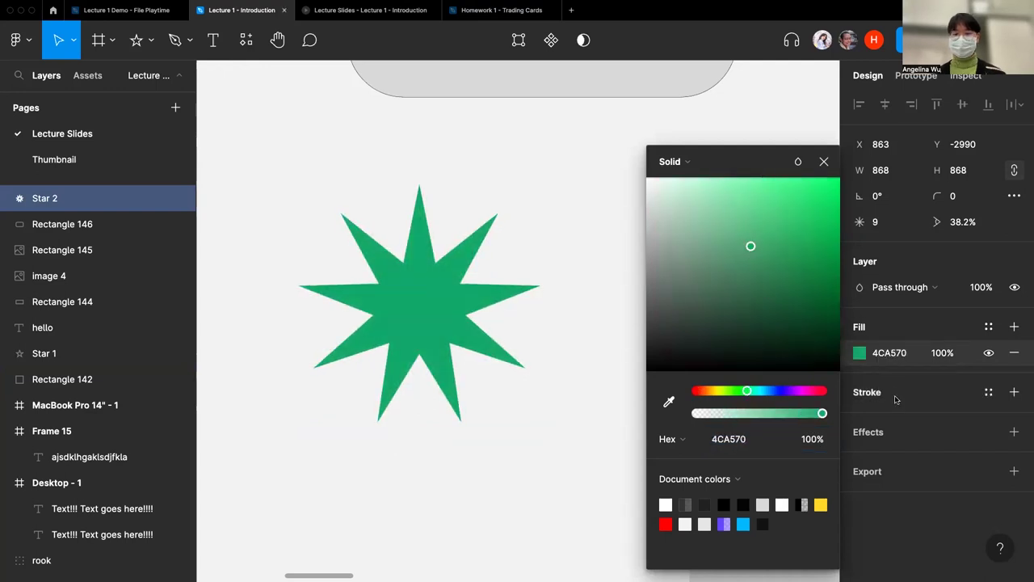
Add an inside stroke to the green star in pink FF326F with a weight of 5.
left_click(884, 394)
left_click(1015, 392)
left_click(860, 418)
left_click(739, 207)
left_click_drag(724, 196, 720, 185)
left_click_drag(808, 302, 802, 177)
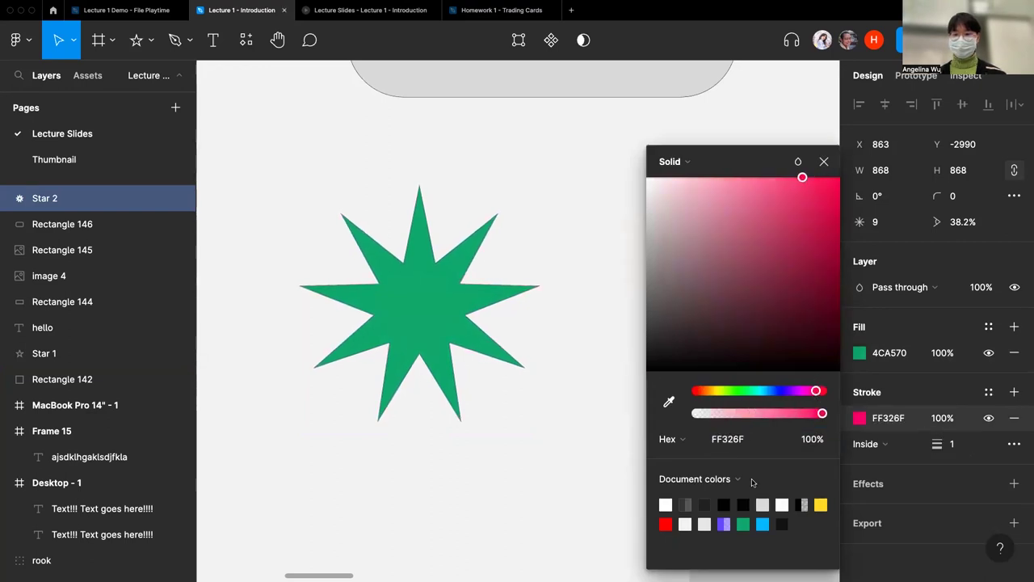
left_click(961, 444)
left_click(579, 268)
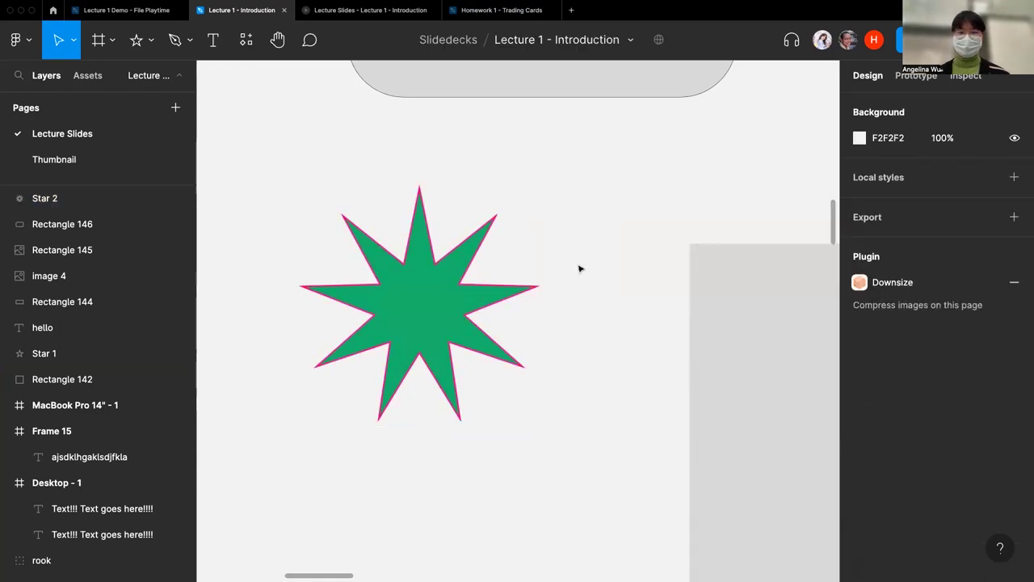
Reshape the green star into a near-circle with a corner radius of about 194 and a ratio of 100%.
left_click(434, 261)
left_click_drag(420, 199, 419, 243)
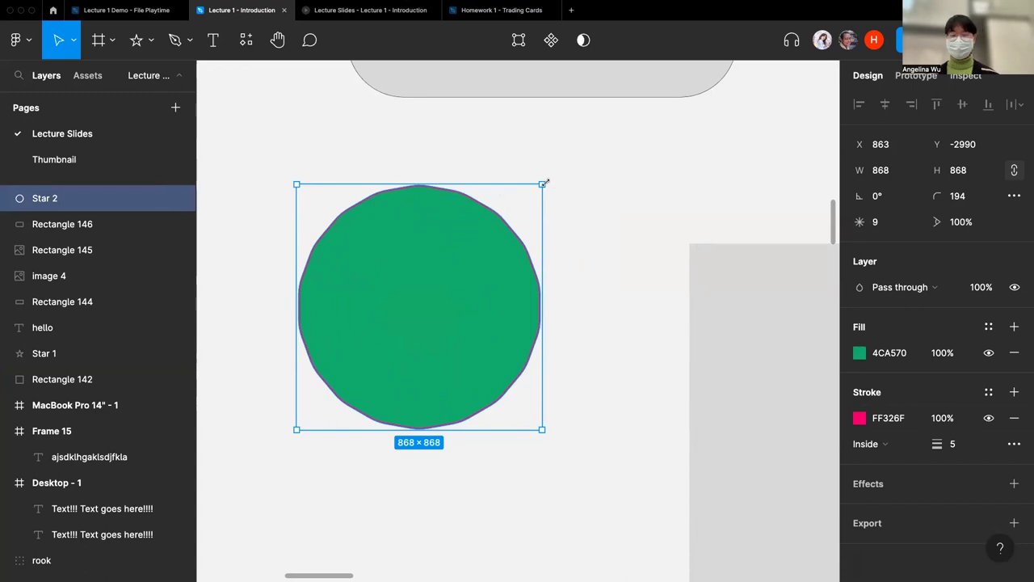
left_click(599, 299)
left_click(519, 282)
left_click(633, 300)
Draw a circle about 545 × 545 beside the green shape and fill it with dark red 991F1F.
scroll(633, 300, "down", 3)
scroll(633, 304, "right", 1)
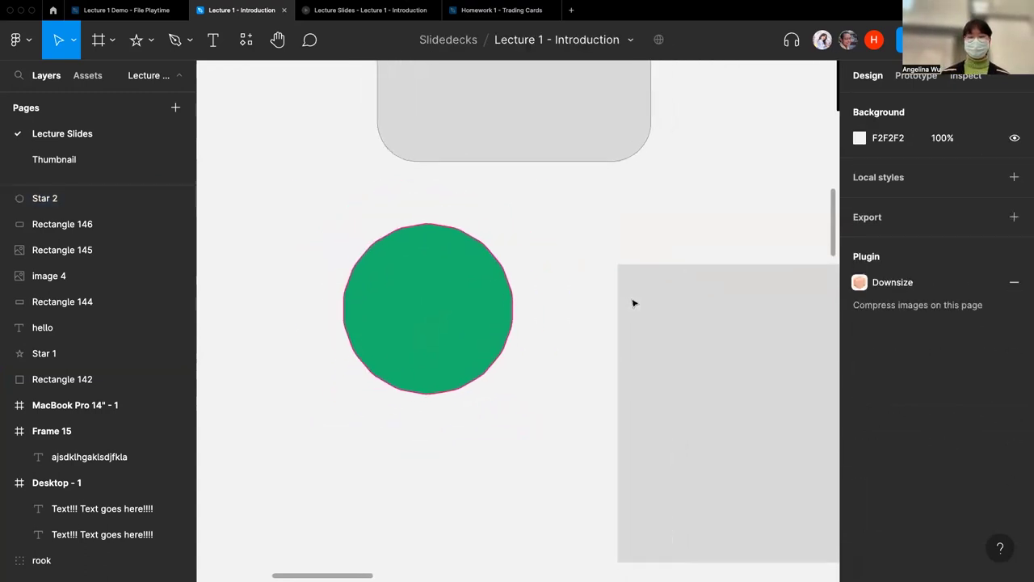
scroll(633, 303, "left", 2)
key("o")
left_click_drag(258, 211, 365, 317)
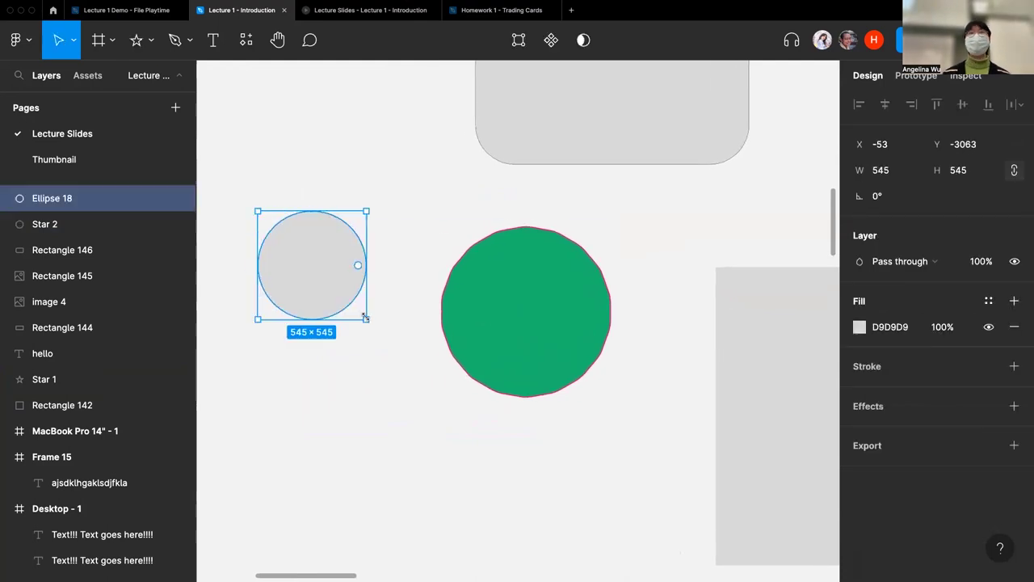
left_click(859, 327)
left_click(801, 254)
key("Escape")
key("Escape")
Open the red circle into an arc and reshape it into a closed ring with an inner ratio of about 65%.
left_click(292, 278)
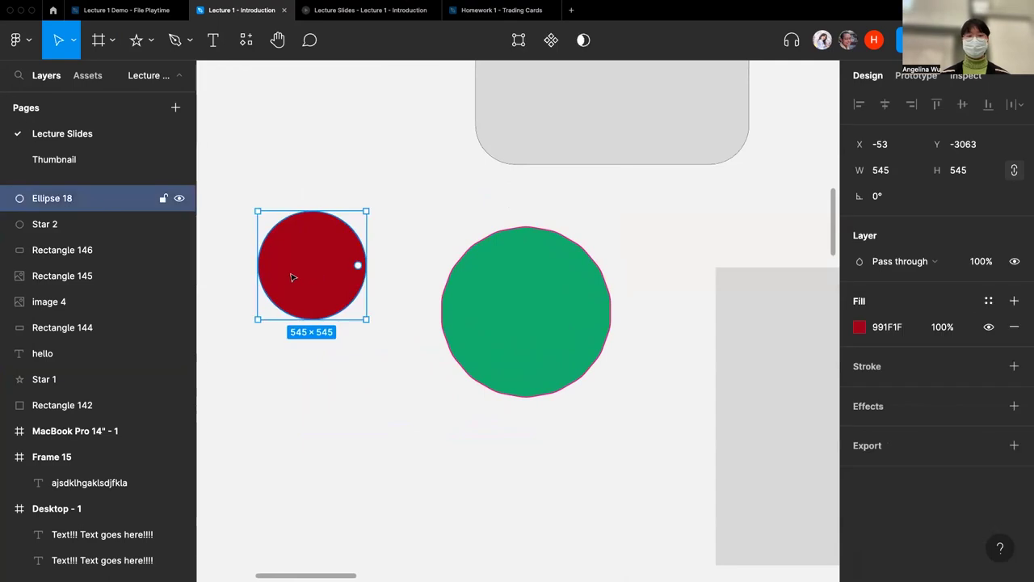
scroll(247, 273, "up", 5)
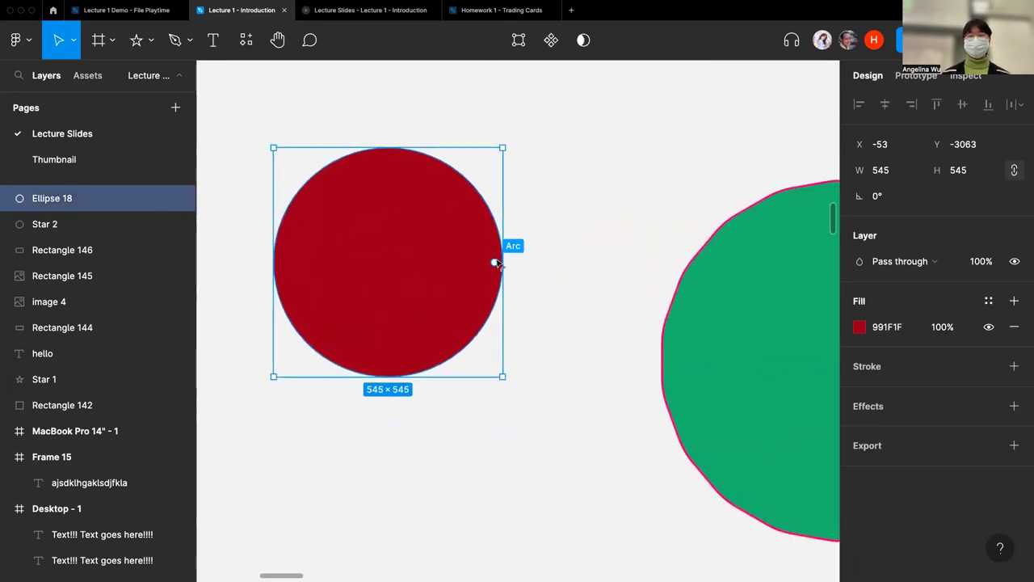
left_click_drag(489, 257, 413, 212)
mouse_move(445, 263)
left_mouse_down()
mouse_move(371, 305)
mouse_move(418, 258)
mouse_move(386, 235)
mouse_move(432, 261)
left_mouse_up()
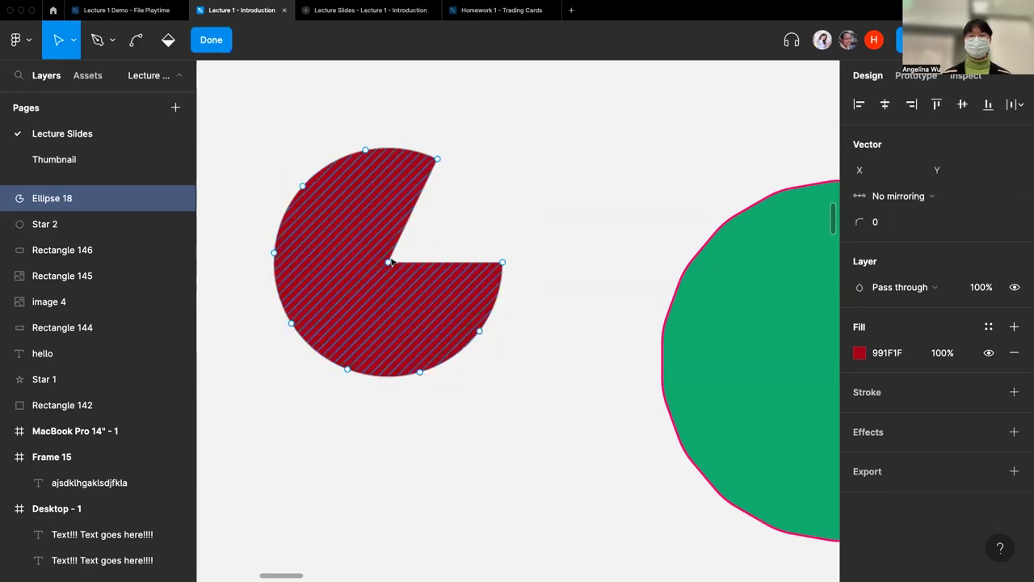
key("Escape")
left_click_drag(391, 264, 339, 317)
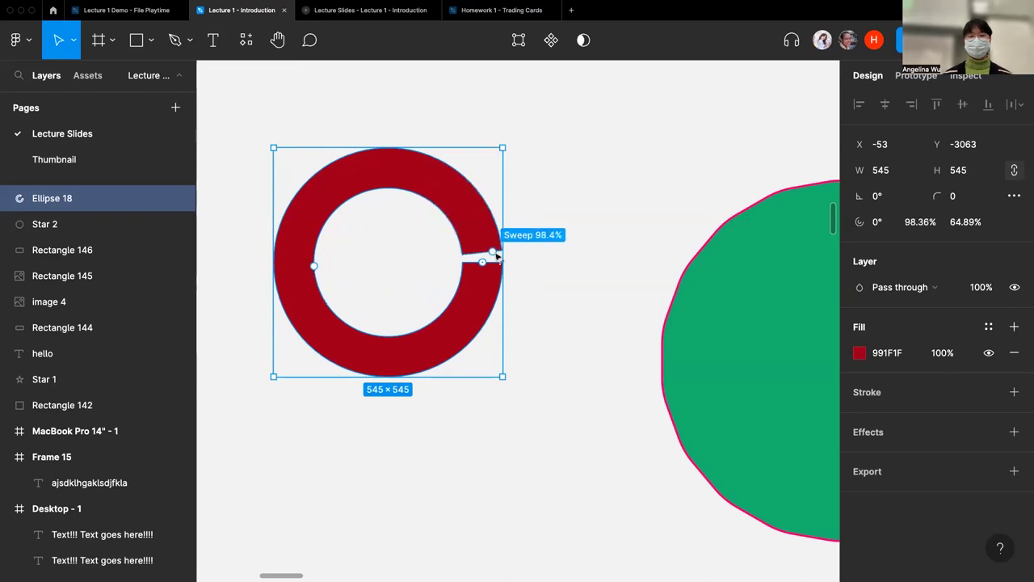
left_click(594, 259)
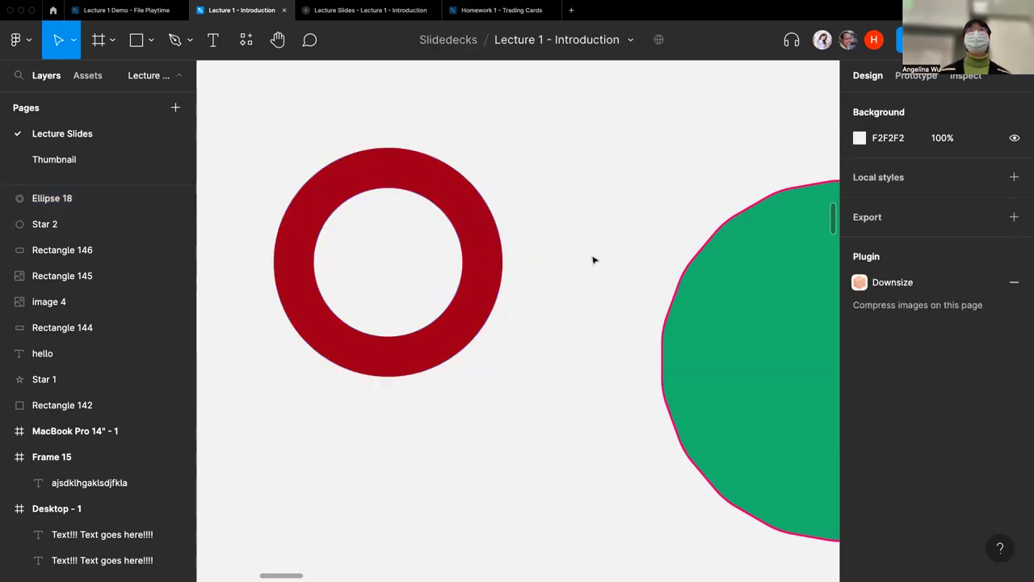
Switch to the lecture slides presentation and advance past the Questions slide to the "Let's try it!" slide.
left_click(319, 16)
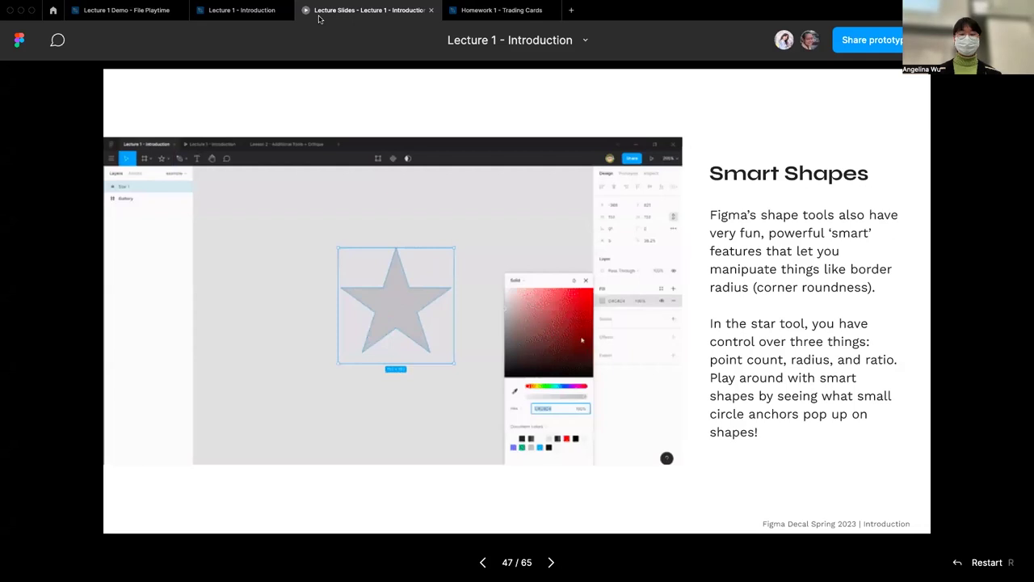
key("Right")
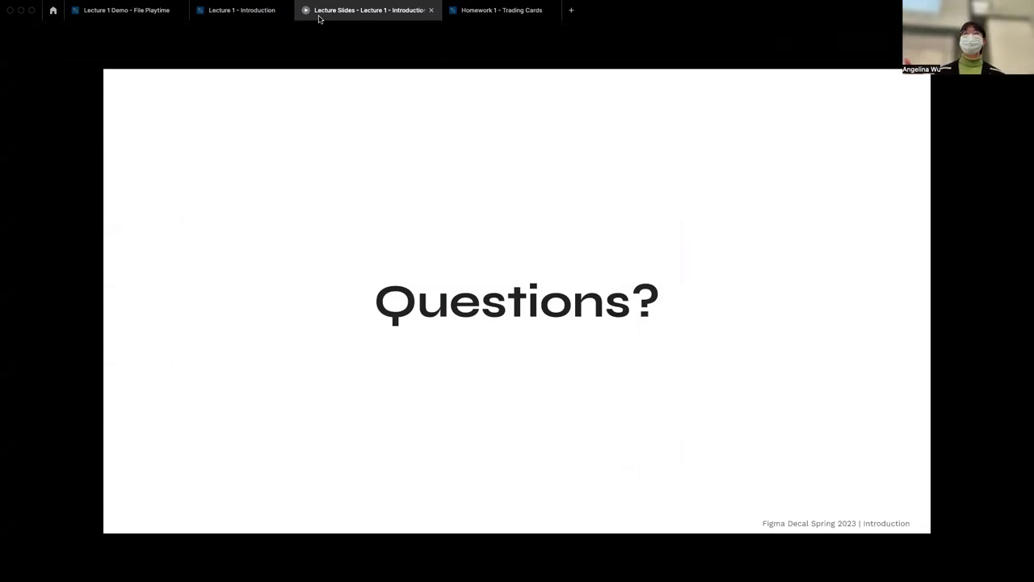
key("Right")
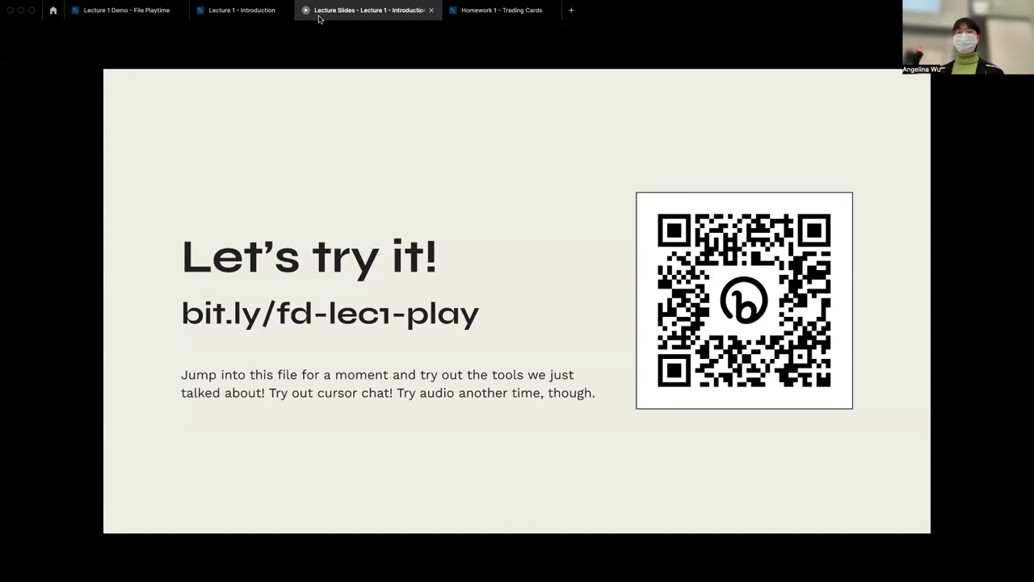
mouse_move(211, 59)
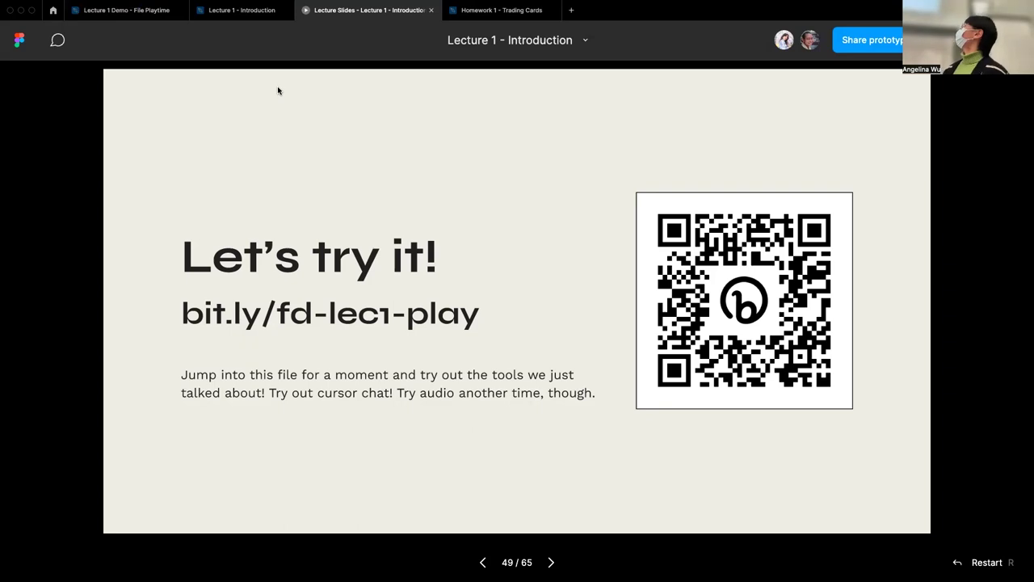
View the Lecture 1 Demo - File Playtime file briefly and return to the "Let's try it!" slide.
left_click(94, 11)
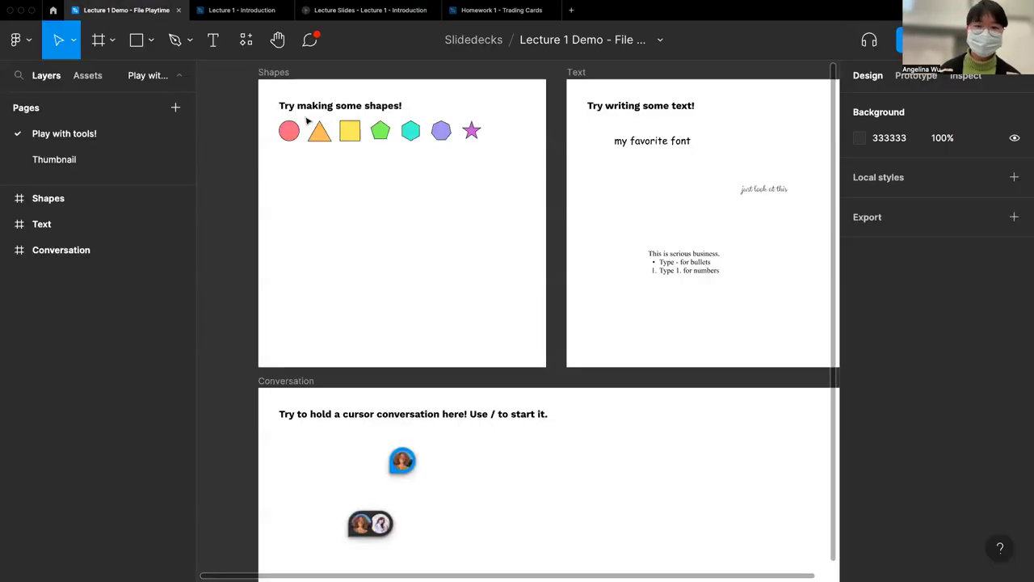
left_click(337, 9)
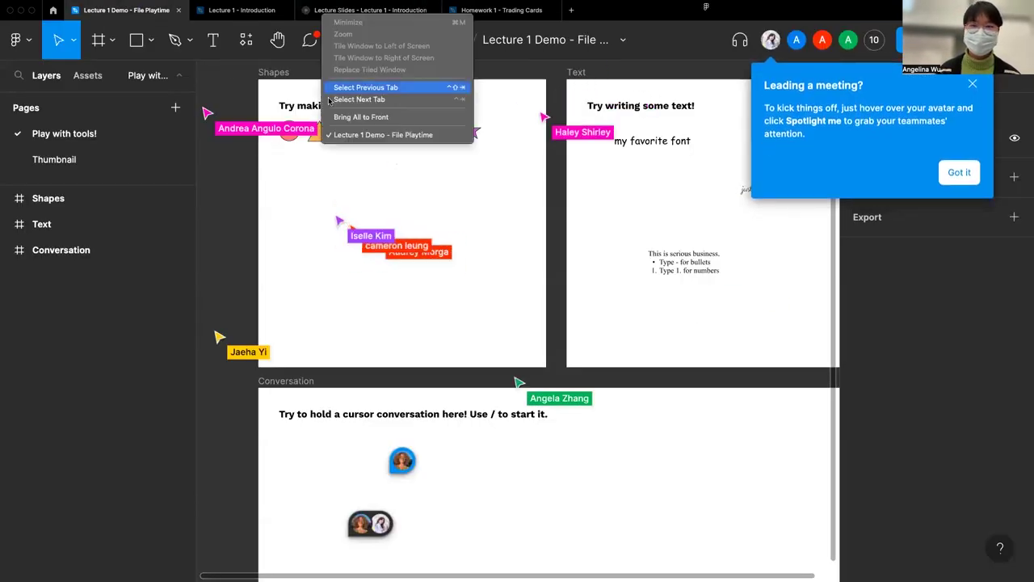
left_click(316, 230)
left_click(320, 11)
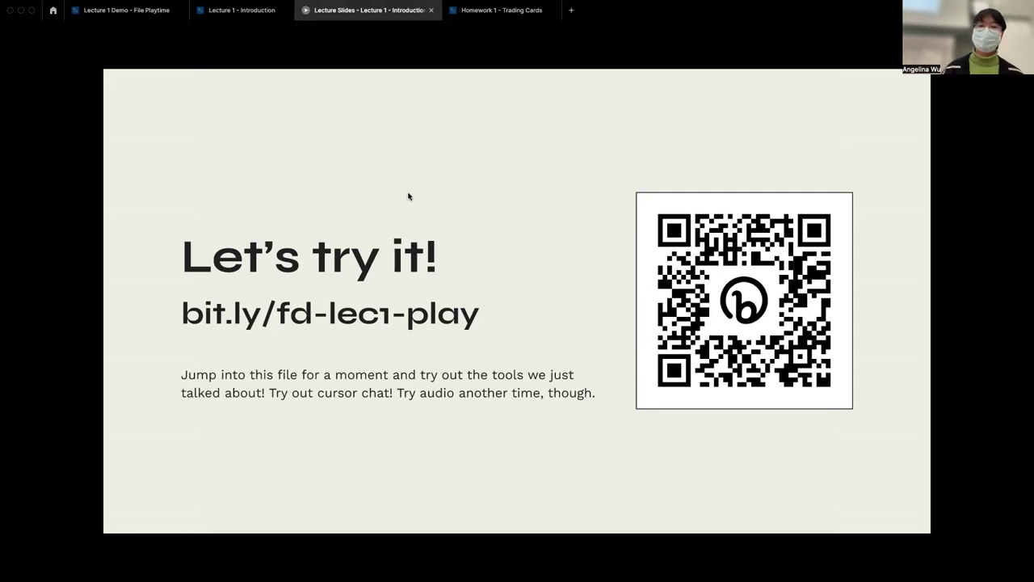
Switch to the Lecture 1 Demo - File Playtime file, and open and close a comment in the Conversation frame.
left_click(129, 10)
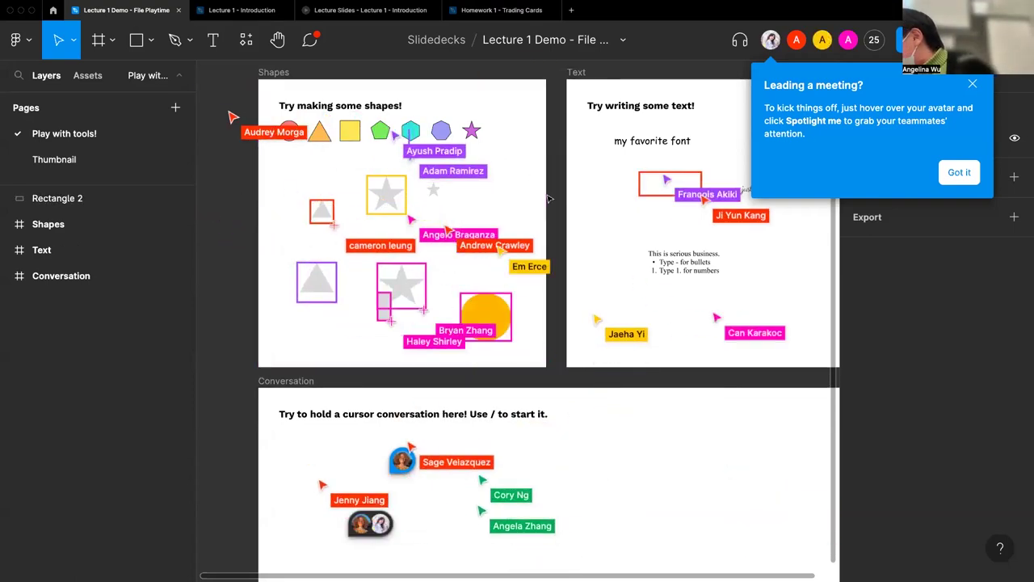
scroll(546, 245, "up", 3)
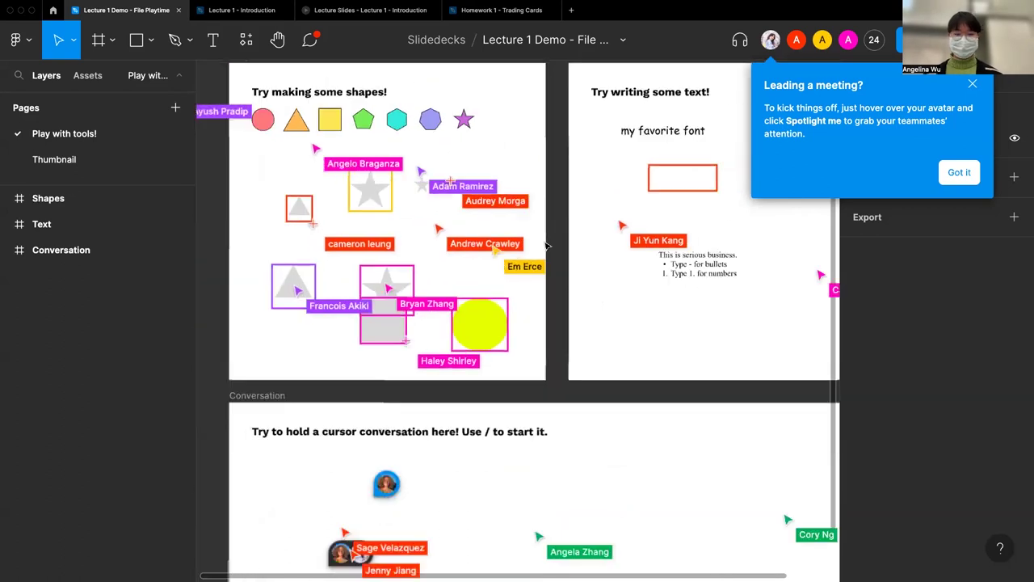
left_click(386, 483)
key("Escape")
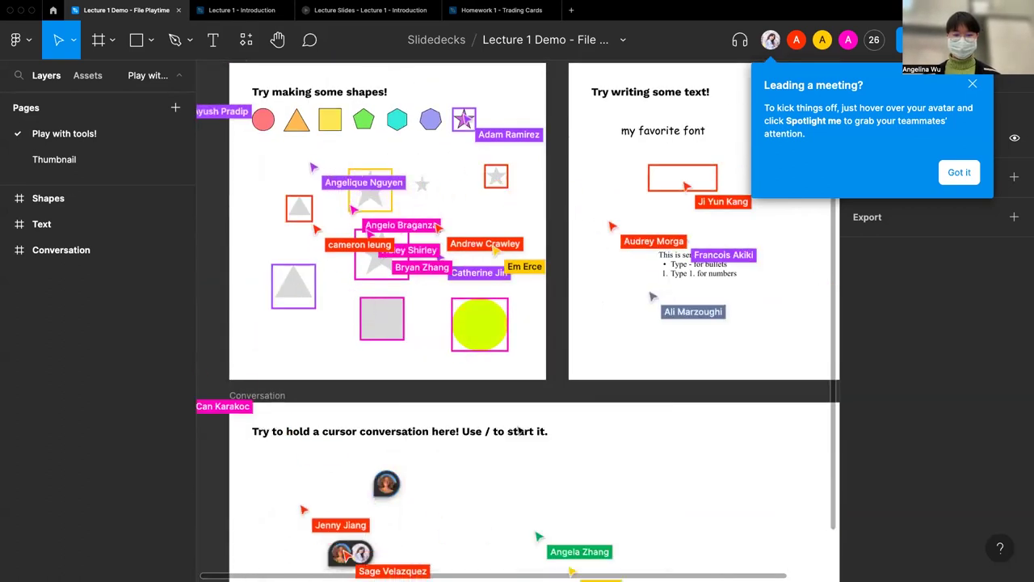
scroll(518, 430, "down", 3)
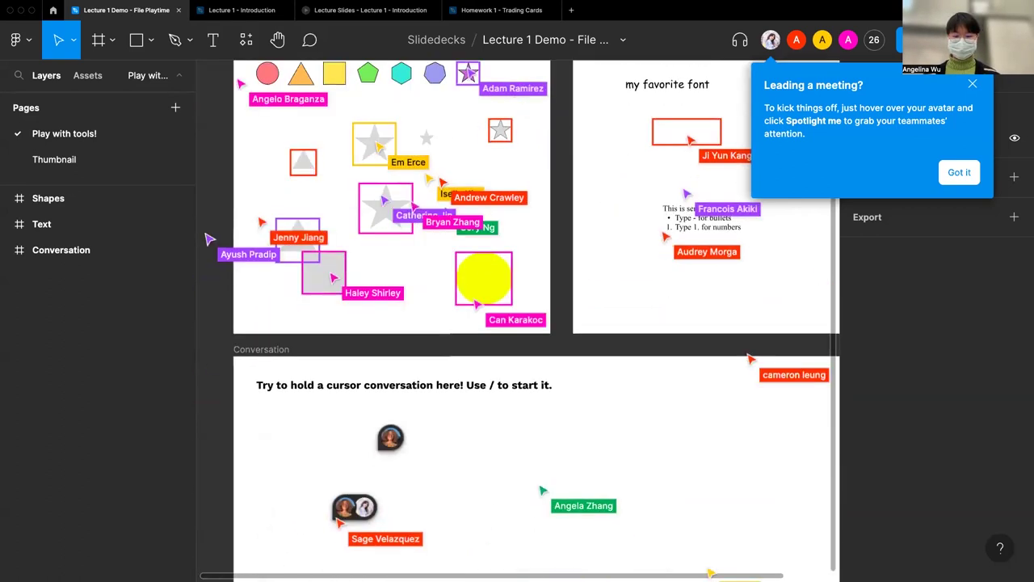
Write the cursor chat messages "hello ??!??!?!??!" and "anybody here" in the Conversation frame, and close the chat.
key("slash")
type("hello ??!?!?!?!?!")
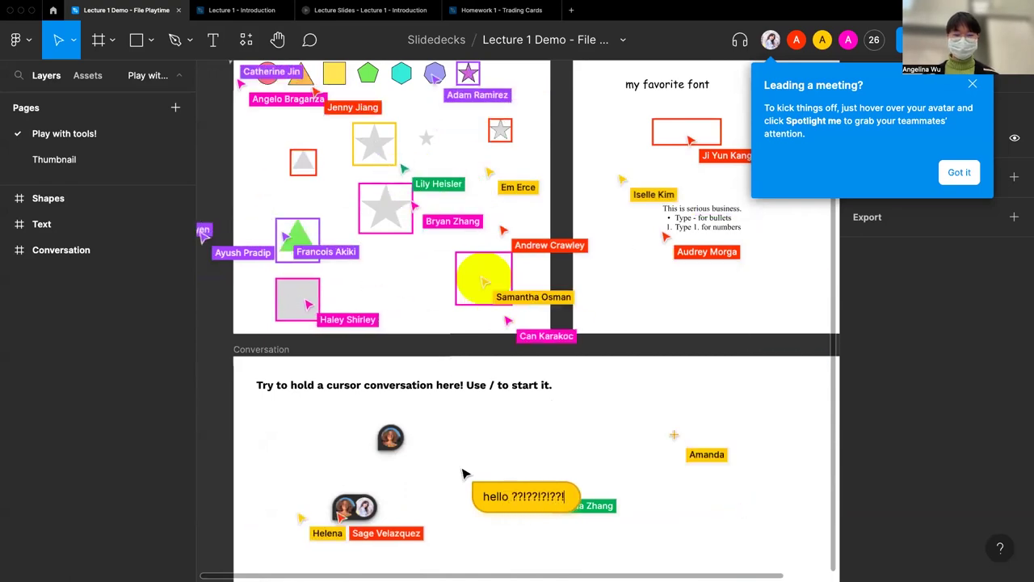
scroll(463, 473, "up", 2)
scroll(461, 479, "down", 2)
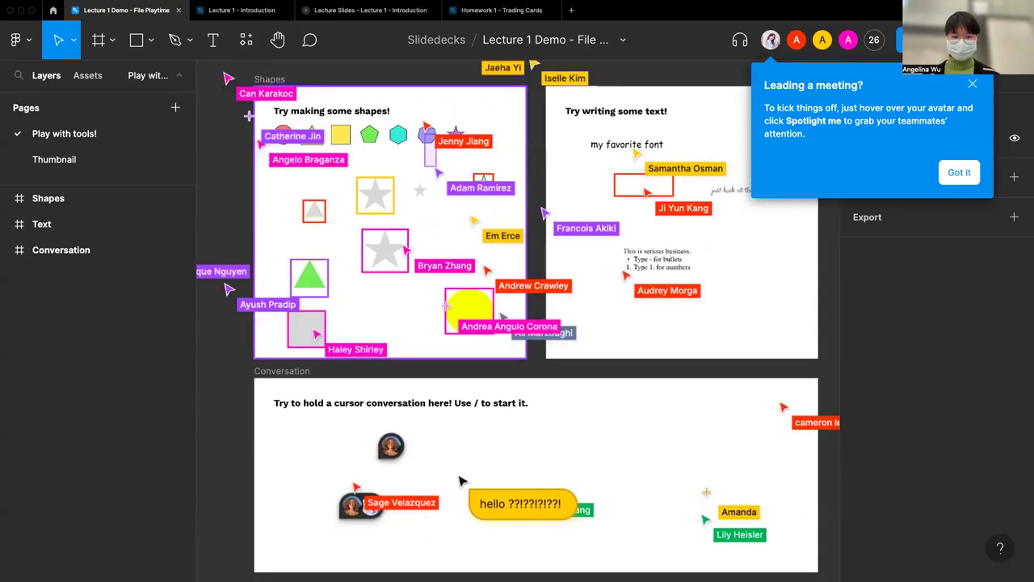
key("Return")
type("anybody ")
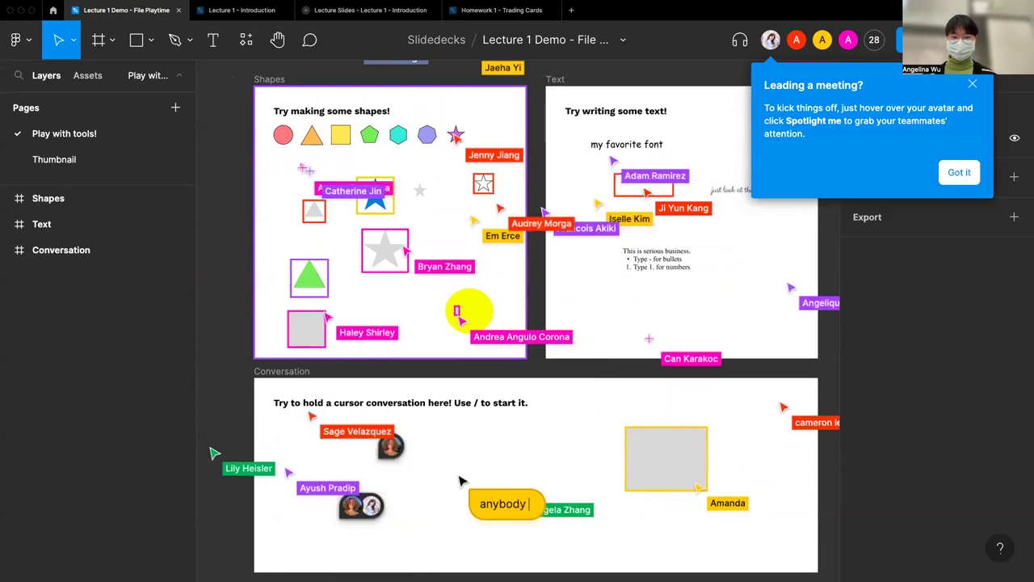
type("here")
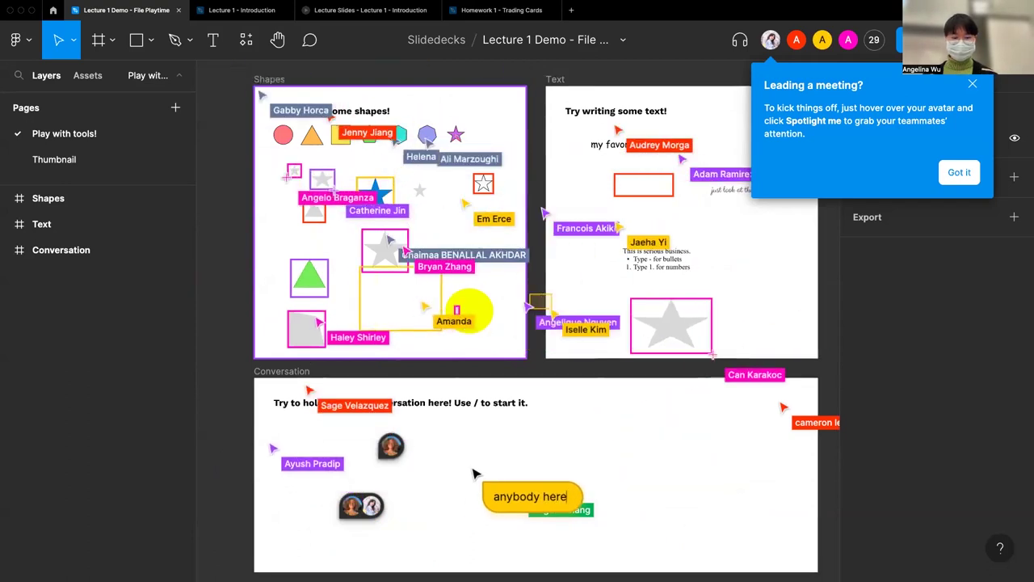
key("Escape")
Activate the Hand tool and dismiss the tip about leading a meeting.
key("h")
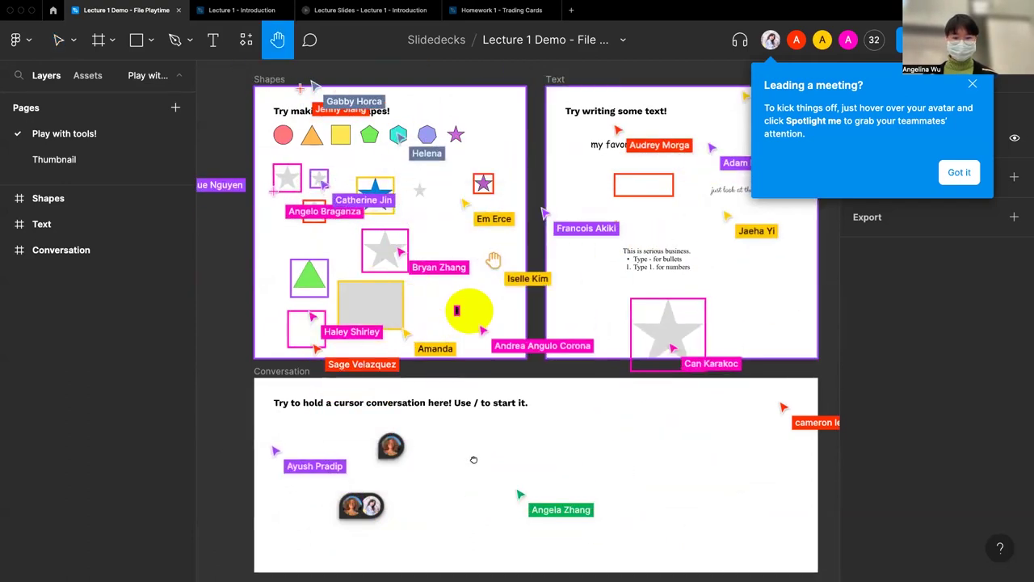
scroll(473, 459, "down", 1)
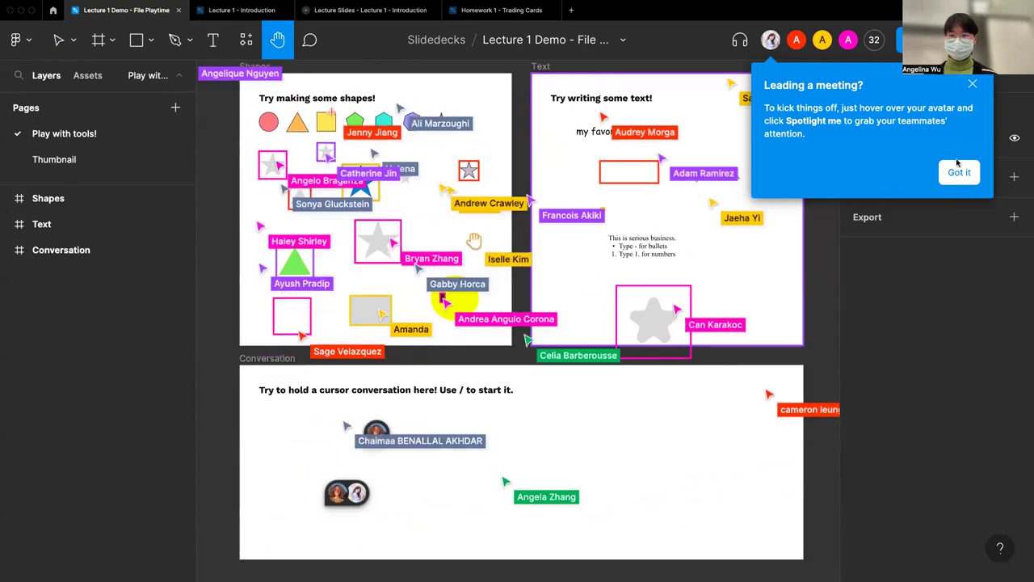
left_click(960, 171)
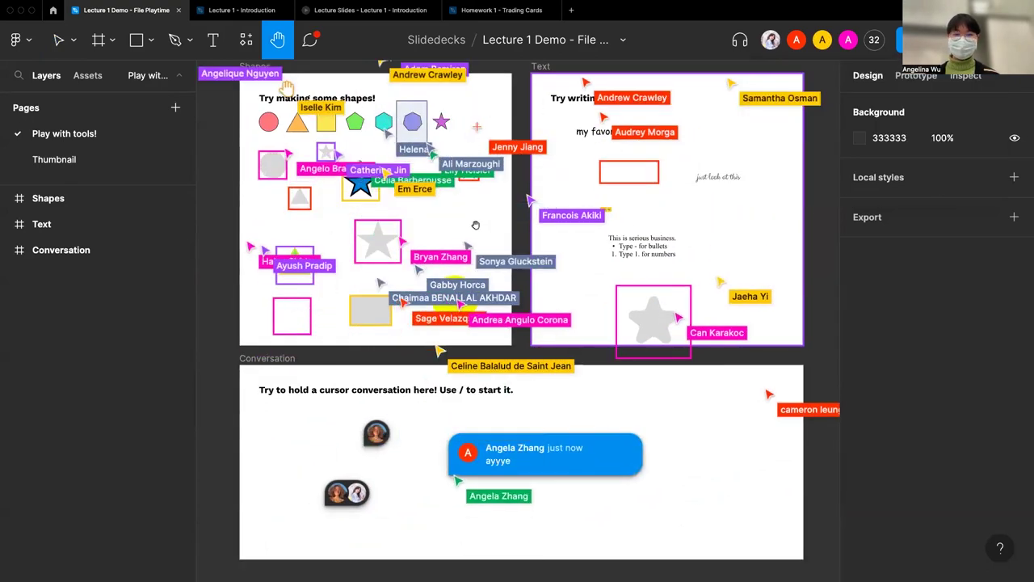
Examine the shapes drawn by students in the Shapes frame and survey all three frames.
scroll(368, 138, "up", 5)
left_click_drag(485, 242, 564, 215)
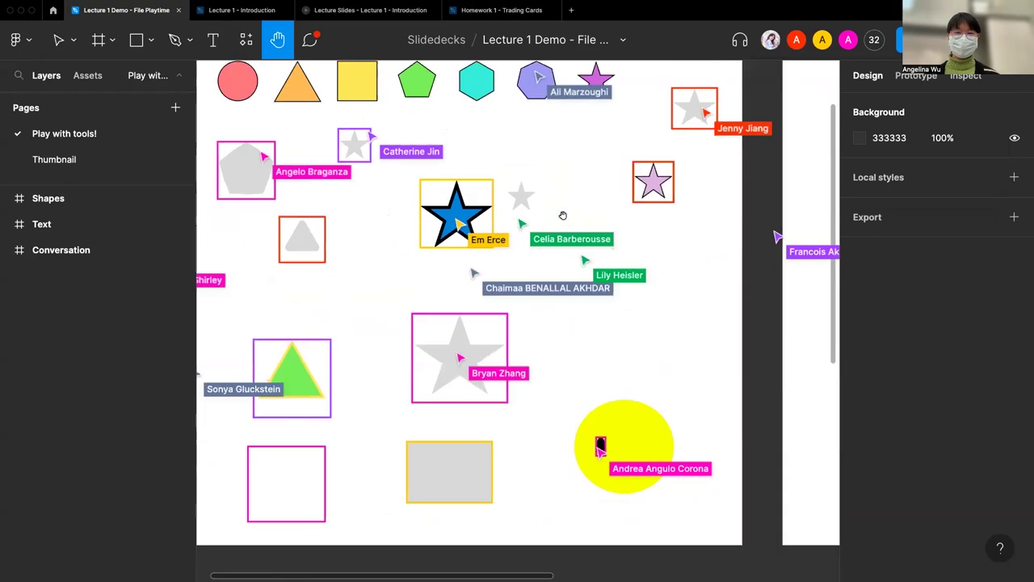
scroll(563, 215, "up", 3)
scroll(562, 215, "left", 2)
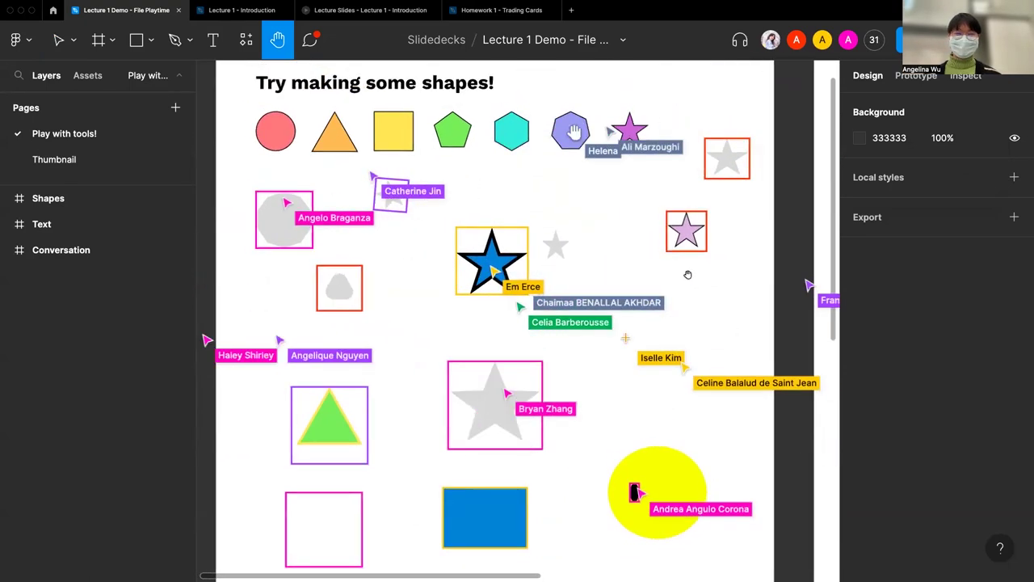
scroll(688, 274, "down", 3)
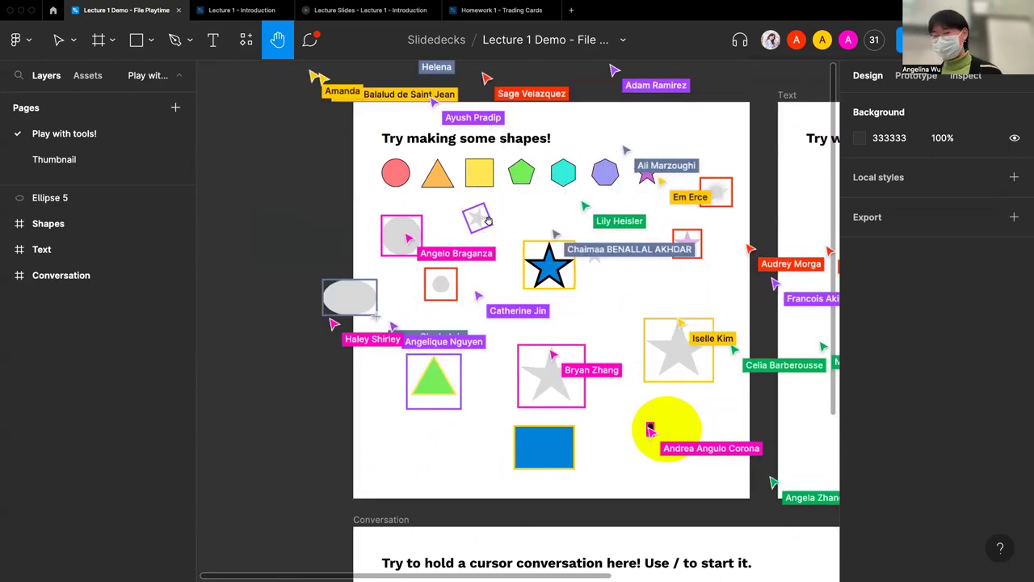
scroll(488, 219, "down", 5)
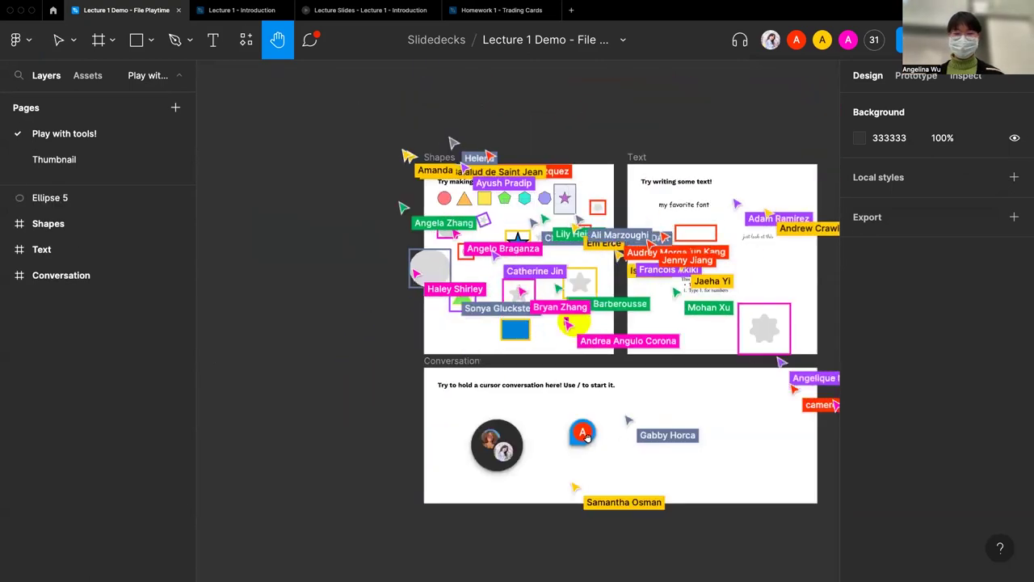
Activate the Move tool, open and close the "ayyye" comment in the Conversation frame, and return to the Move tool.
key("v")
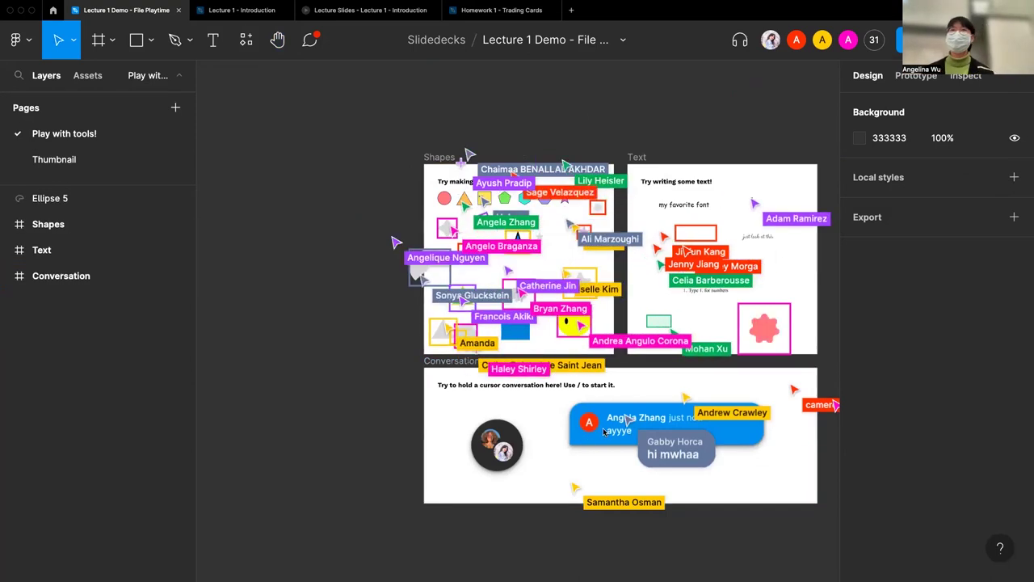
left_click(597, 425)
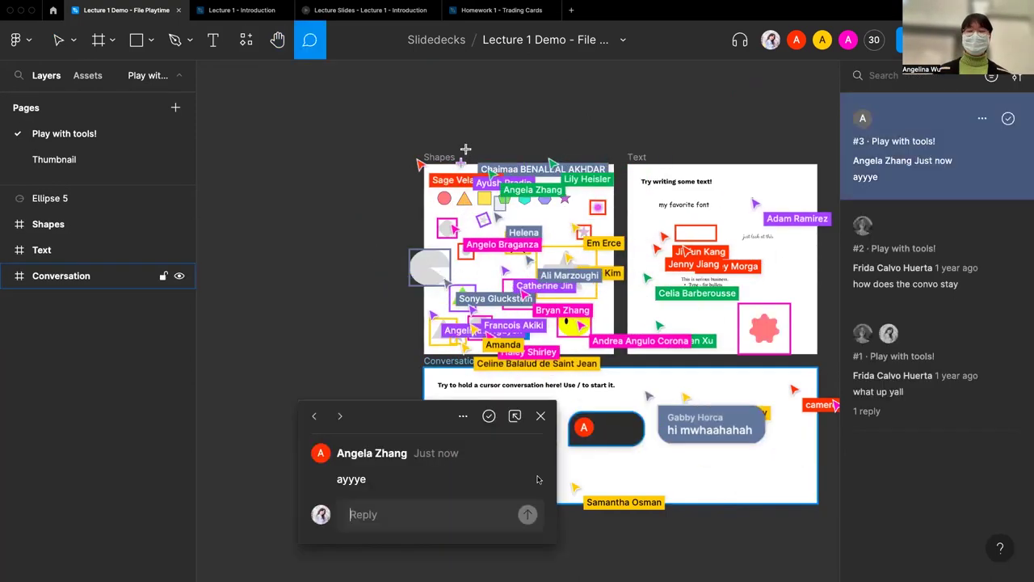
key("Escape")
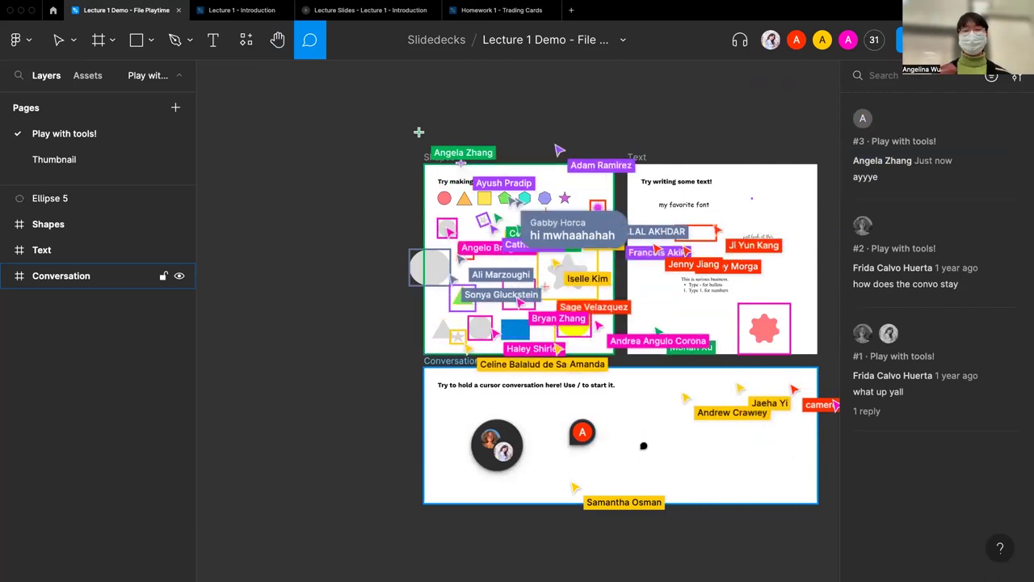
key("v")
Select the Shapes frame and expand its layers.
scroll(719, 241, "up", 3)
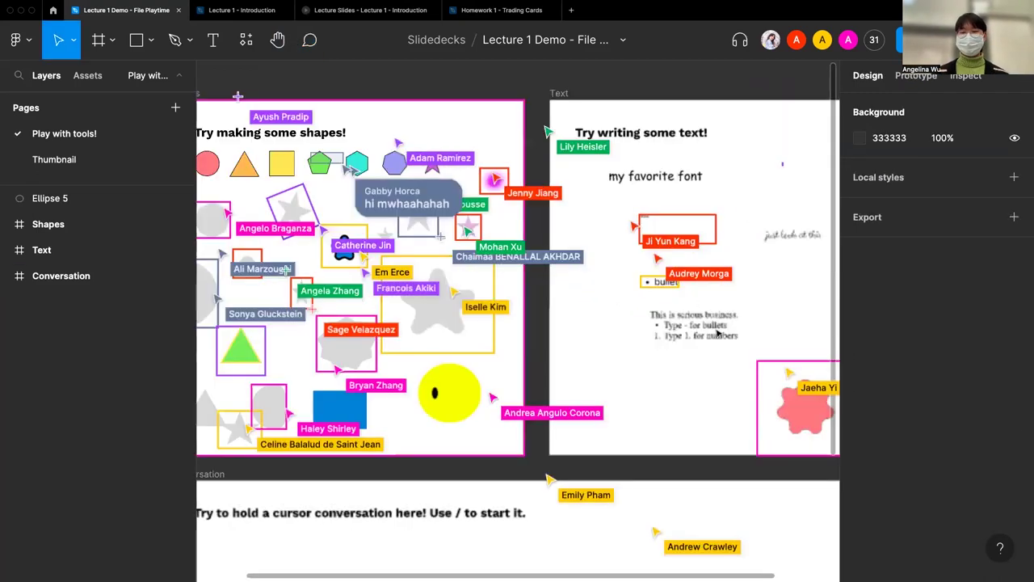
scroll(717, 333, "up", 3)
scroll(750, 348, "down", 5)
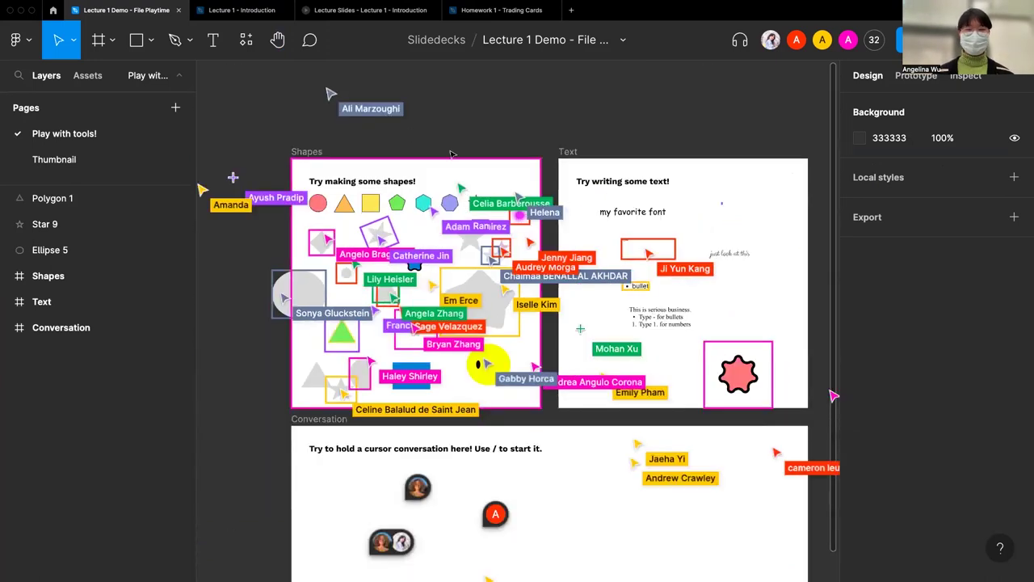
scroll(446, 192, "up", 3)
scroll(446, 194, "down", 2)
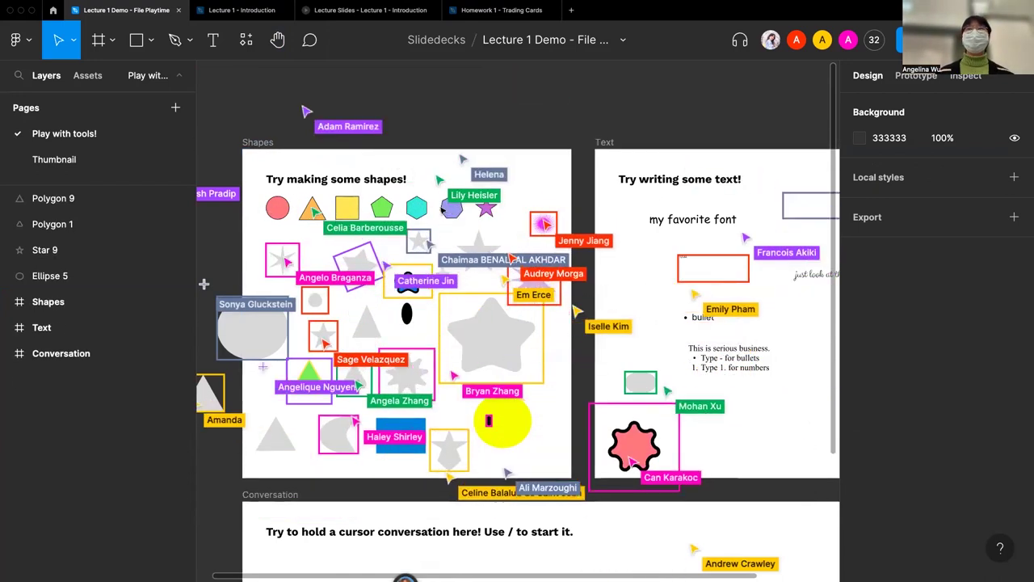
left_click(259, 142)
left_click(7, 301)
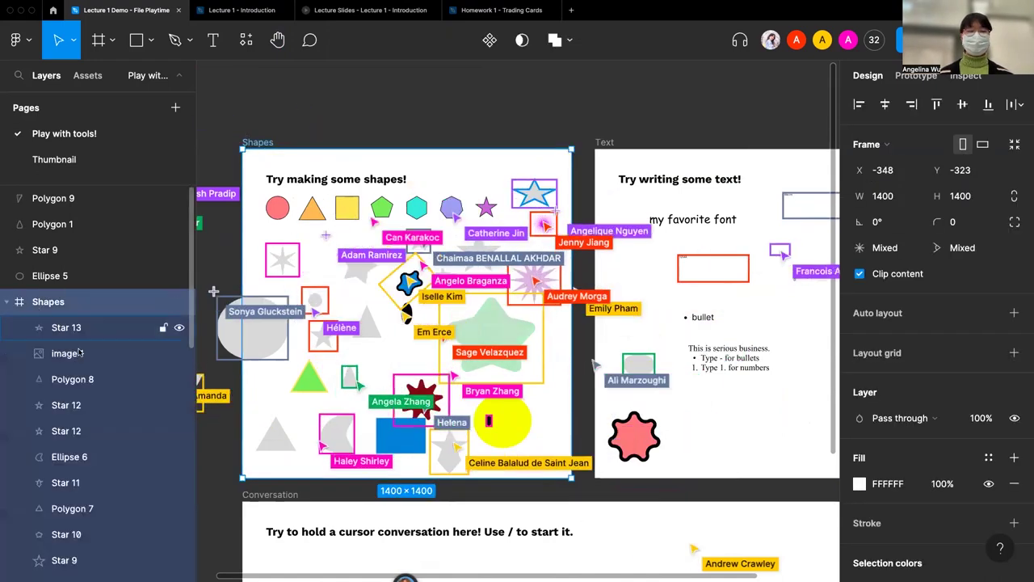
Select the locked Star 1 layer in the Shapes frame, collapse the frame's layers, and clear the selection.
scroll(79, 353, "down", 10)
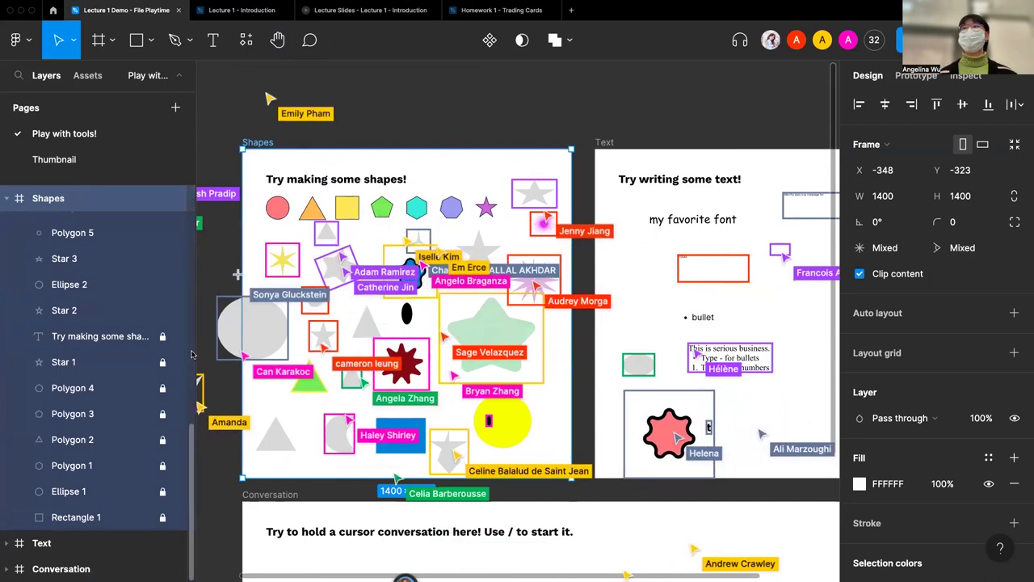
left_click(163, 365)
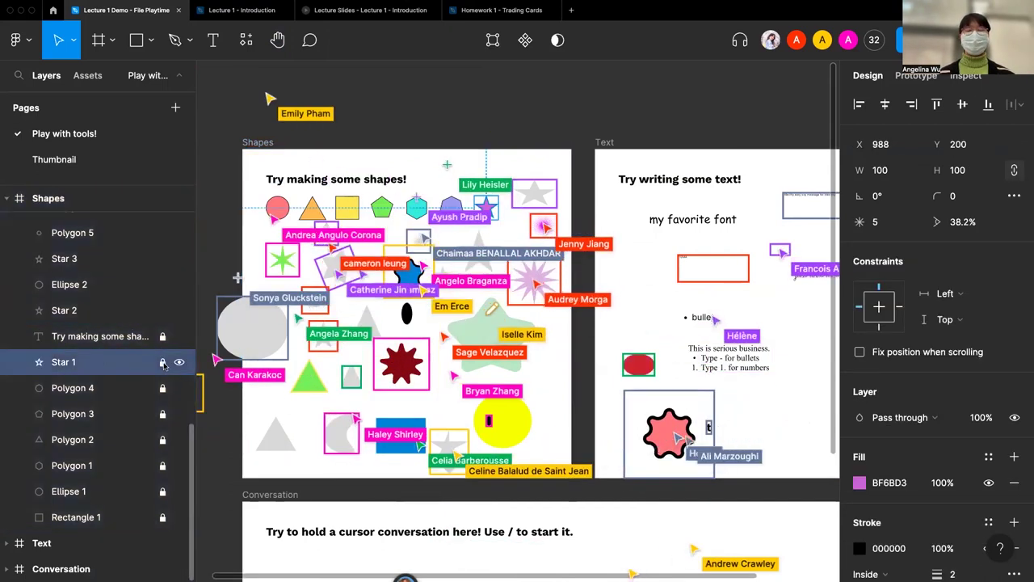
scroll(58, 289, "up", 10)
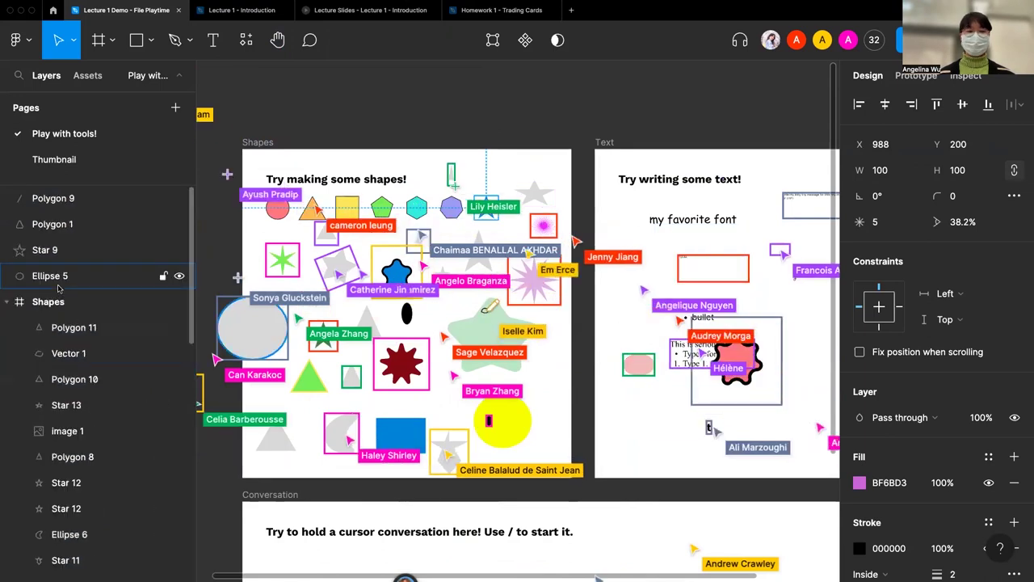
left_click(7, 301)
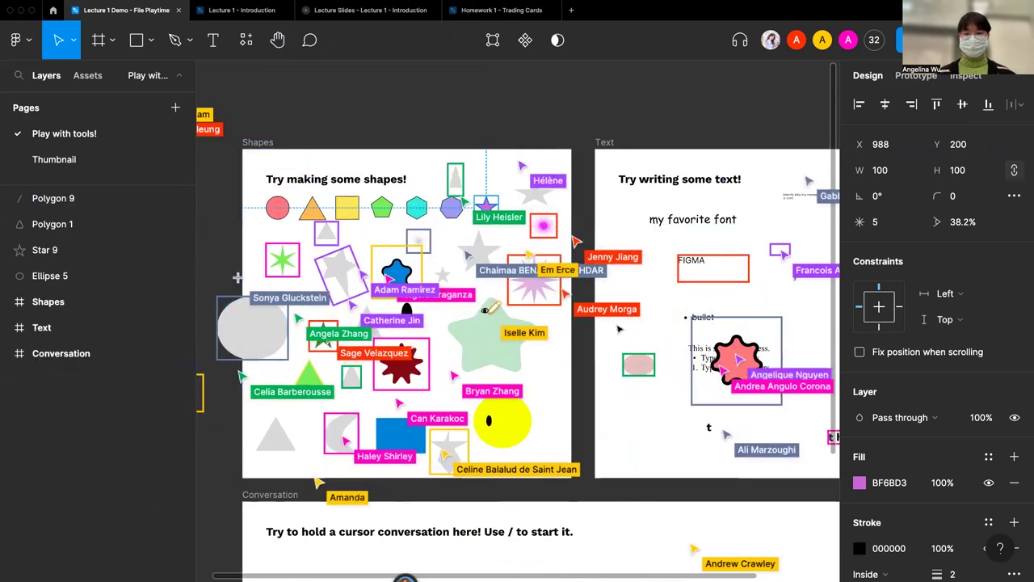
left_click(618, 329)
Examine the green rounded star with the hand-drawn face in the Shapes frame.
scroll(571, 266, "up", 1)
scroll(556, 271, "up", 5)
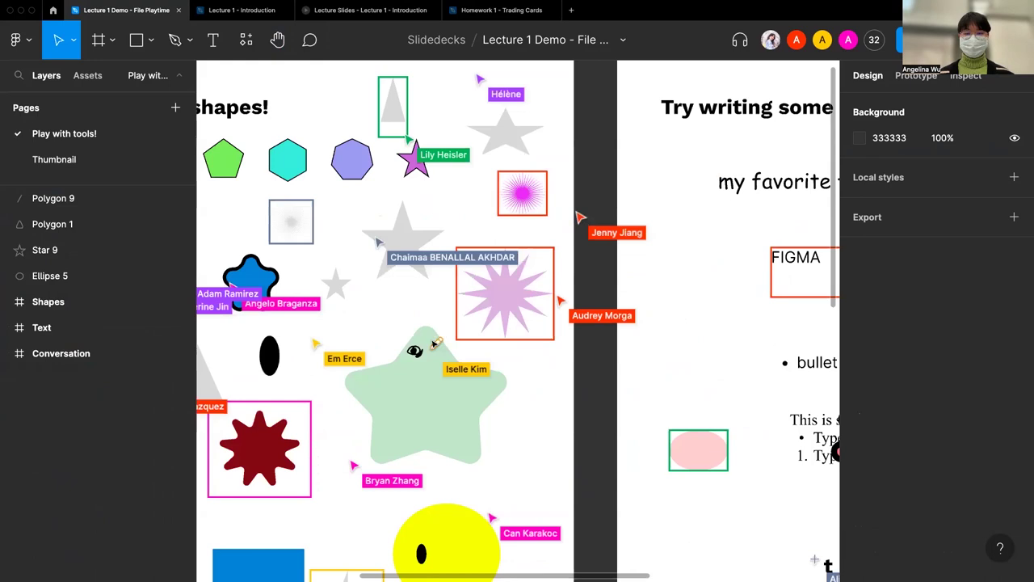
scroll(437, 358, "up", 3)
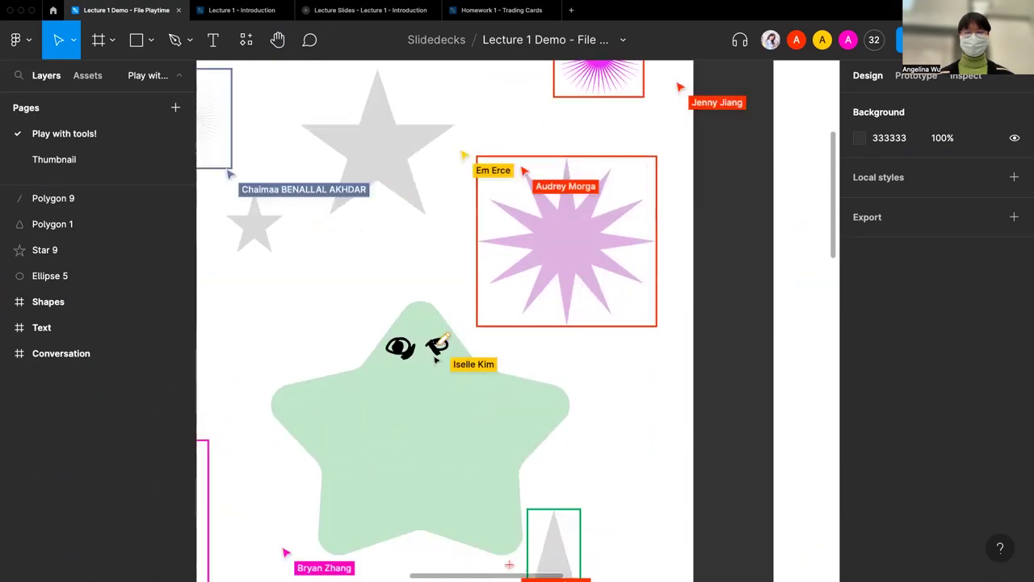
scroll(434, 358, "down", 3)
scroll(418, 409, "down", 4)
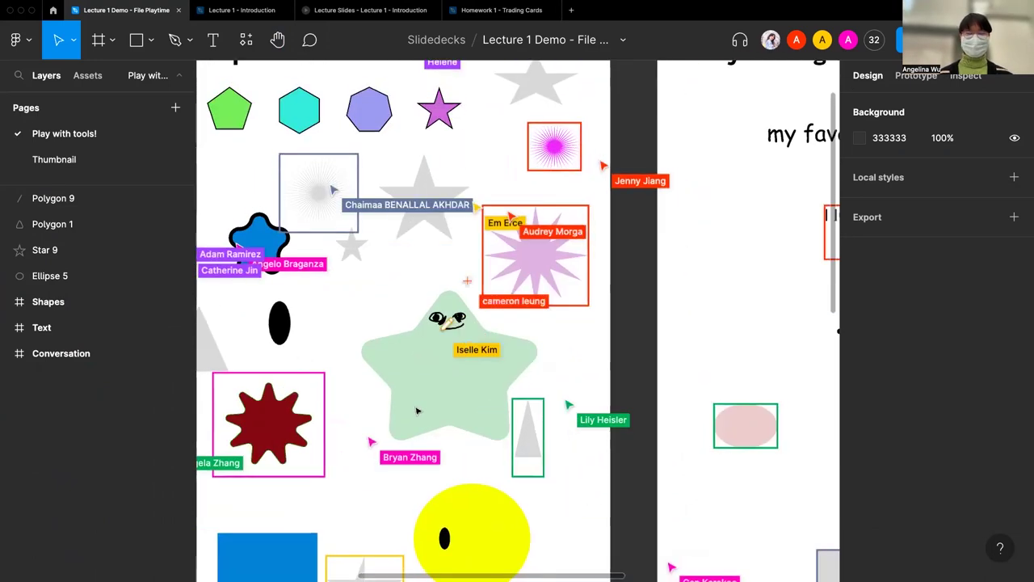
scroll(417, 410, "down", 4)
scroll(436, 379, "down", 1)
scroll(463, 342, "up", 4)
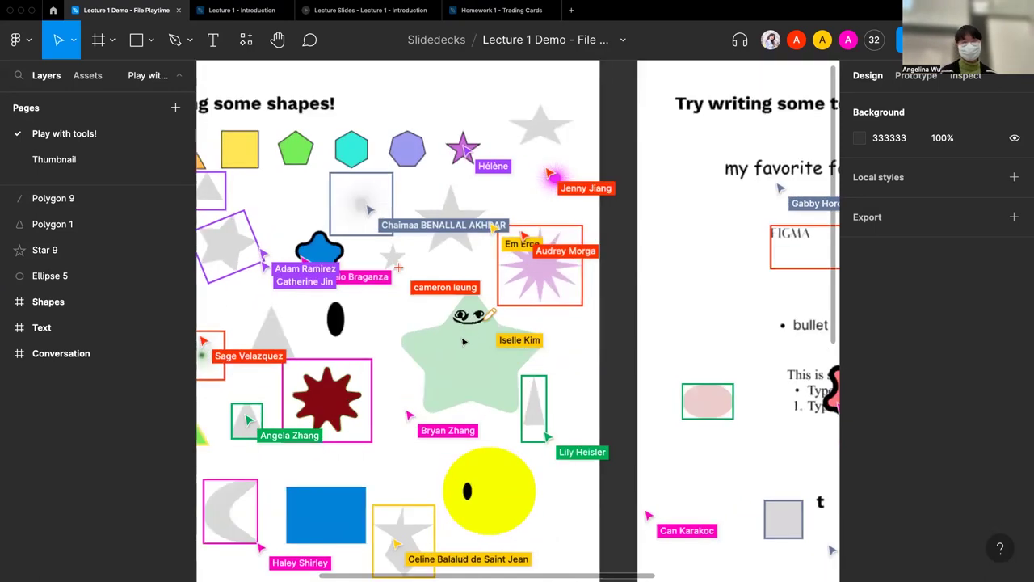
scroll(463, 342, "up", 2)
scroll(412, 323, "up", 4)
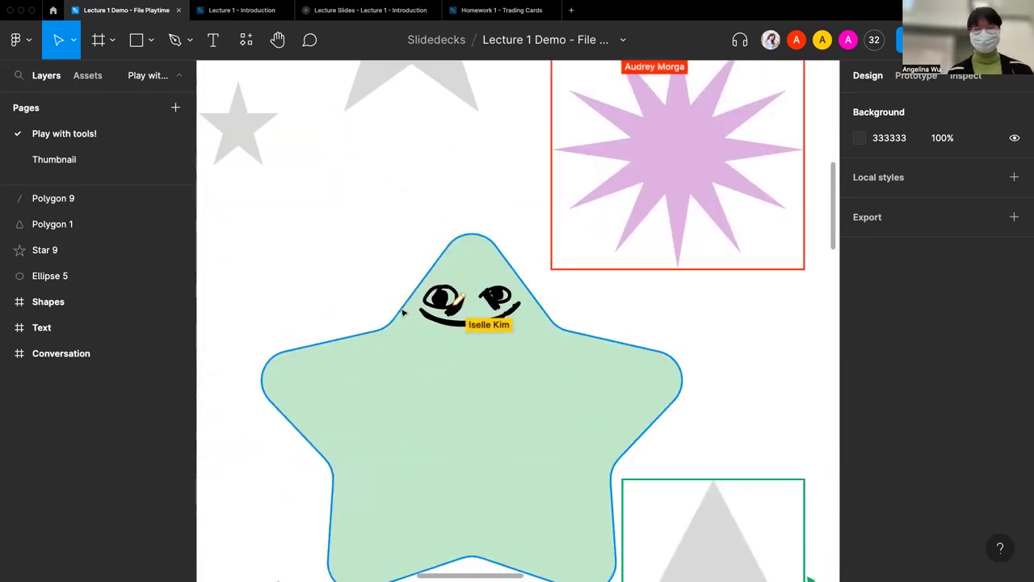
scroll(403, 313, "down", 3)
scroll(403, 314, "left", 2)
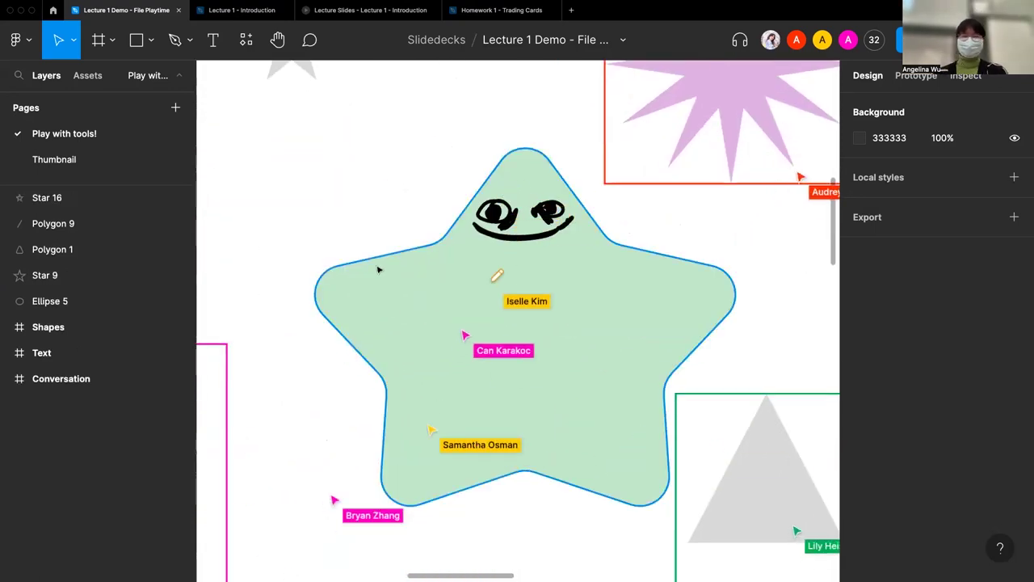
scroll(344, 239, "down", 4)
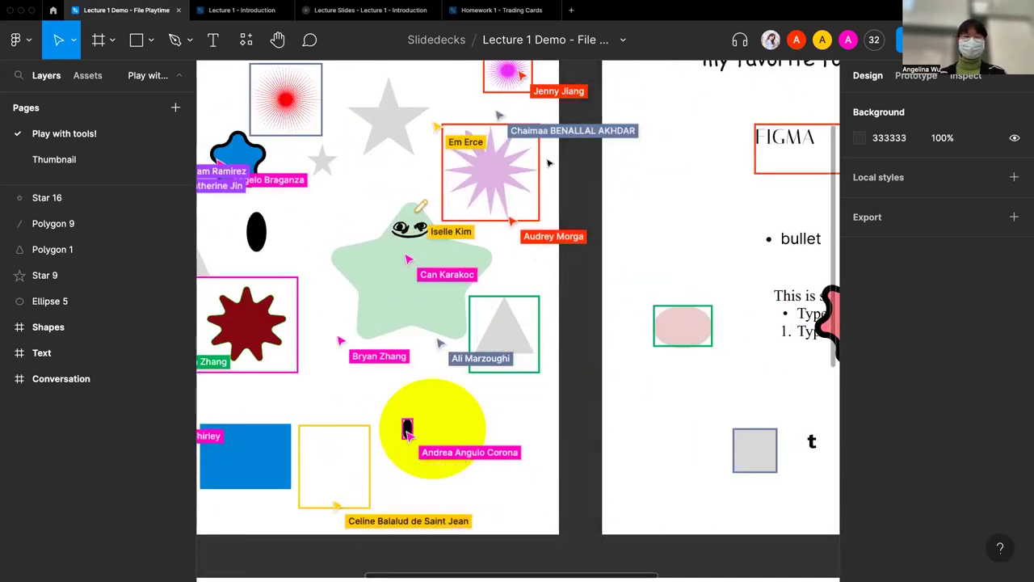
Inspect the edited purple star in the Shapes frame and the outlined pink star in the Text frame.
scroll(548, 164, "up", 5)
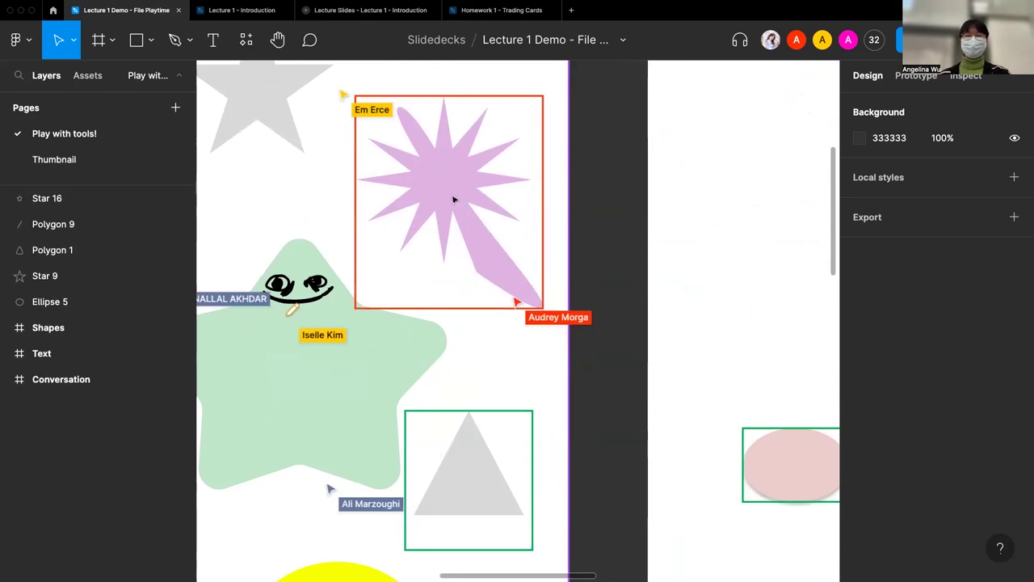
scroll(454, 199, "up", 5)
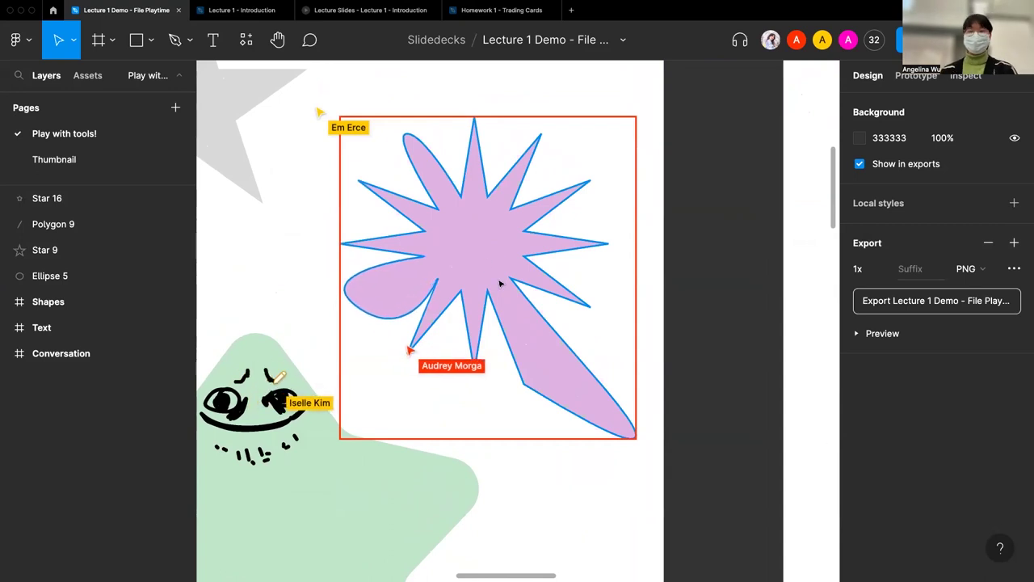
scroll(500, 283, "down", 8)
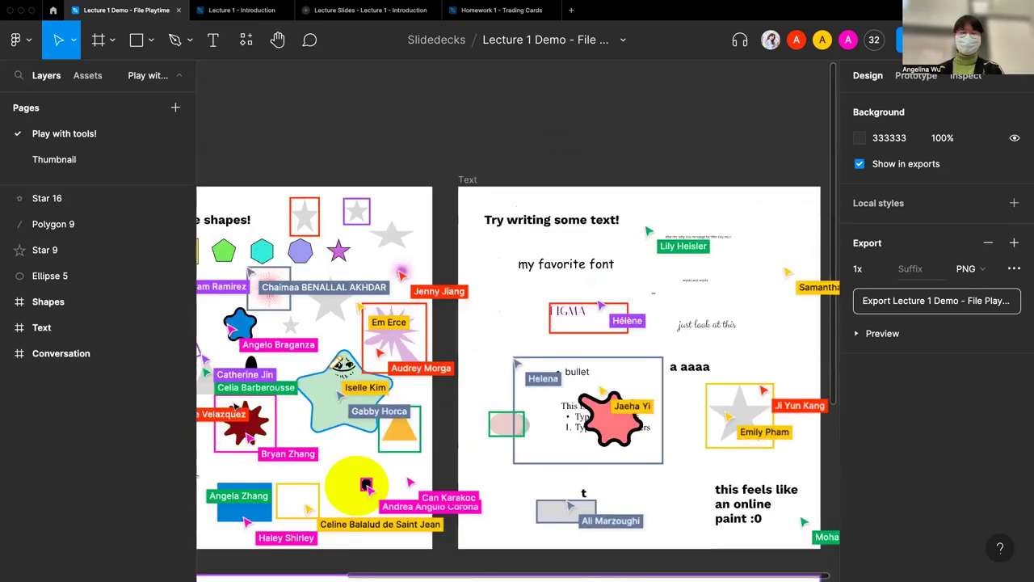
scroll(625, 414, "down", 2)
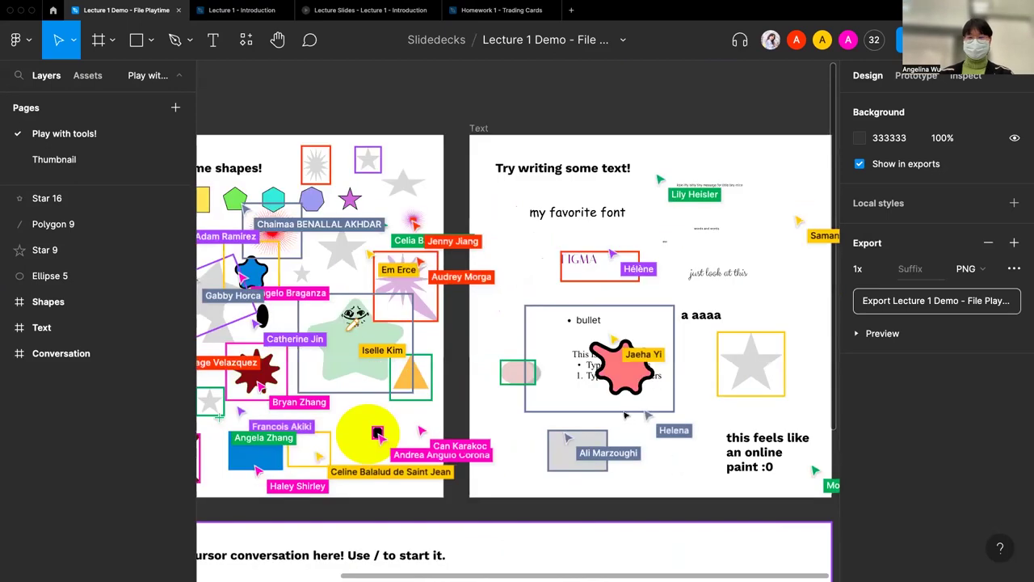
scroll(625, 415, "down", 1)
scroll(639, 365, "up", 5)
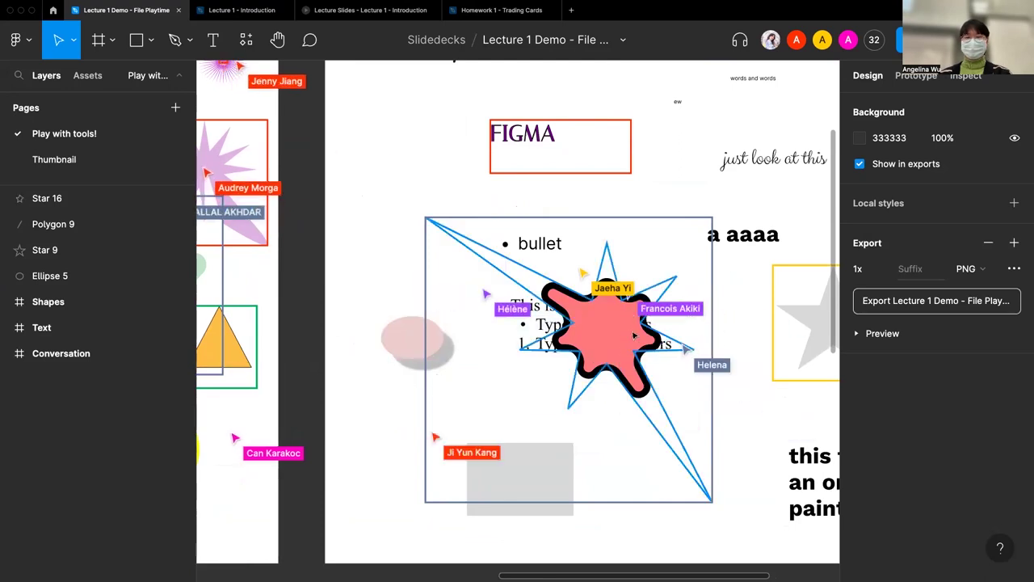
scroll(665, 261, "down", 3)
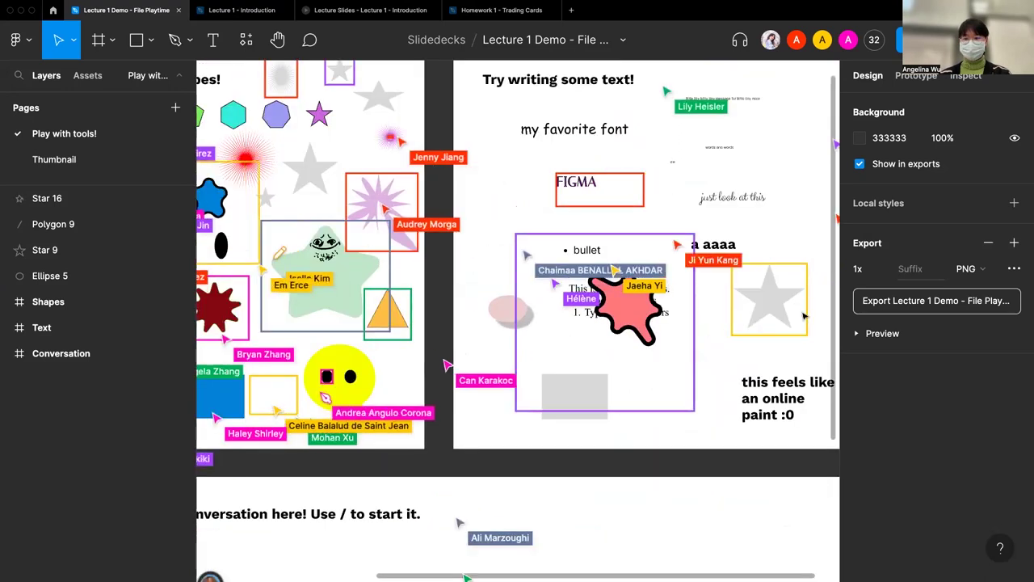
Select the text "this feels like an online paint :0" in the Text frame and clear the selection.
scroll(766, 311, "right", 3)
scroll(765, 311, "up", 2)
left_click(744, 416)
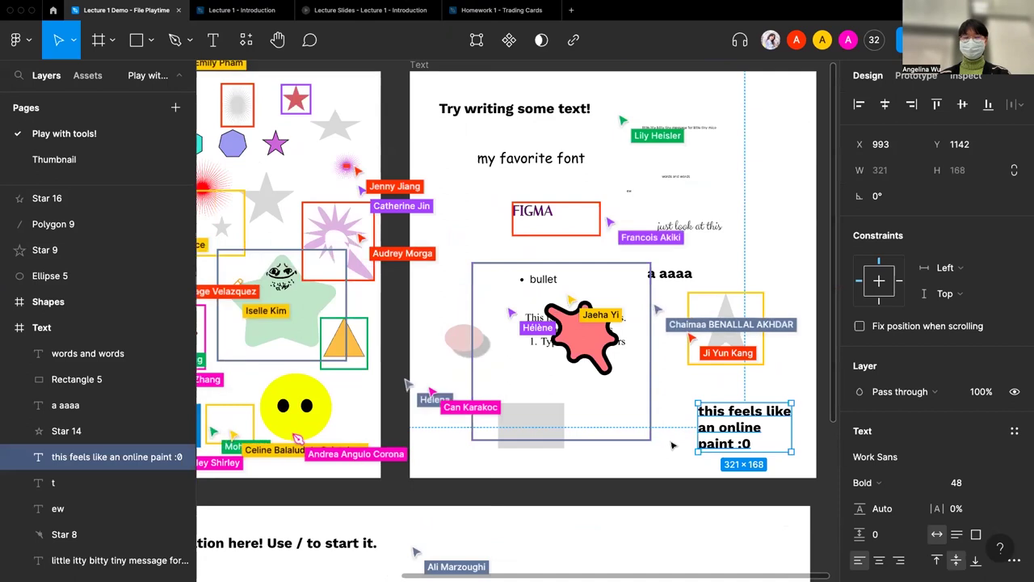
left_click(672, 445)
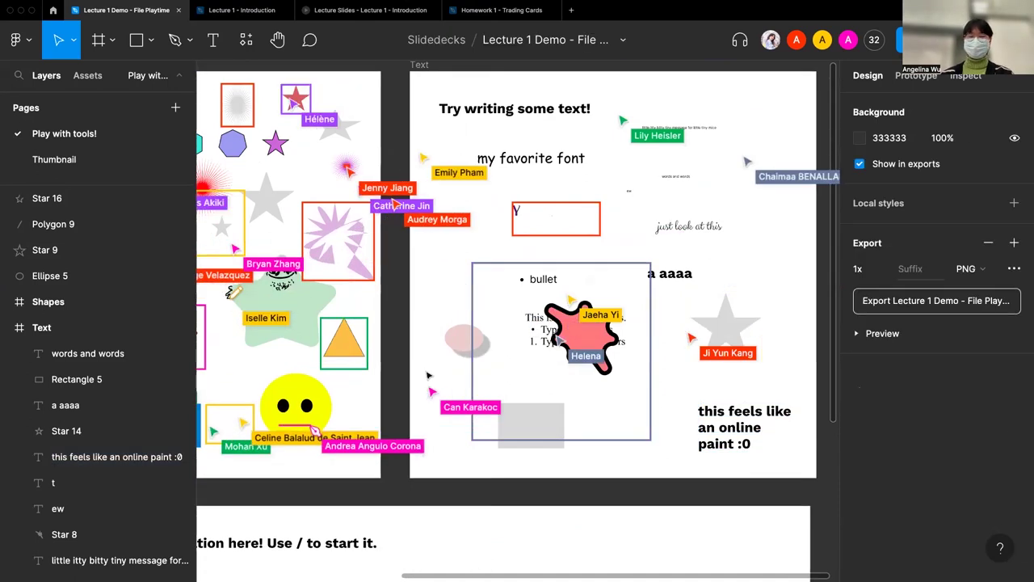
Review the yellow smiley face, orange triangle and other student drawings across the Shapes frame.
scroll(417, 375, "left", 4)
scroll(417, 375, "down", 1)
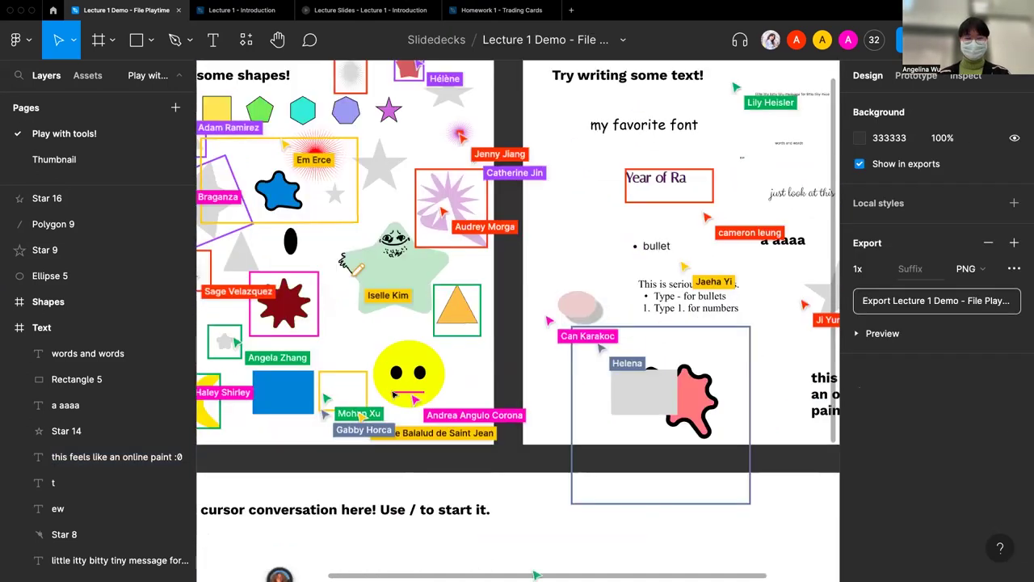
scroll(525, 300, "down", 1)
scroll(458, 305, "up", 5)
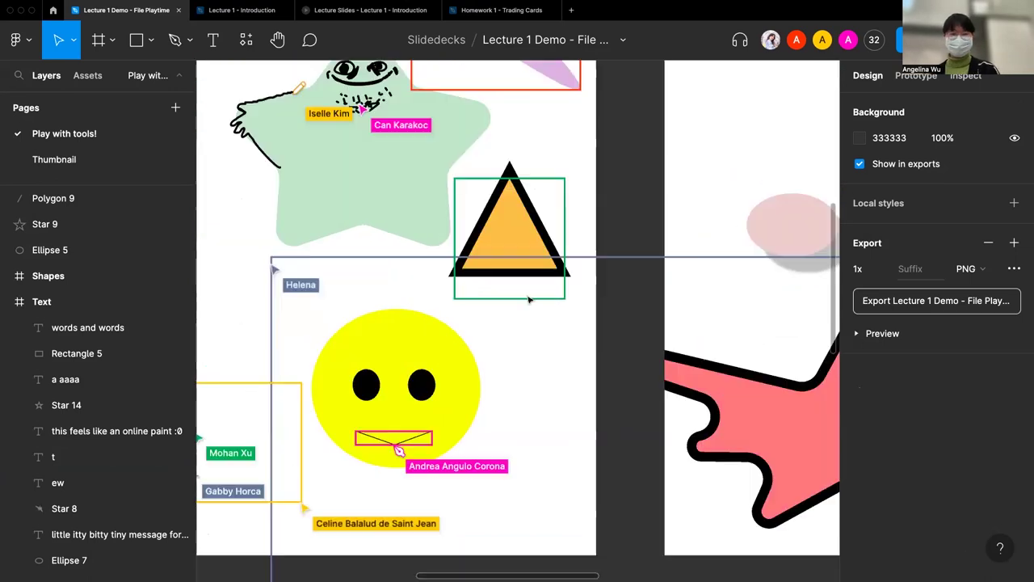
scroll(435, 412, "down", 5)
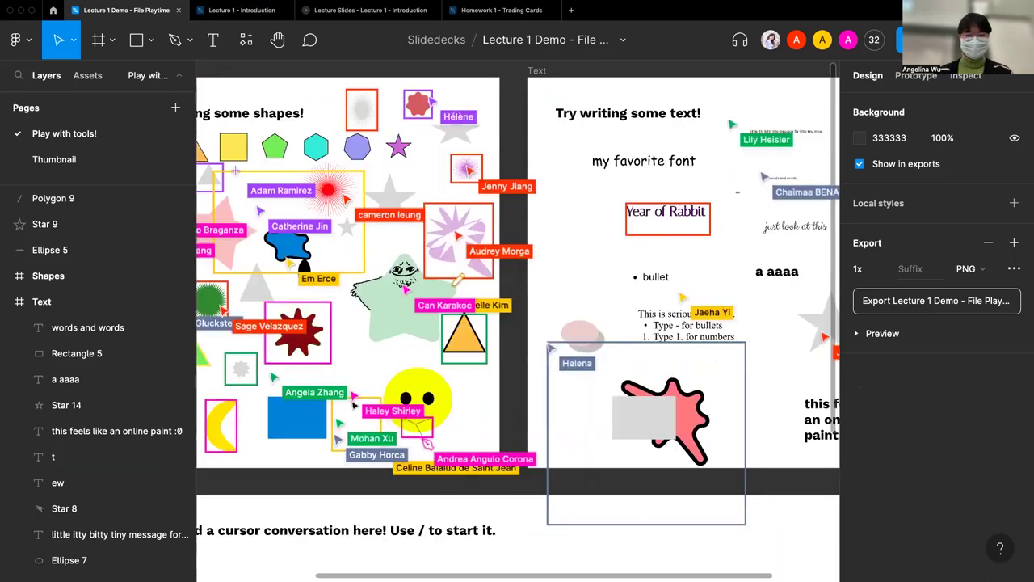
scroll(353, 404, "left", 3)
scroll(353, 404, "down", 1)
scroll(528, 351, "up", 1)
scroll(529, 352, "left", 1)
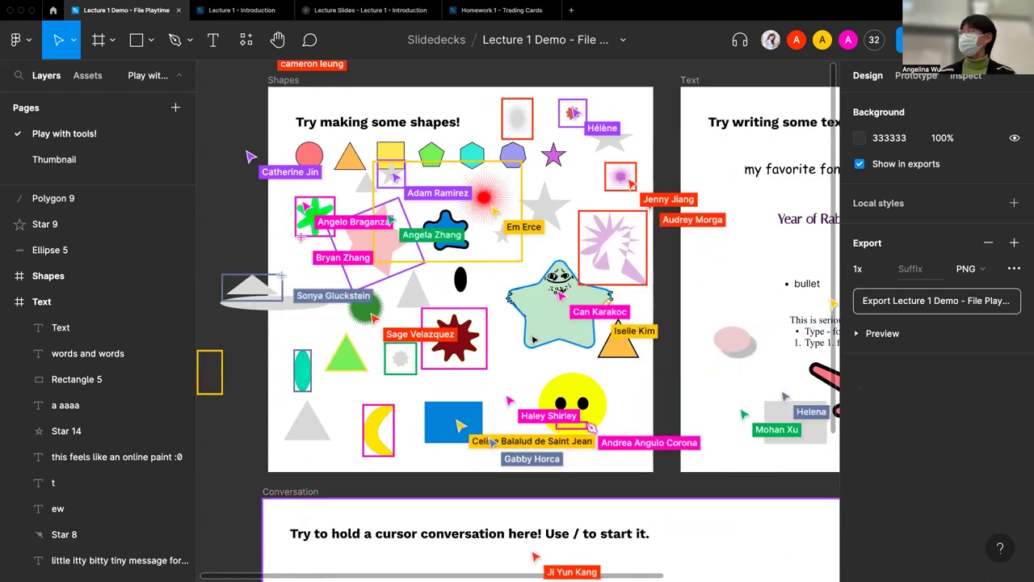
scroll(637, 240, "up", 1)
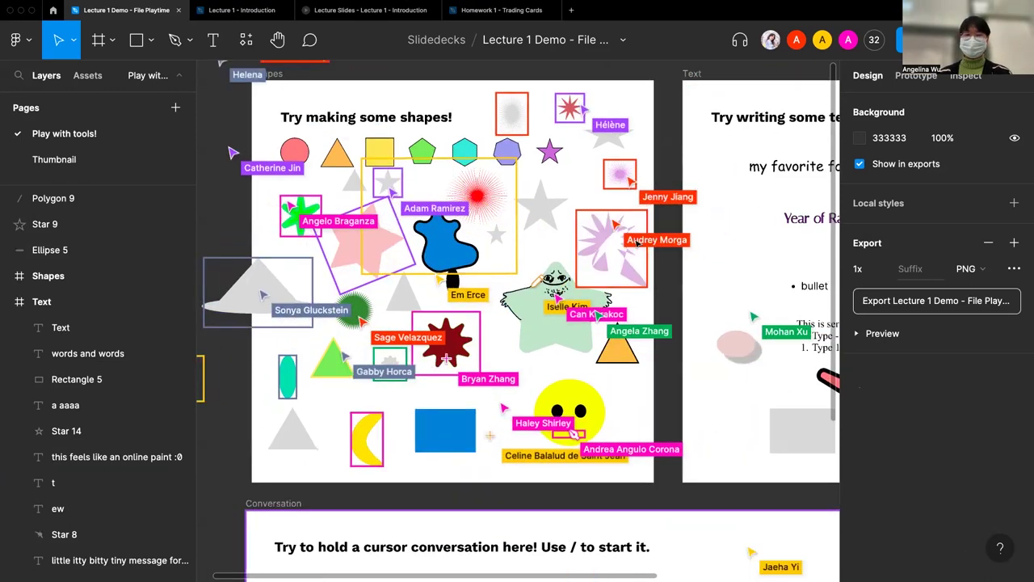
Examine the outlined green star and nearby shapes in the Shapes frame and the comment pins in the Conversation frame.
scroll(637, 240, "up", 5)
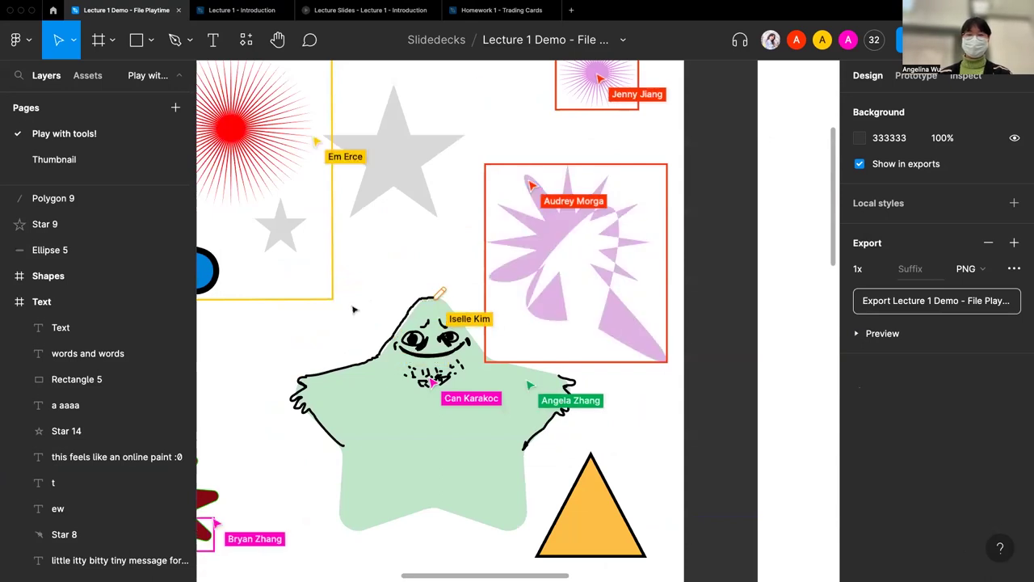
scroll(315, 230, "down", 8)
scroll(317, 227, "up", 3)
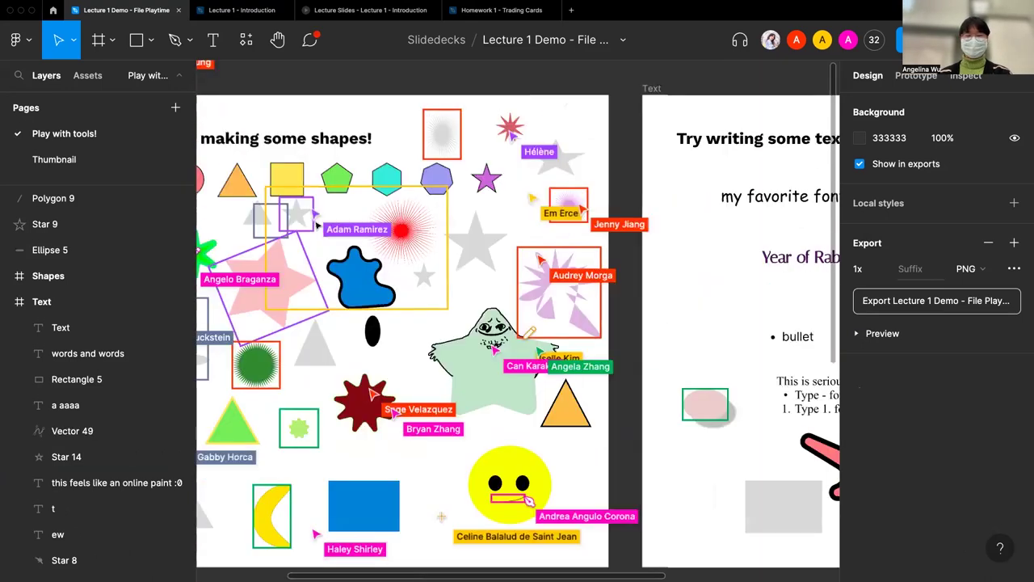
scroll(317, 227, "left", 3)
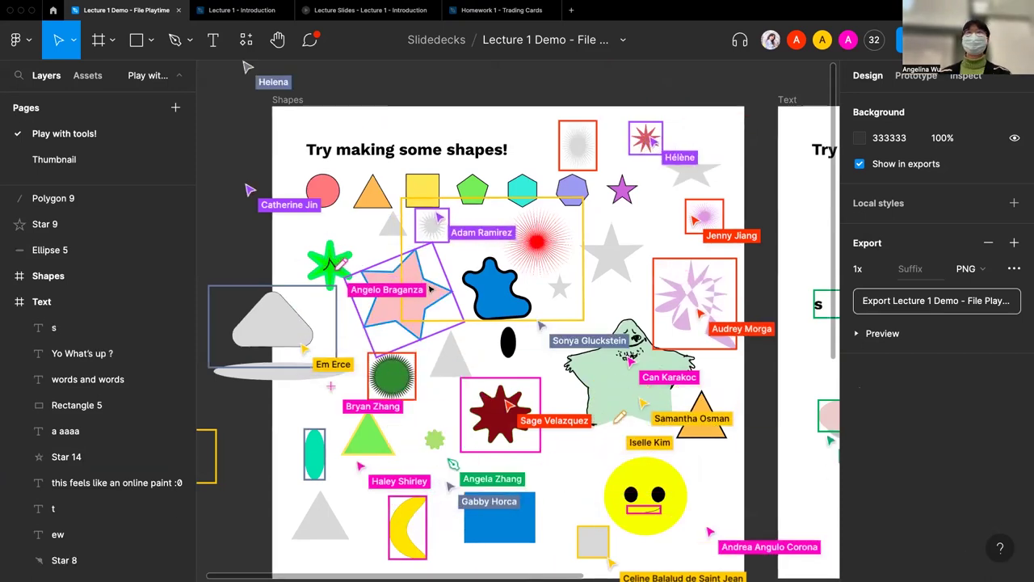
scroll(432, 289, "down", 3)
scroll(433, 288, "left", 3)
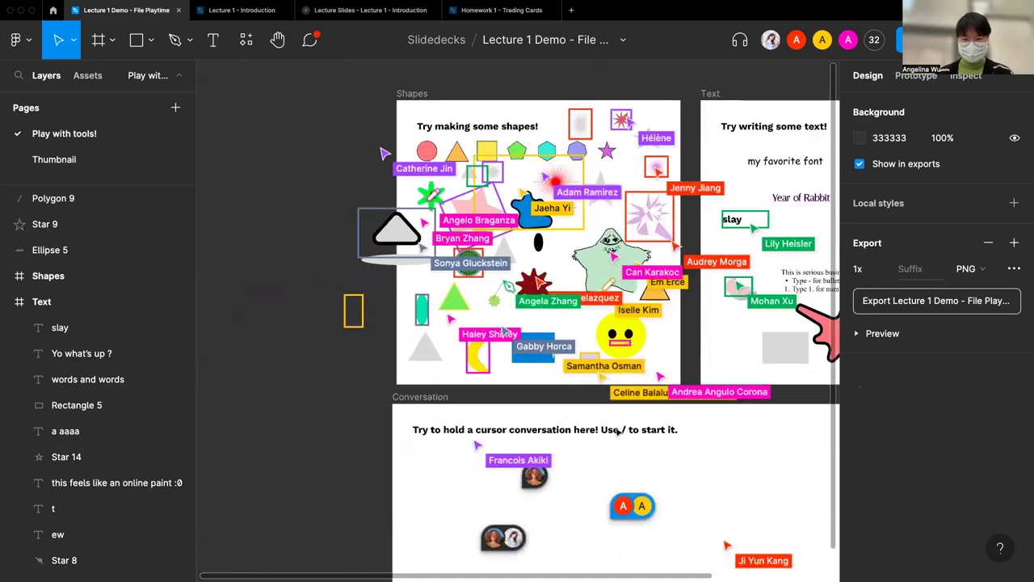
scroll(606, 388, "down", 3)
scroll(606, 388, "right", 4)
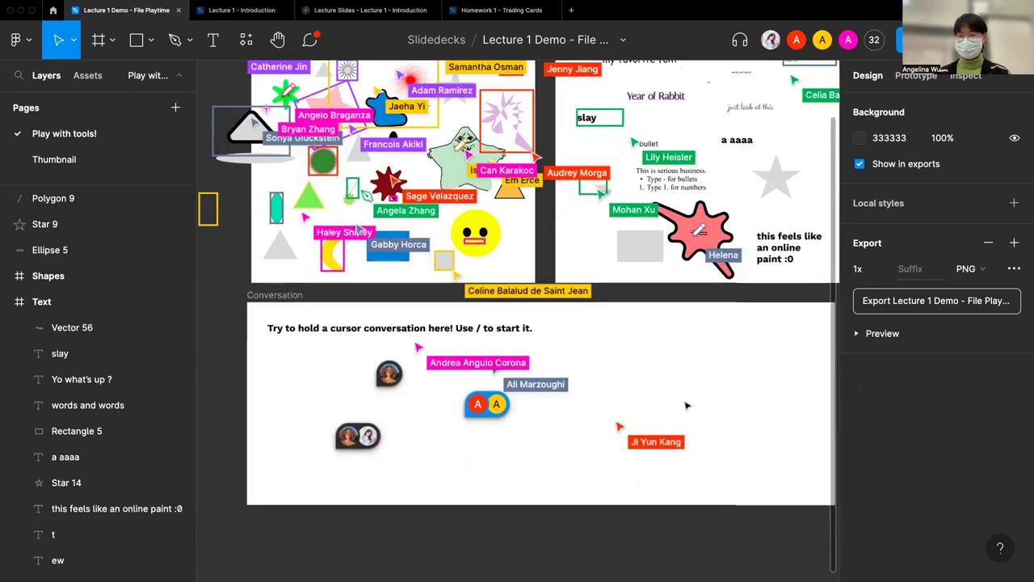
scroll(686, 405, "up", 1)
scroll(686, 405, "right", 1)
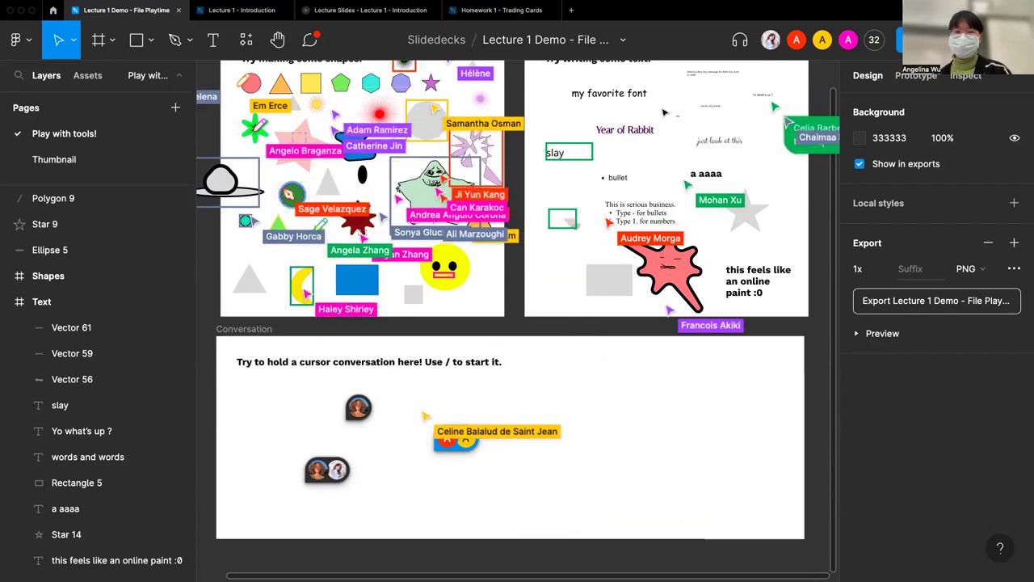
Inspect the pink star and the text samples in the Text frame, including "Year of Rabbit" and "words and words".
scroll(616, 234, "up", 5)
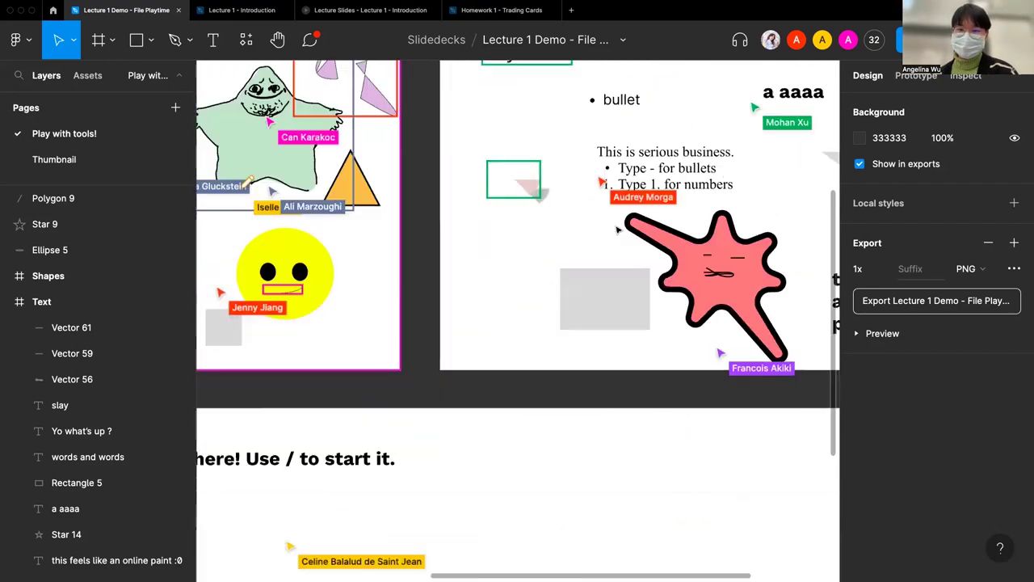
scroll(616, 230, "up", 5)
scroll(617, 231, "right", 3)
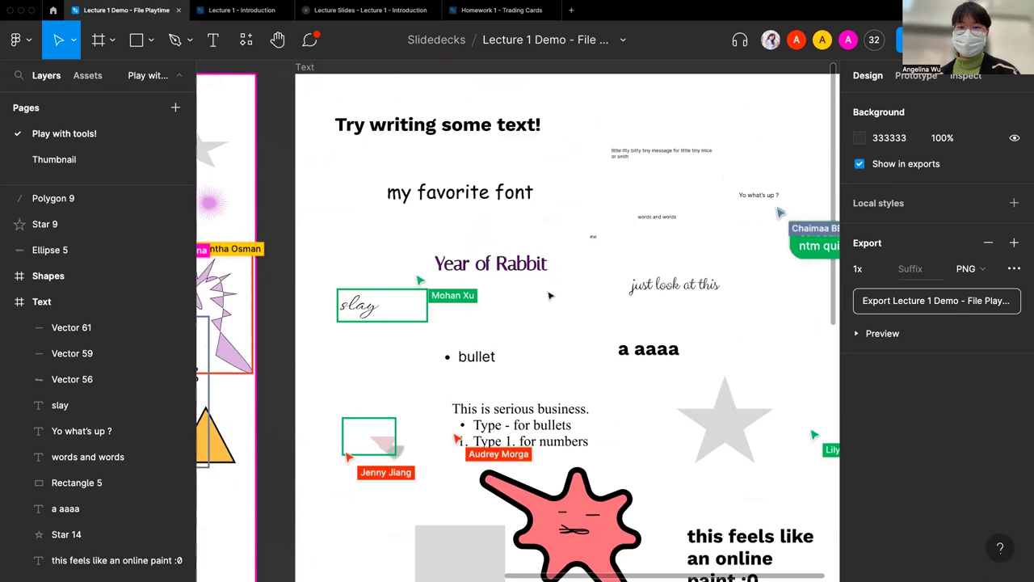
scroll(627, 219, "up", 5)
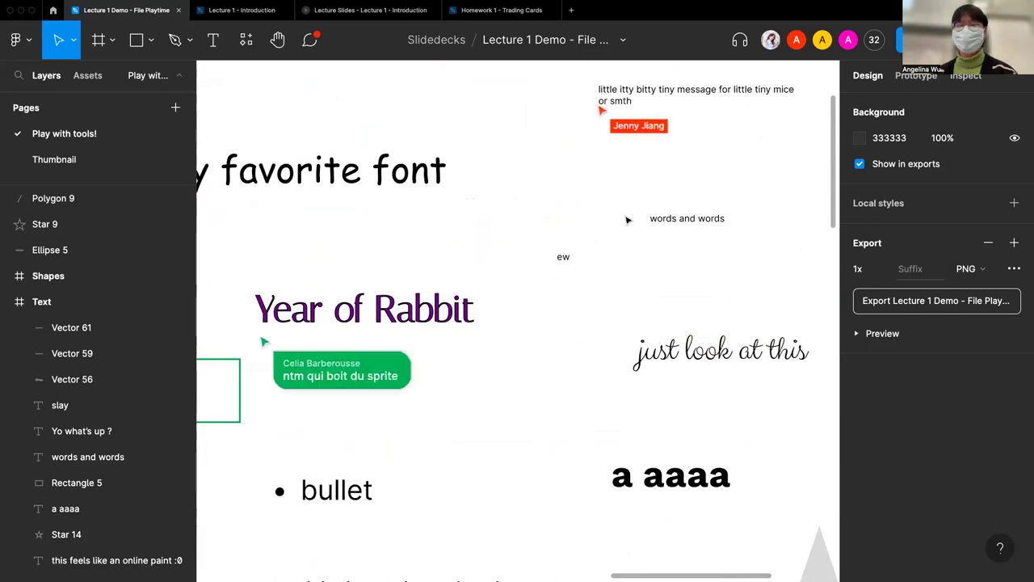
scroll(627, 219, "down", 8)
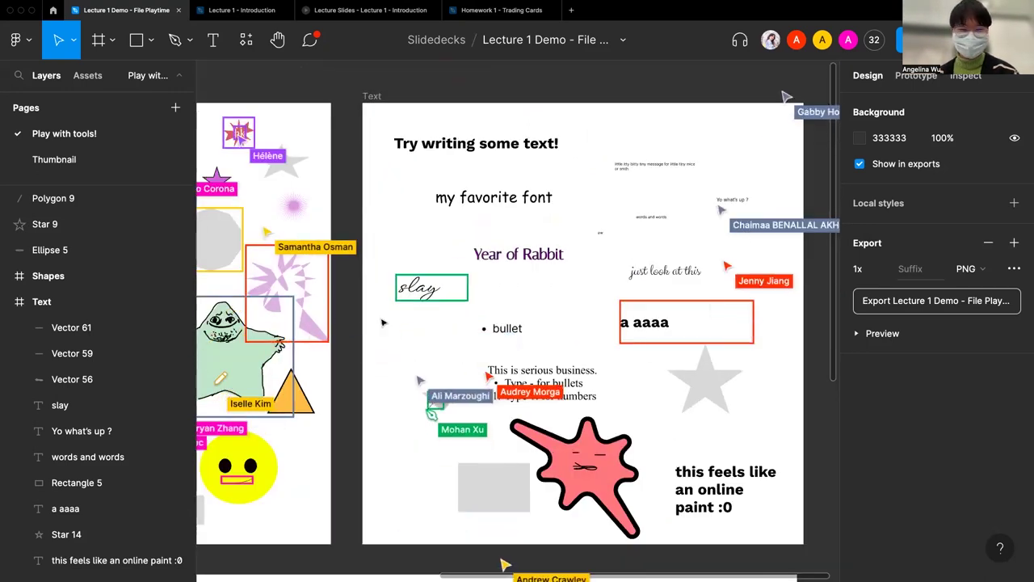
Review the students' drawings across the Shapes frame once more and fit all three frames in view.
scroll(383, 323, "left", 4)
scroll(383, 323, "down", 2)
scroll(383, 322, "left", 3)
scroll(383, 322, "up", 2)
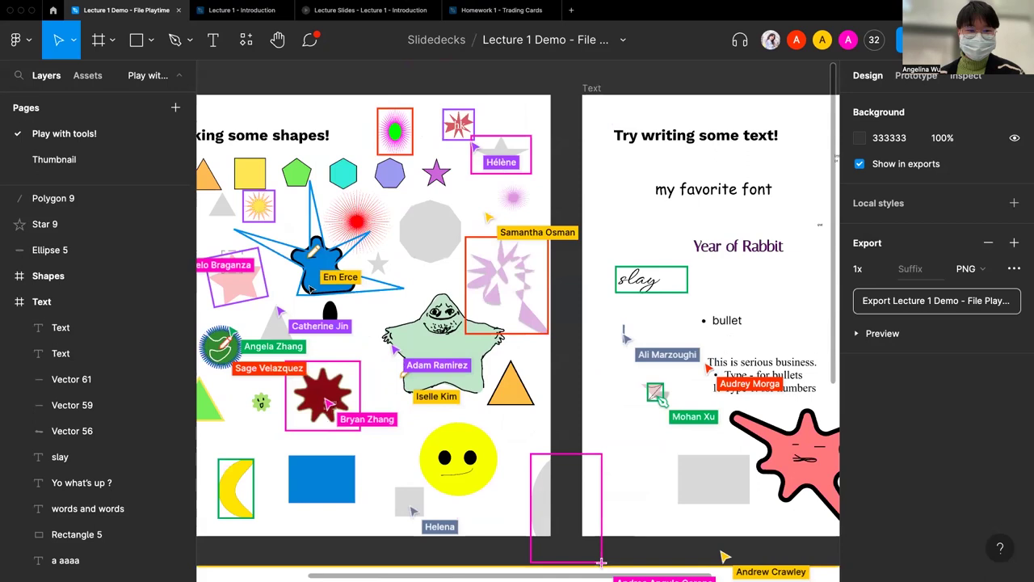
scroll(384, 321, "left", 2)
scroll(384, 321, "up", 1)
scroll(416, 326, "left", 2)
scroll(416, 325, "down", 2)
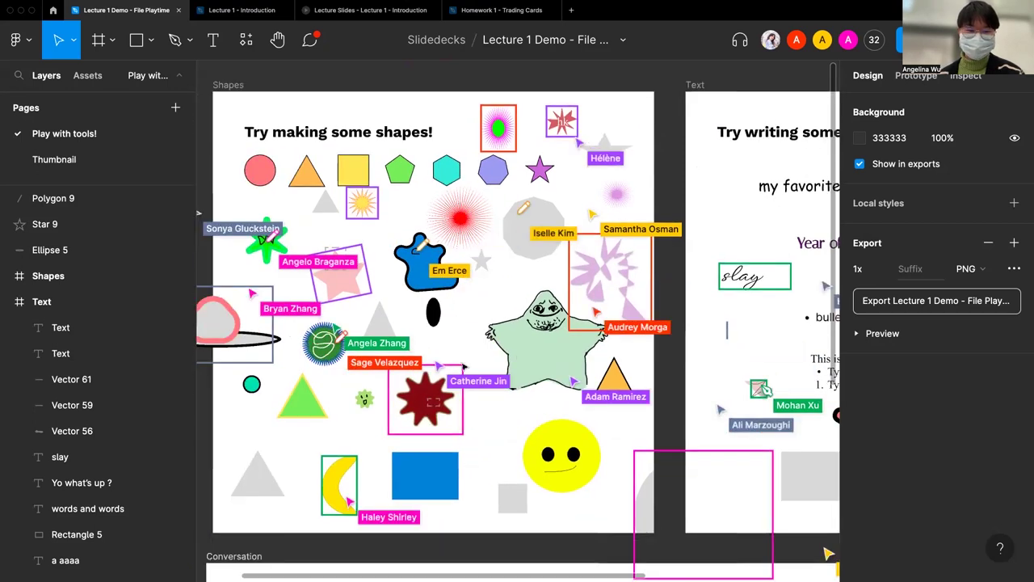
scroll(463, 367, "up", 2)
scroll(463, 367, "down", 3)
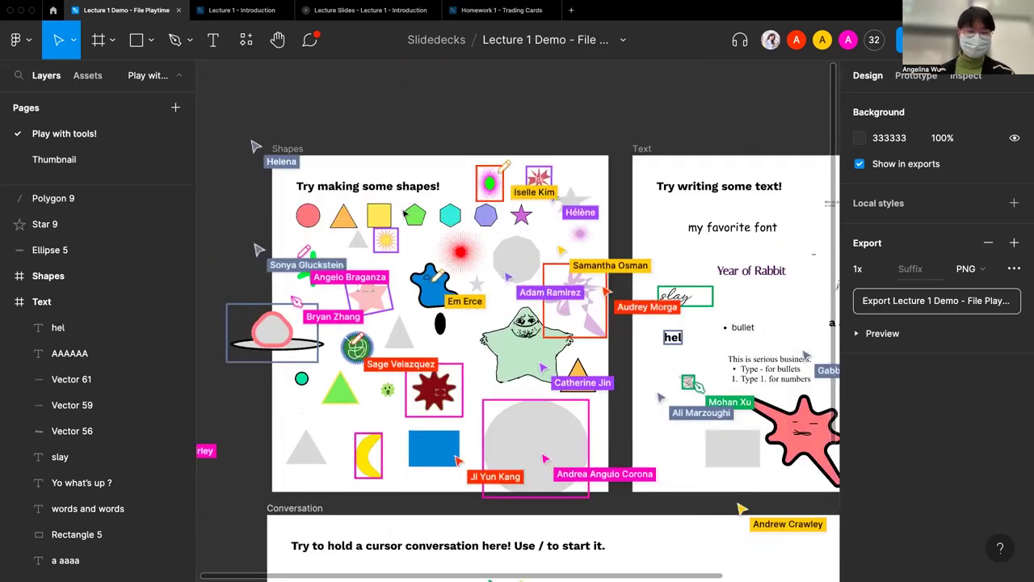
key("shift+1")
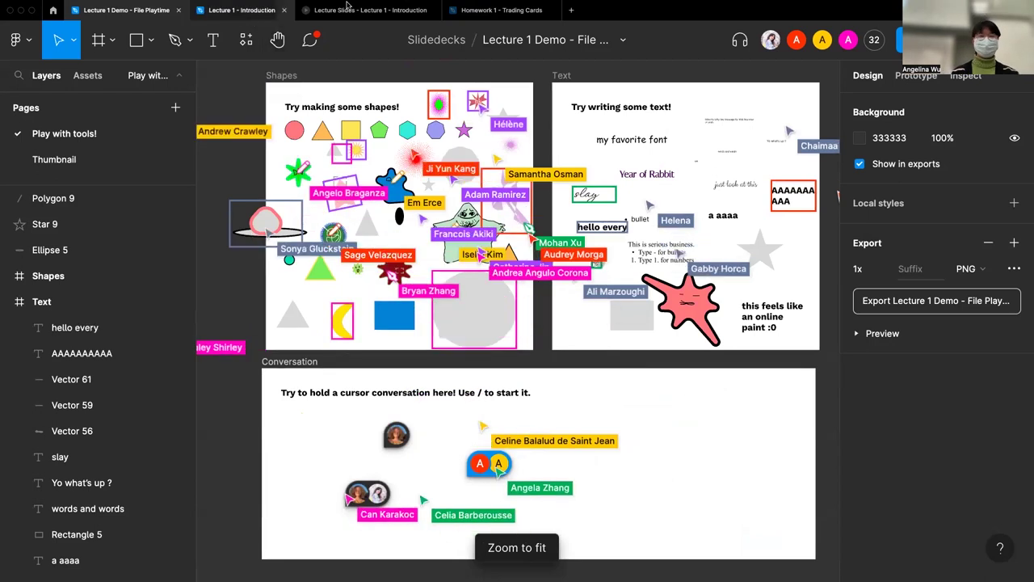
Switch to the lecture slides presentation and advance to the slide "What do you think of when you hear design?".
left_click(361, 11)
key("Right")
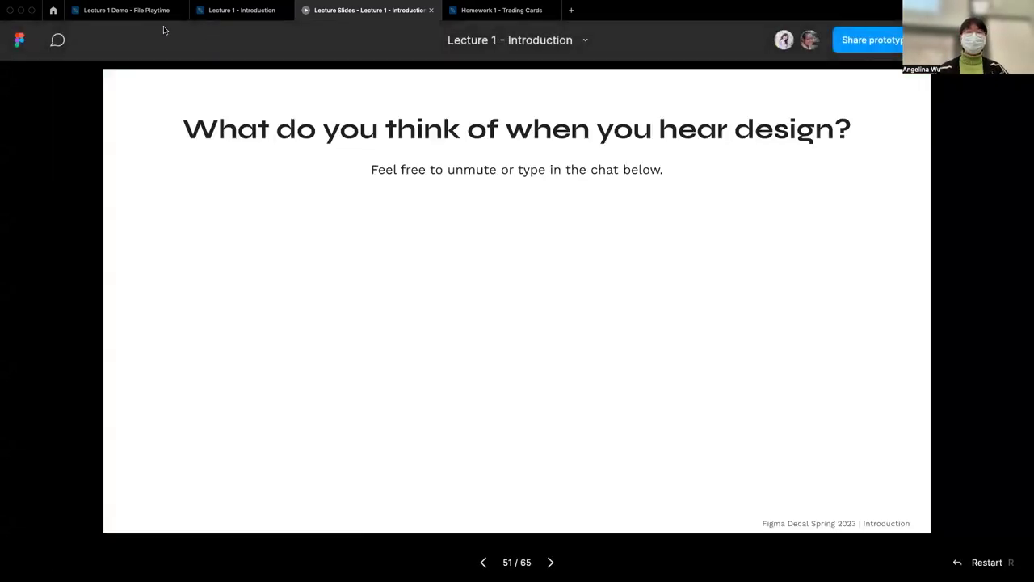
Open the Lecture 1 - Introduction design file, select the slide frame WID? / 1 and zoom to it.
left_click(232, 11)
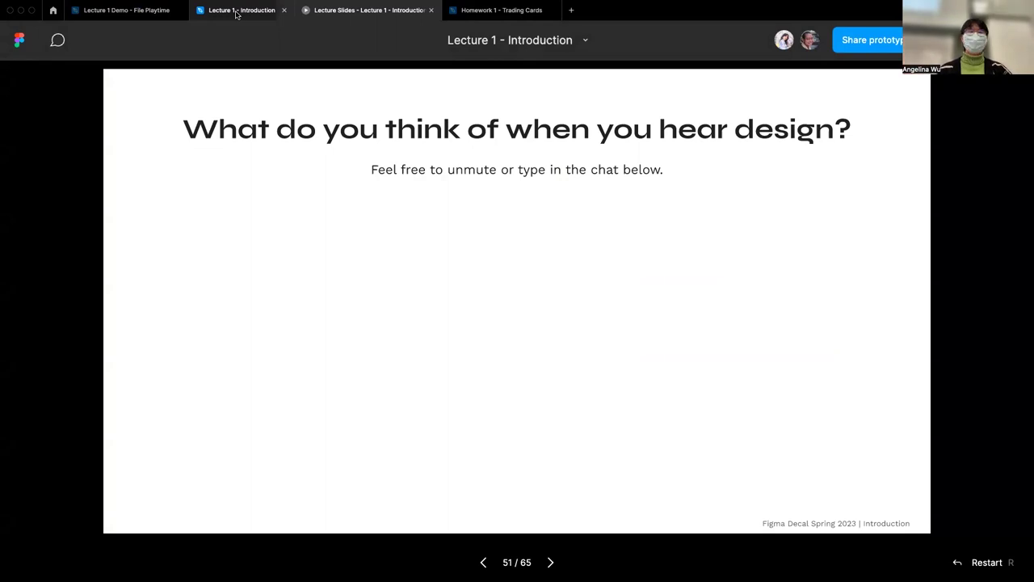
left_click(236, 13)
key("shift+2")
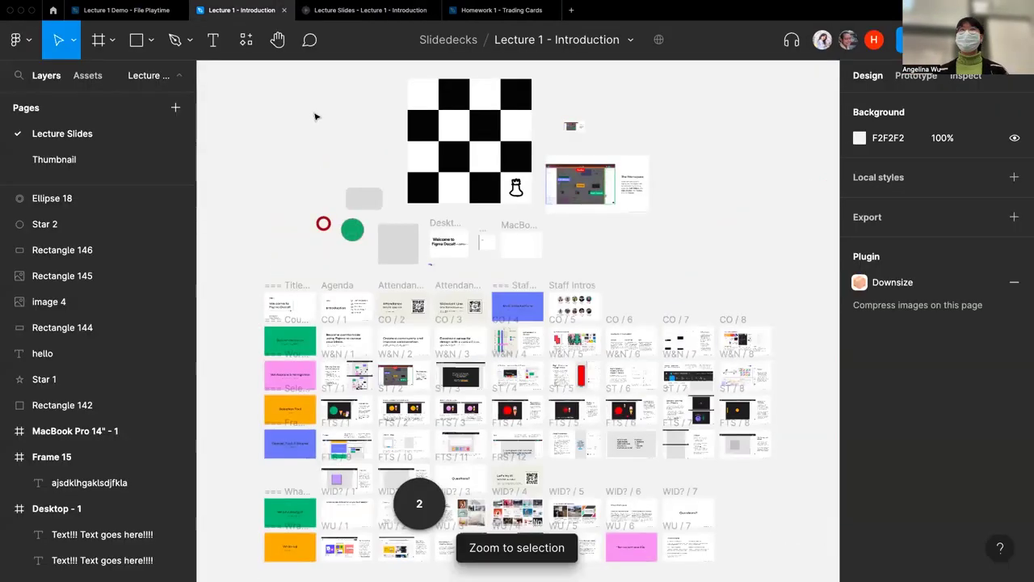
left_click(332, 487)
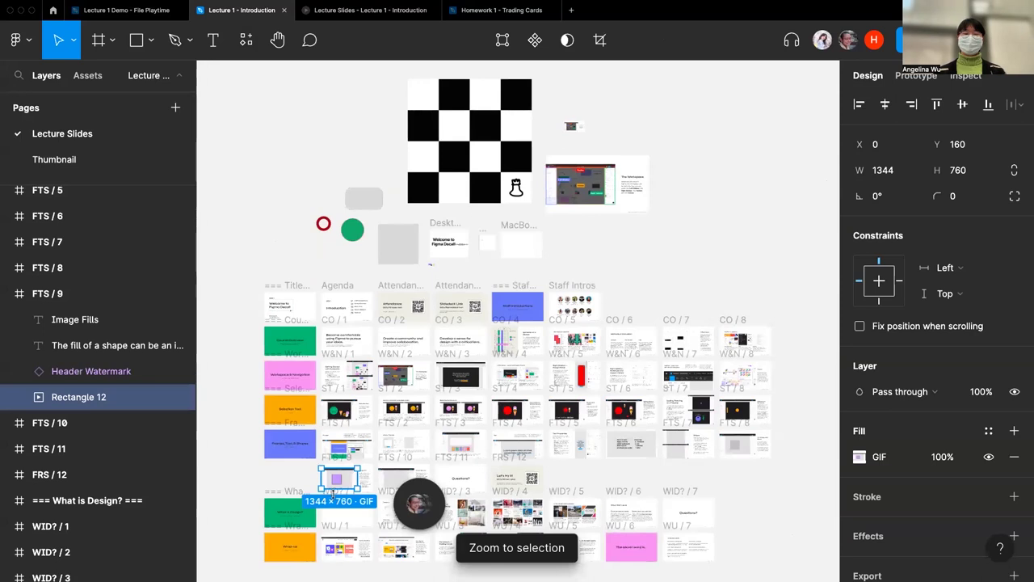
left_click(336, 497)
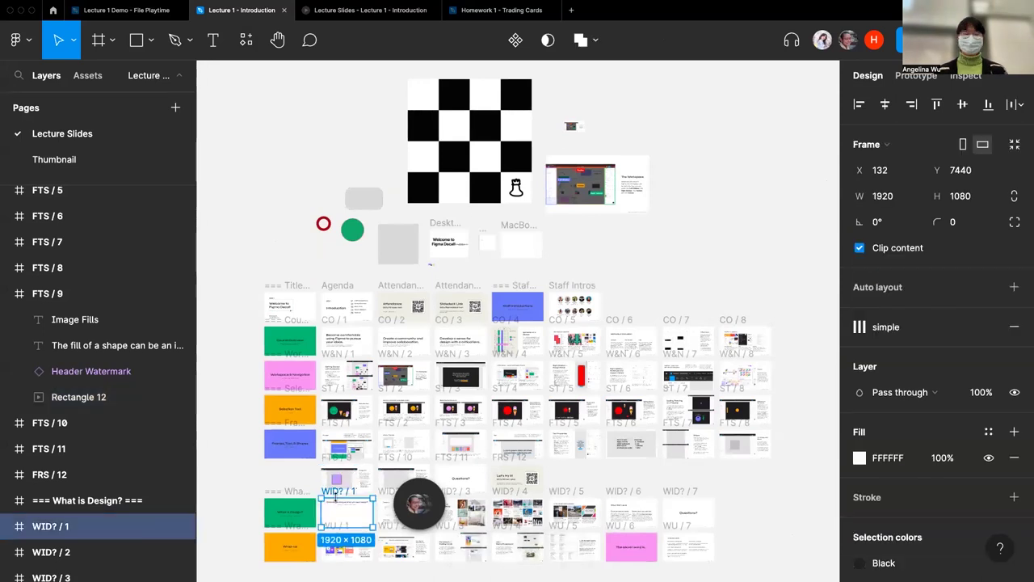
key("shift+2")
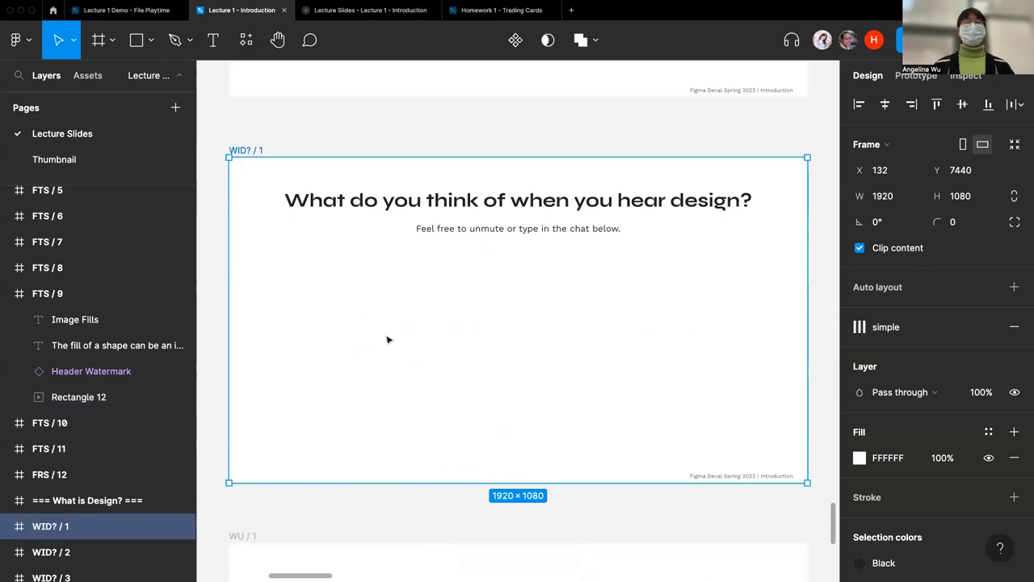
Add the text "inventing or creating things" on the blank area of the WID? / 1 slide.
key("t")
left_click(326, 315)
type("inventing or creating things you")
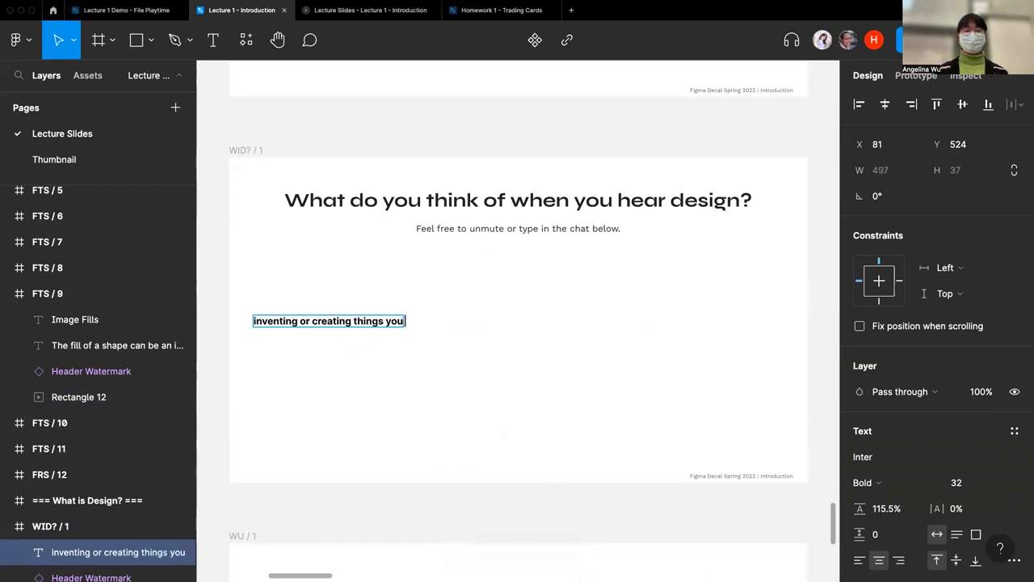
key("BackSpace")
key("BackSpace")
key("BackSpace")
key("BackSpace")
key("Escape")
Set the "inventing or creating things" text to font size 64 and move it up beneath the slide's subtitle.
left_click(363, 336)
left_click(113, 552)
scroll(907, 328, "down", 3)
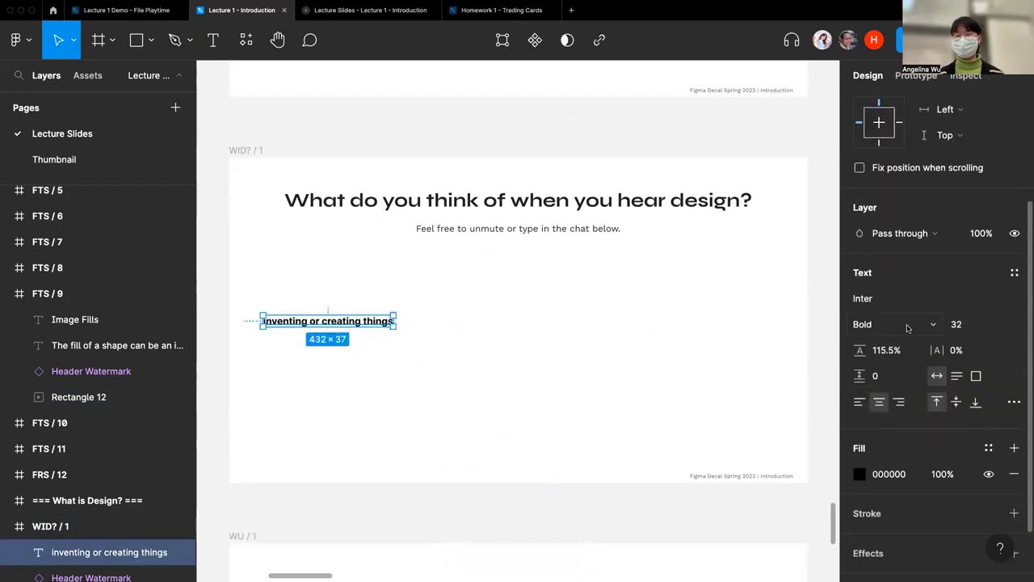
left_click(992, 324)
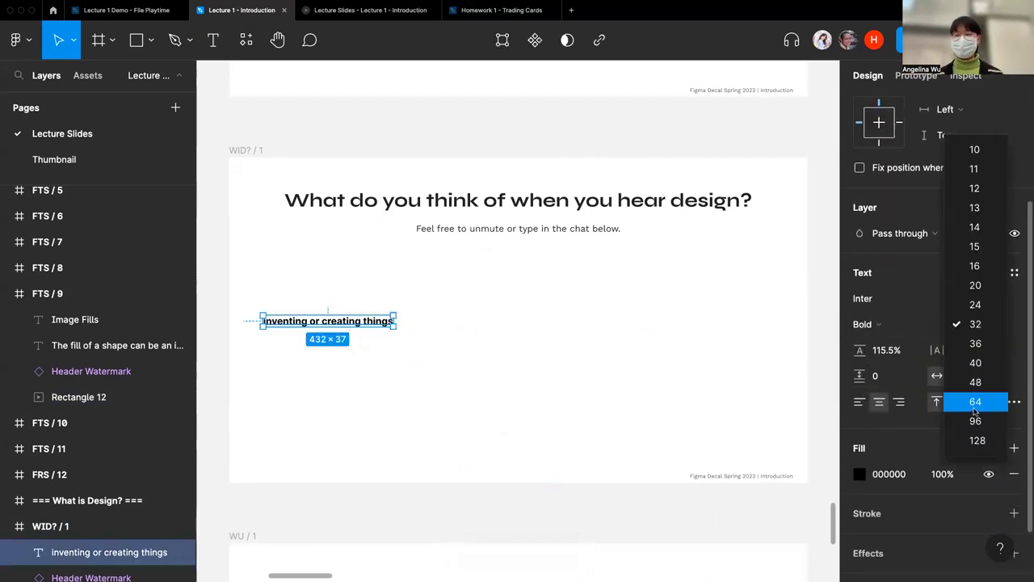
left_click(975, 412)
left_click_drag(388, 326, 472, 284)
left_click(480, 349)
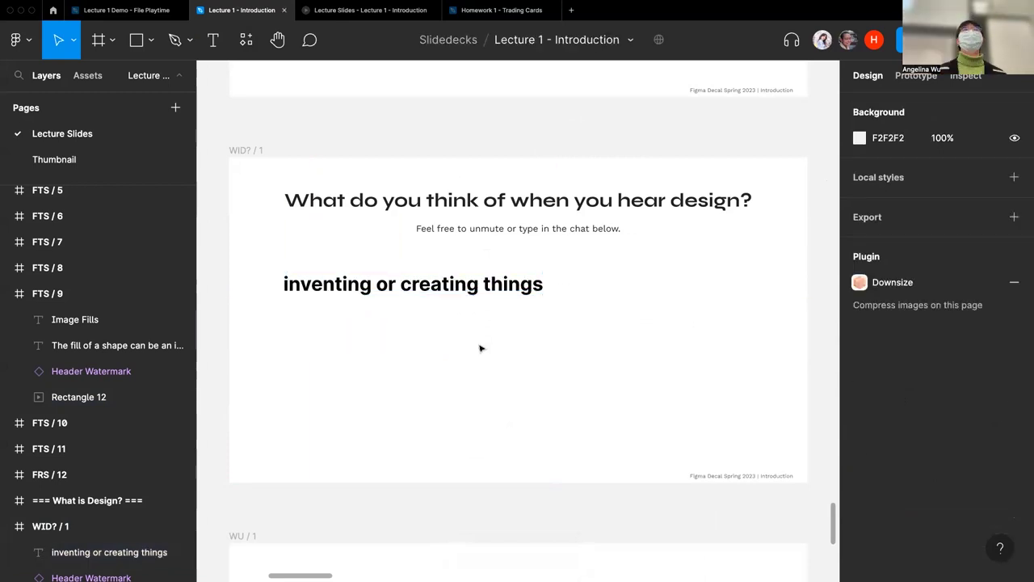
Add the text "functionality" near the middle of the WID? / 1 slide, below the first answer.
key("t")
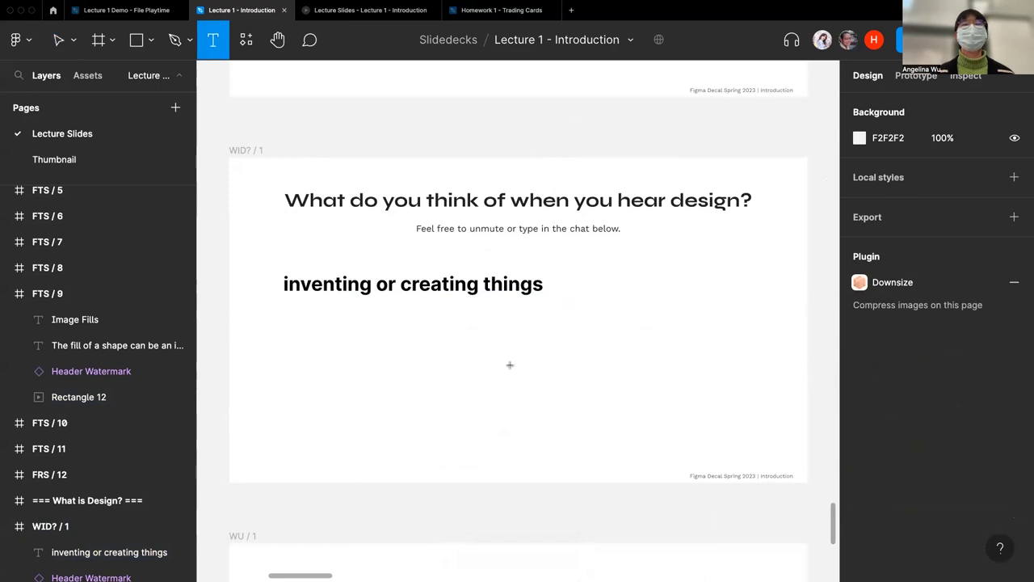
left_click(510, 363)
type("funcit")
key("BackSpace")
key("BackSpace")
type("tionality")
key("Escape")
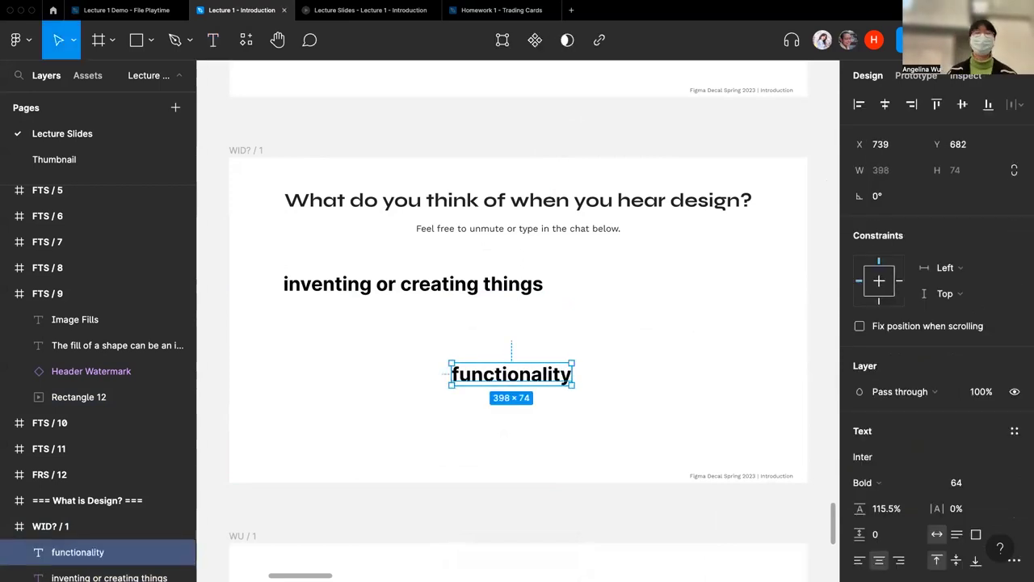
Move the "functionality" text up and to the right, to about X 1210, Y 540, and clear the selection.
left_click(594, 364)
double_click(535, 373)
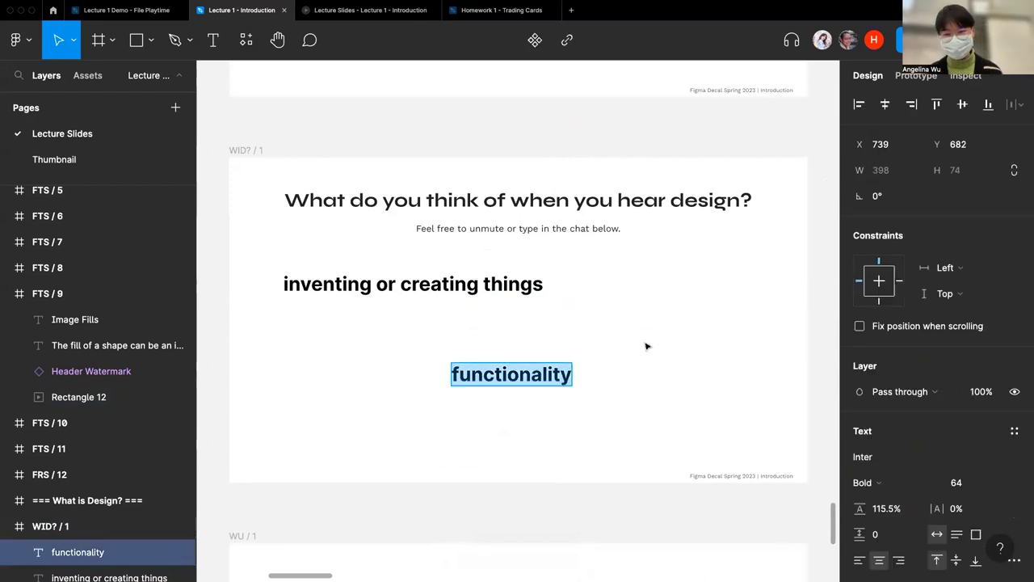
key("Escape")
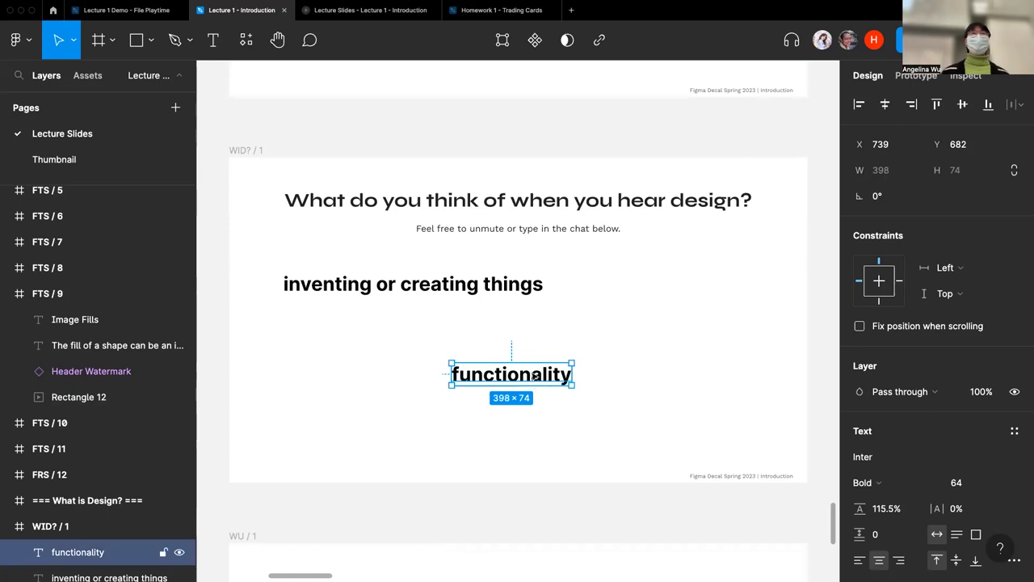
left_click_drag(535, 377, 660, 335)
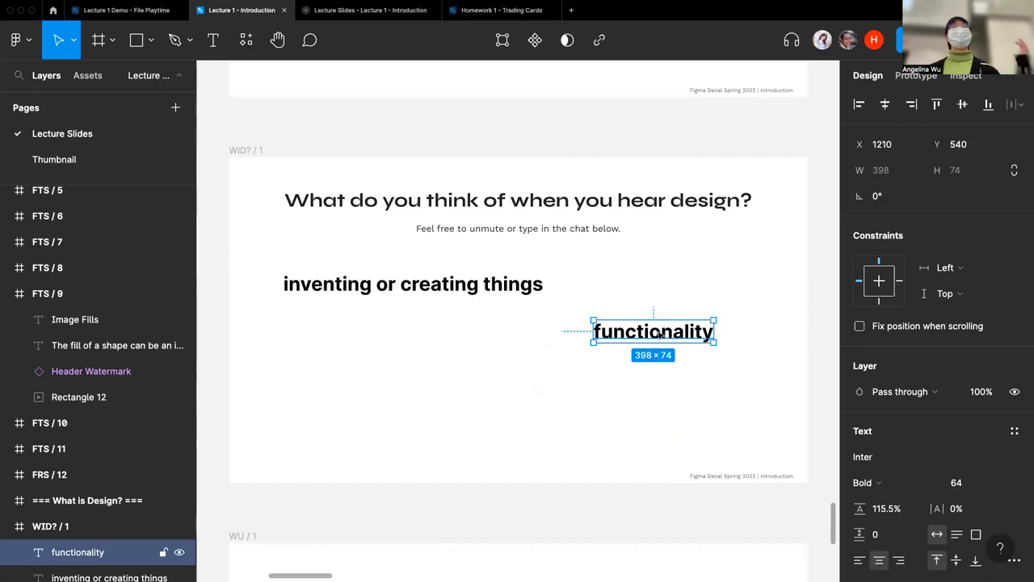
left_click(577, 370)
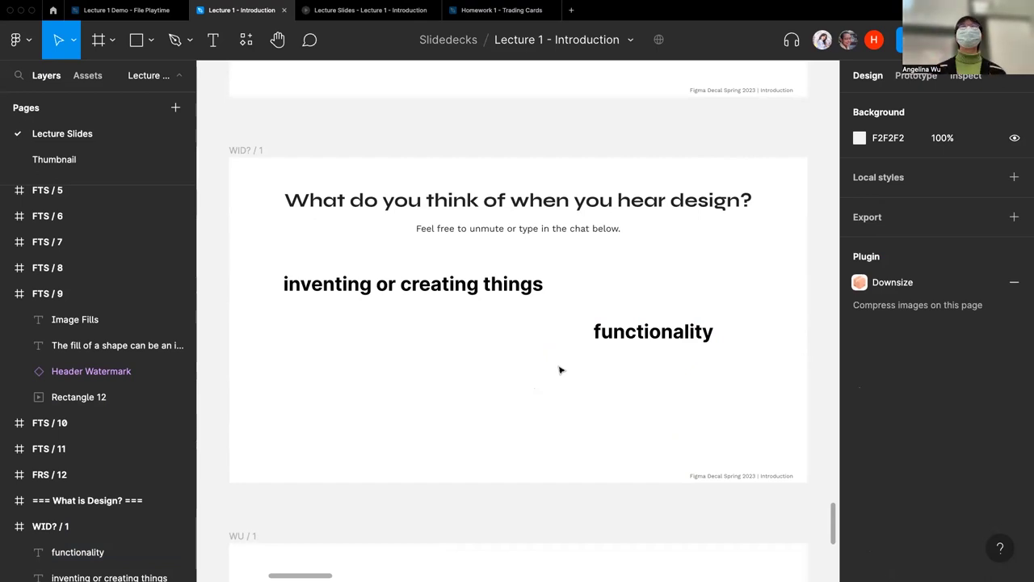
Add the text "communication" in the lower part of the WID? / 1 slide and place it at about X 725, Y 758.
key("t")
left_click(455, 412)
type("comm")
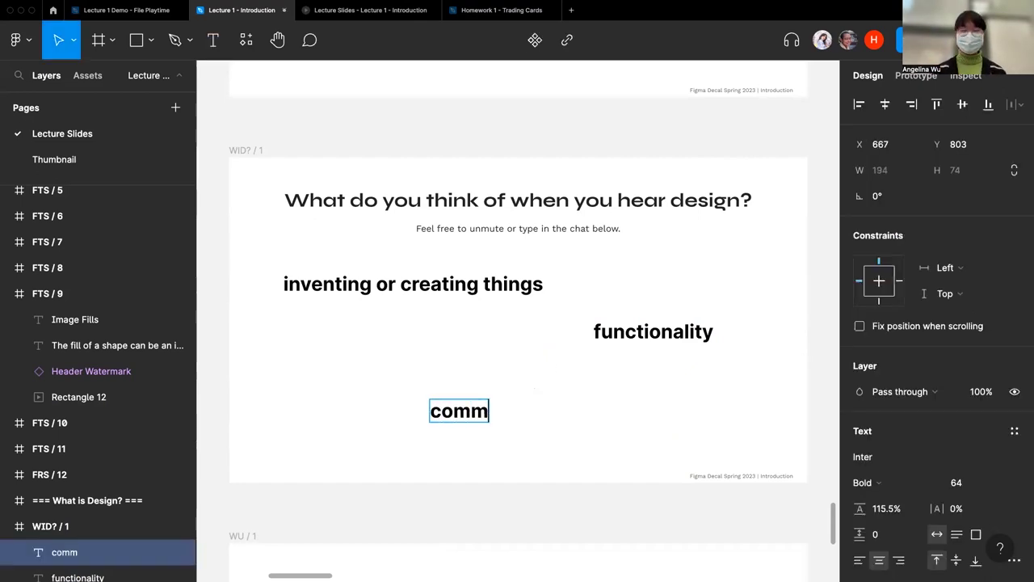
type("unication")
key("Escape")
key("Escape")
left_click_drag(514, 411, 560, 398)
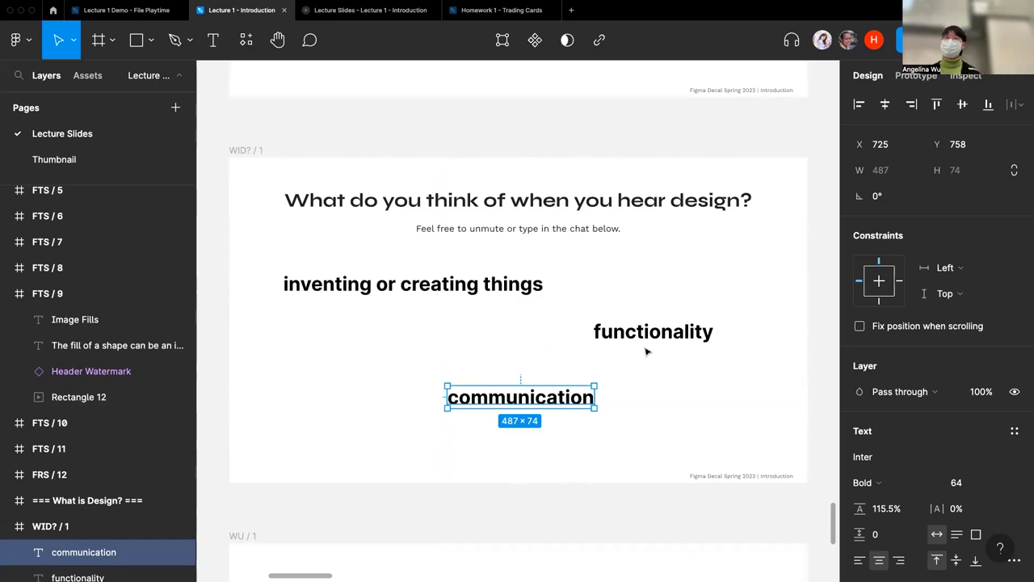
Return to the lecture slides presentation and advance through the design slides to "A Few Design Methodologies".
left_click(350, 9)
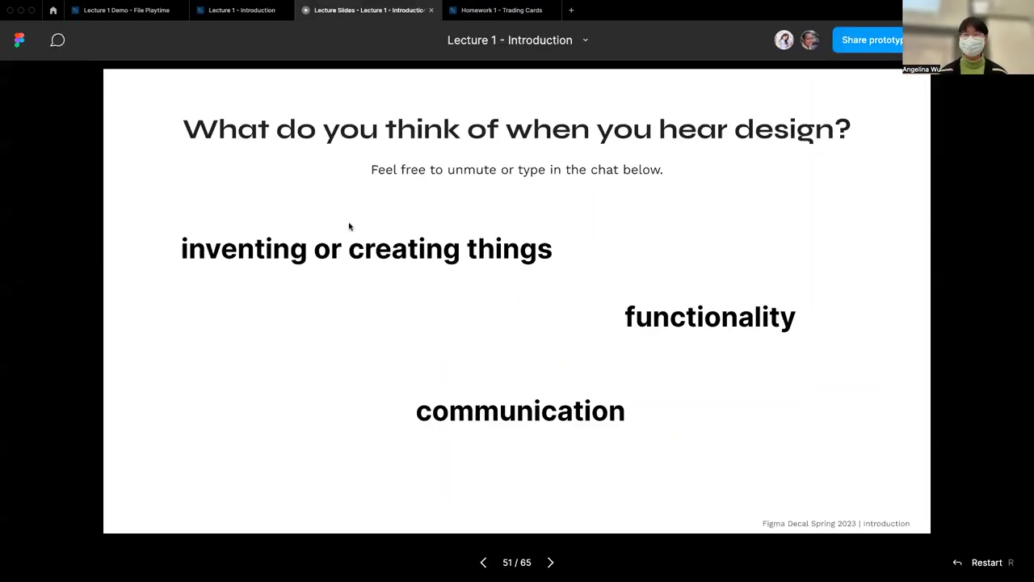
key("Right")
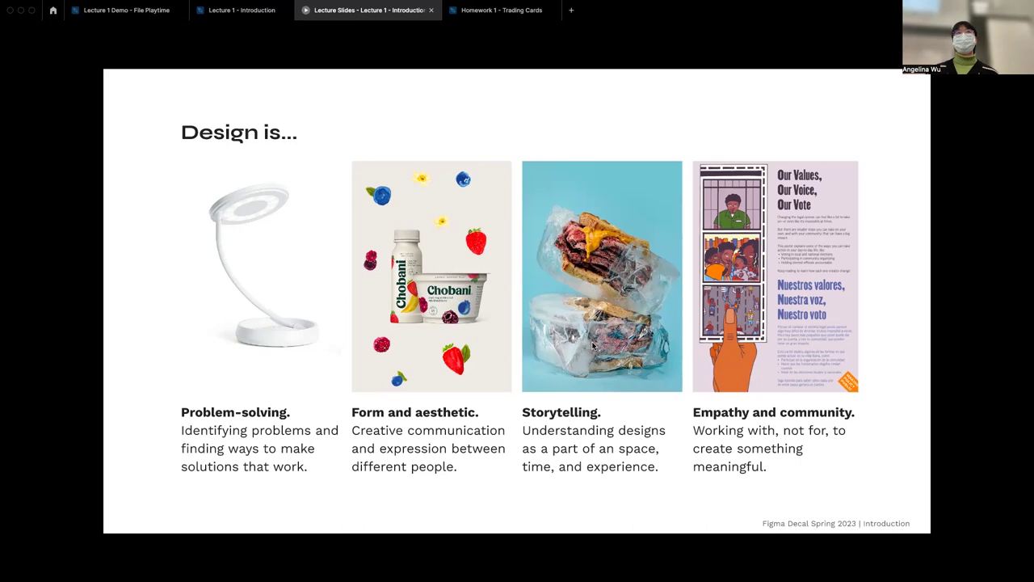
key("Right")
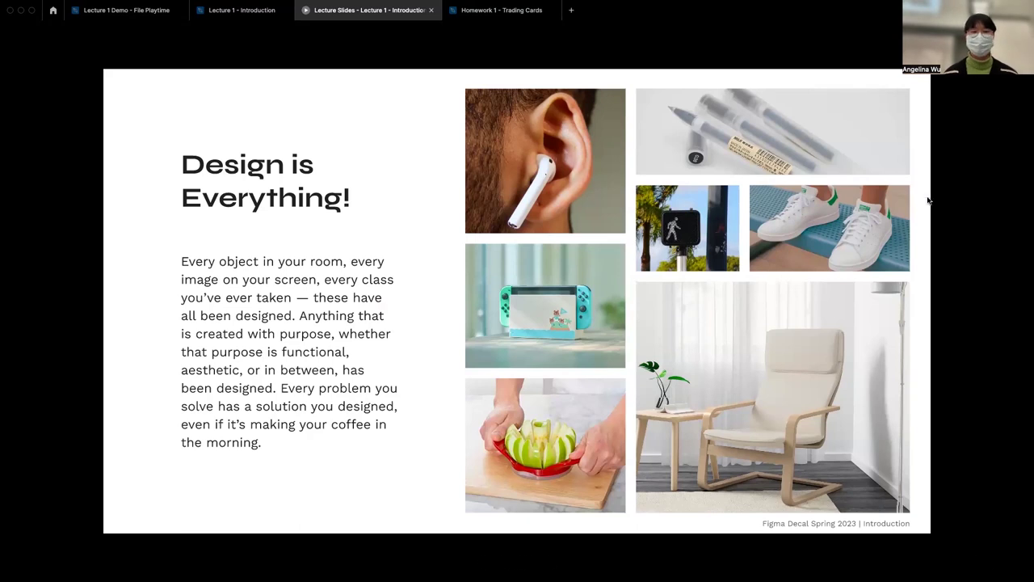
mouse_move(956, 162)
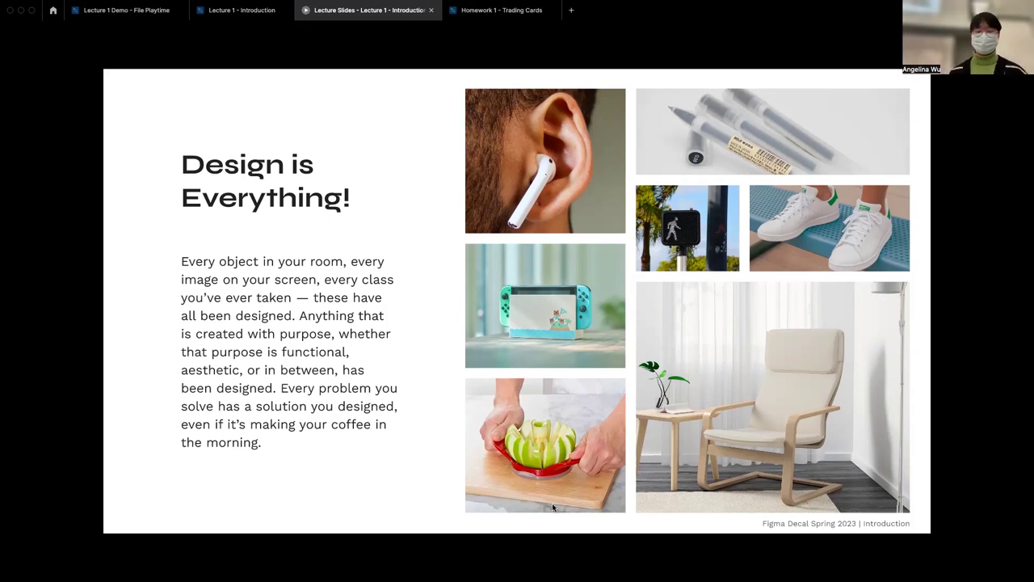
key("Right")
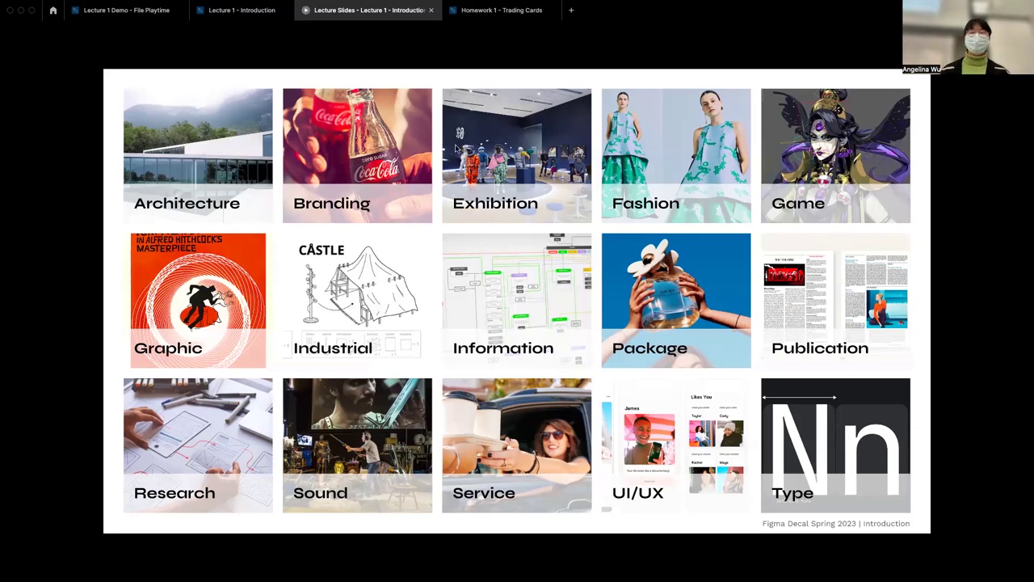
mouse_move(671, 62)
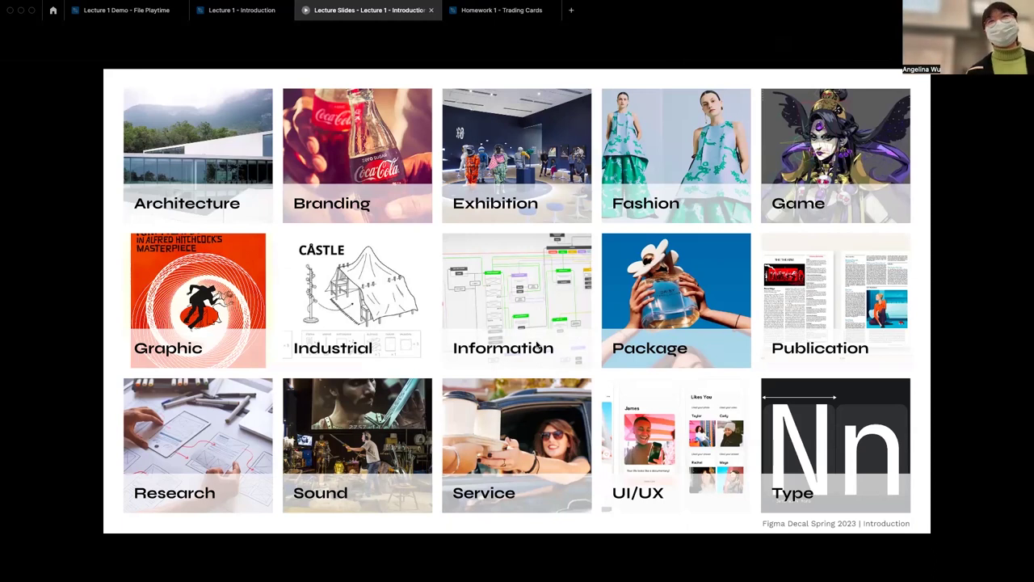
key("Right")
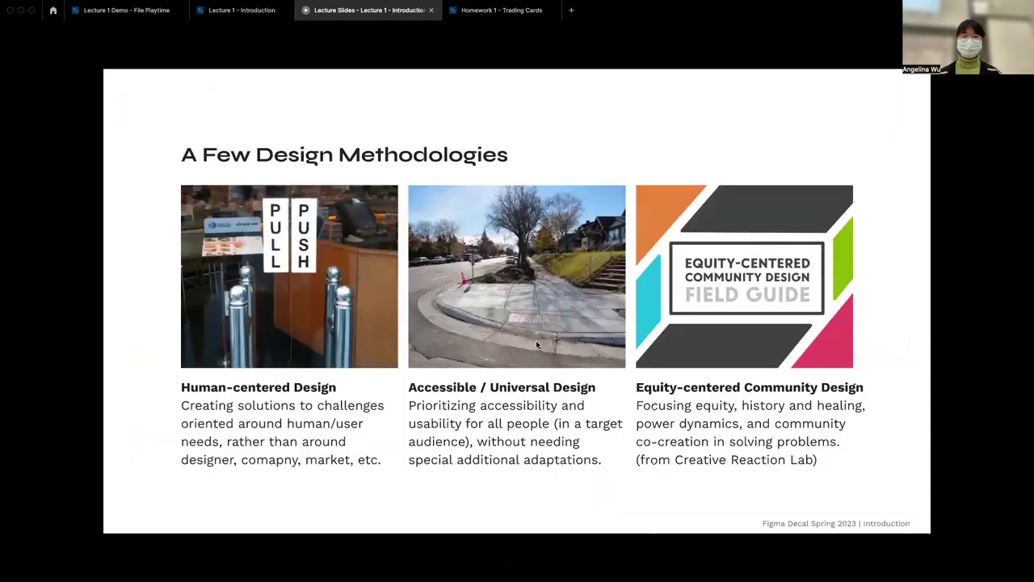